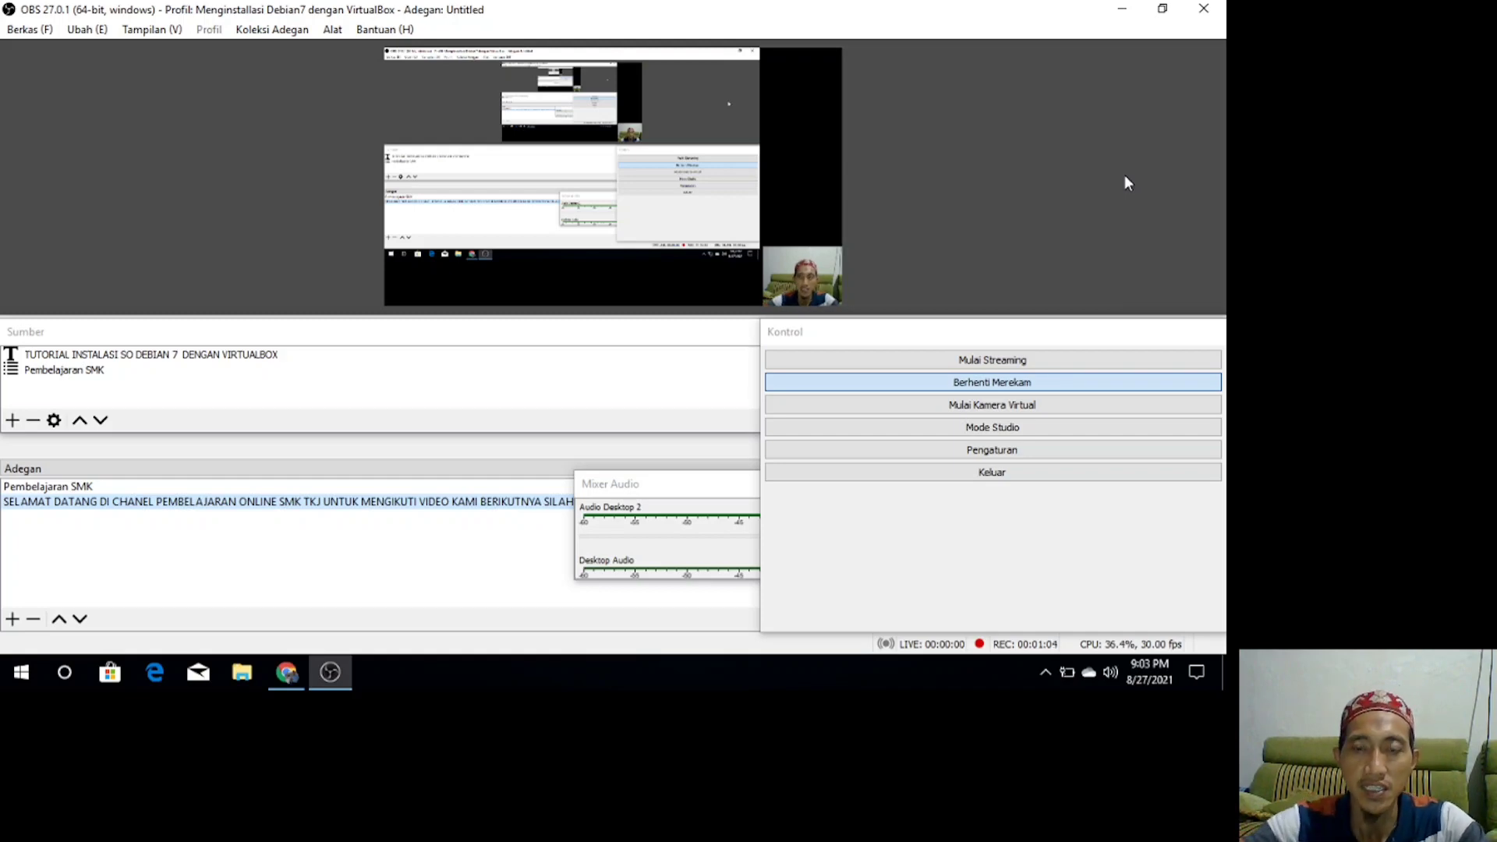
Minimize OBS and launch VirtualBox Manager from its desktop icon.
left_click(755, 226)
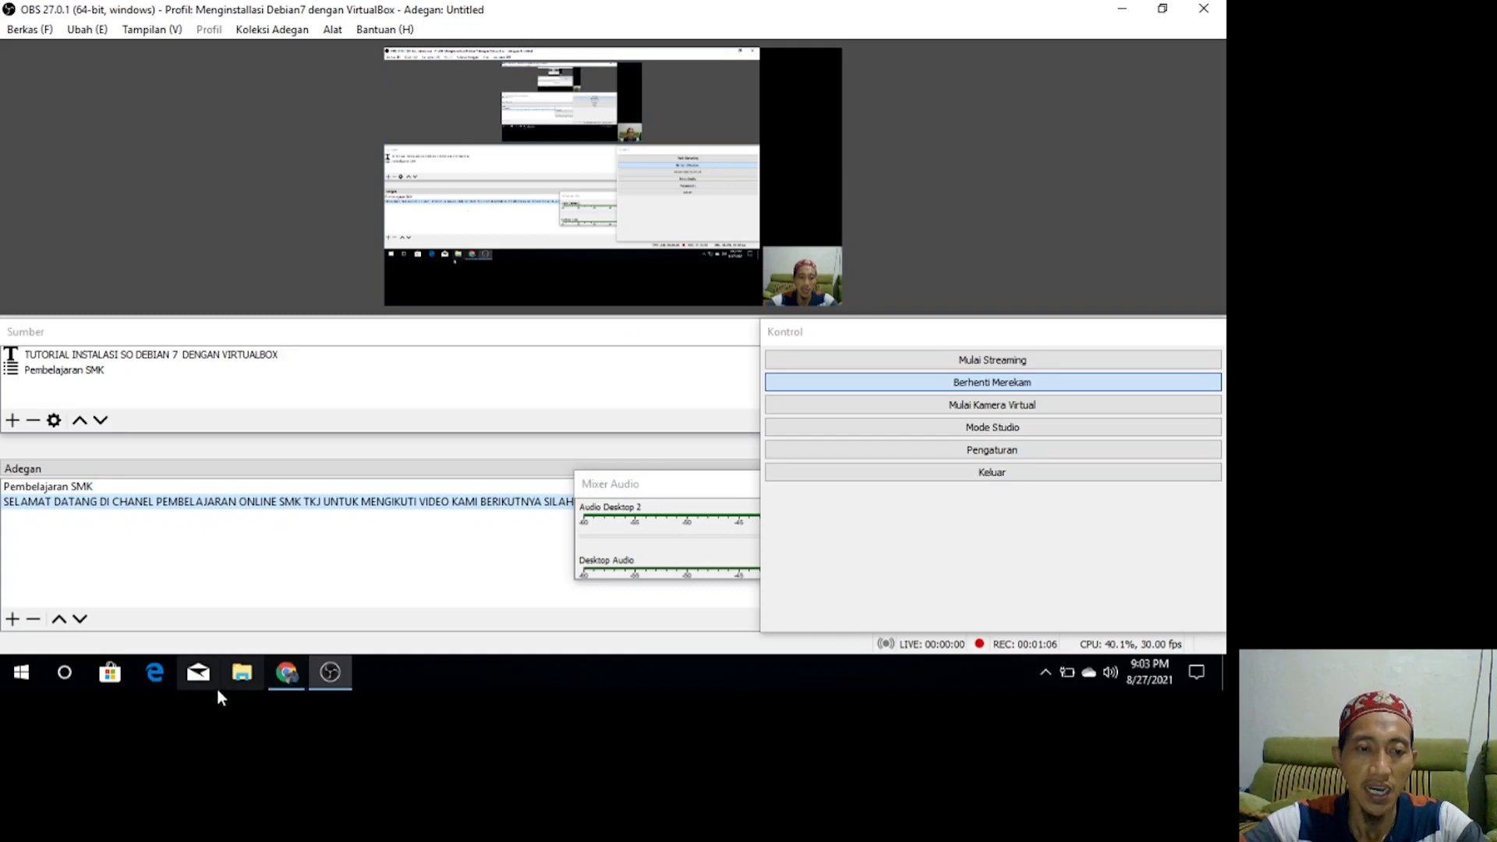
left_click(1122, 9)
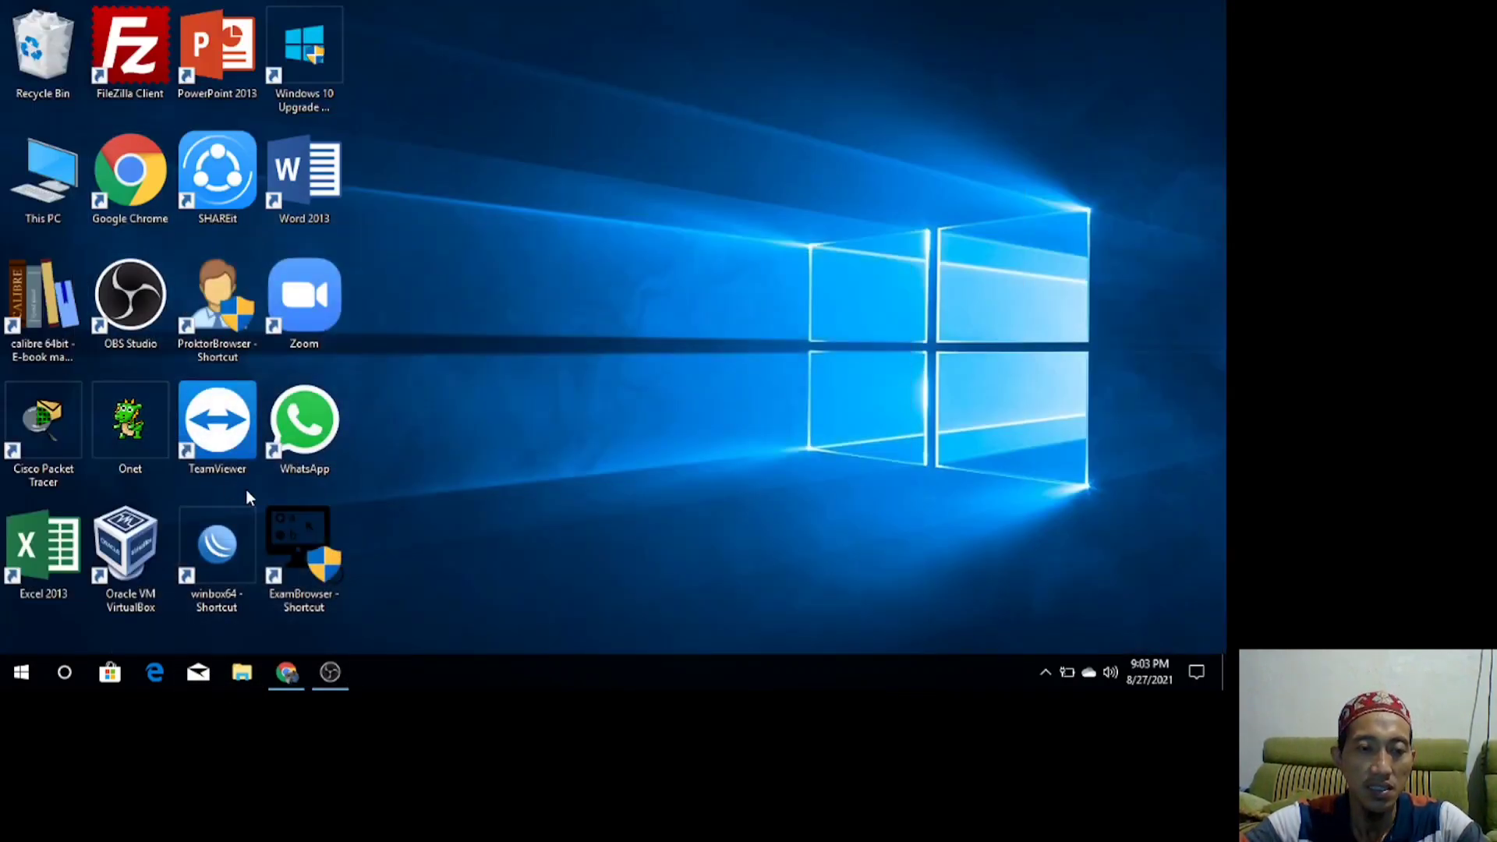
double_click(144, 531)
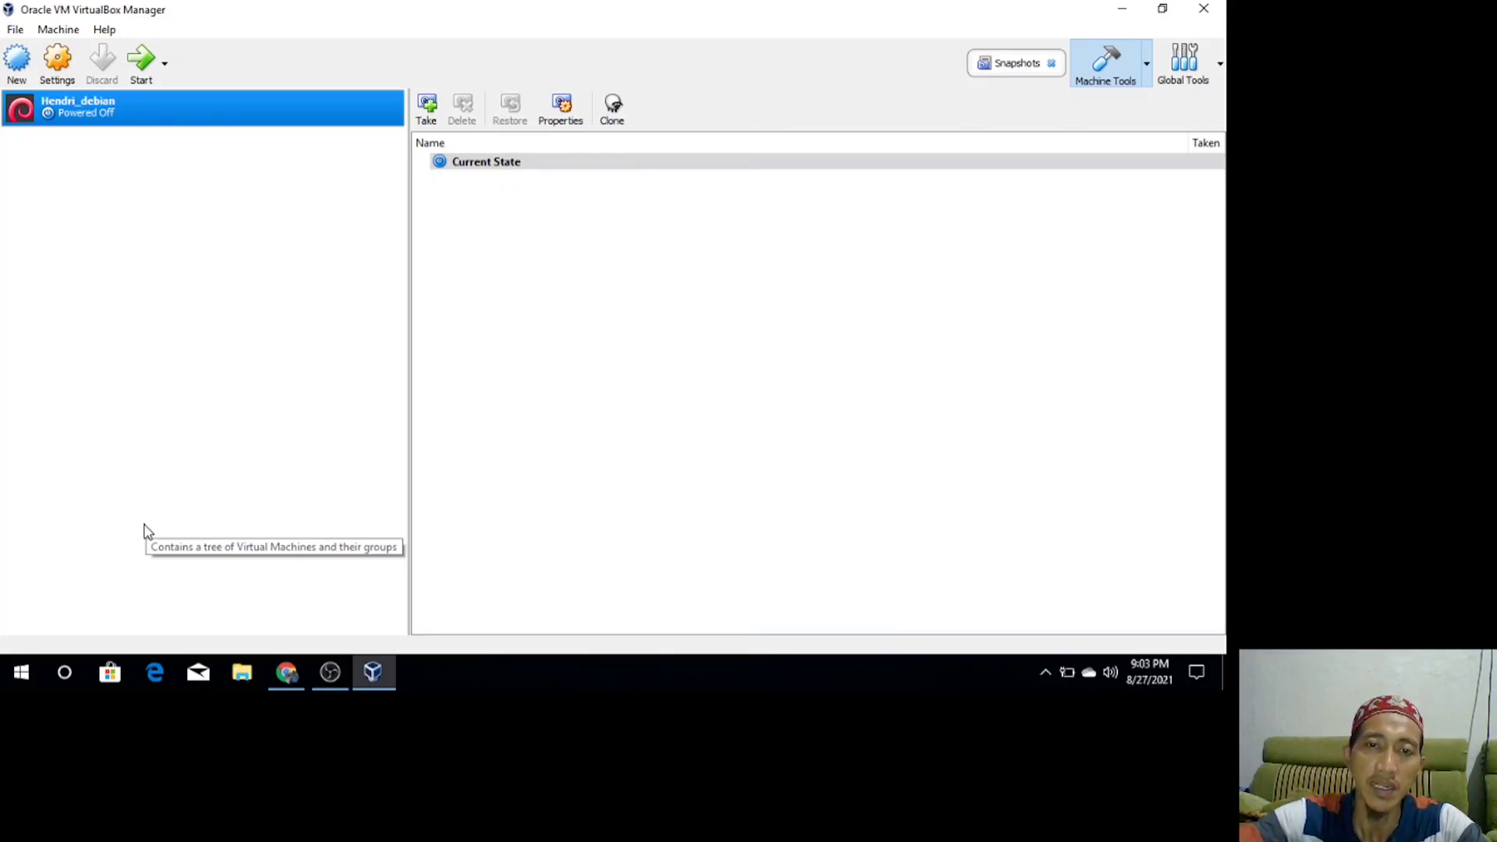
left_click(242, 673)
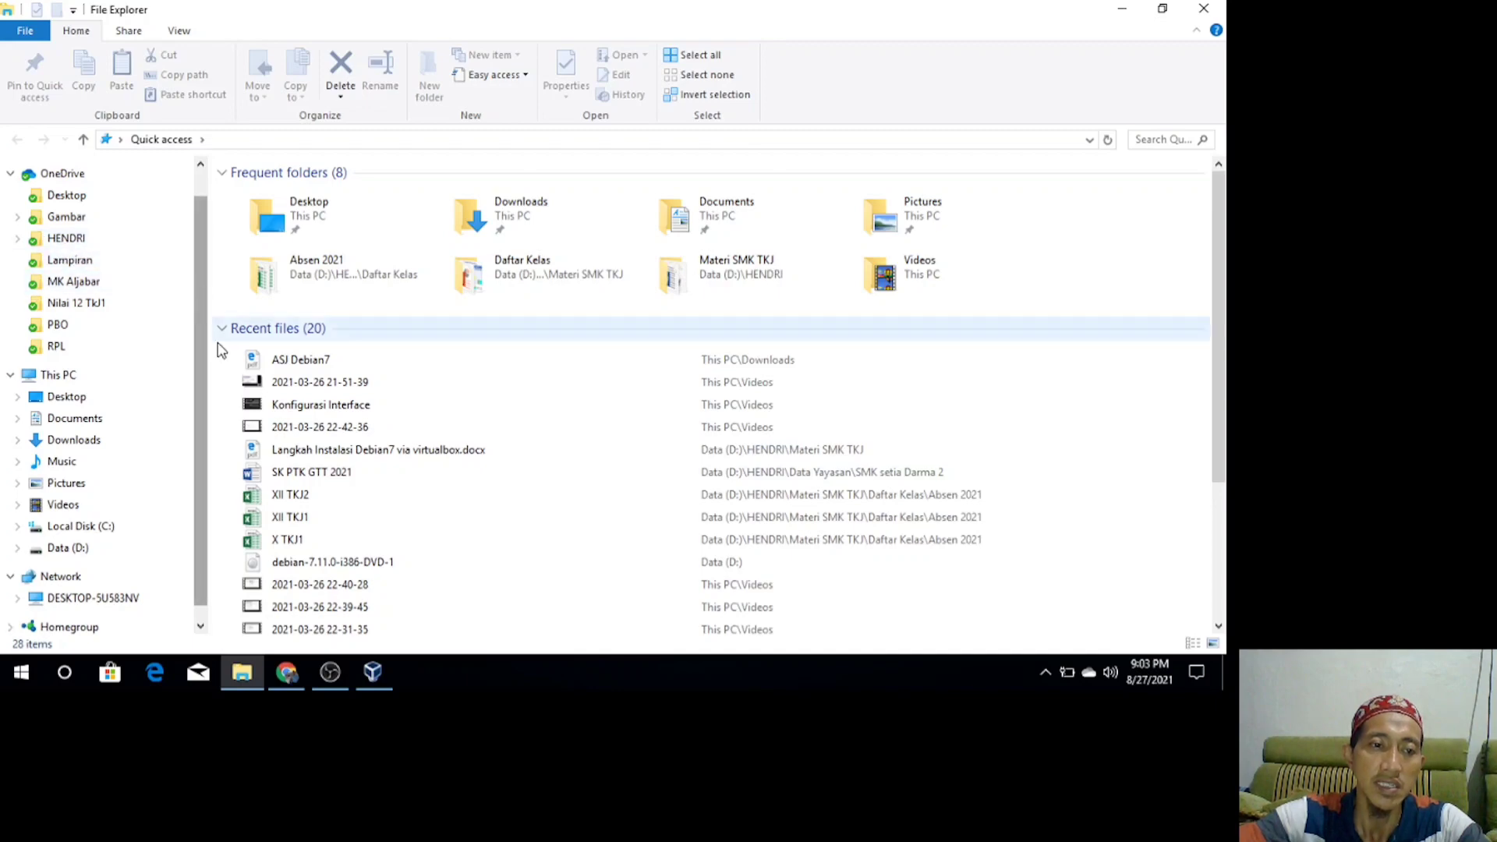
left_click(78, 552)
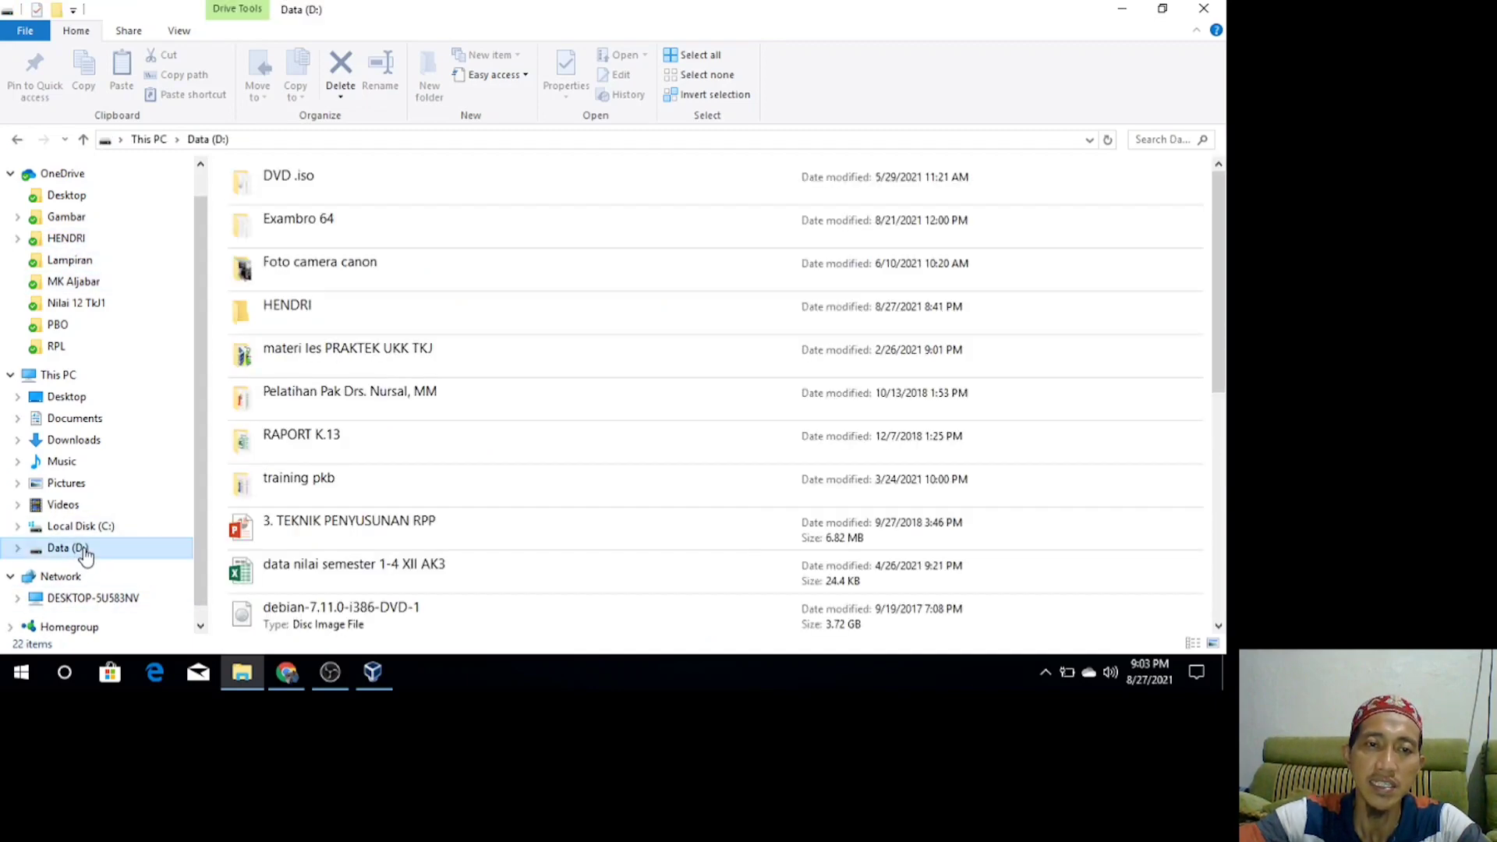
double_click(294, 194)
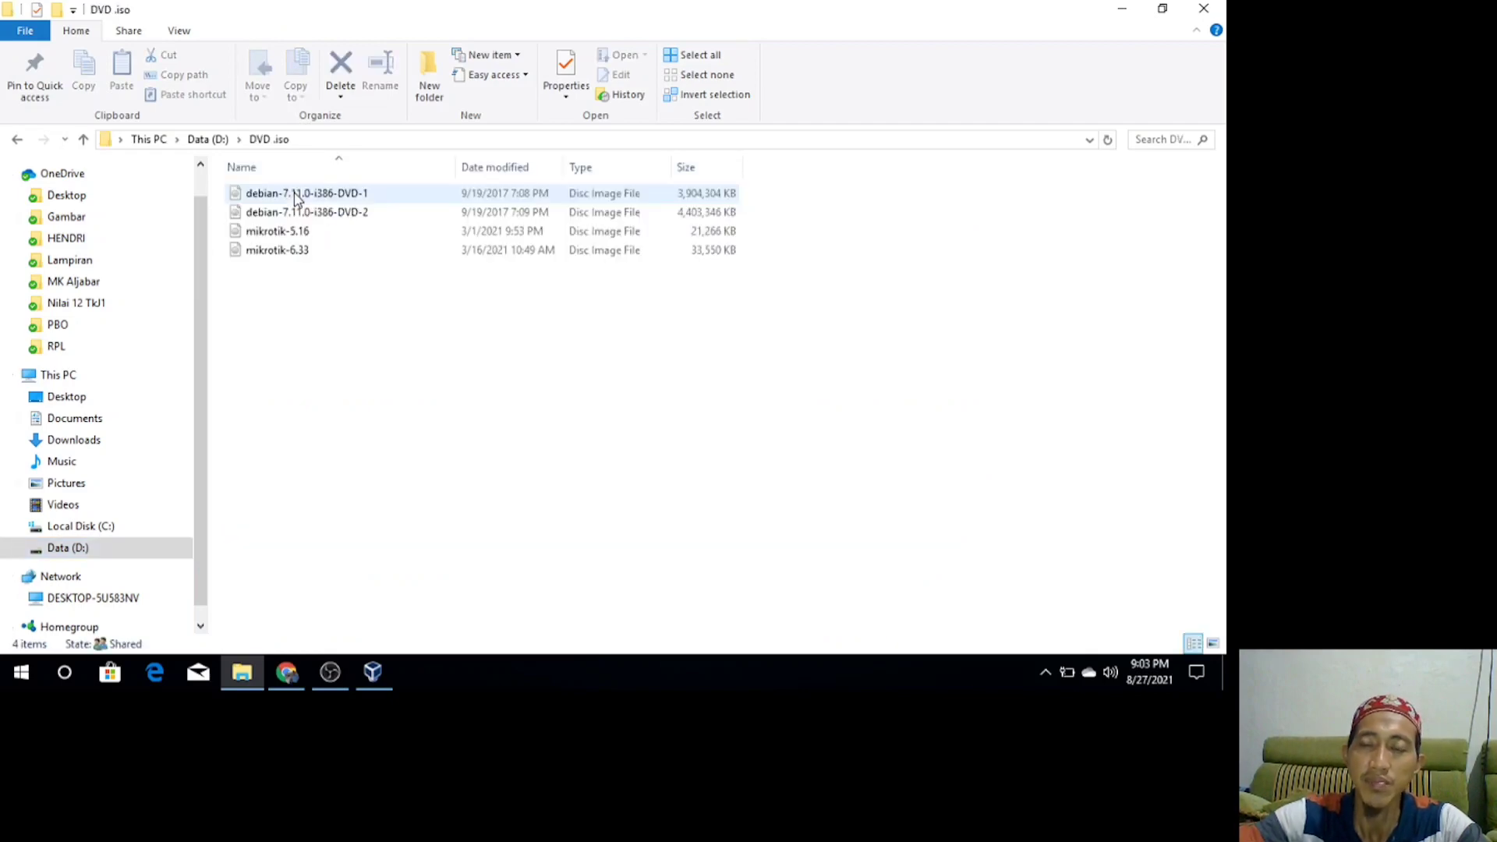
left_click(1120, 9)
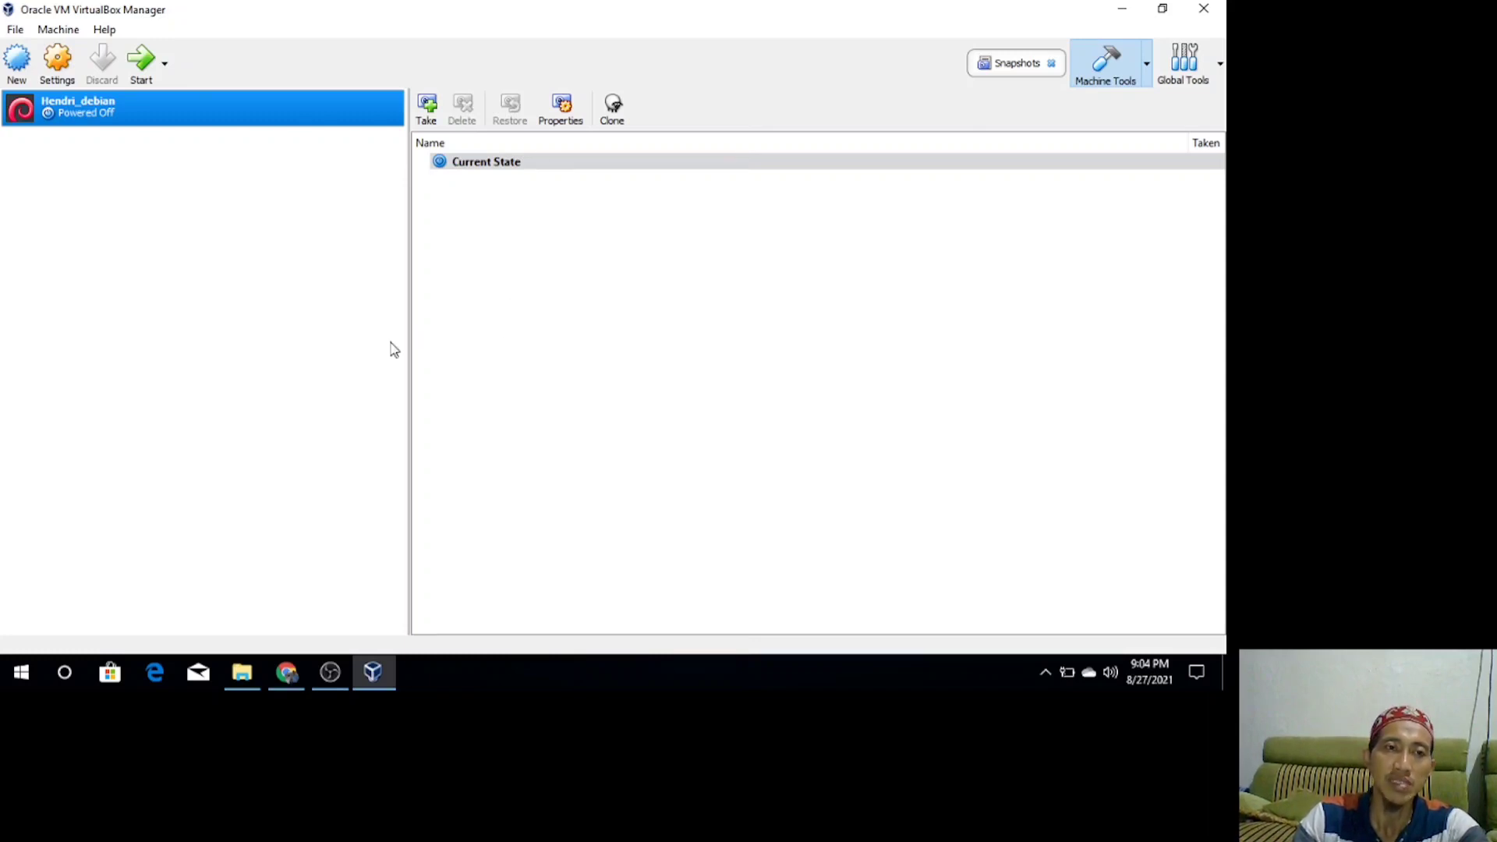
Create a new machine named debian7 with type Linux and version Debian (32-bit).
left_click(19, 62)
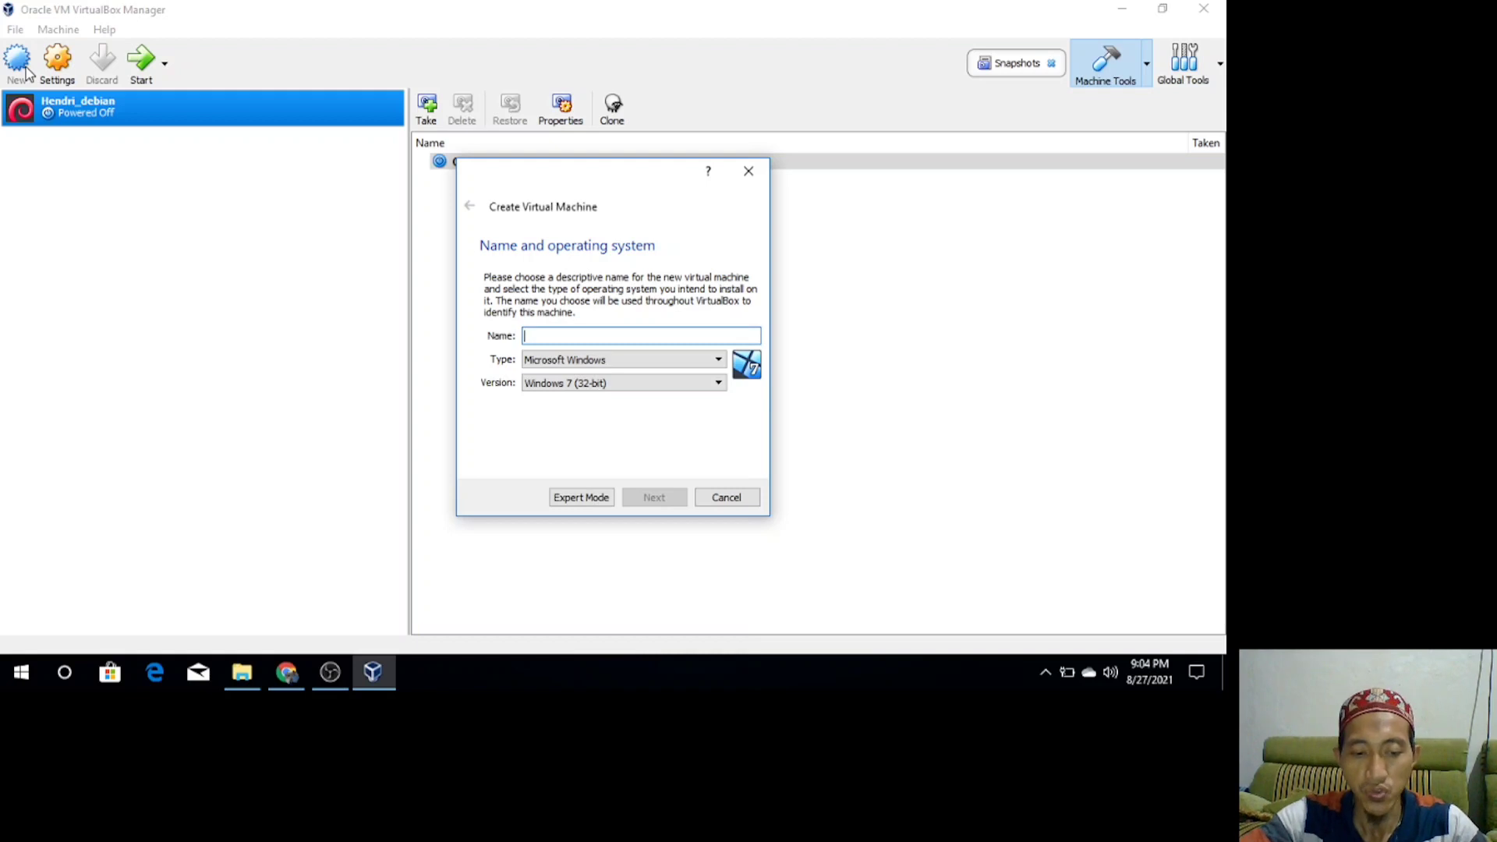
type("de")
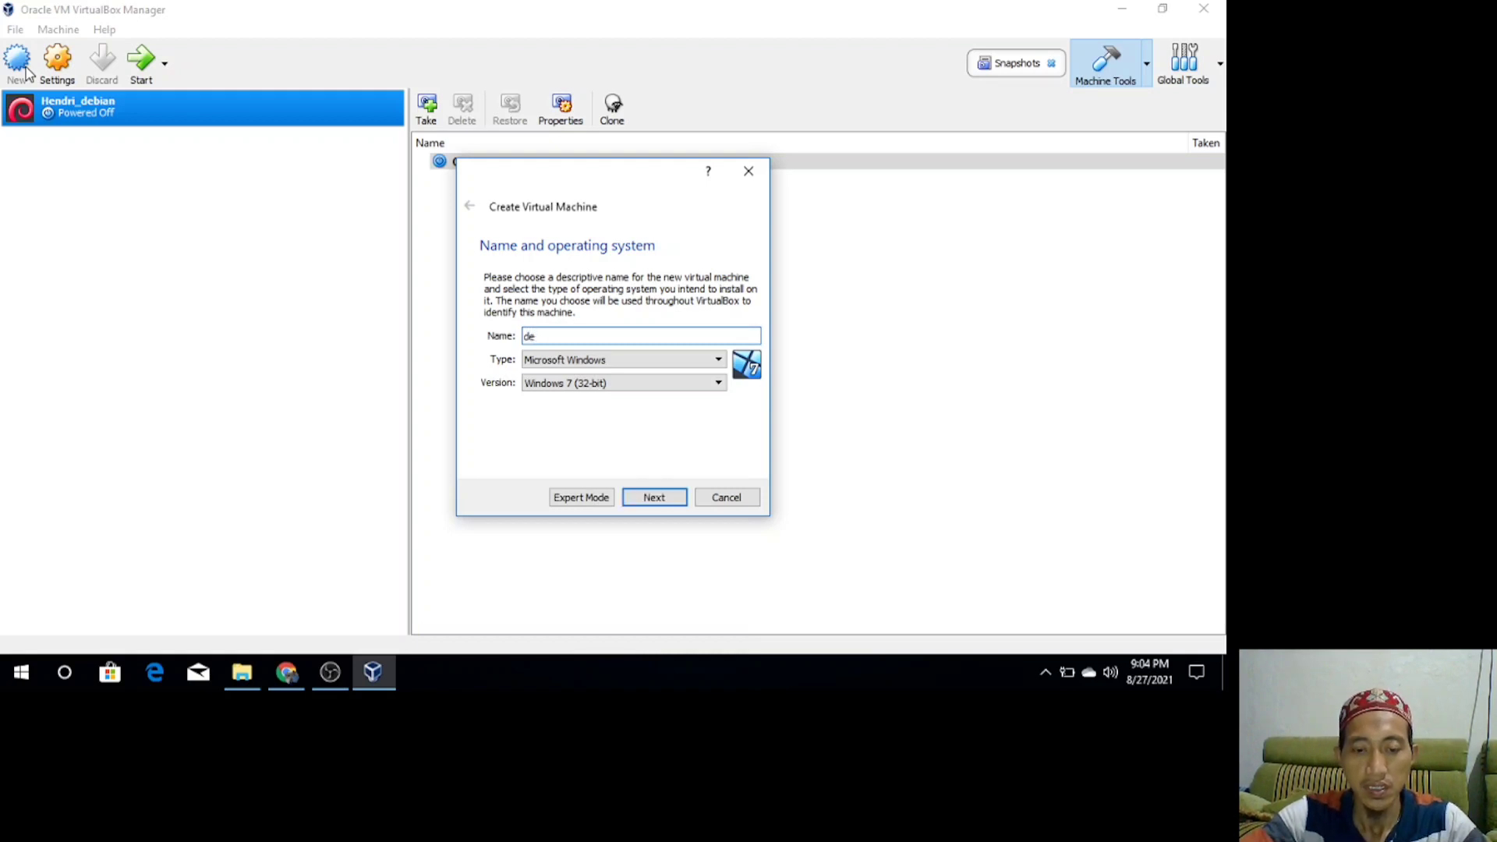
type("bia")
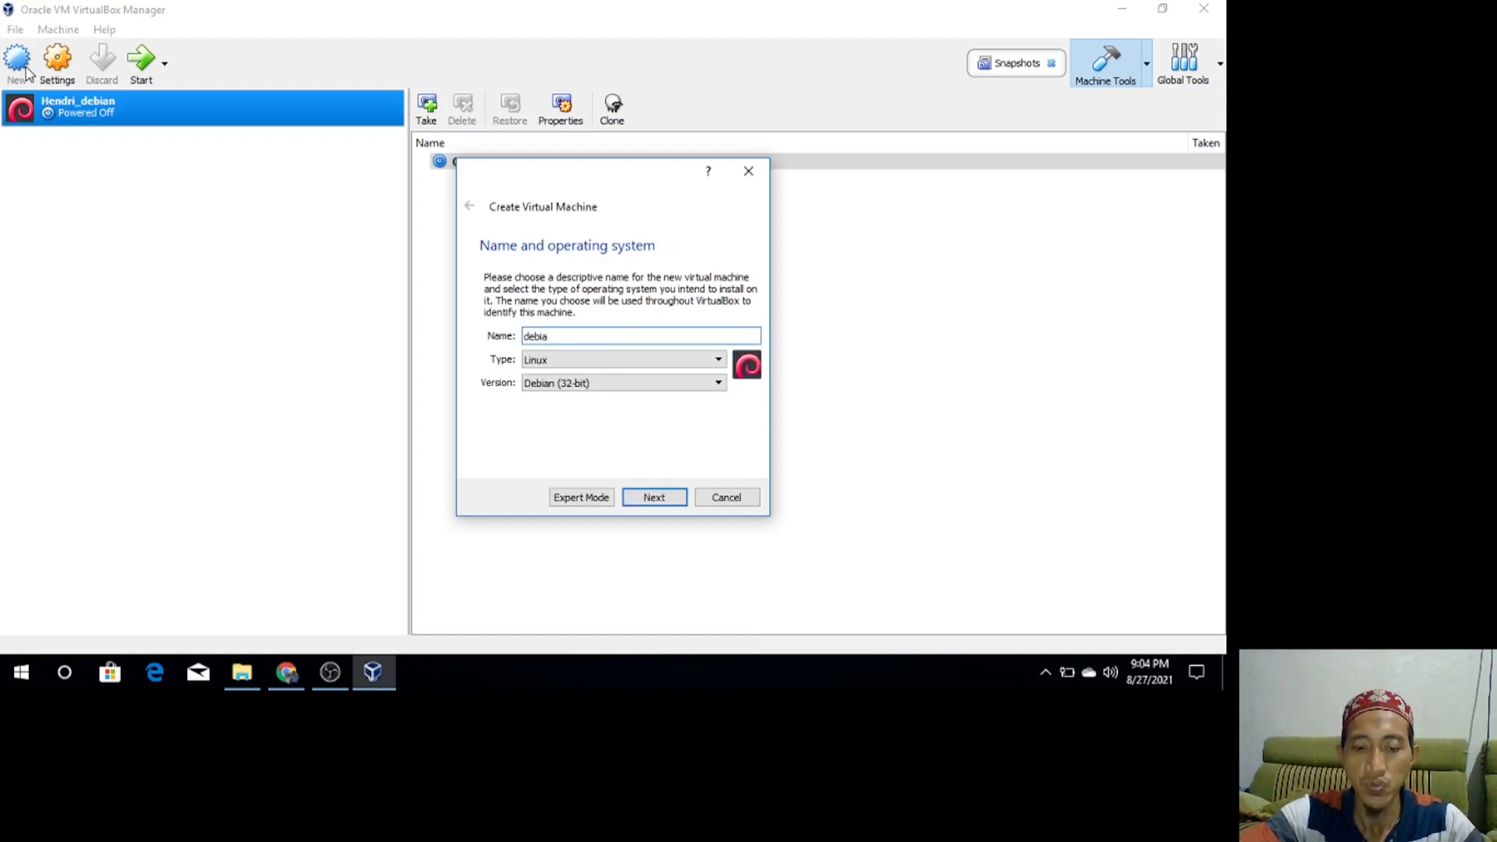
type("n")
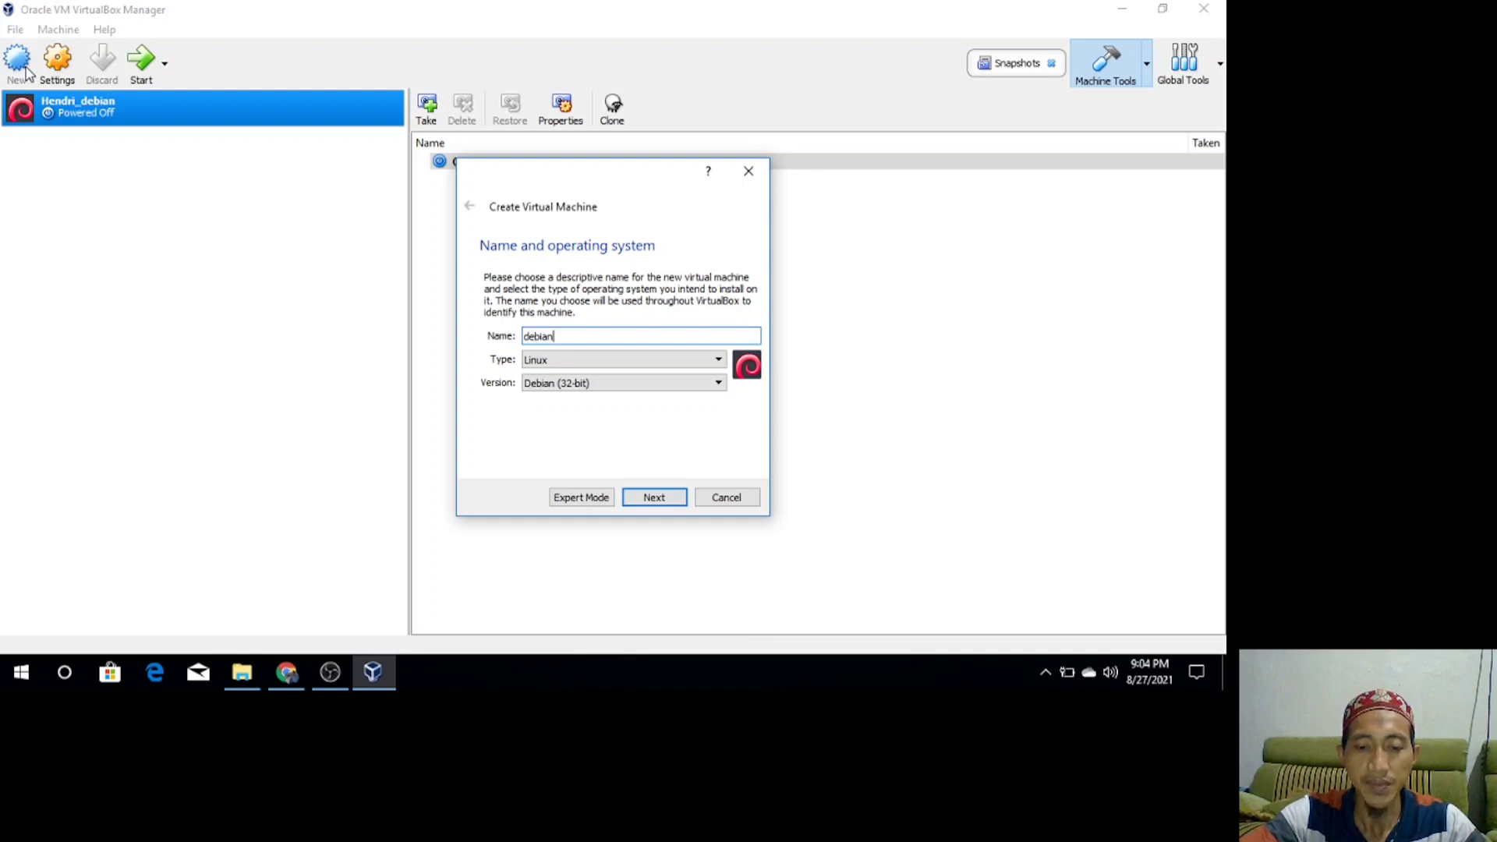
type("7")
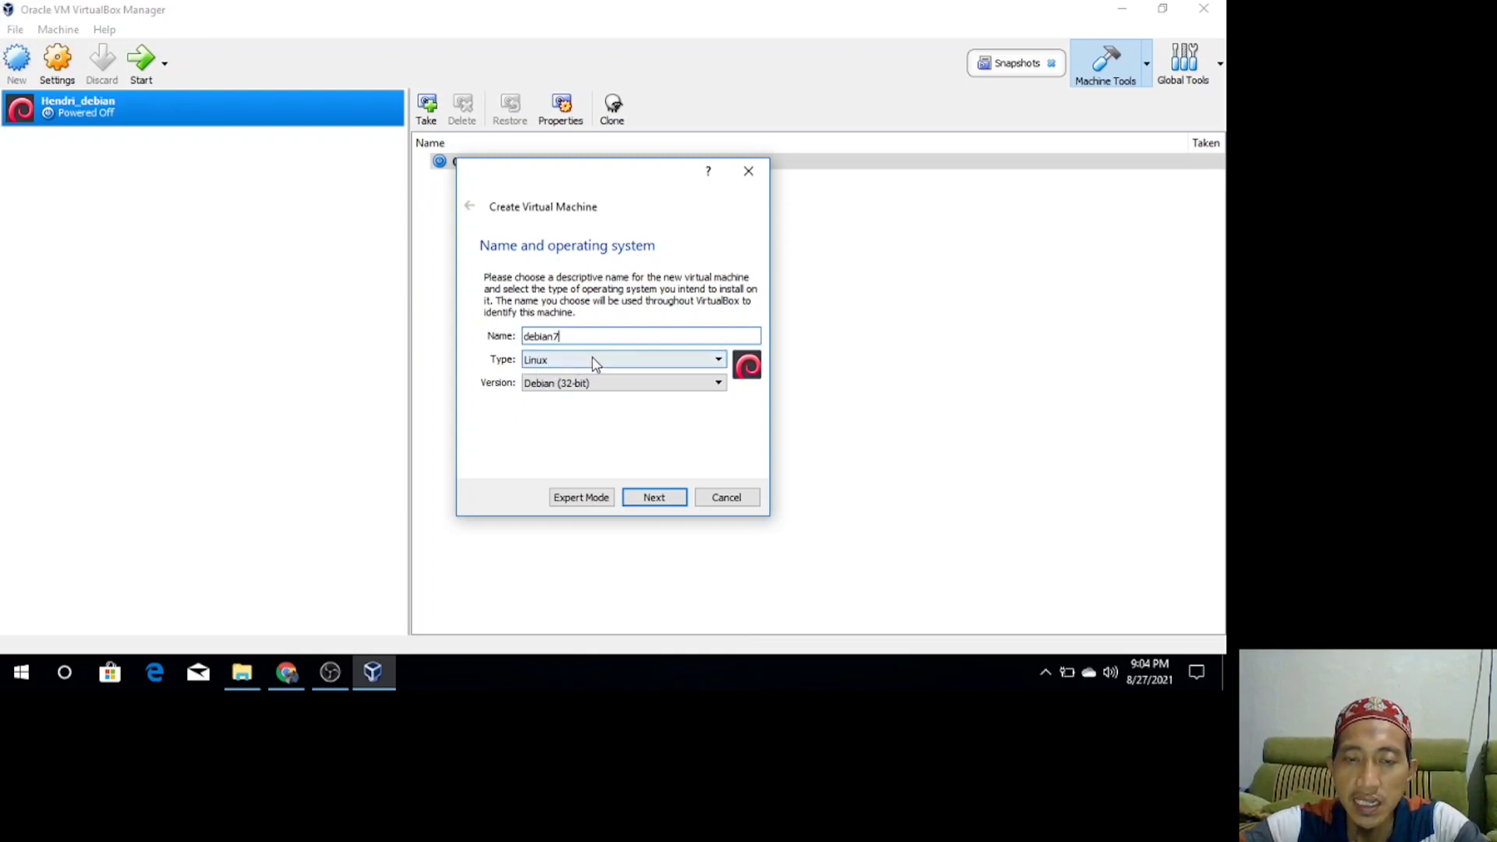
left_click(718, 364)
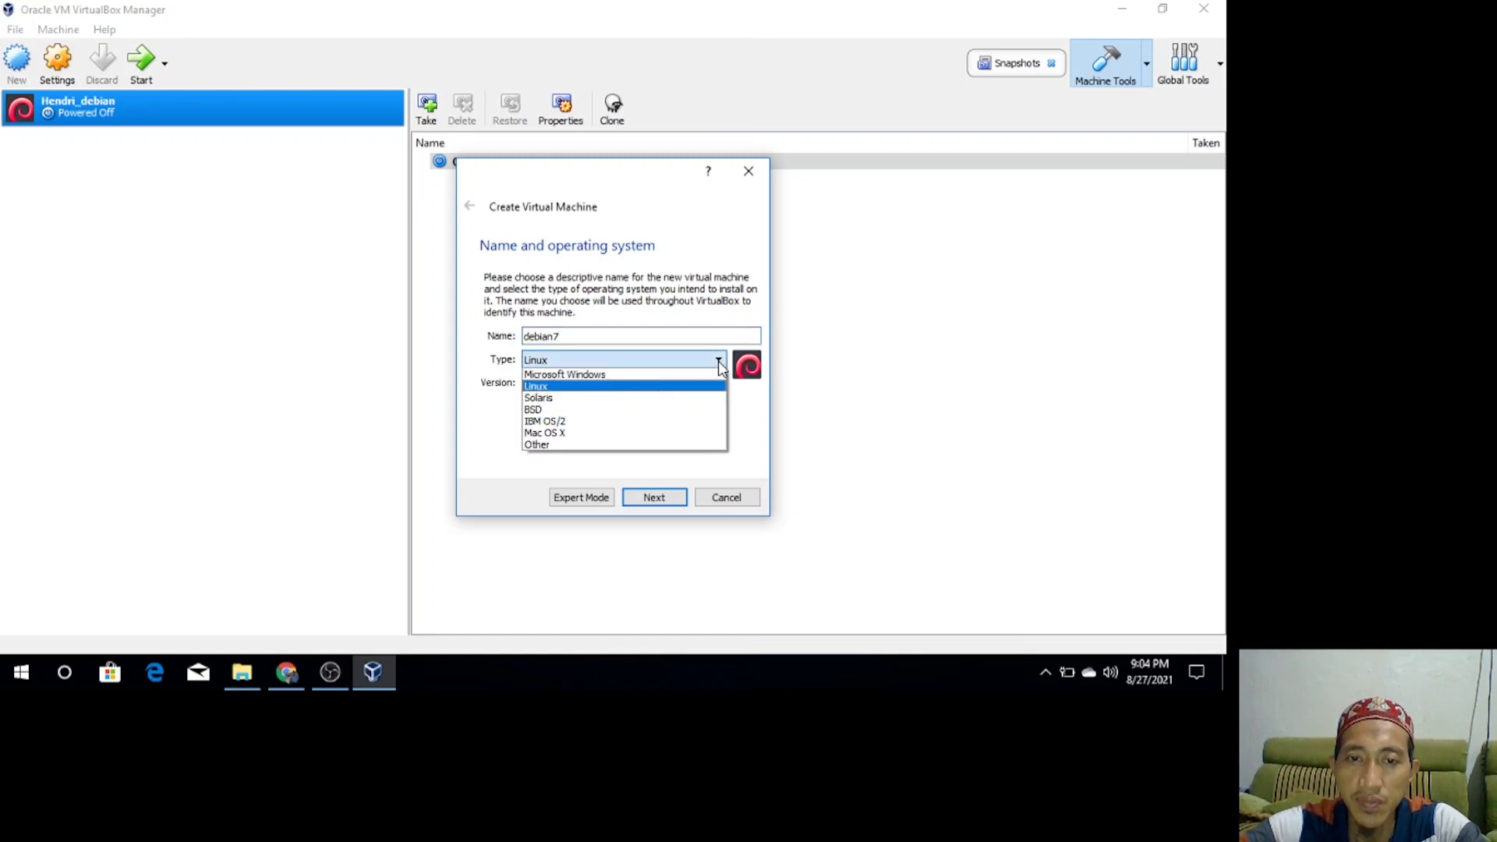
left_click(718, 364)
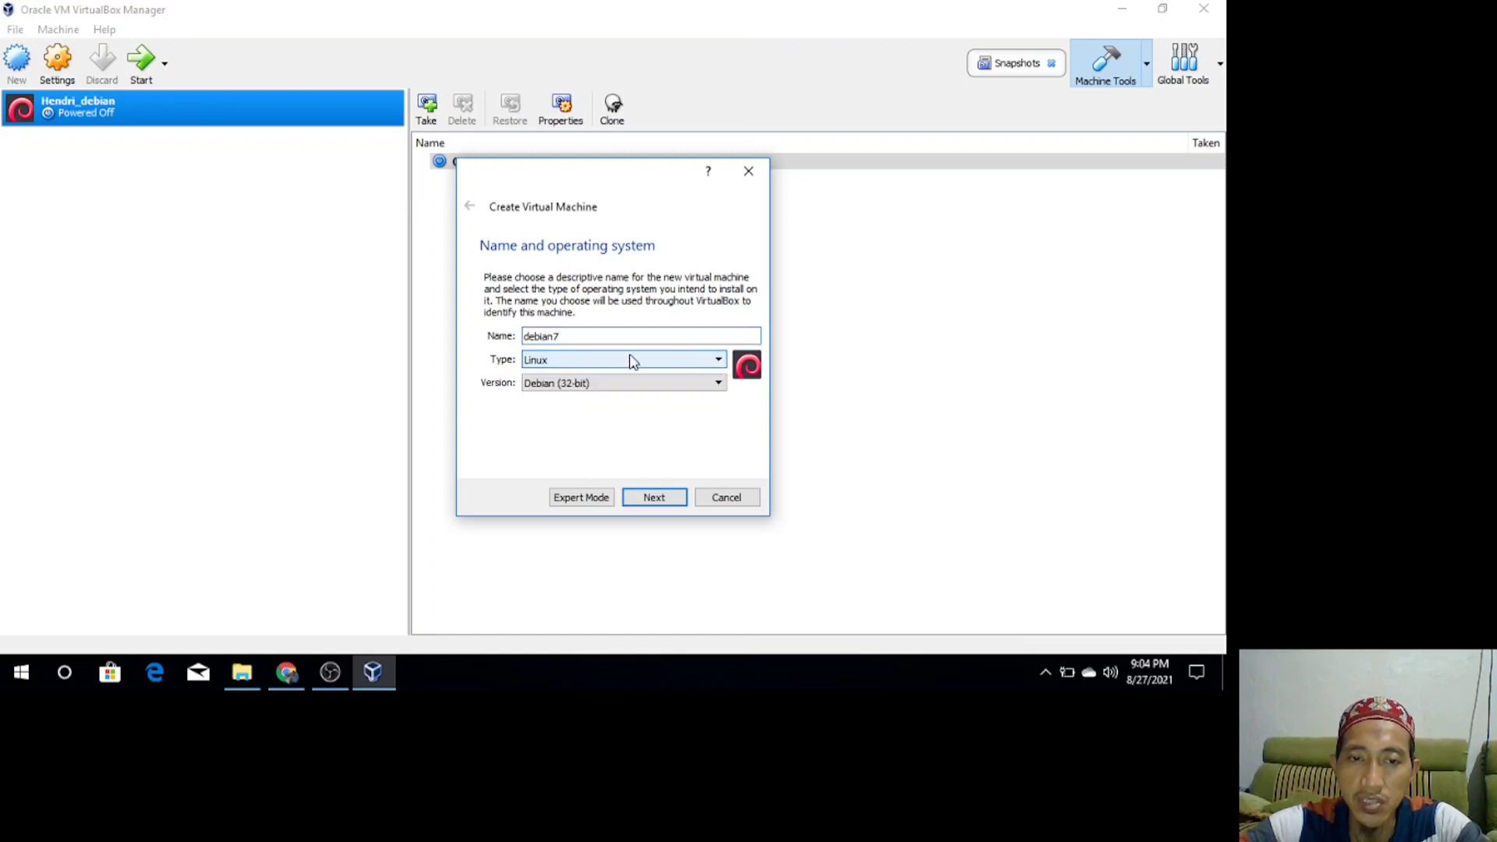
left_click(718, 390)
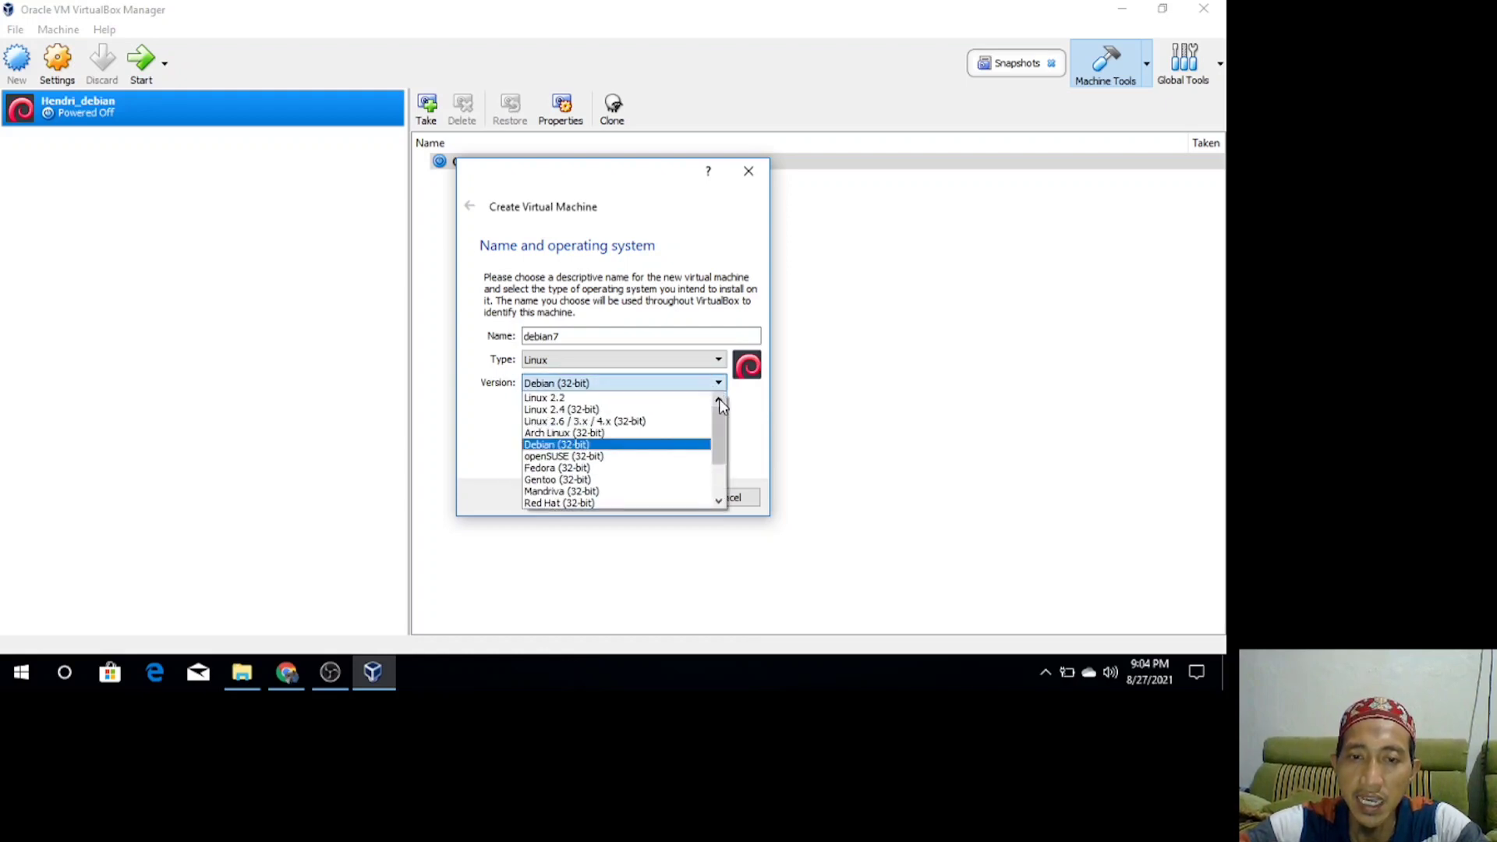
left_click(637, 446)
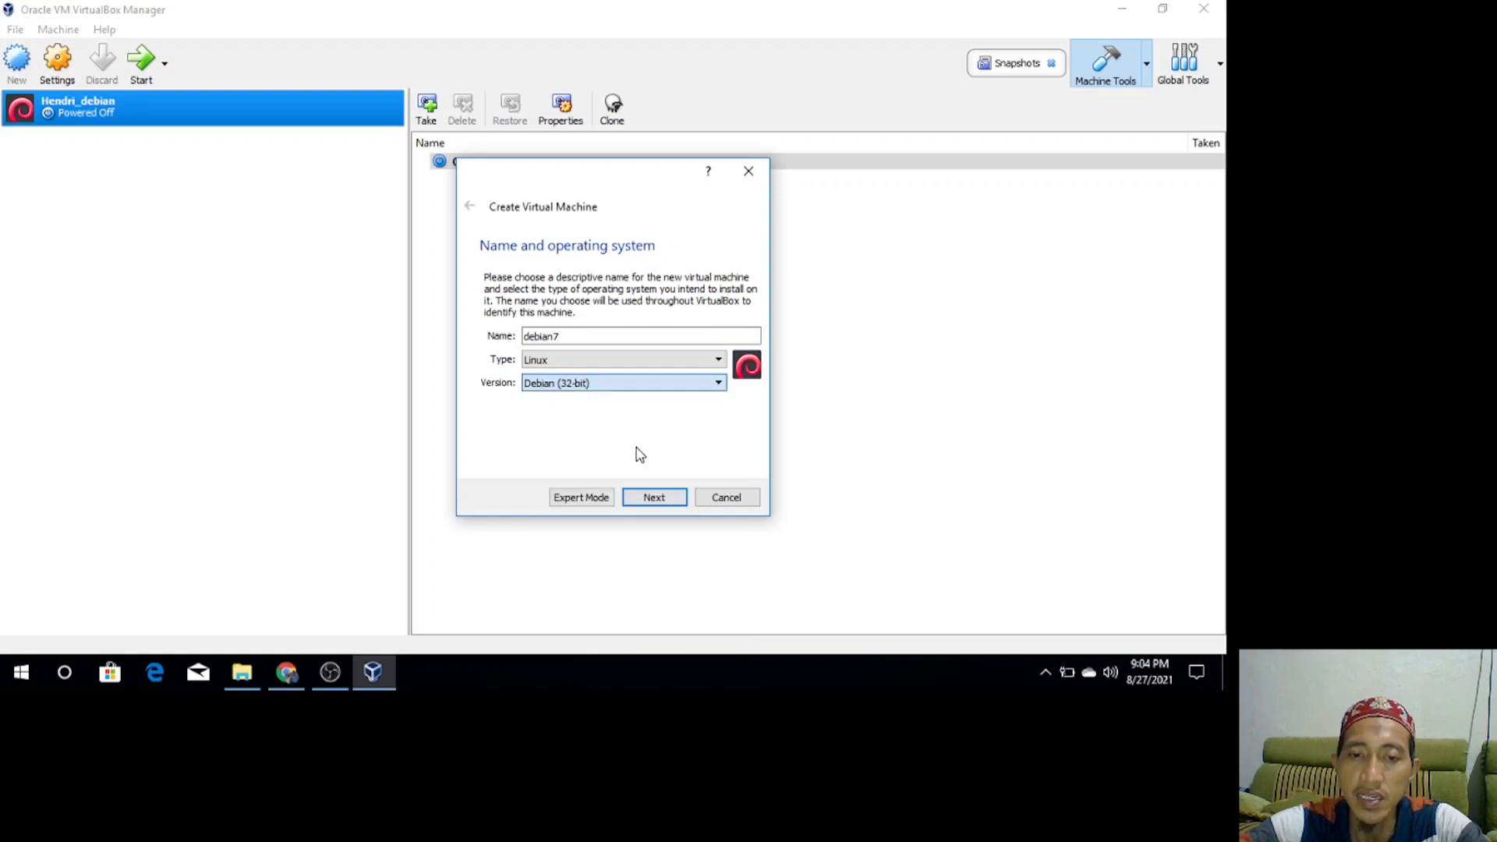
left_click(719, 387)
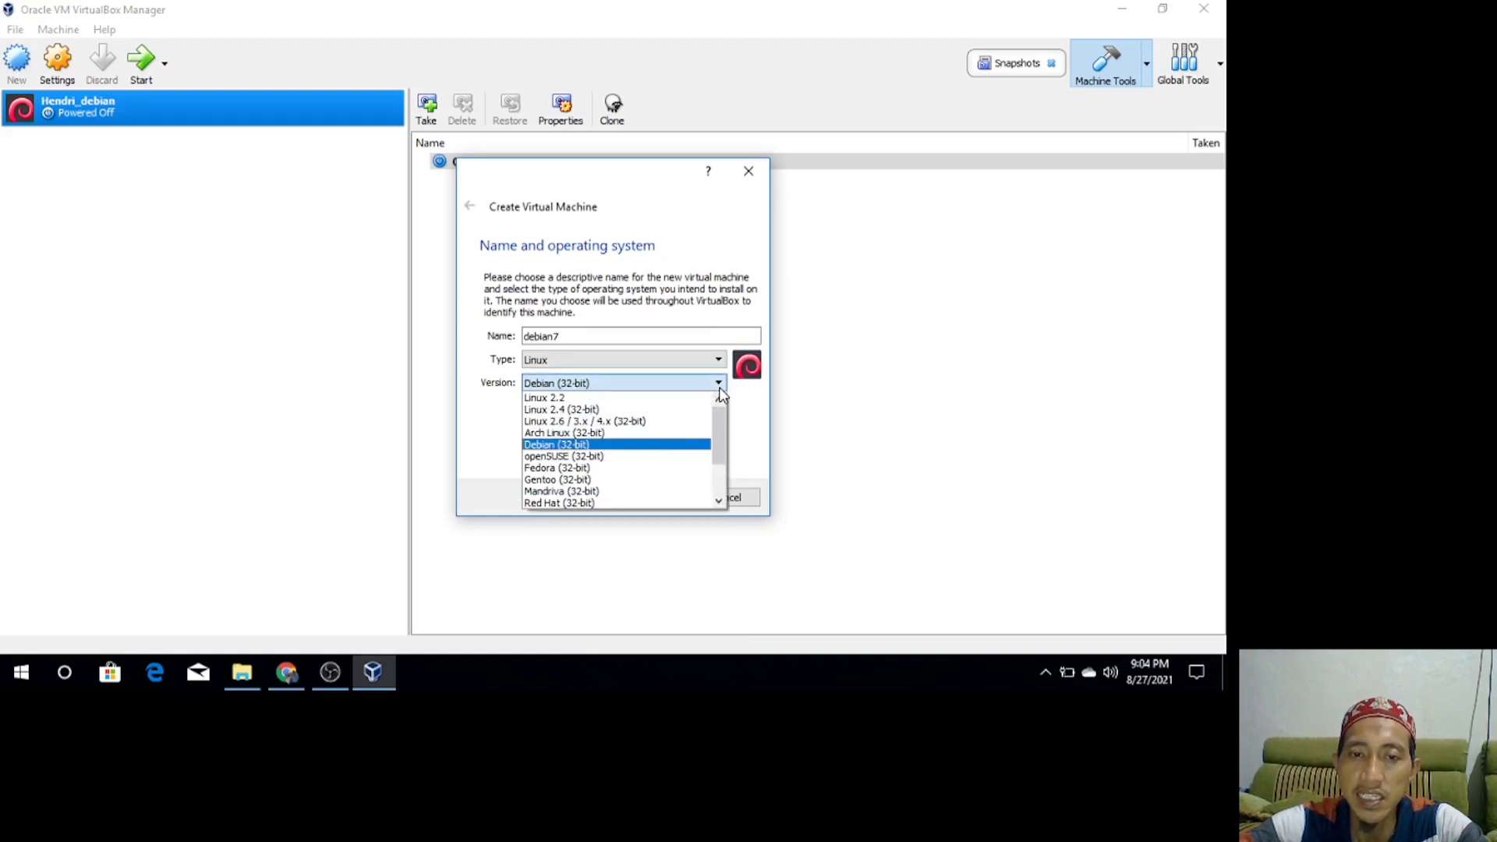
left_click(595, 447)
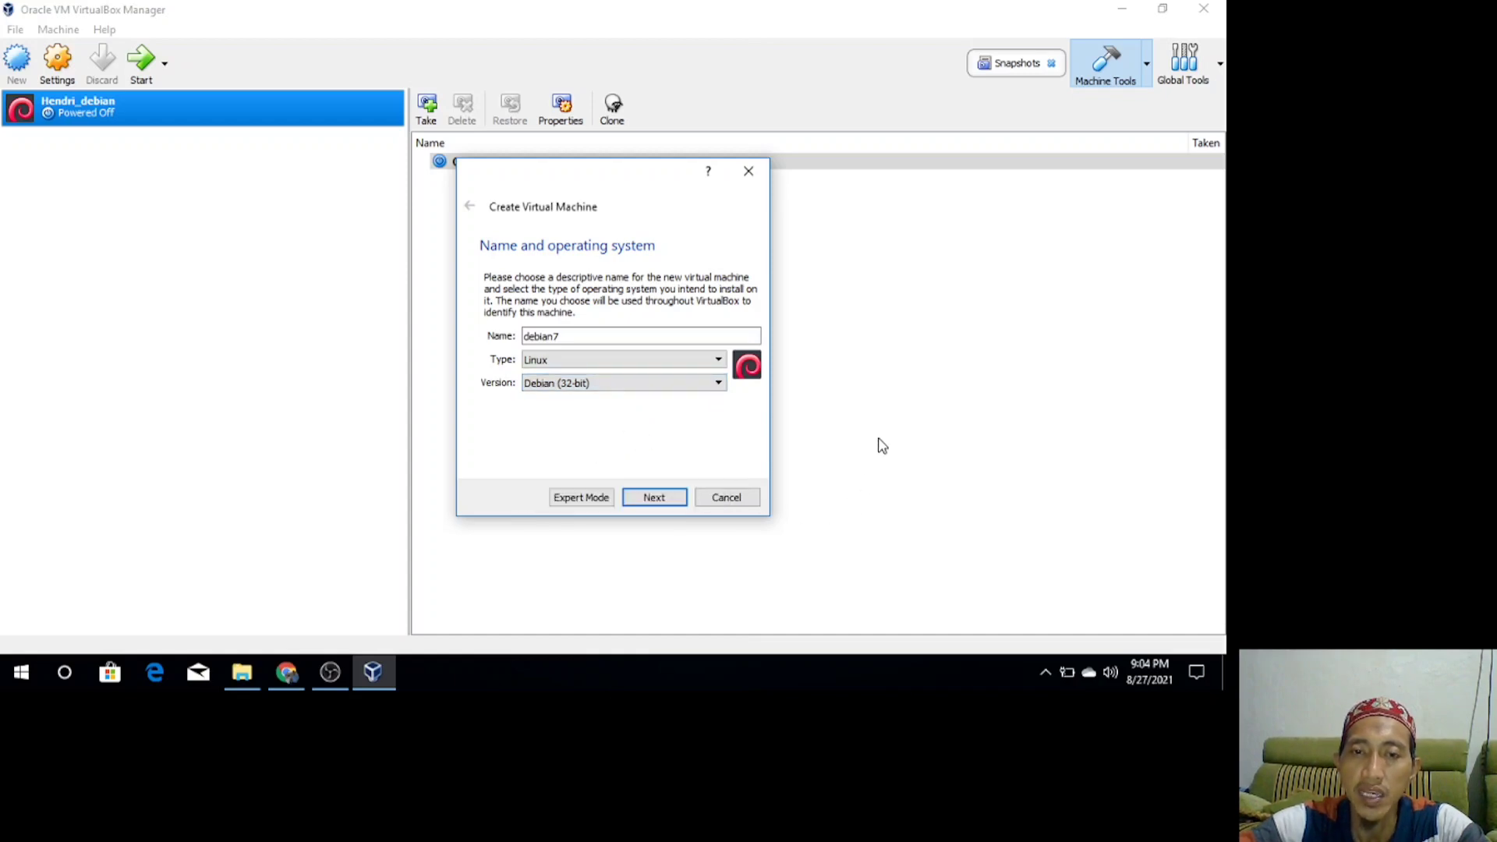
left_click(671, 503)
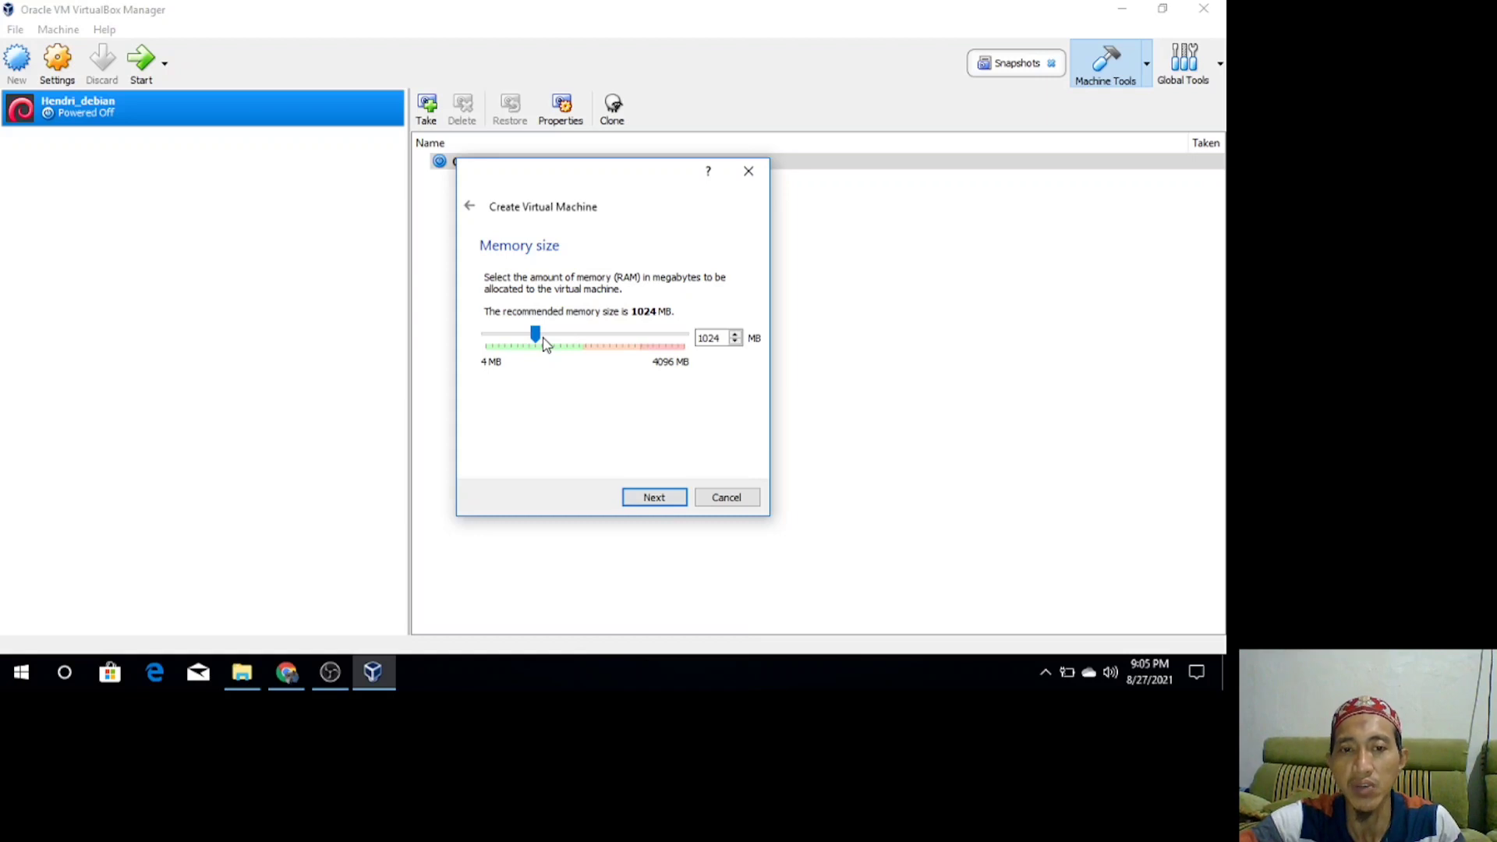
Set debian7's memory size to 1761 MB.
left_click_drag(544, 344, 580, 347)
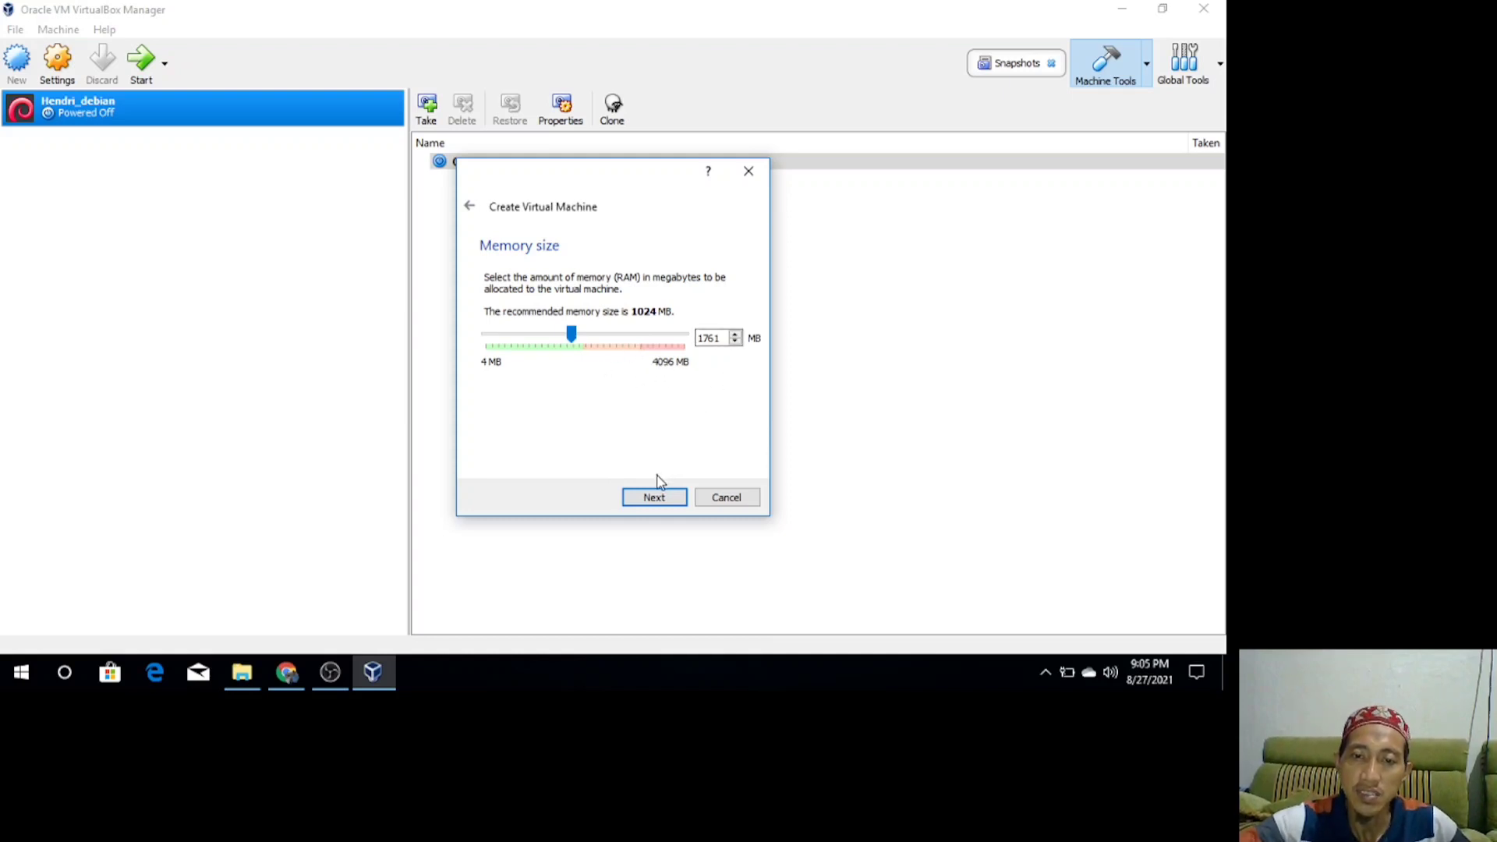
left_click(659, 498)
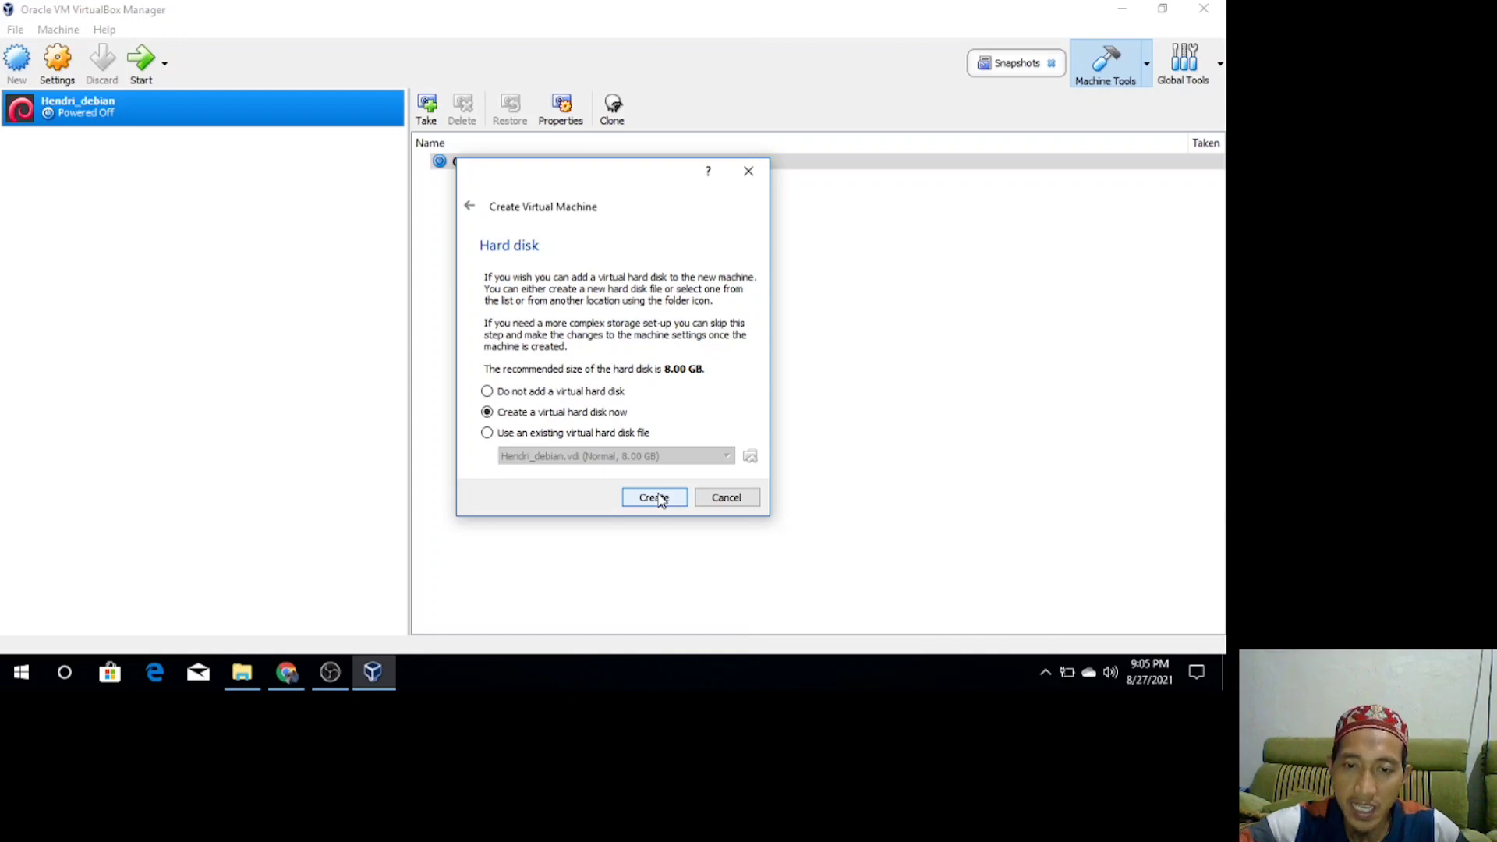
Create an 8.00 GB dynamically allocated VDI hard disk for debian7.
left_click(660, 498)
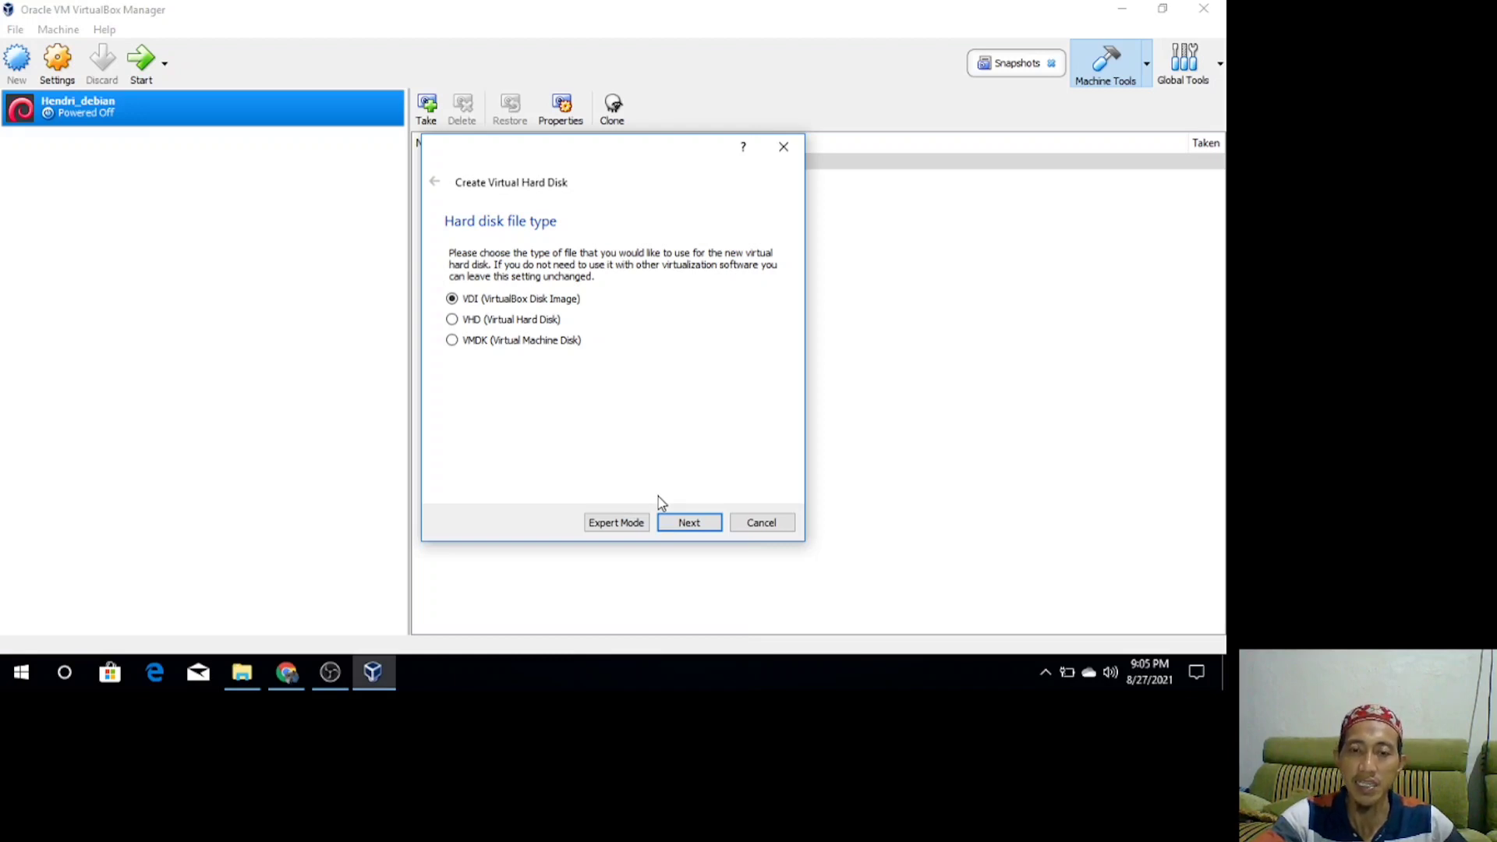
left_click(689, 523)
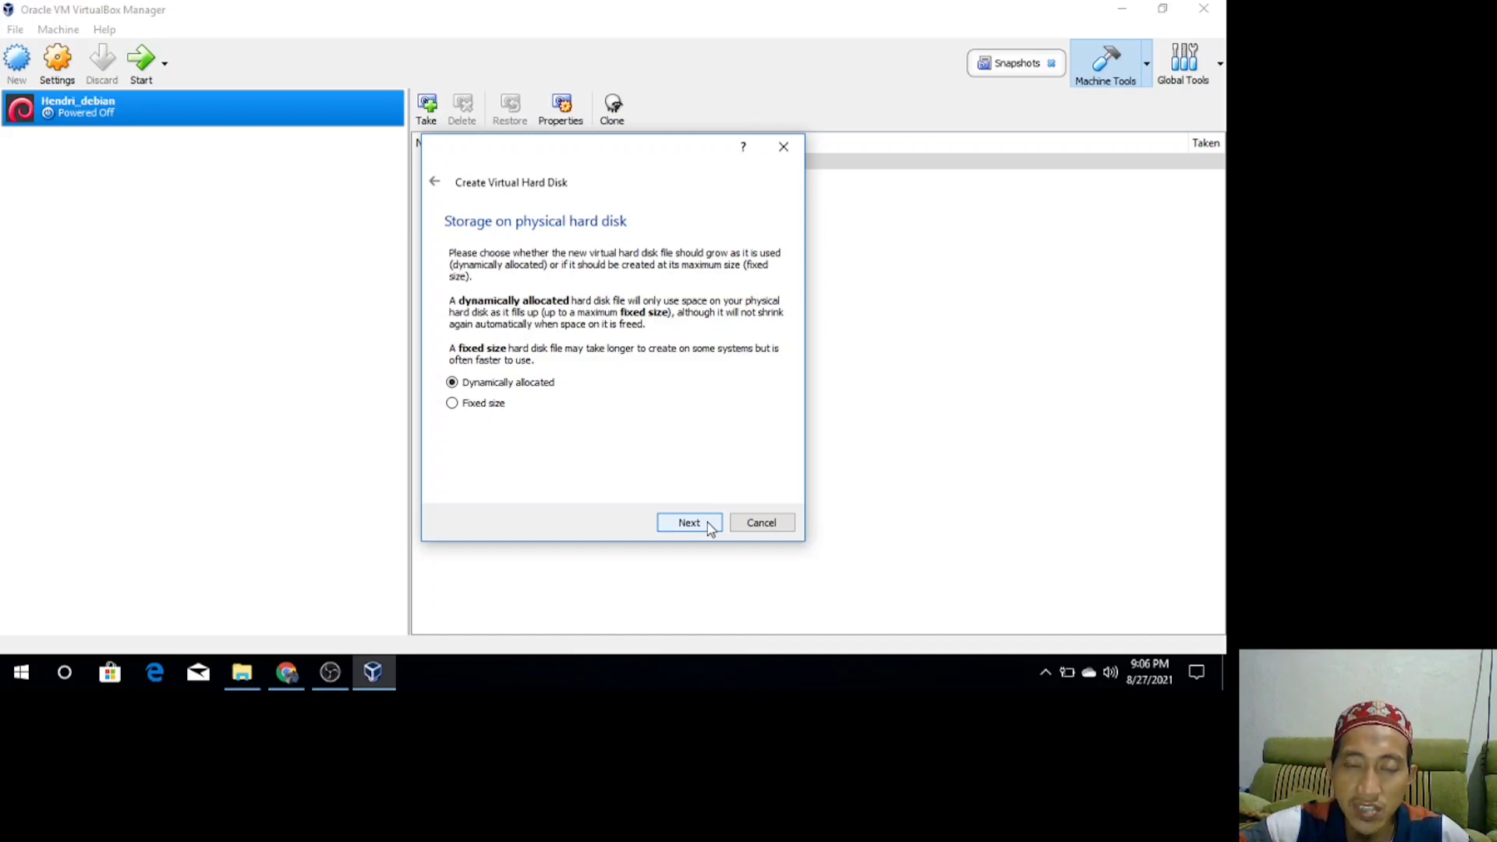
left_click(690, 523)
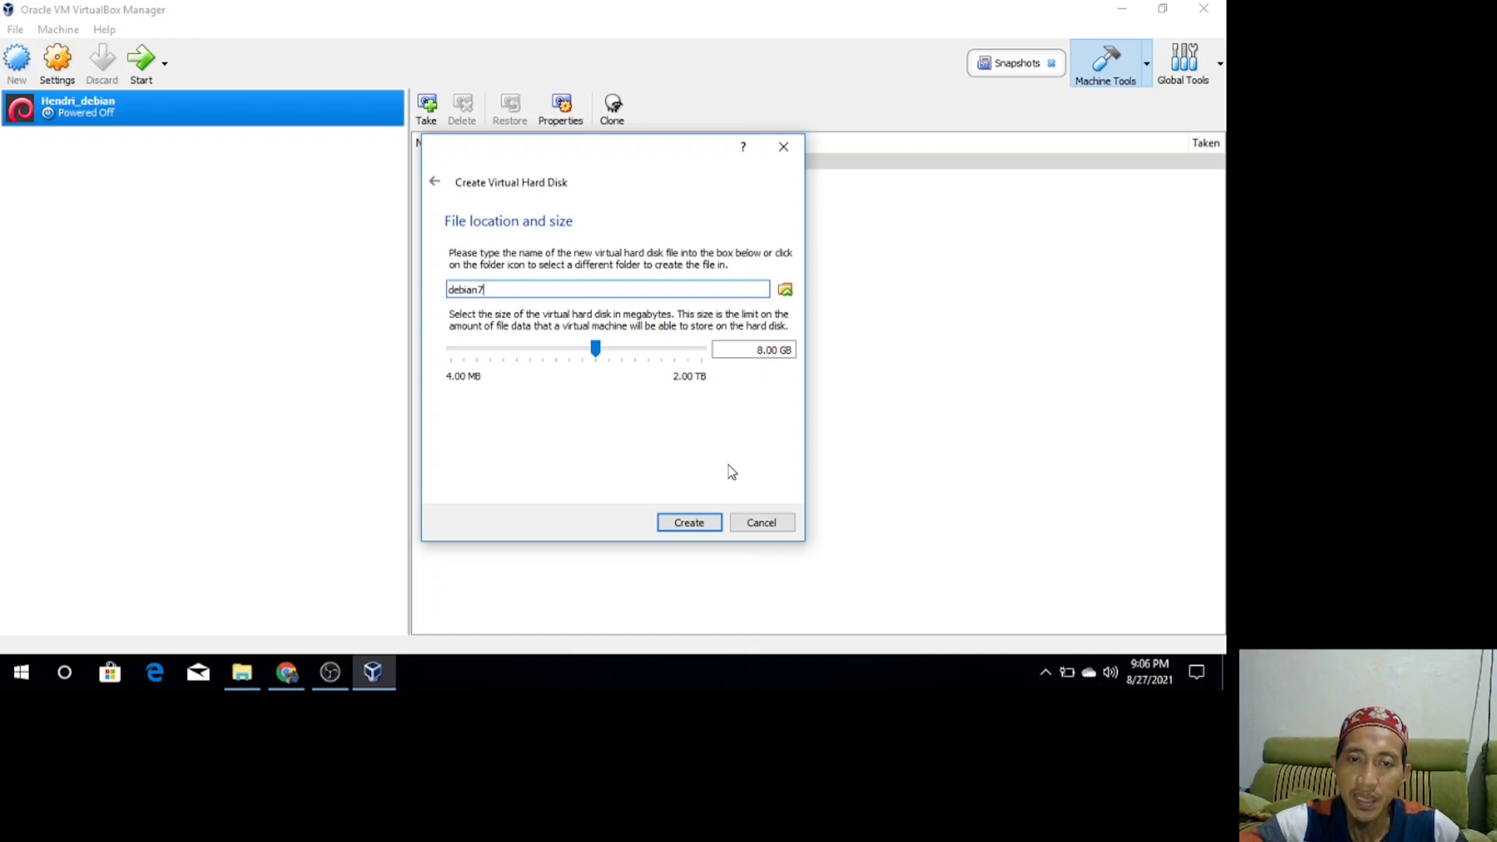
left_click(689, 522)
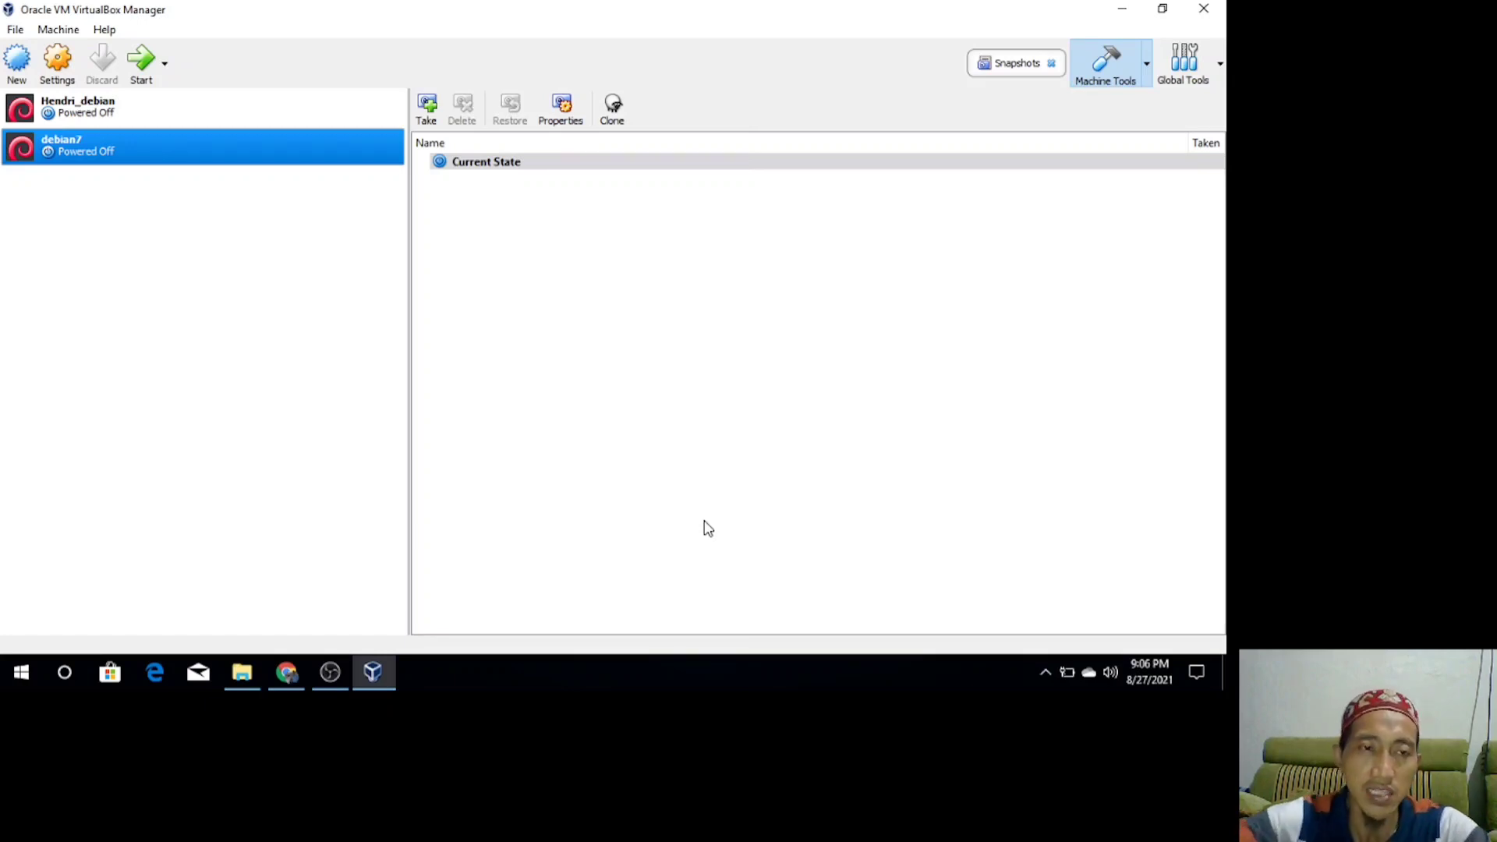
Attach debian7's Adapter 1 to Host-only Adapter using the VirtualBox Host-Only Ethernet Adapter.
left_click(70, 88)
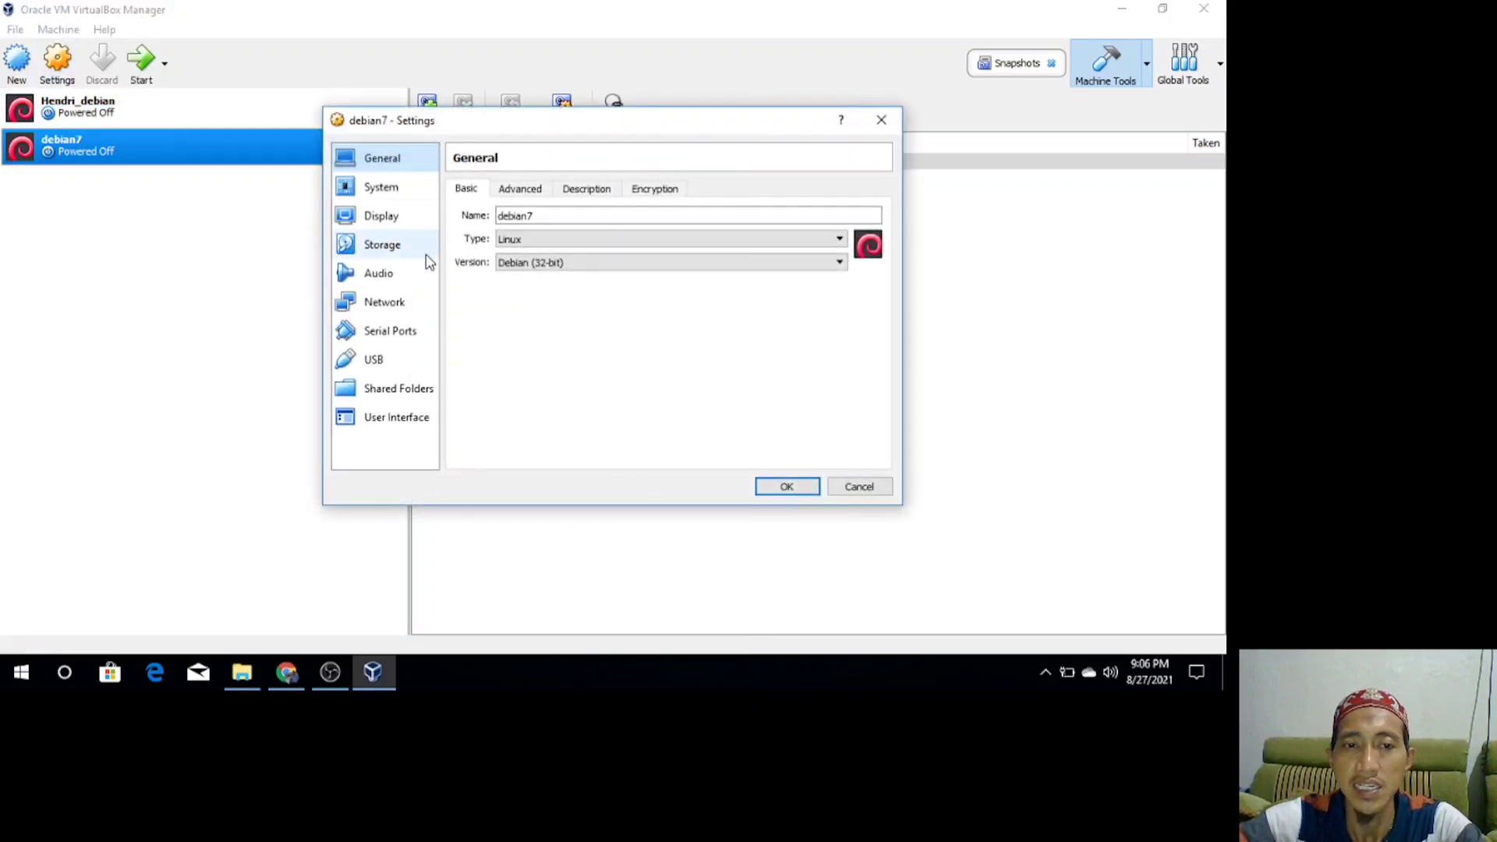
left_click(394, 312)
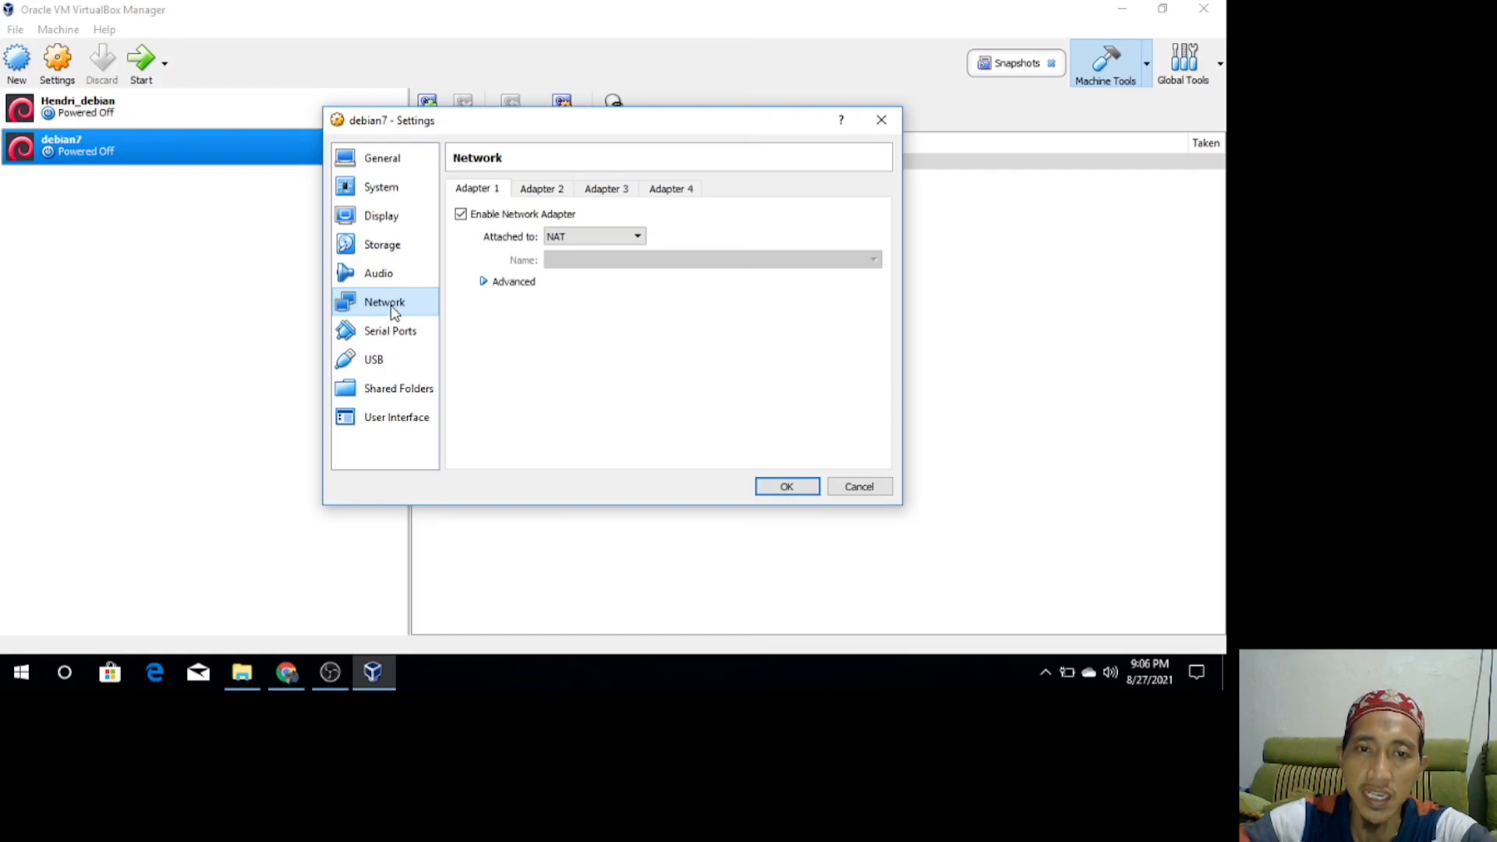
left_click(639, 238)
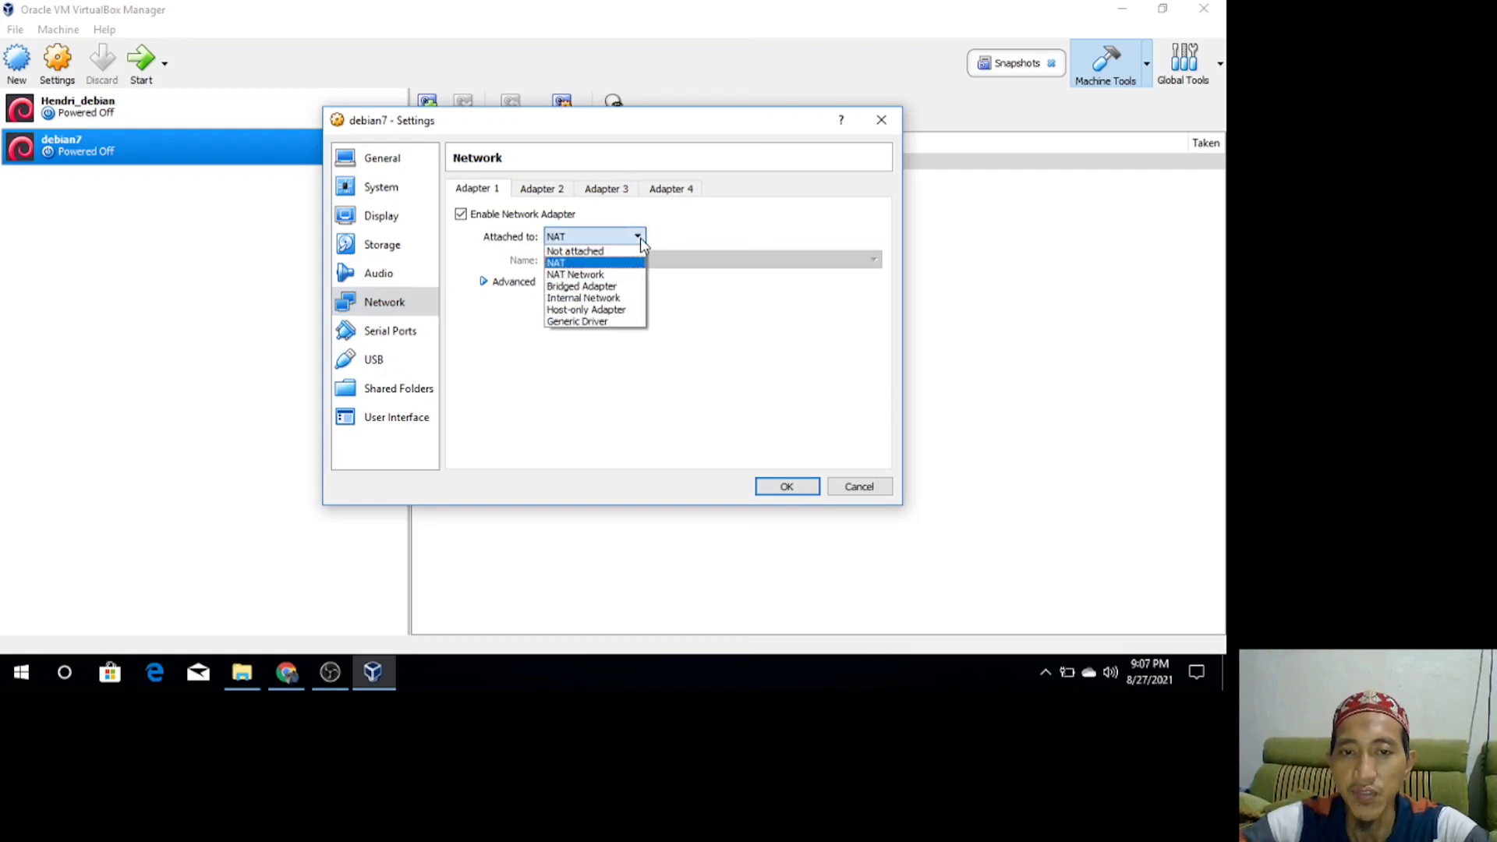
left_click(624, 310)
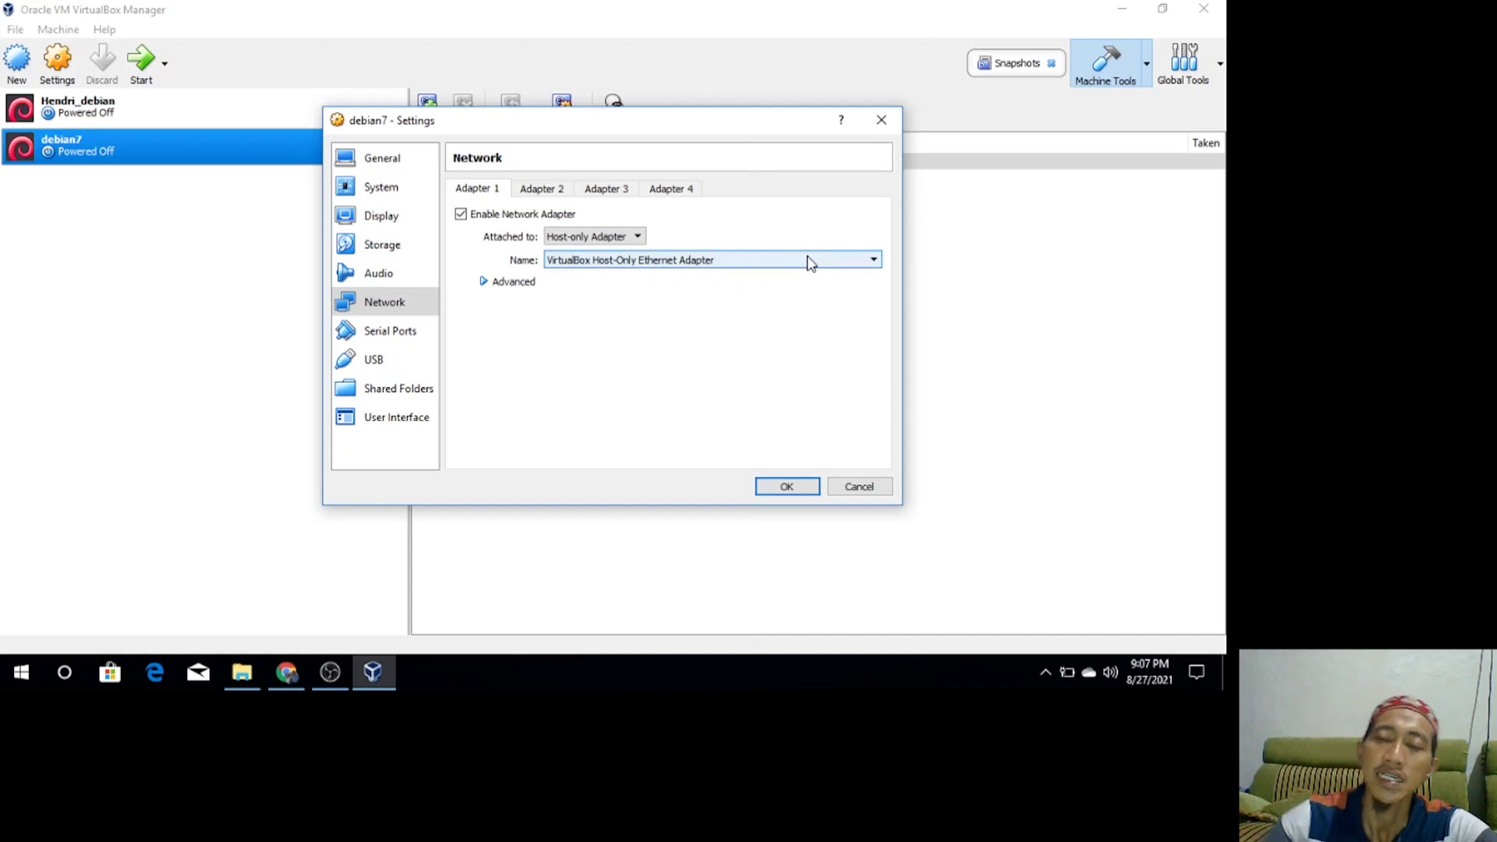
left_click(1046, 671)
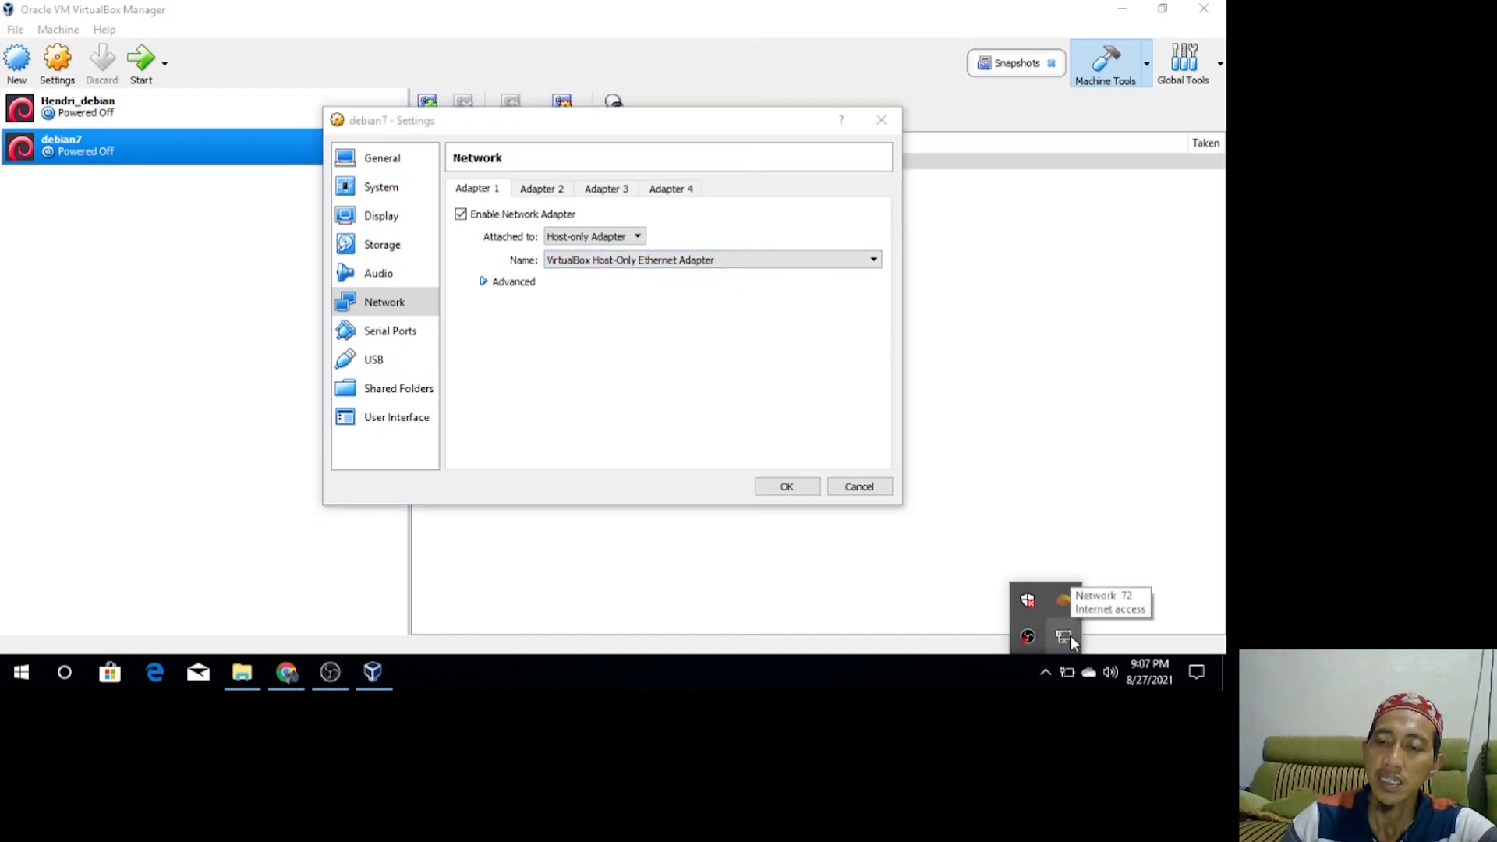
Review the host's adapters in Network and Sharing Center, then expand Adapter 1's Advanced options.
right_click(1067, 637)
left_click(1070, 622)
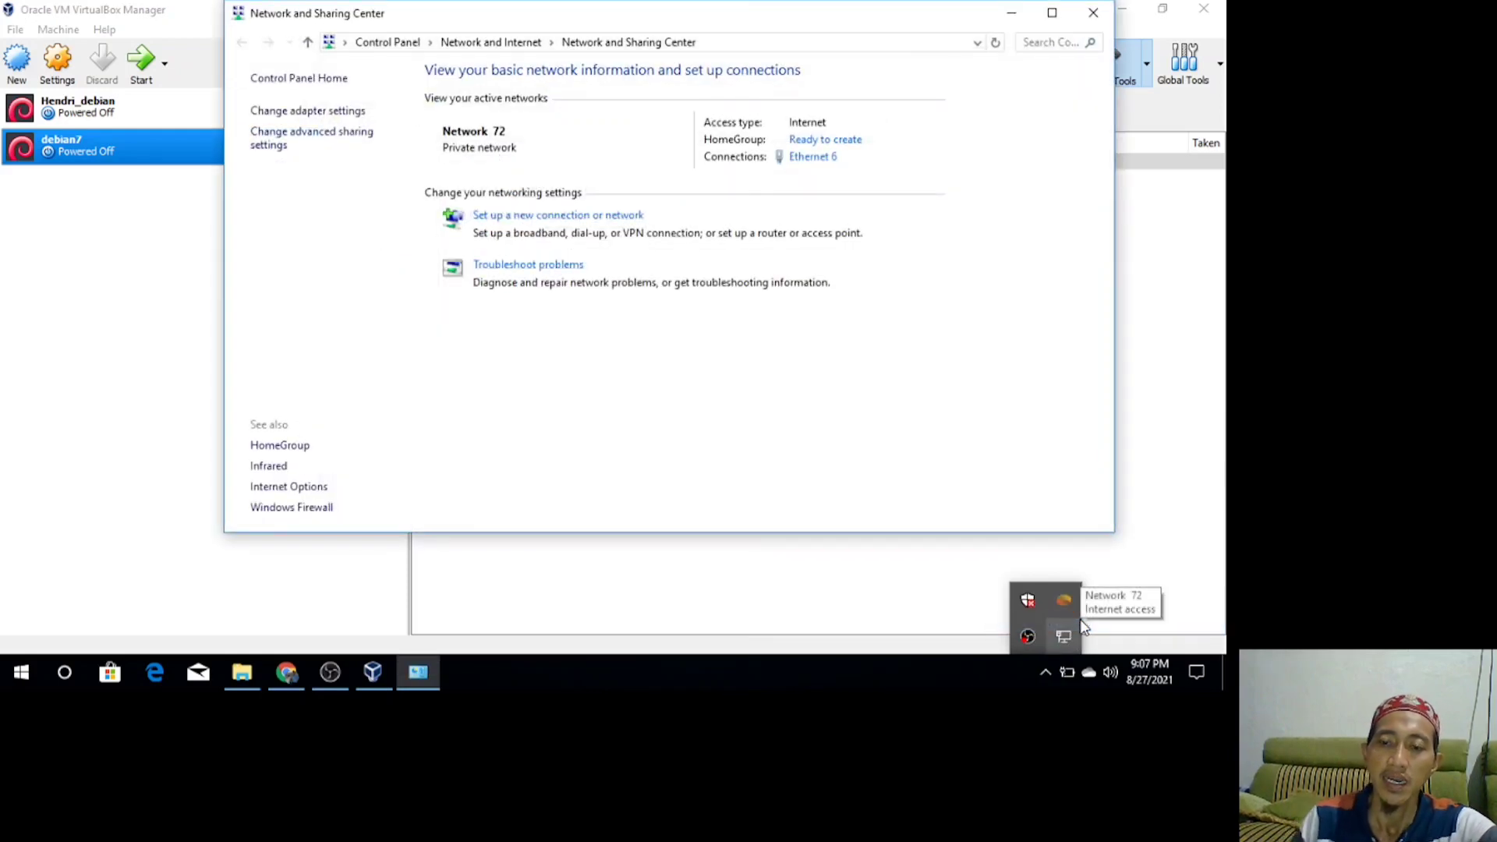
left_click(336, 113)
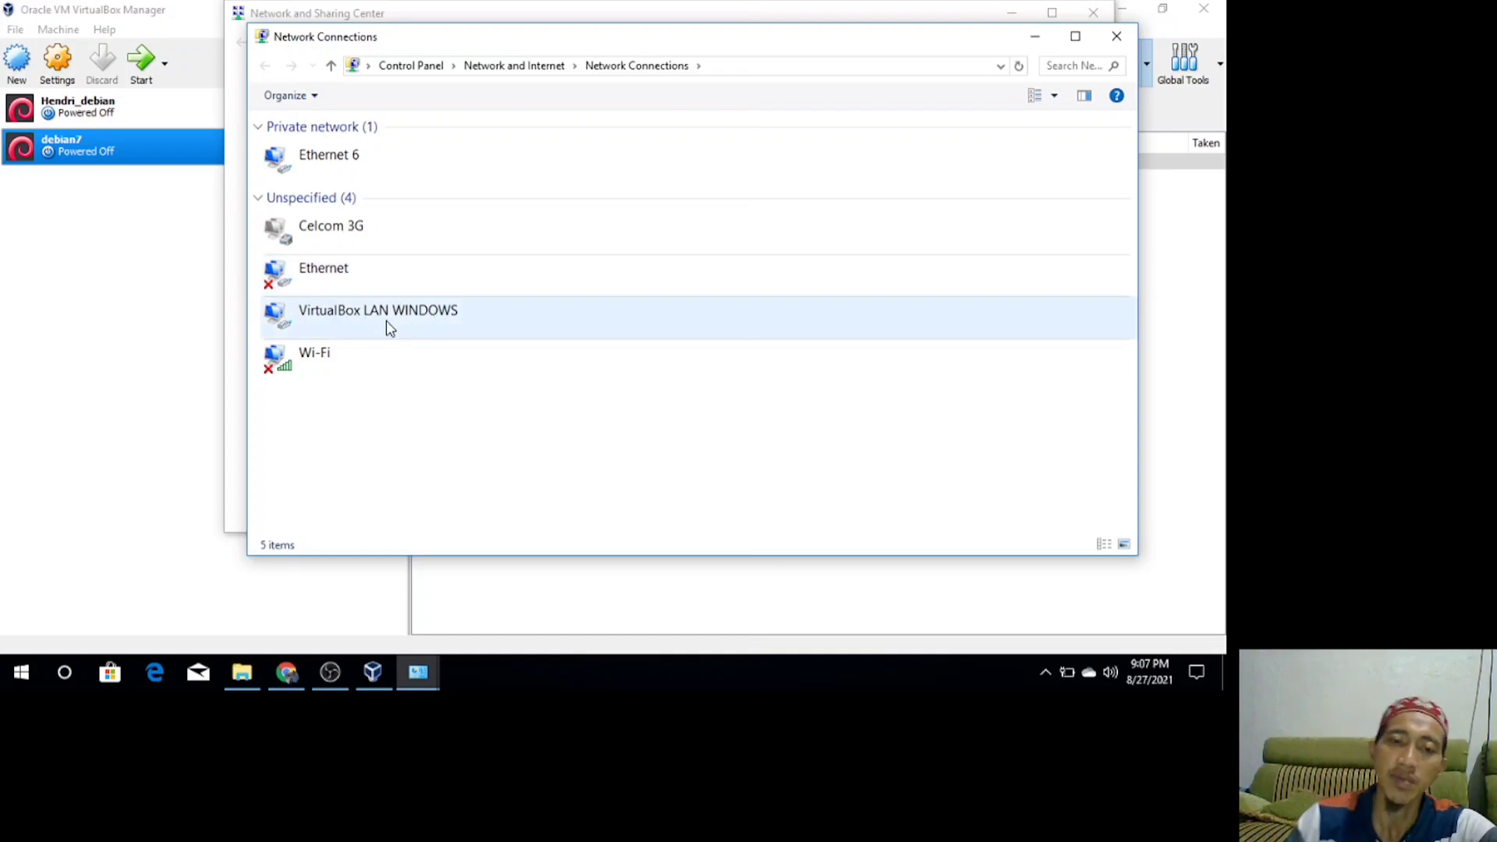
left_click(1117, 36)
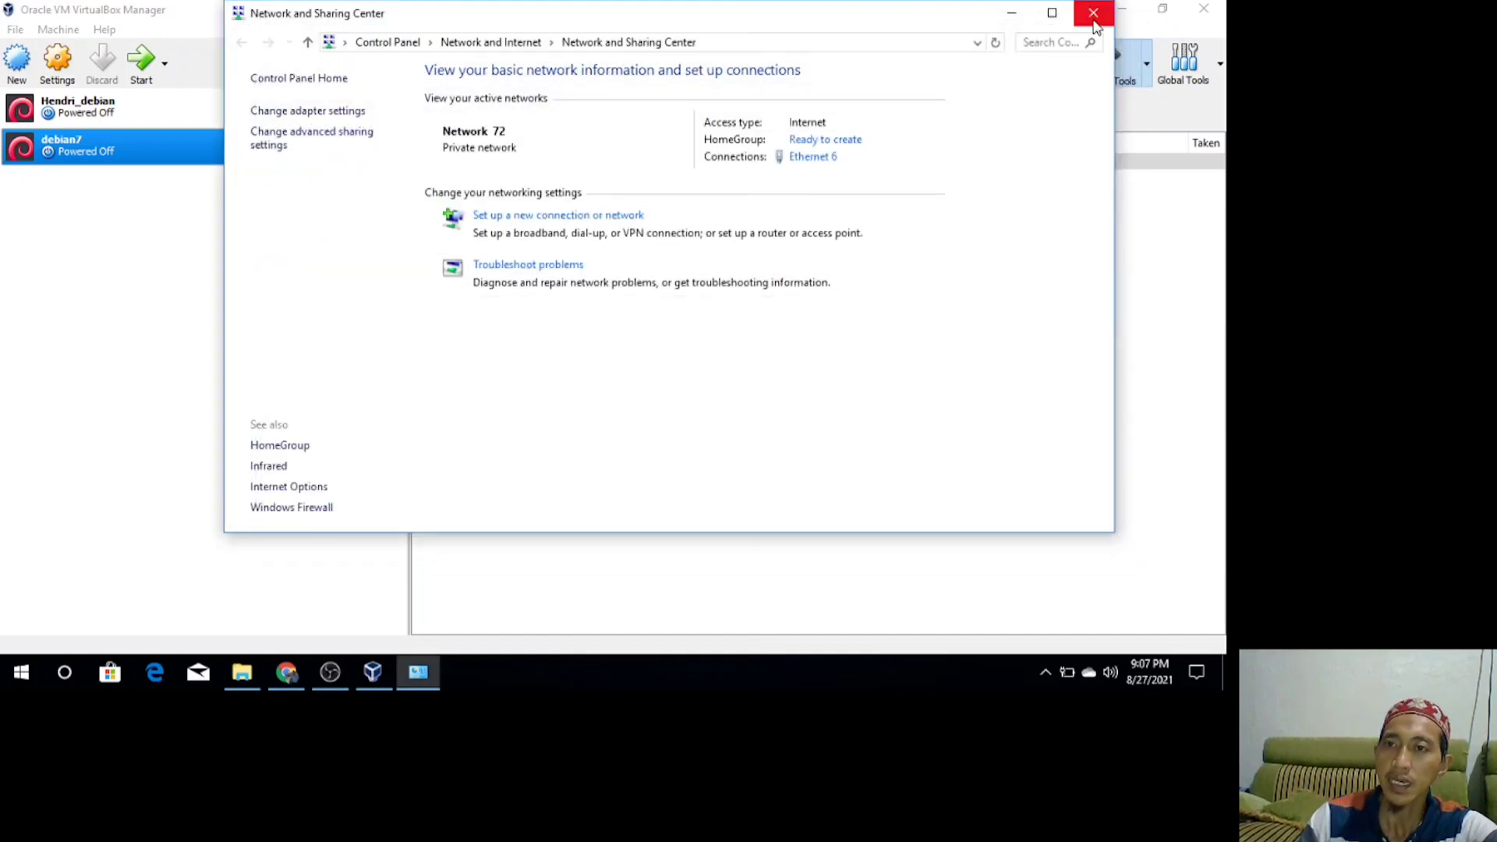
left_click(1093, 12)
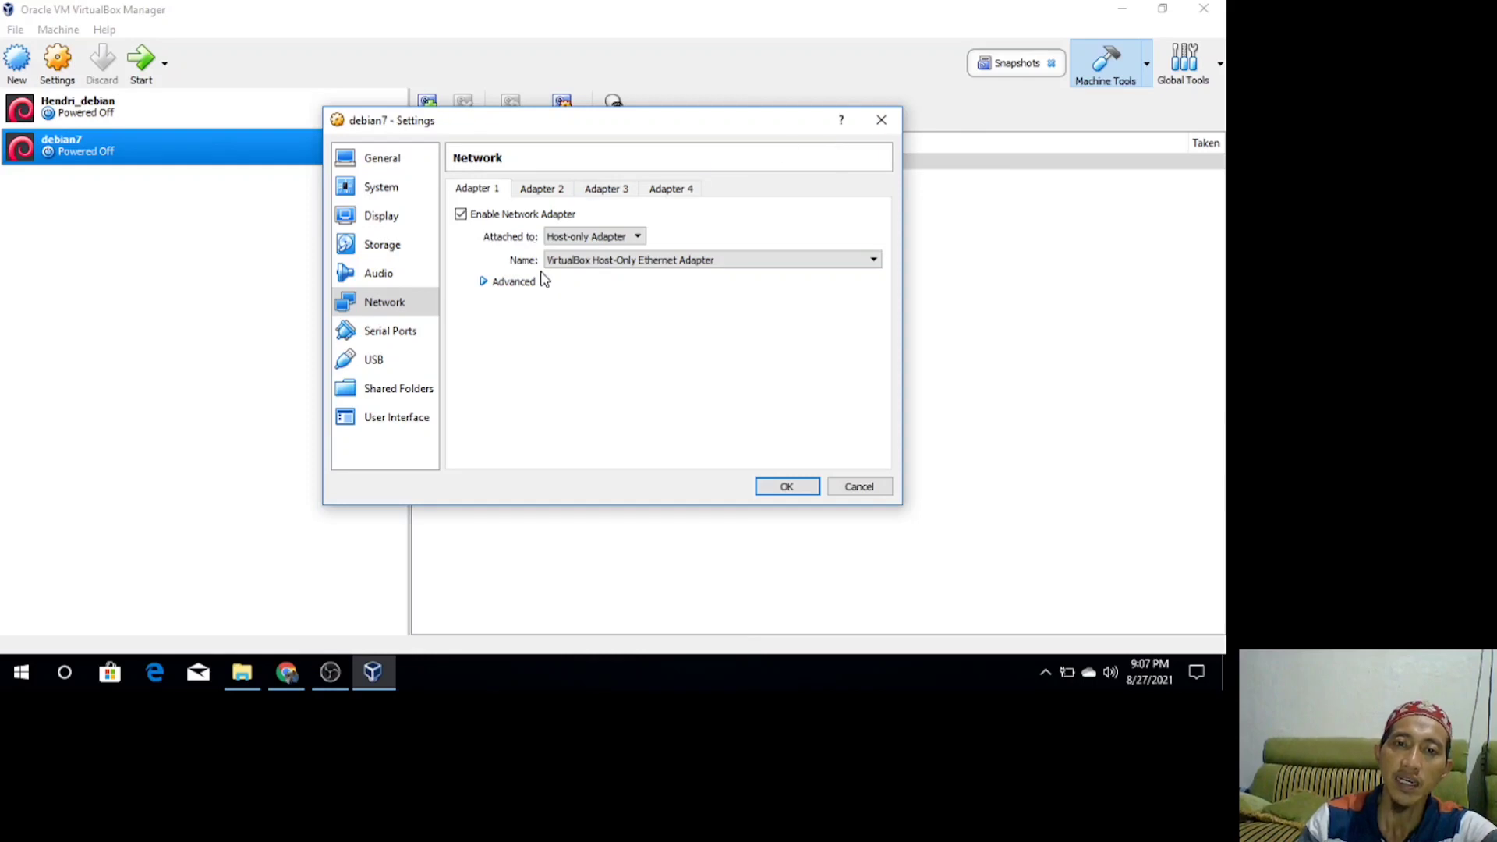
left_click(515, 282)
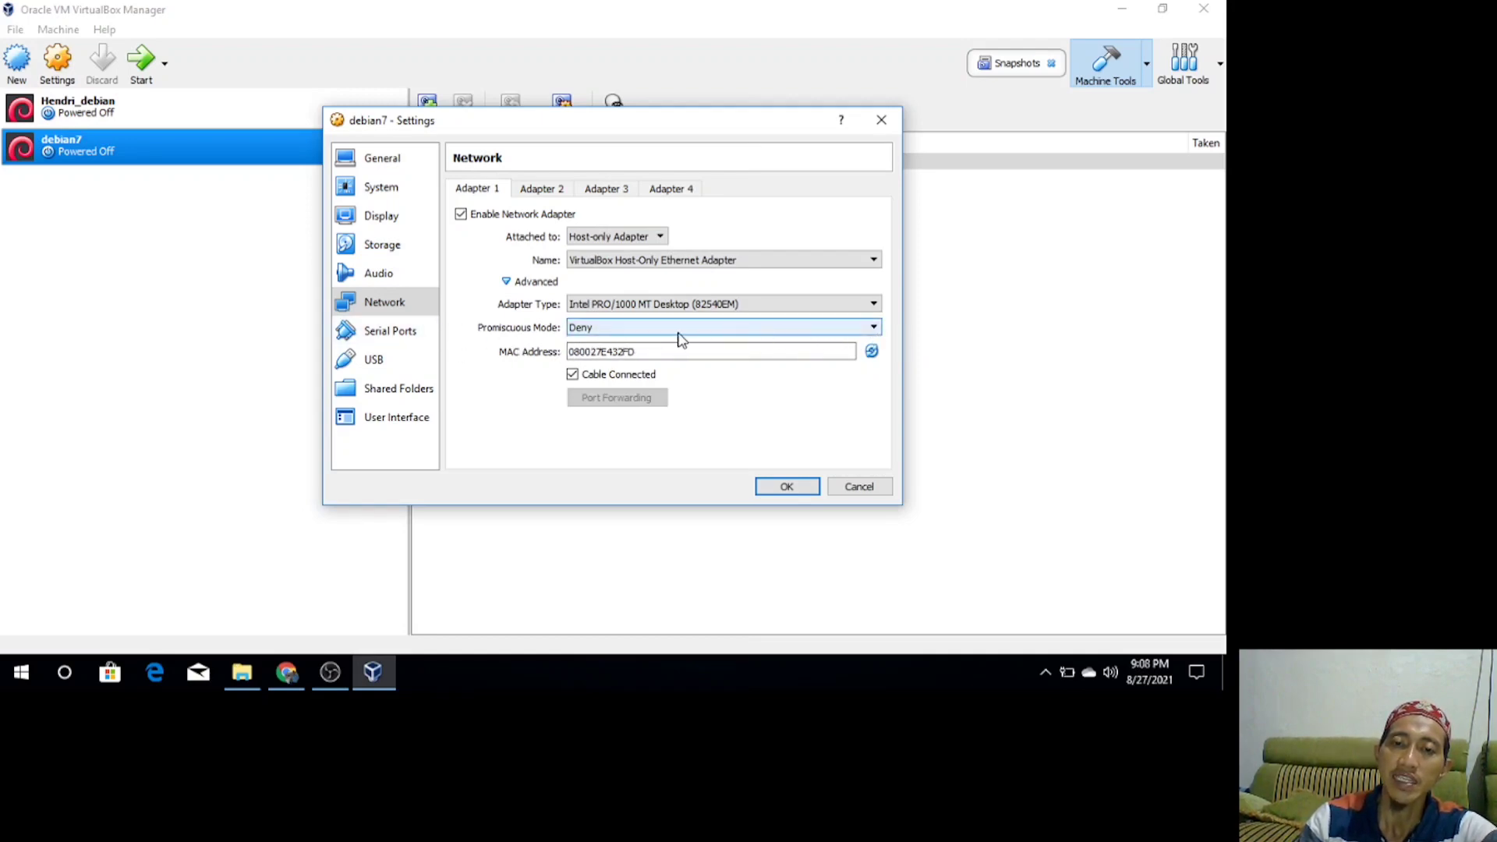
Set Adapter 1's promiscuous mode to Allow VMs, save, and reopen debian7's settings.
left_click(871, 334)
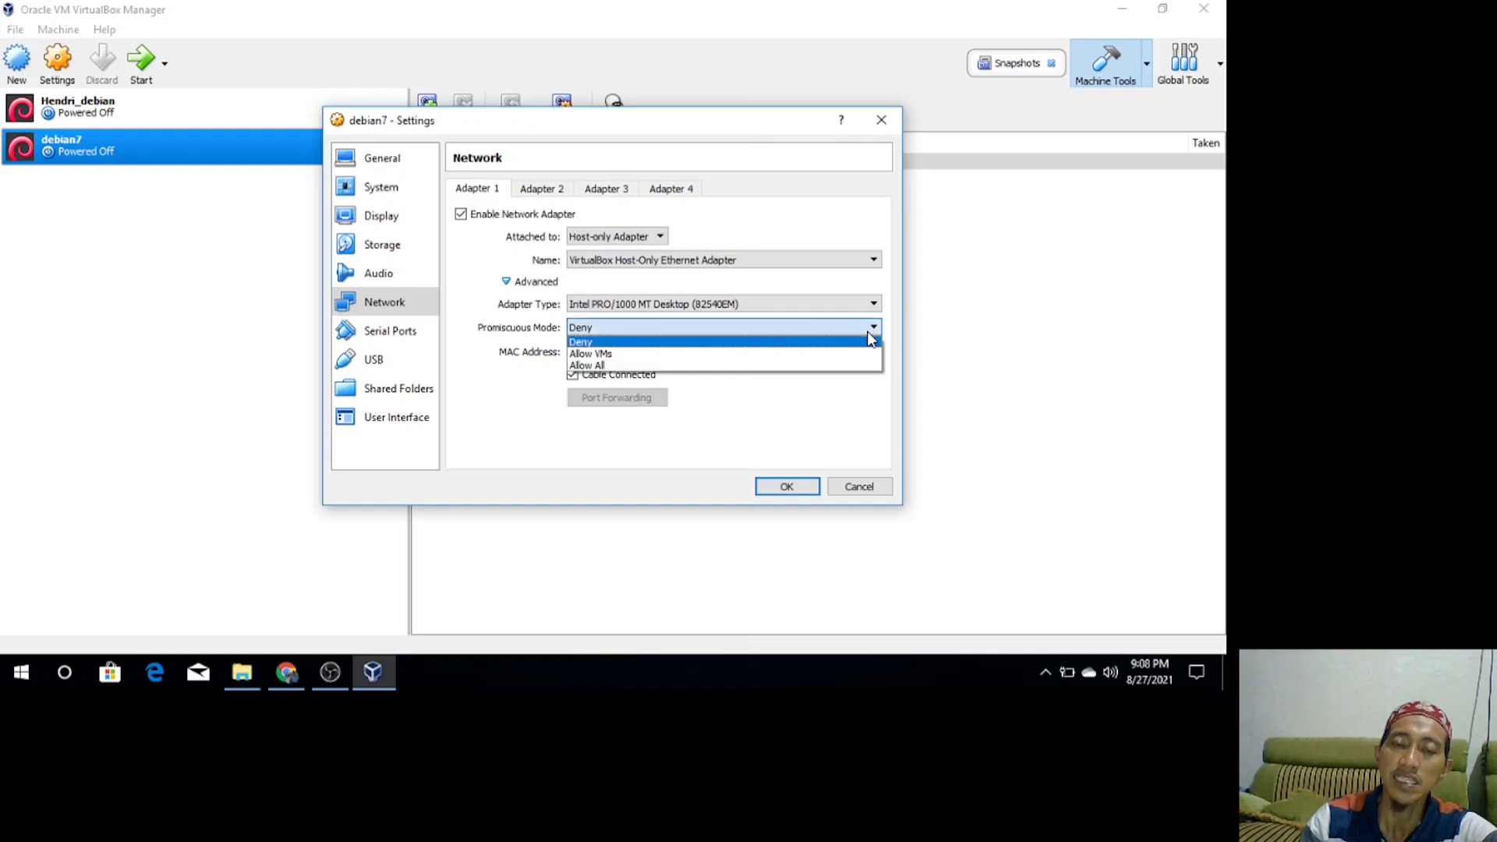
left_click(668, 356)
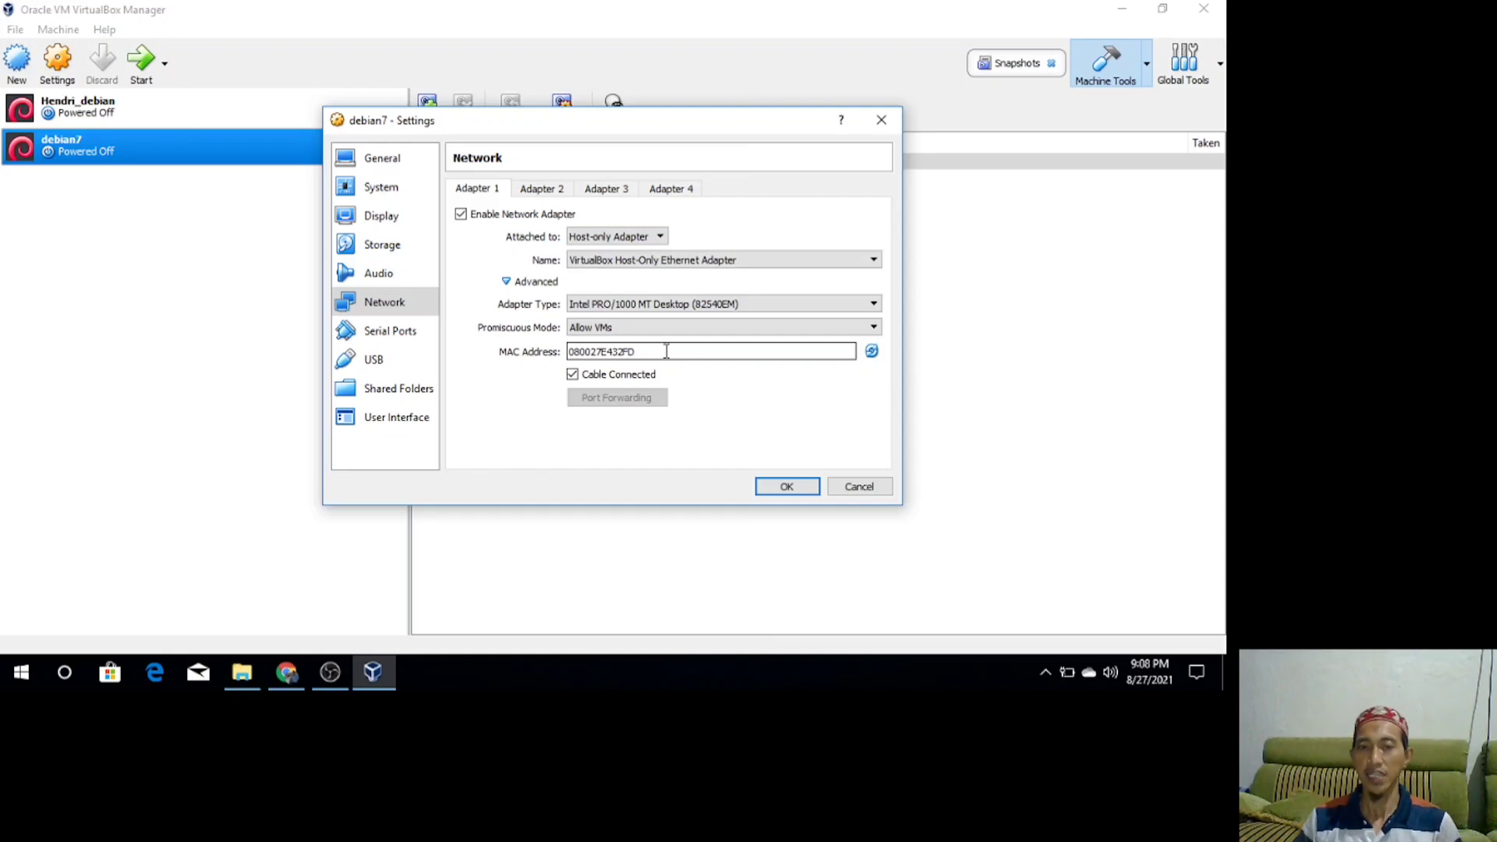
left_click(802, 489)
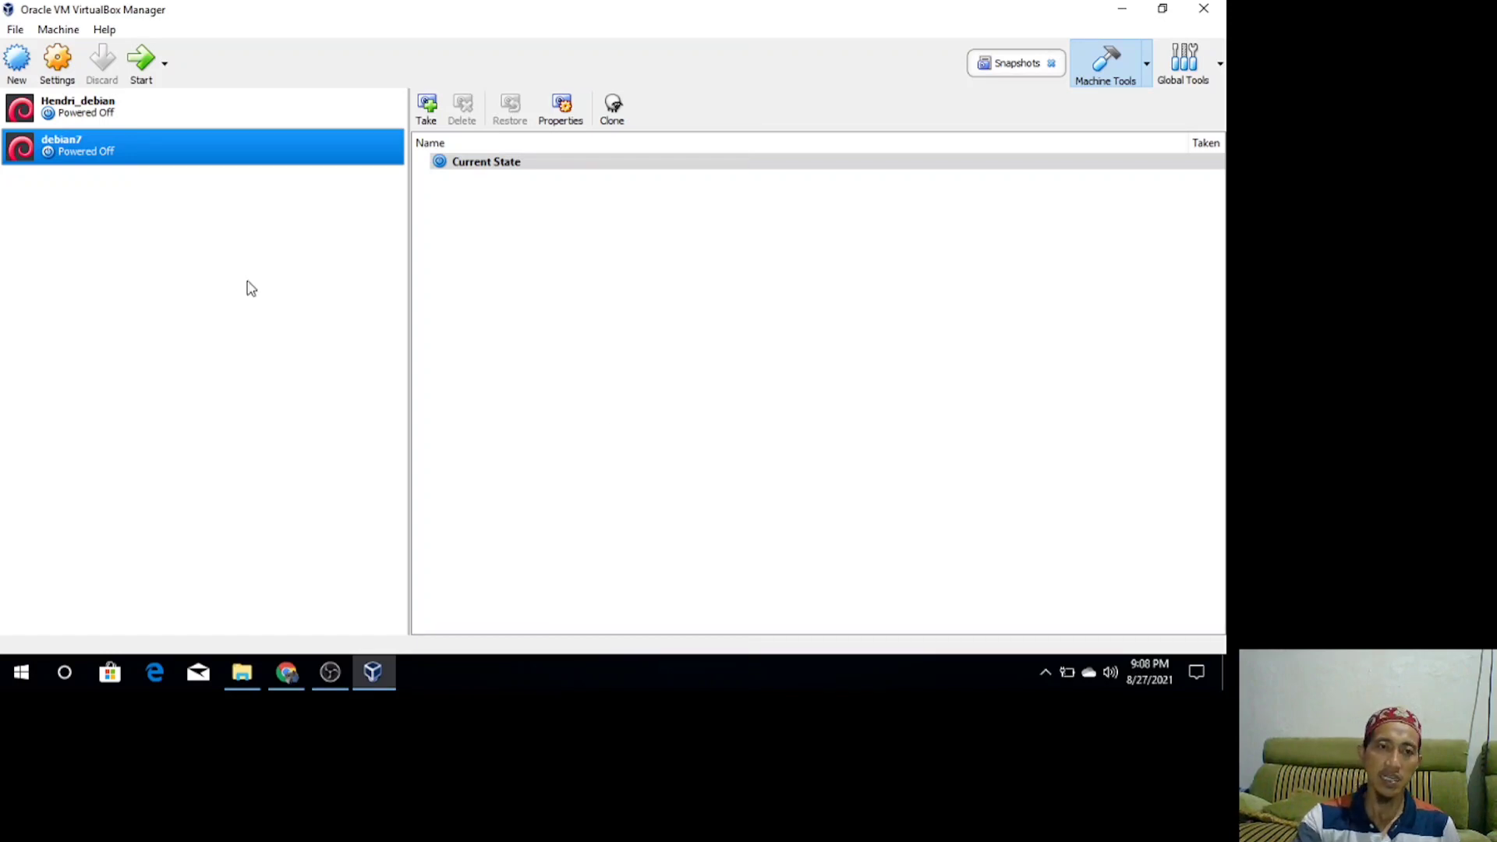
left_click(74, 79)
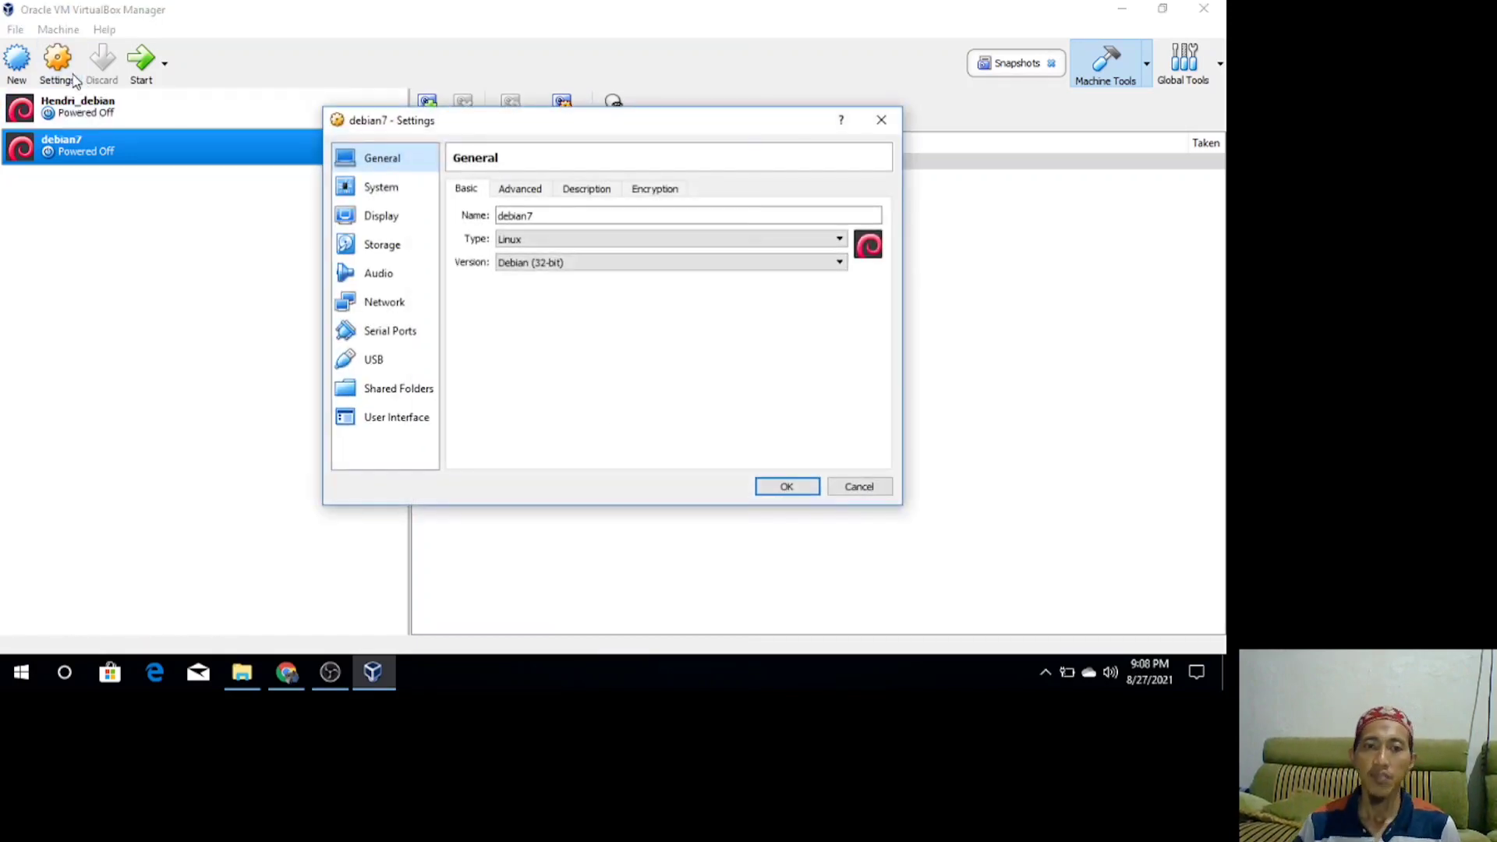
Insert debian-7.11.0-i386-DVD-1.iso into debian7's empty IDE optical drive and save.
left_click(382, 248)
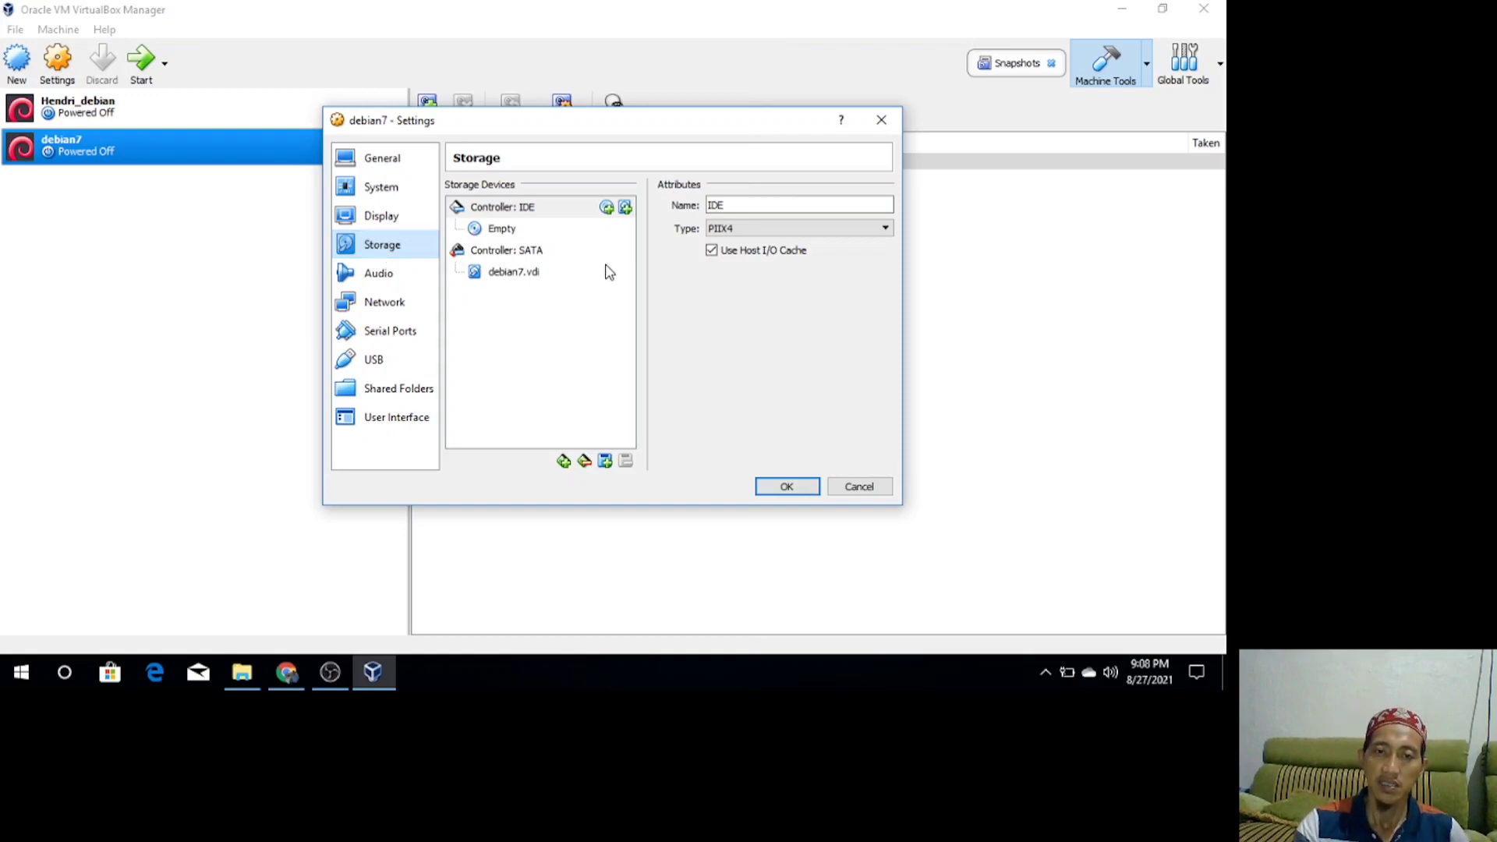
left_click(499, 234)
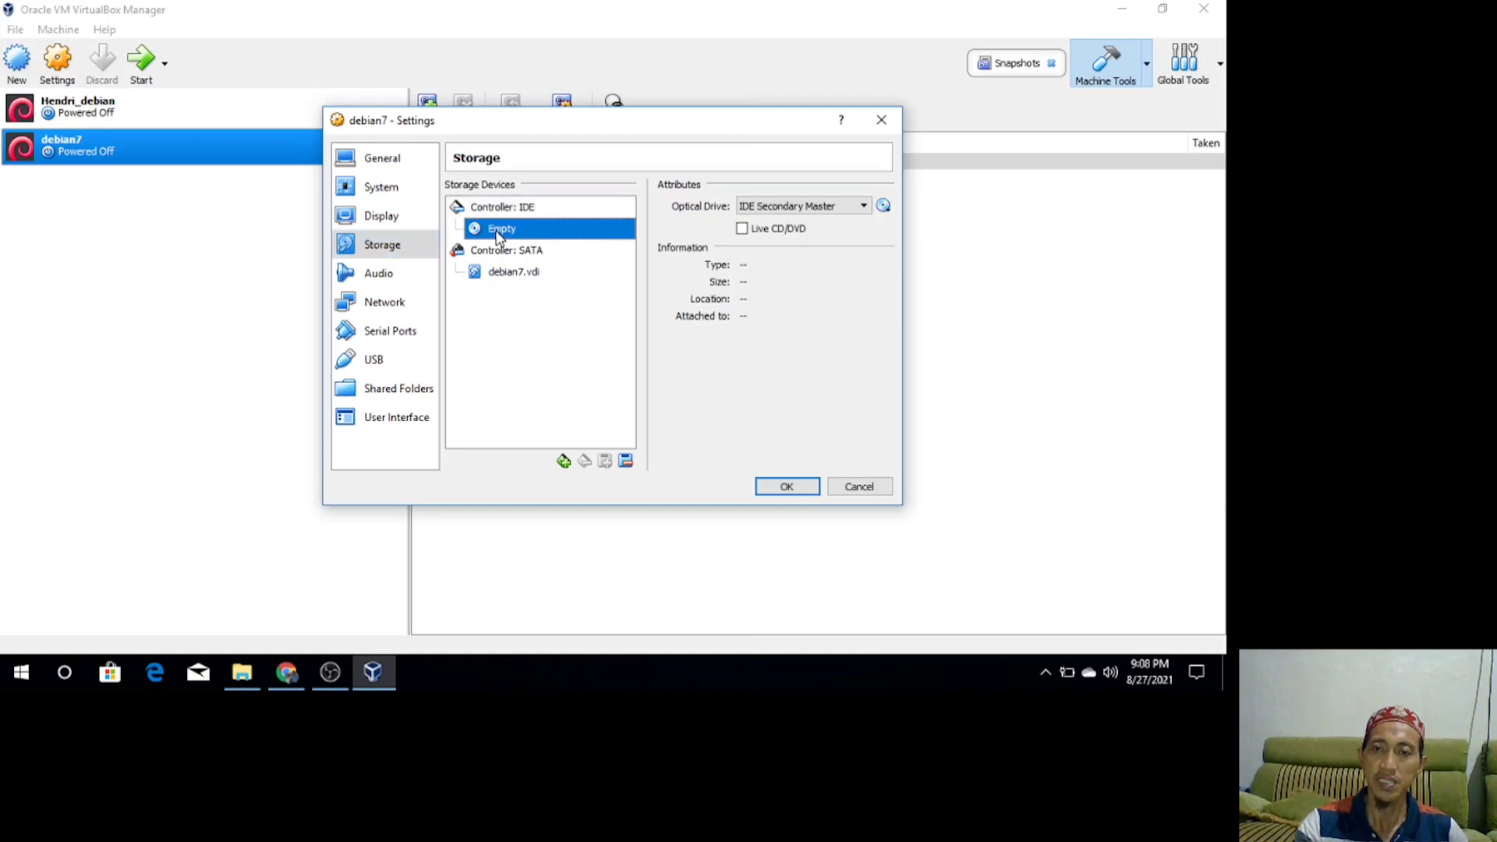
left_click(885, 205)
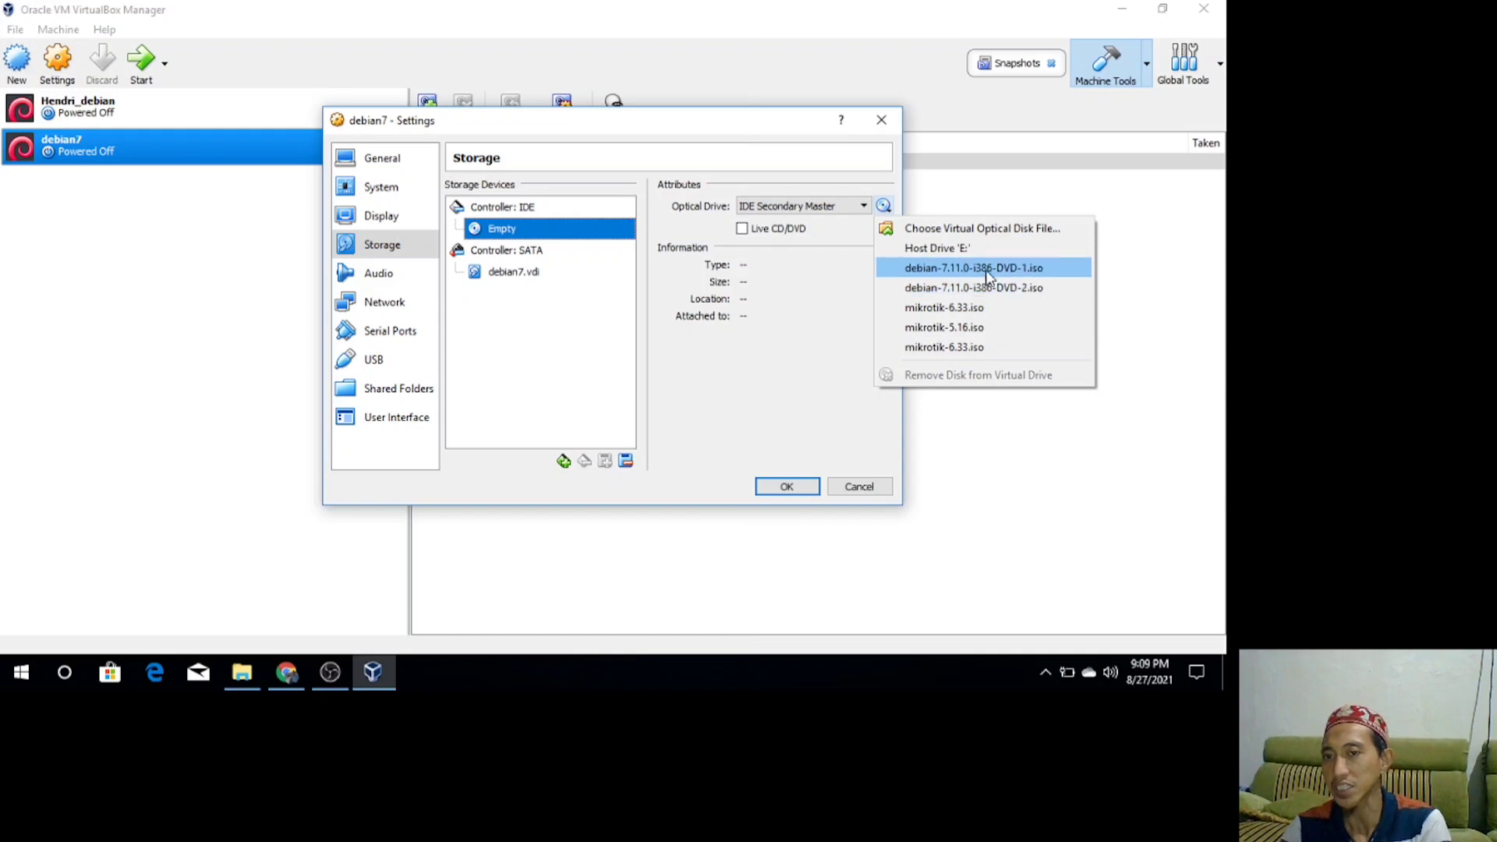
left_click(1043, 275)
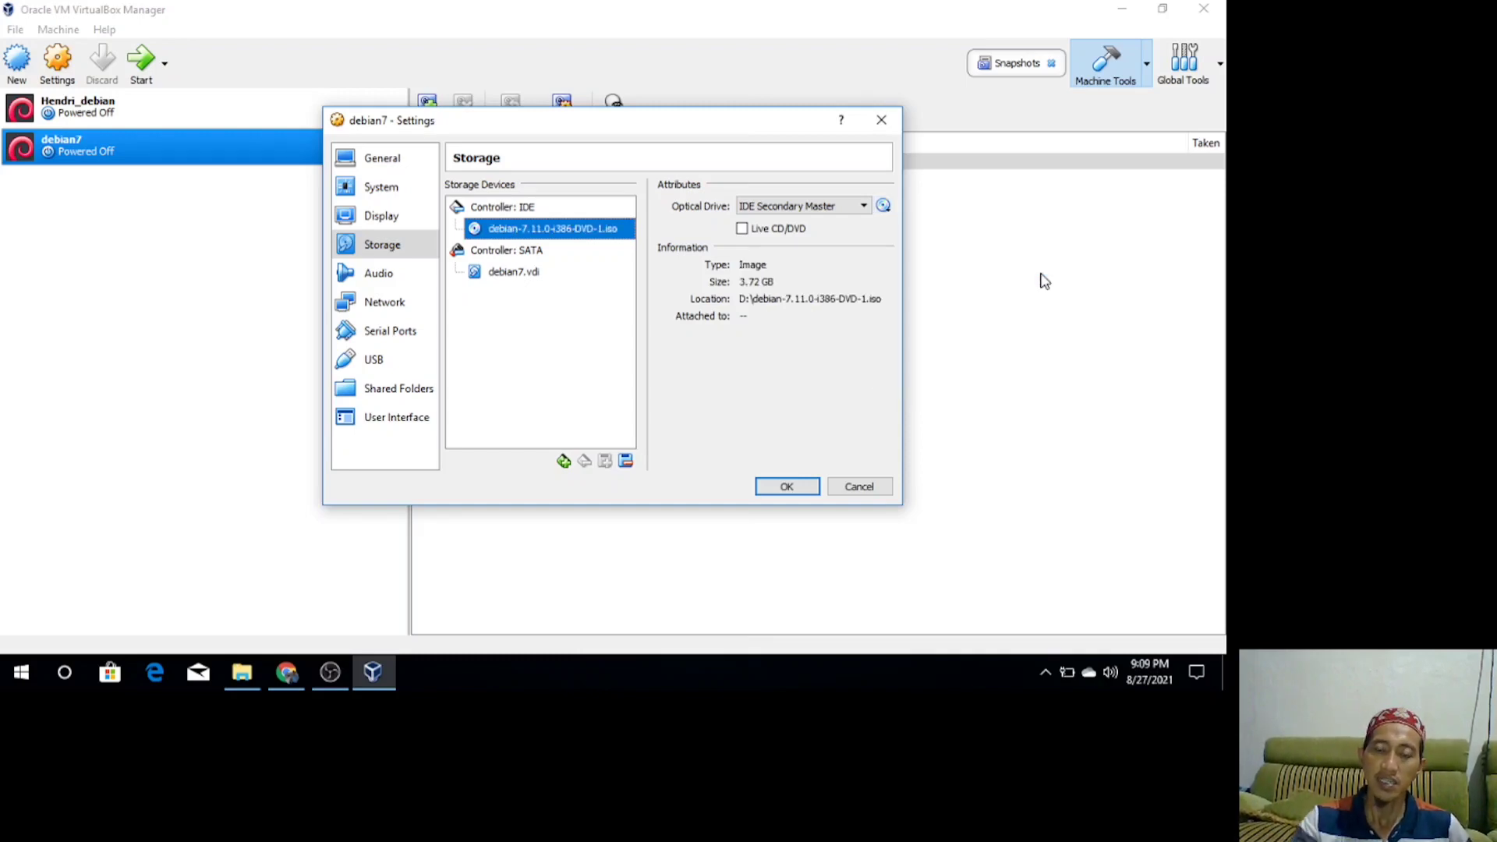
left_click(787, 486)
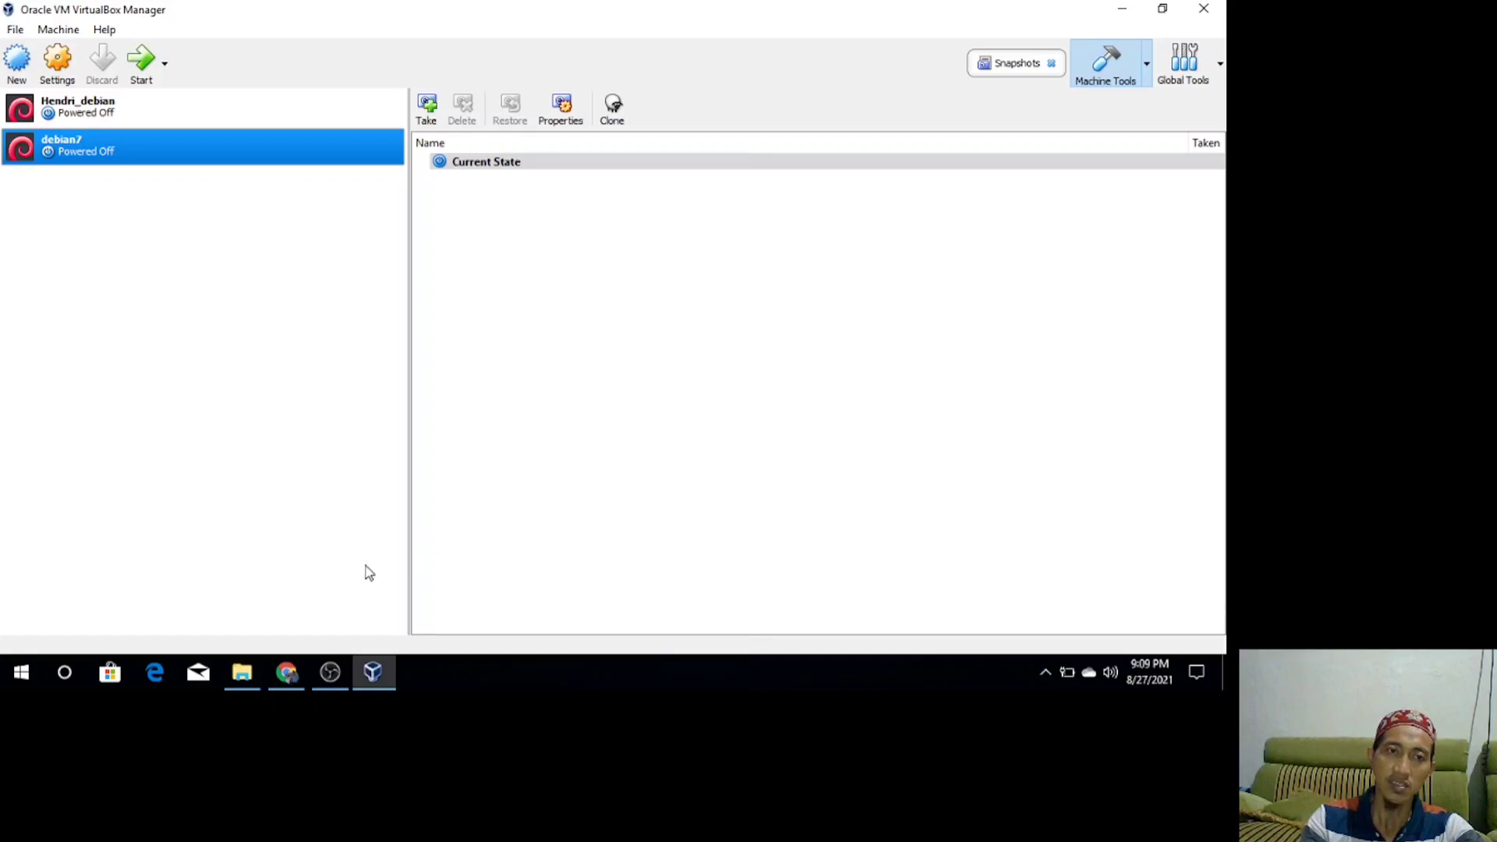
Normal Start debian7, dismiss the capture notice, and boot the text-mode Install entry.
left_click(164, 70)
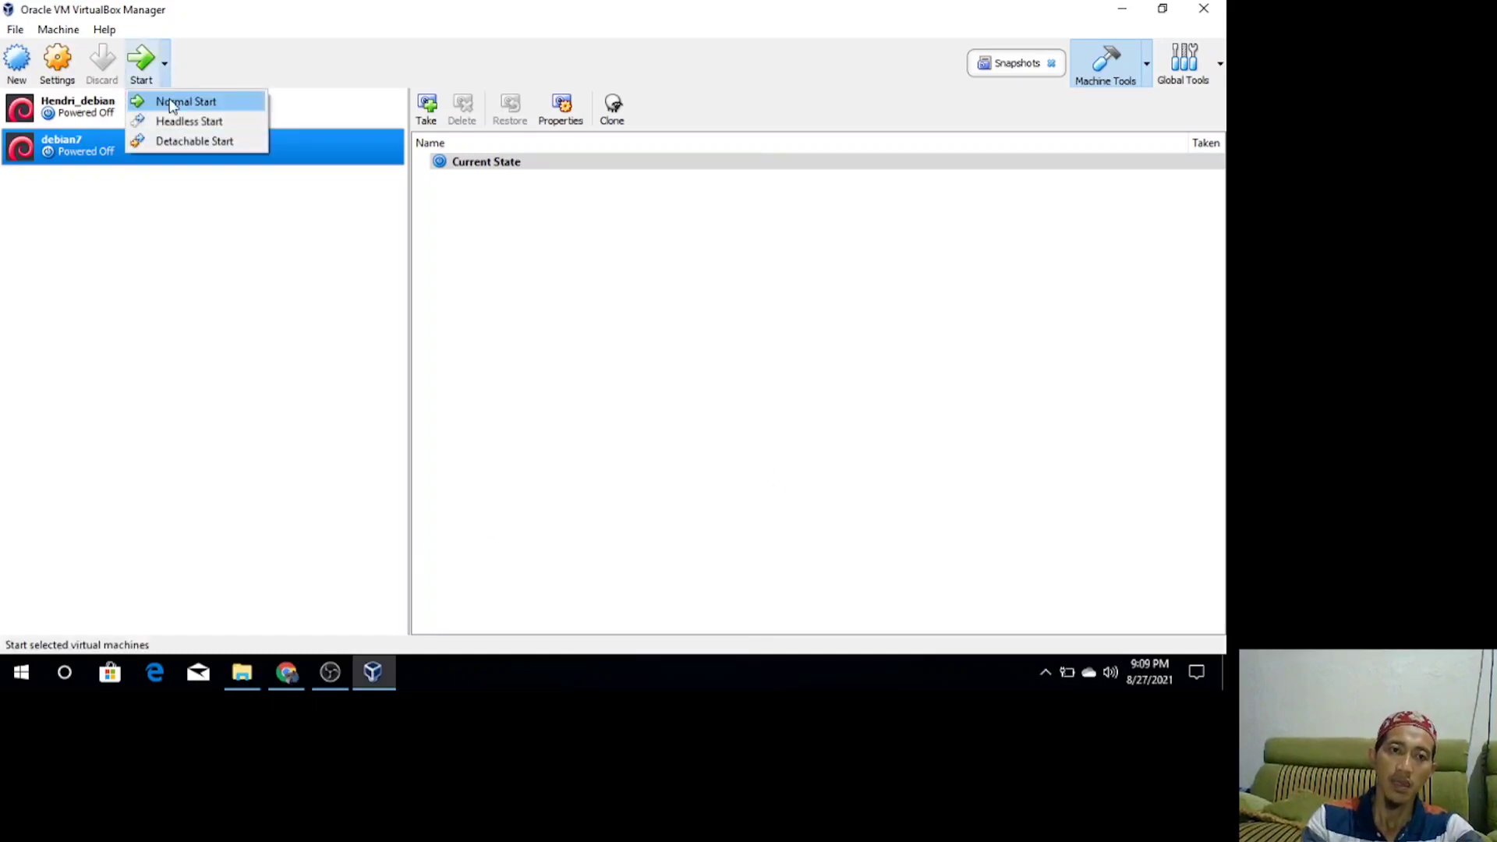
left_click(173, 102)
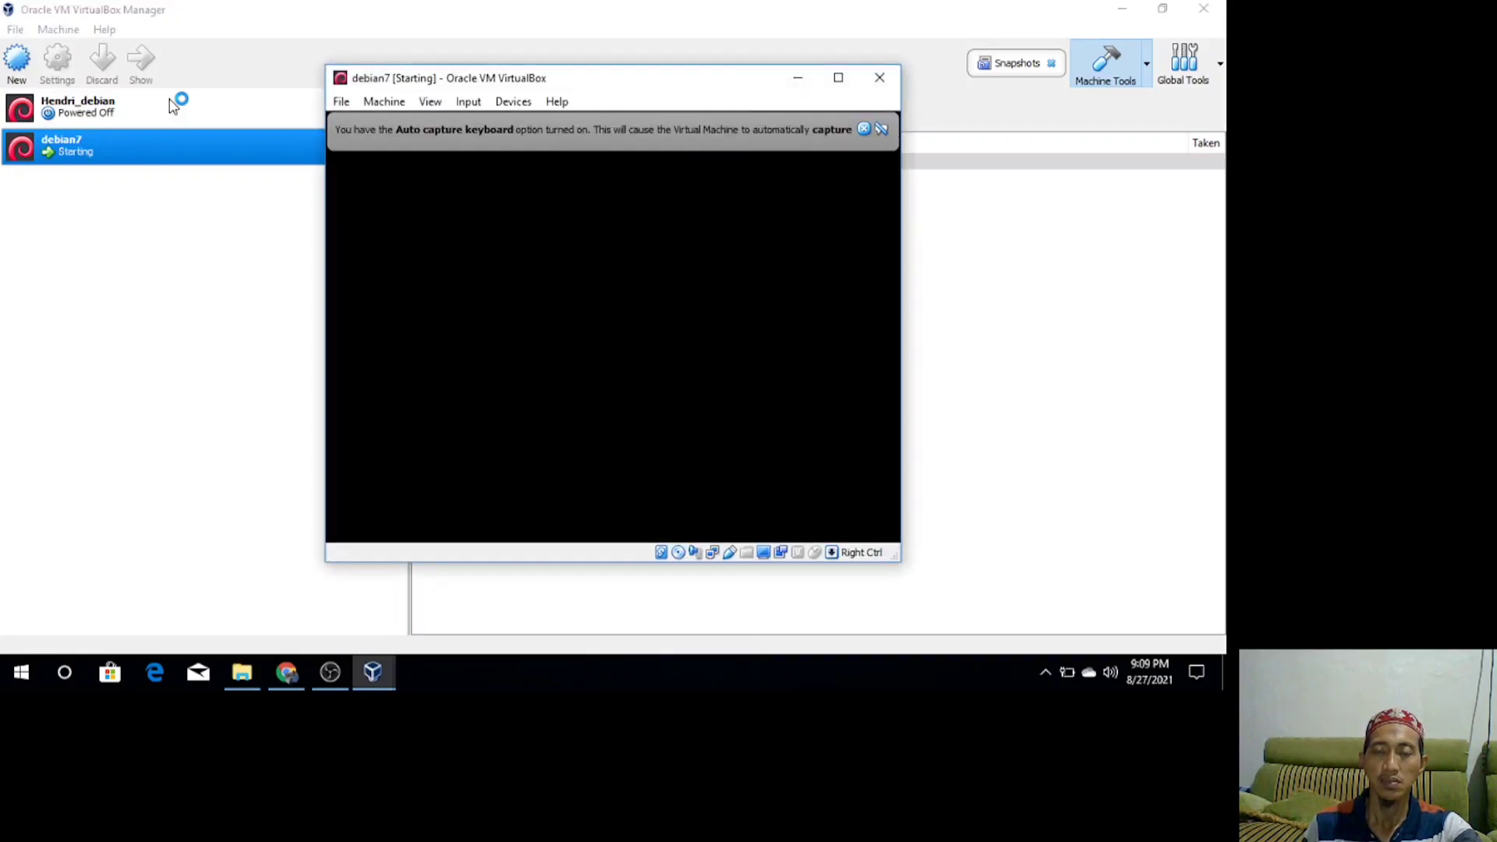
left_click(865, 129)
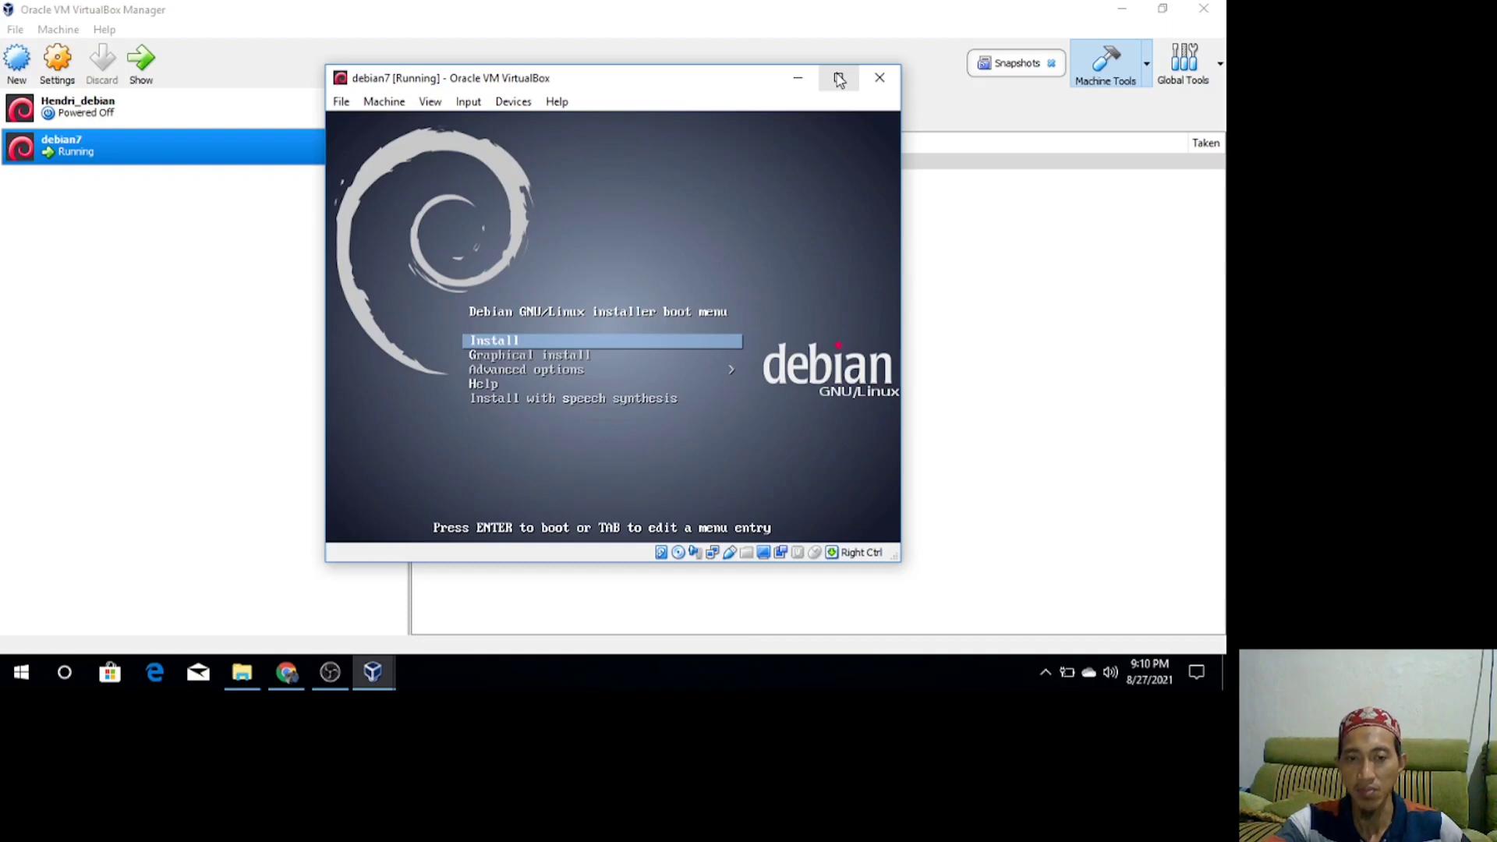
key("Down")
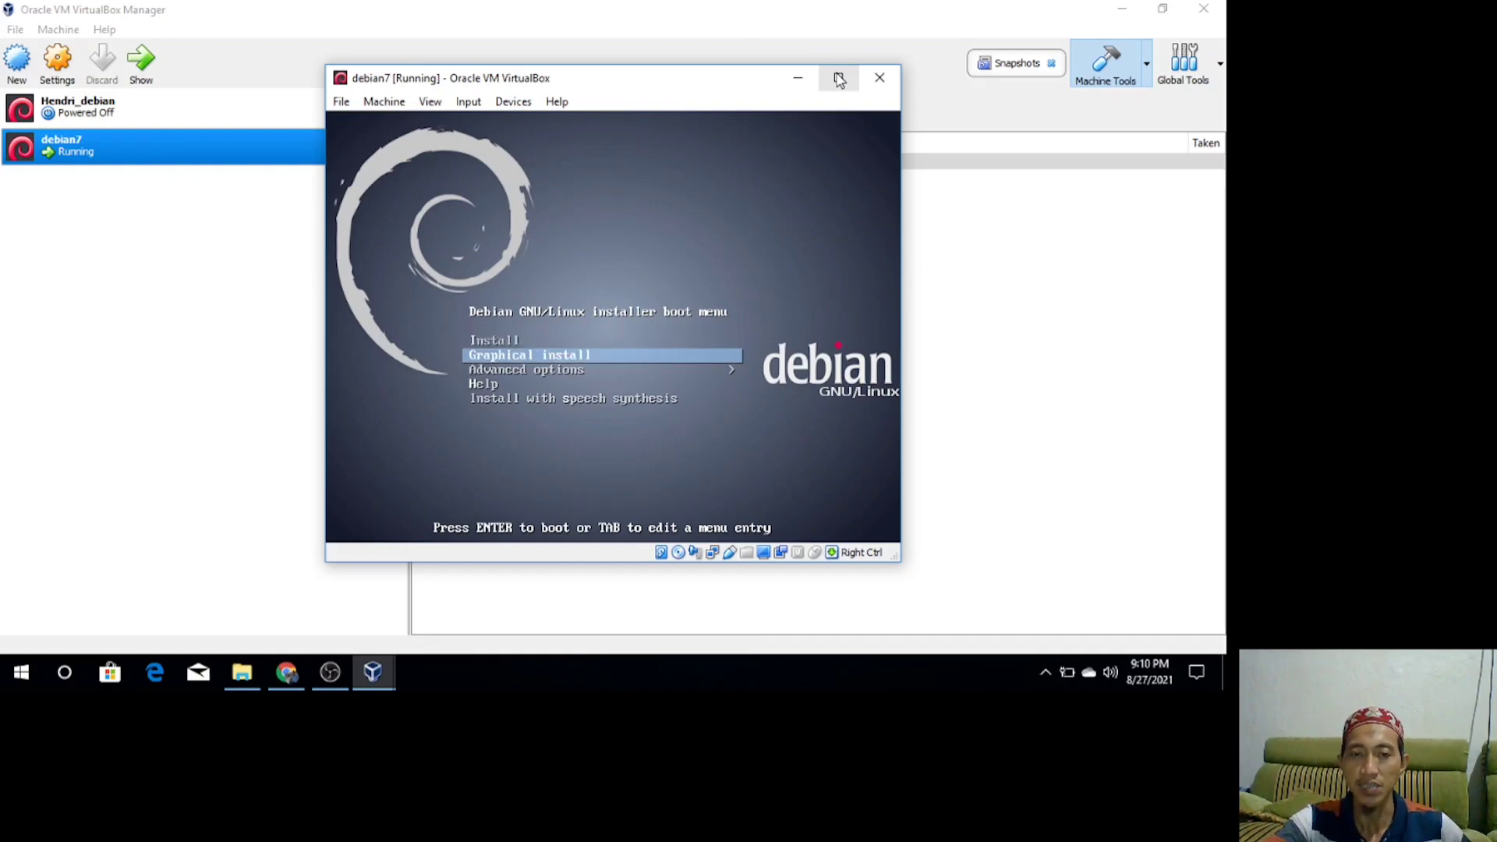
key("Up")
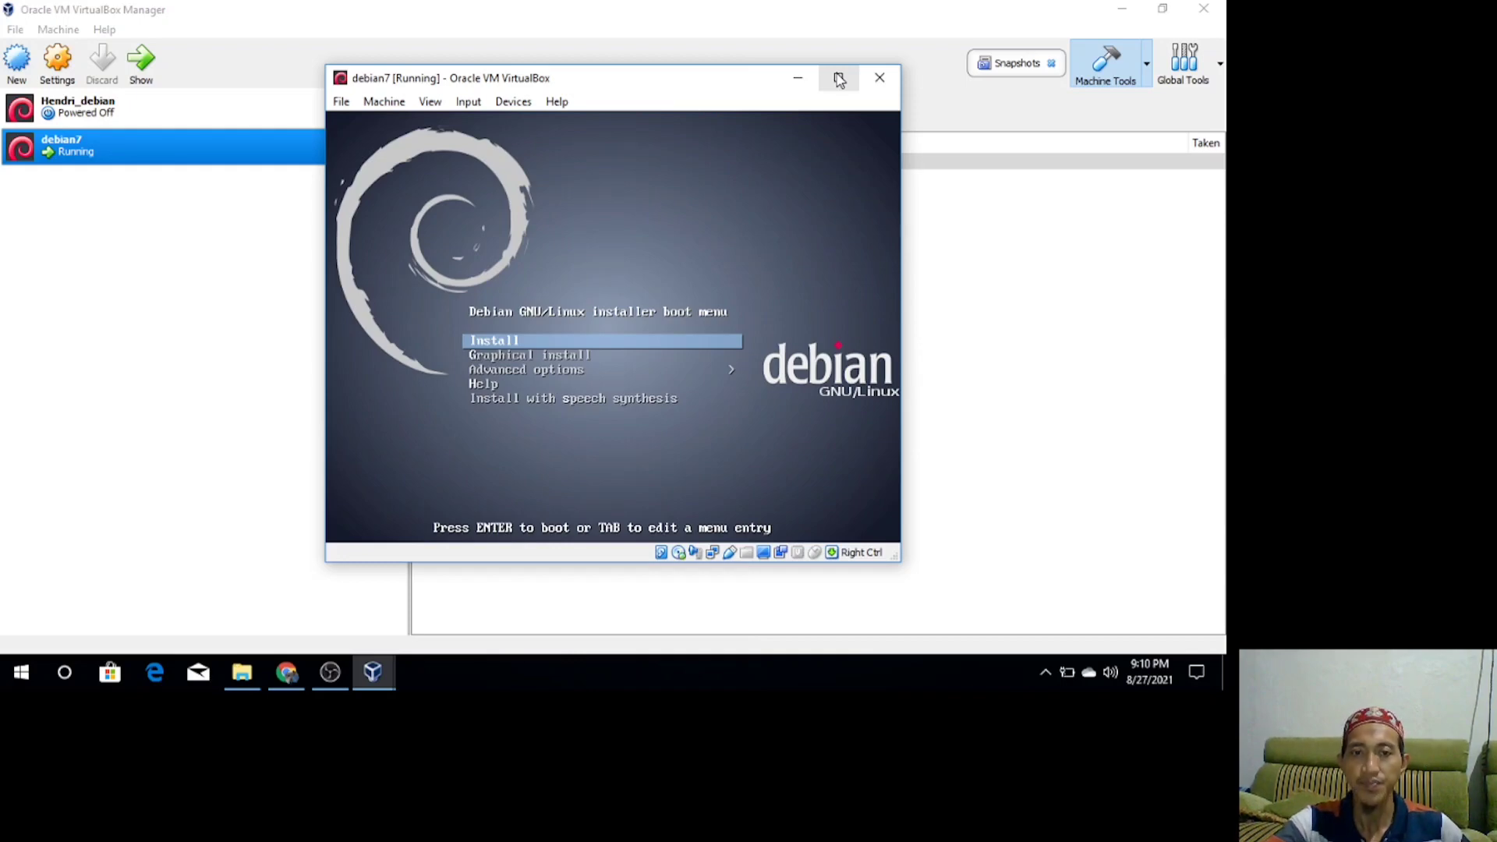
key("Return")
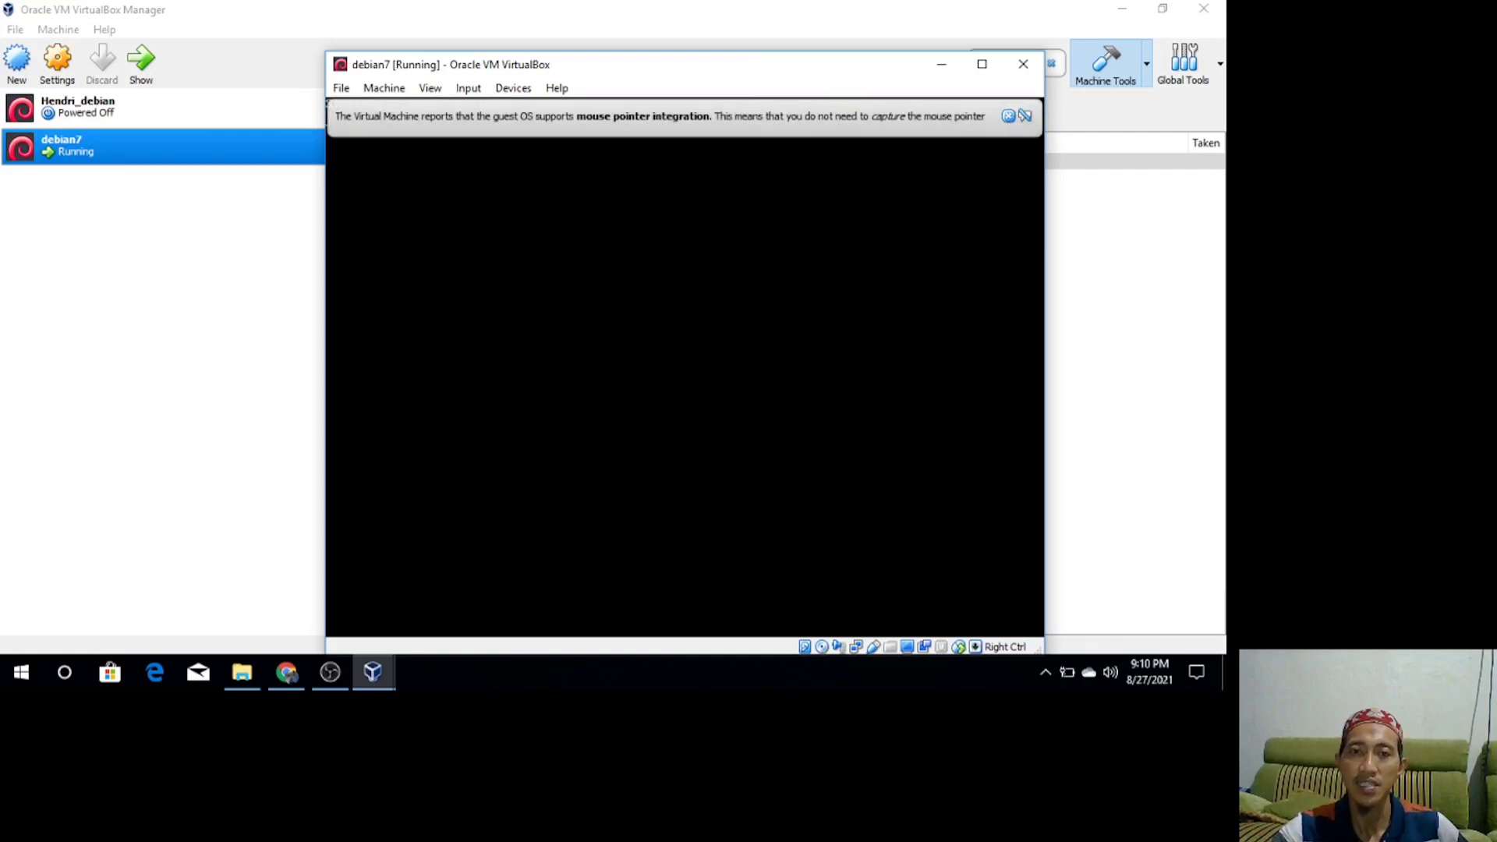
Dismiss the mouse-integration notice and confirm English as the installer language.
left_click(1007, 115)
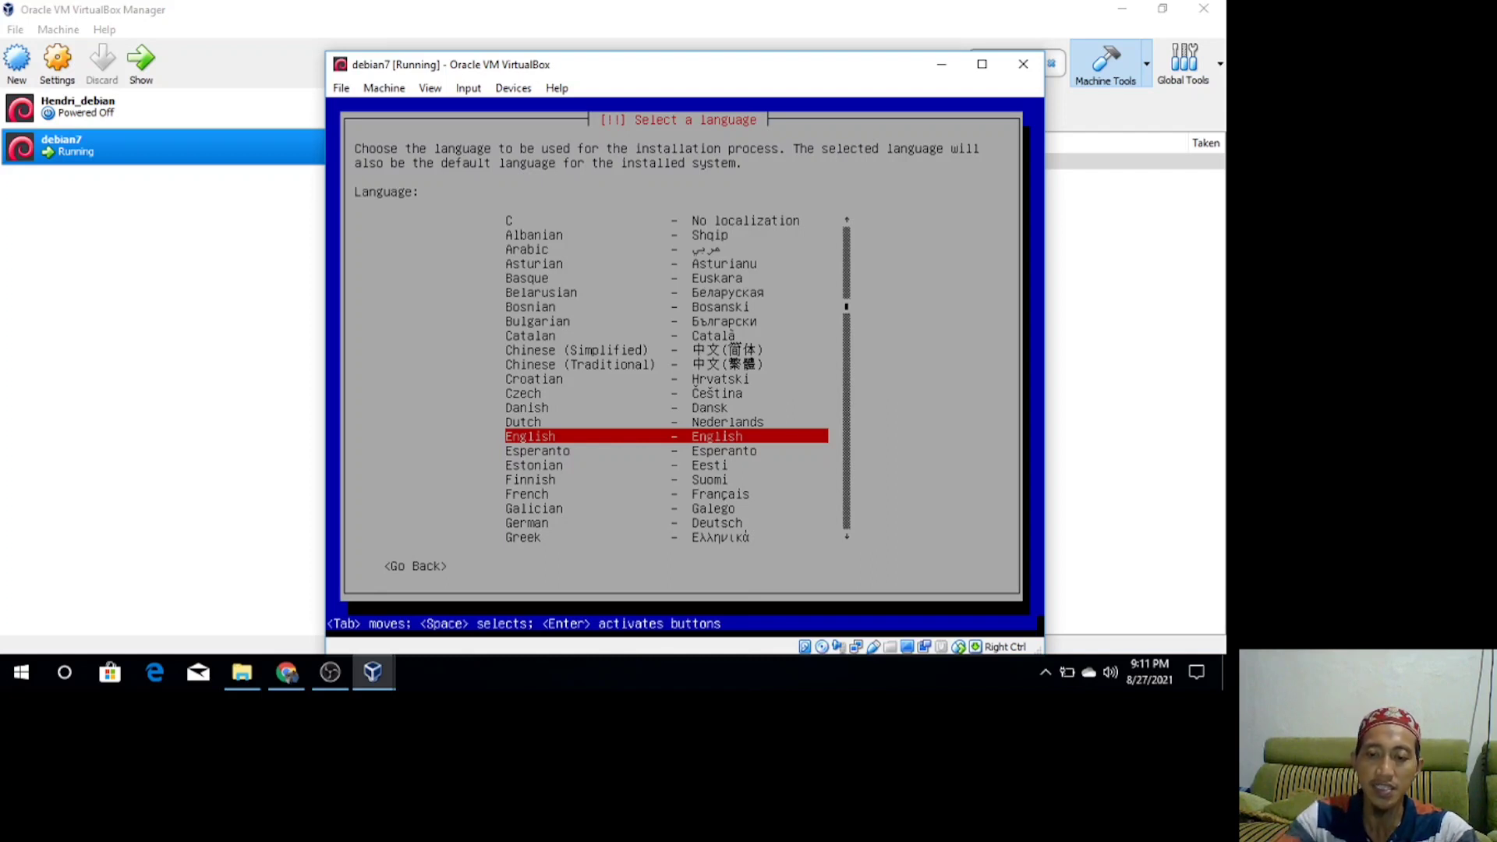
key("Return")
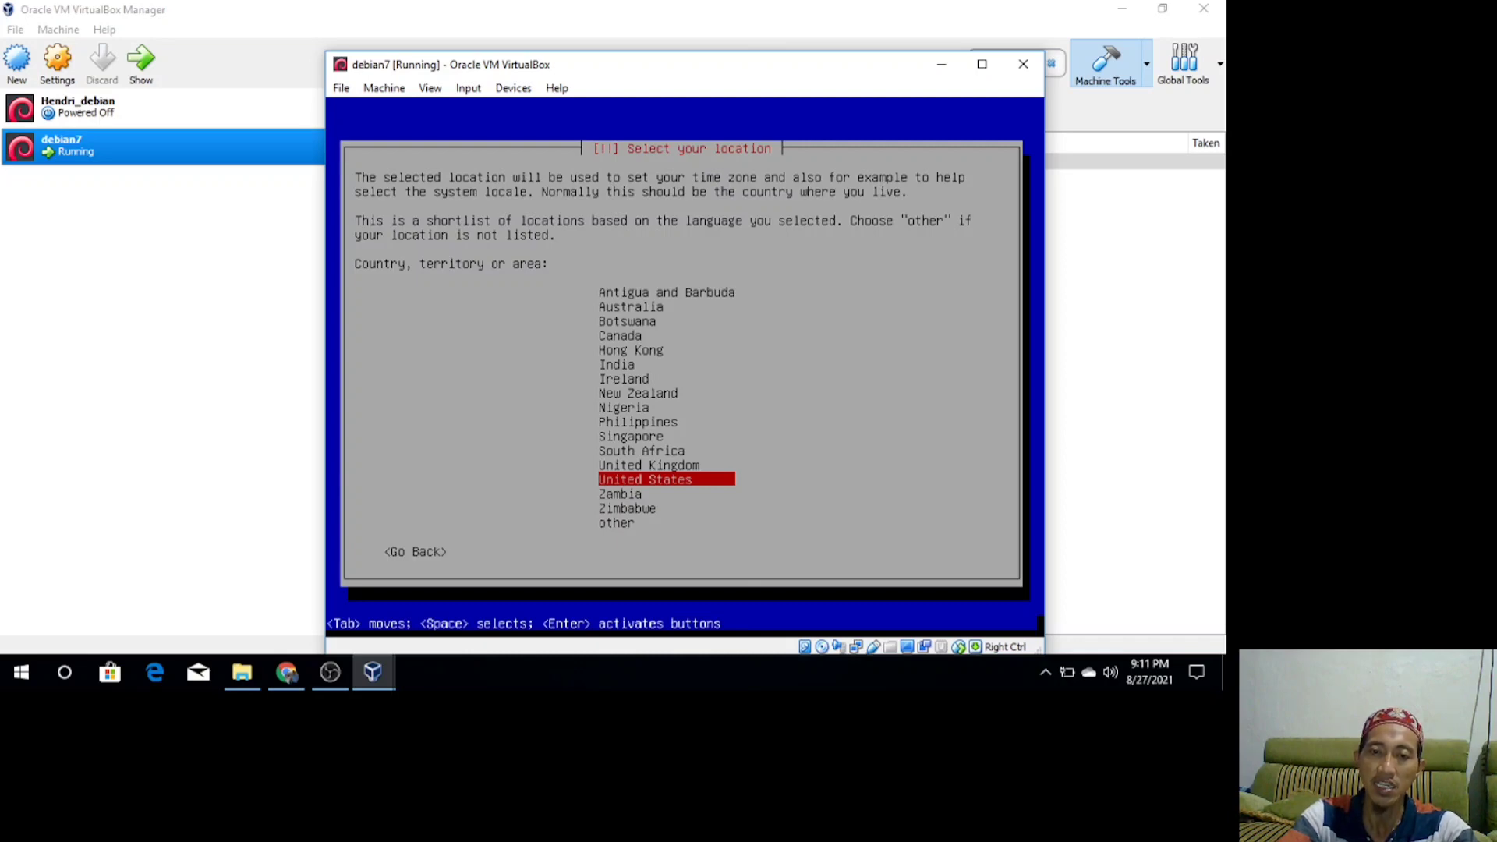
Set the installer location to Indonesia via other, then Asia, in the country list.
key("Down")
key("Down")
key("Down")
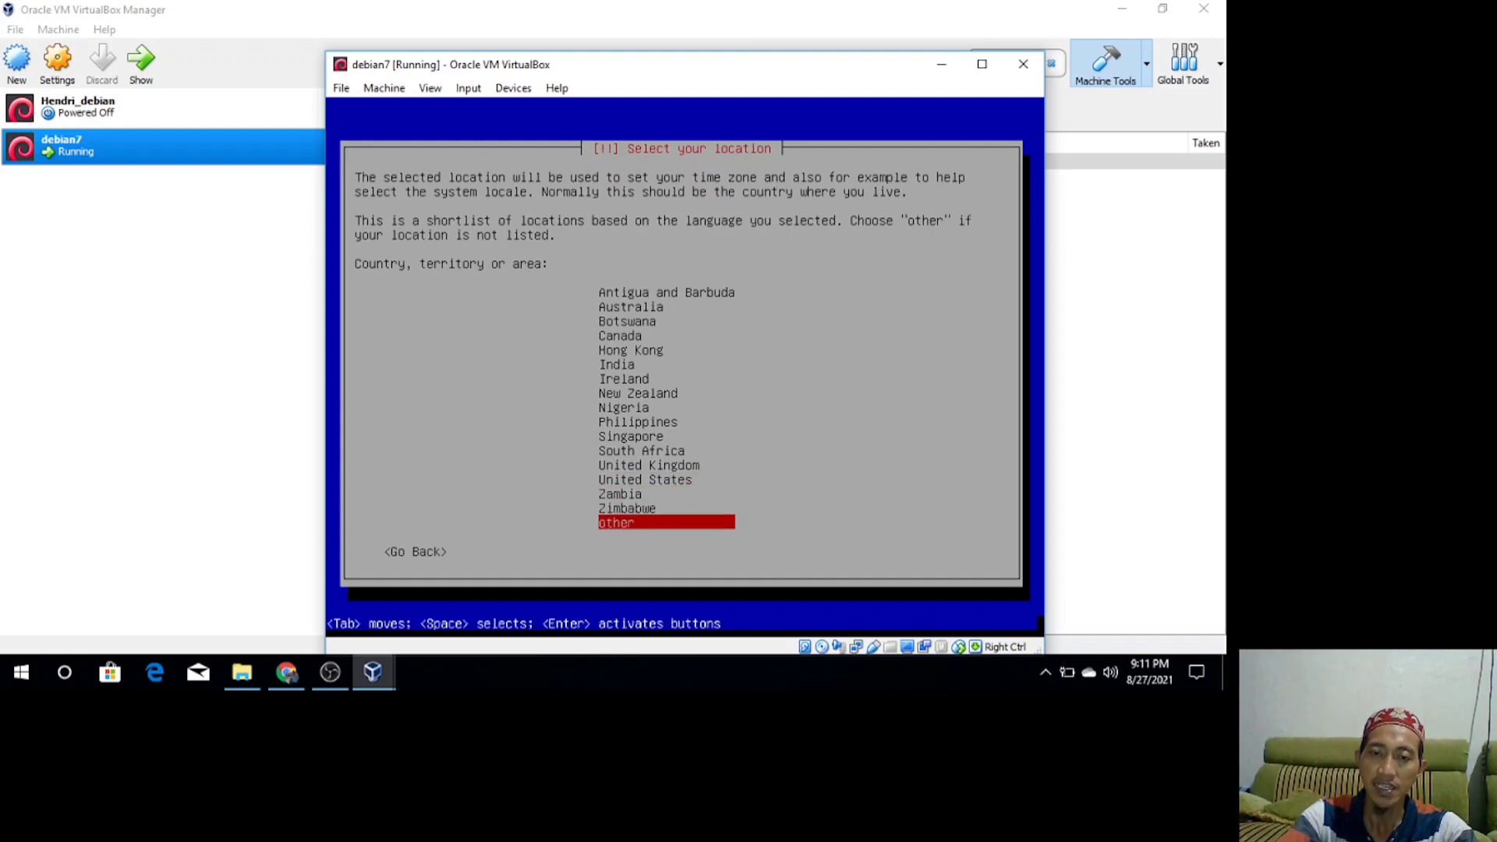
key("Return")
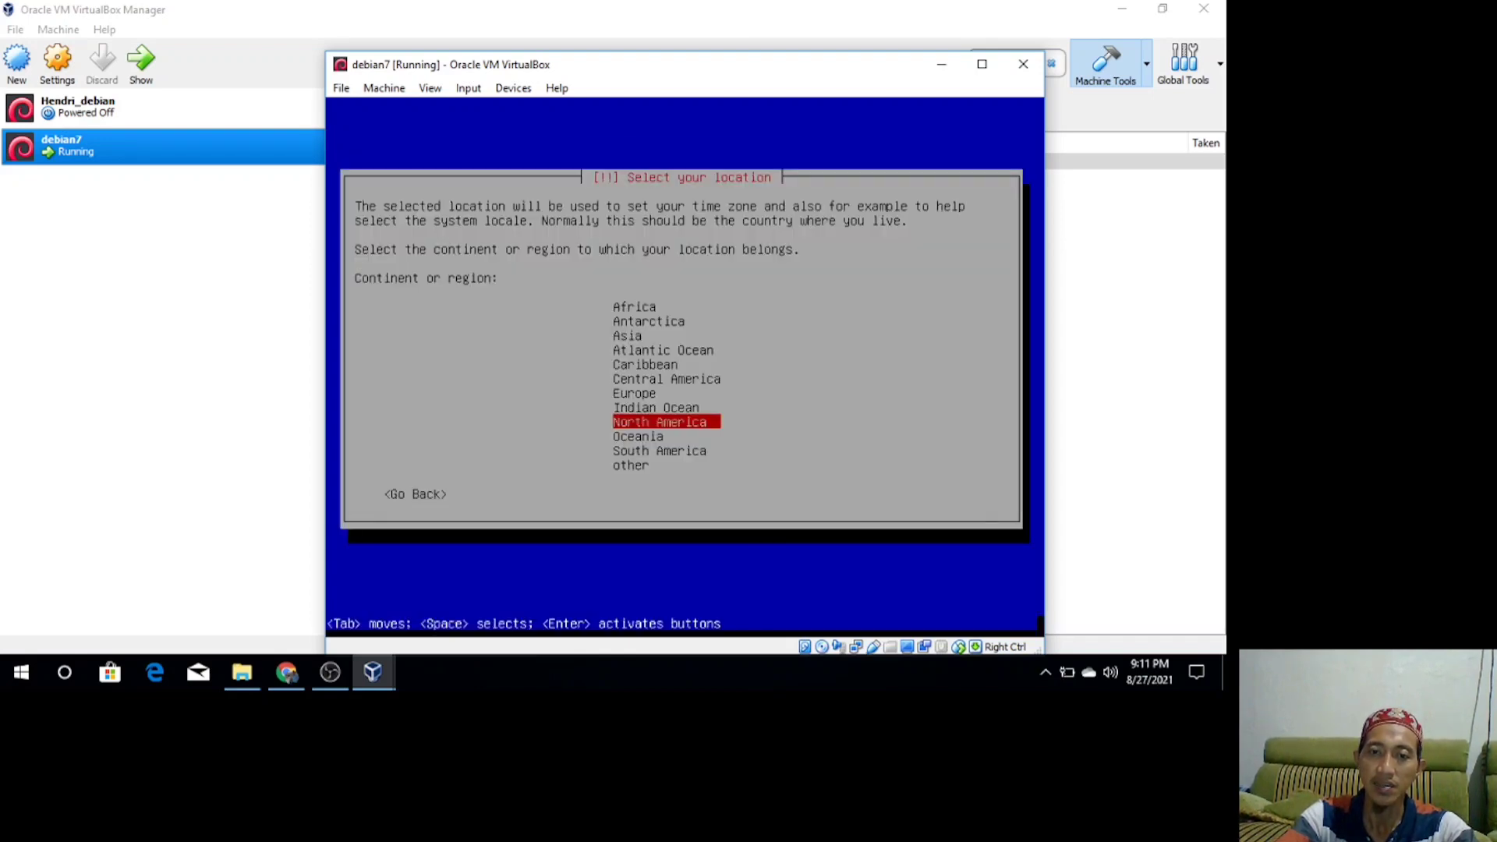
key("Up")
key("Up")
key("Up")
key("Up")
key("Up")
key("Up")
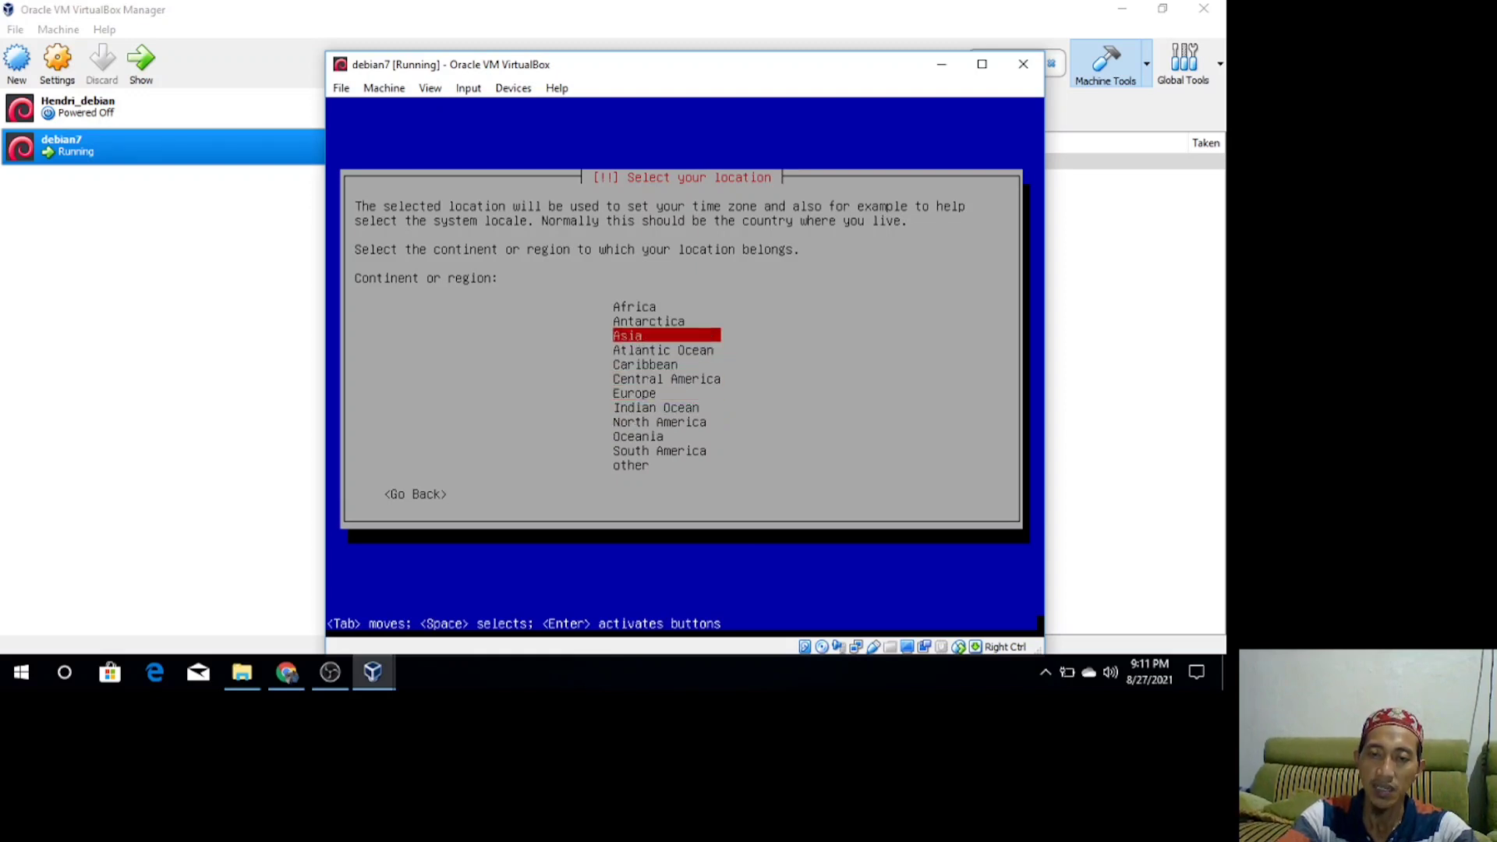
key("Return")
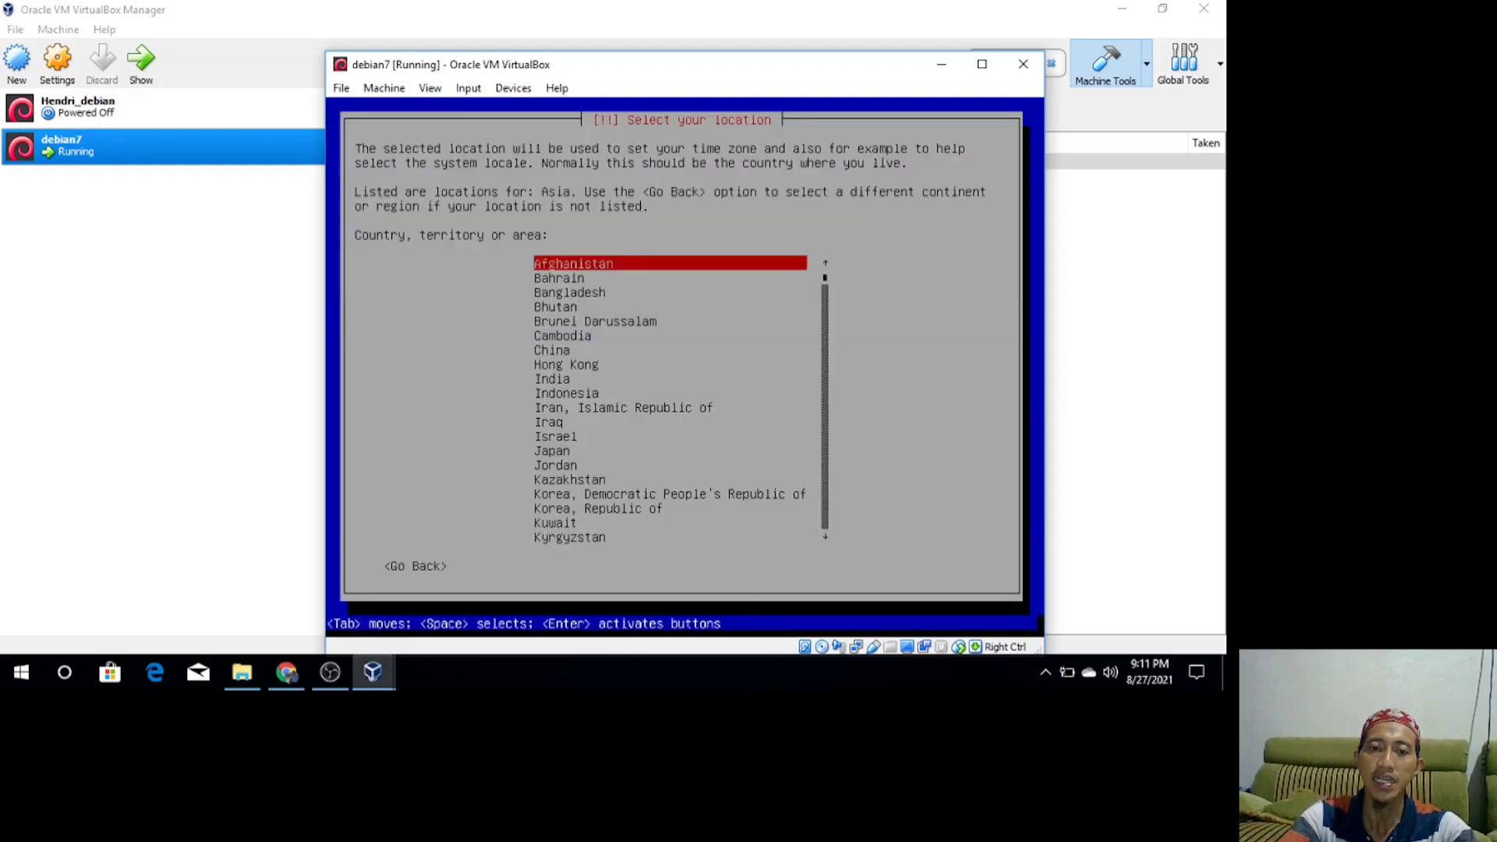
key("Down")
key("Down")
key("Down")
key("Down")
key("Down")
key("Down")
key("Down")
key("Down")
key("Down")
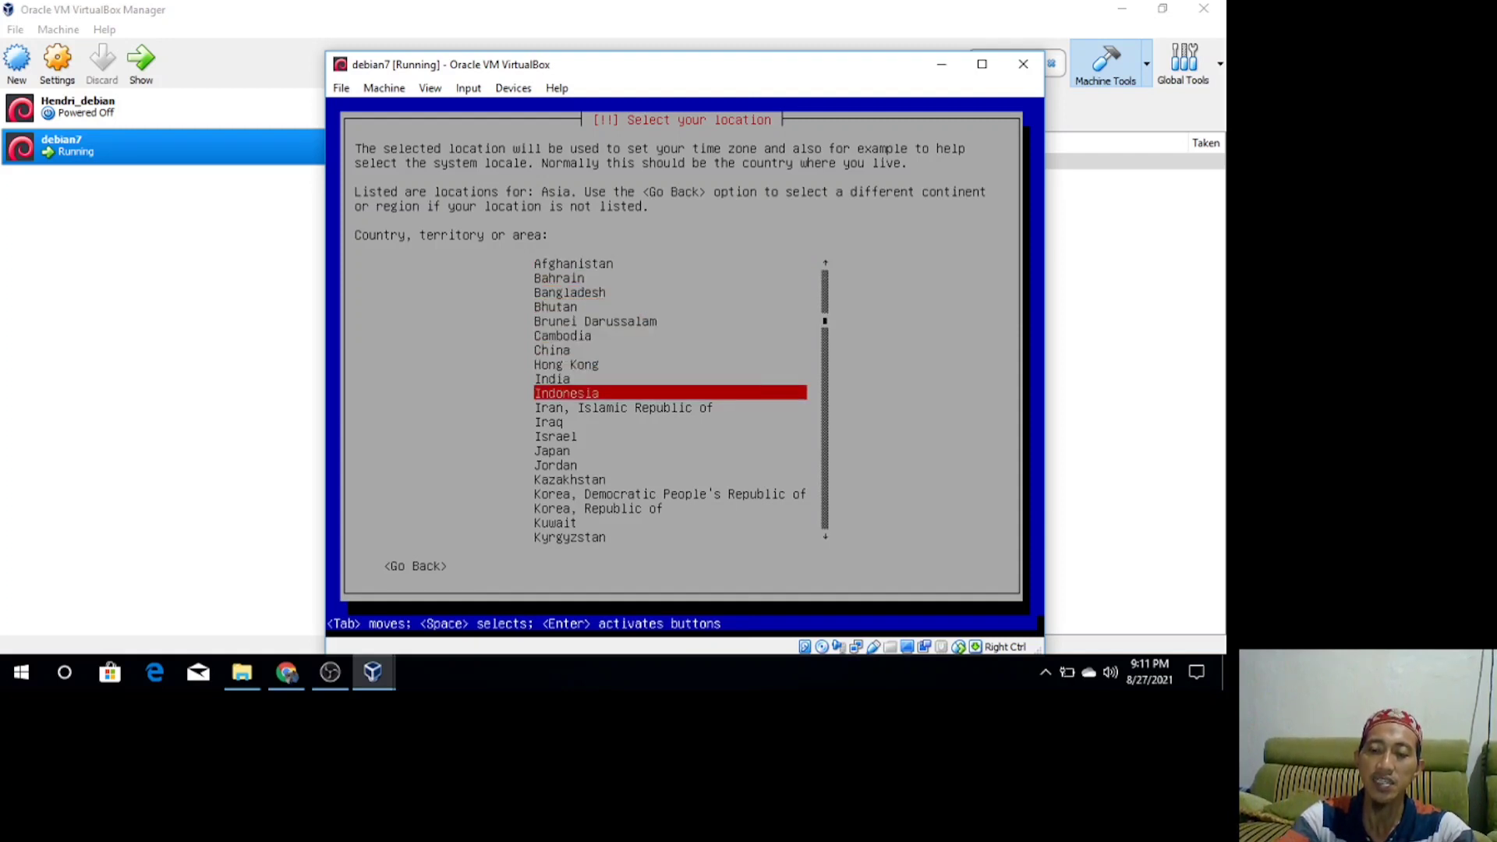
key("Return")
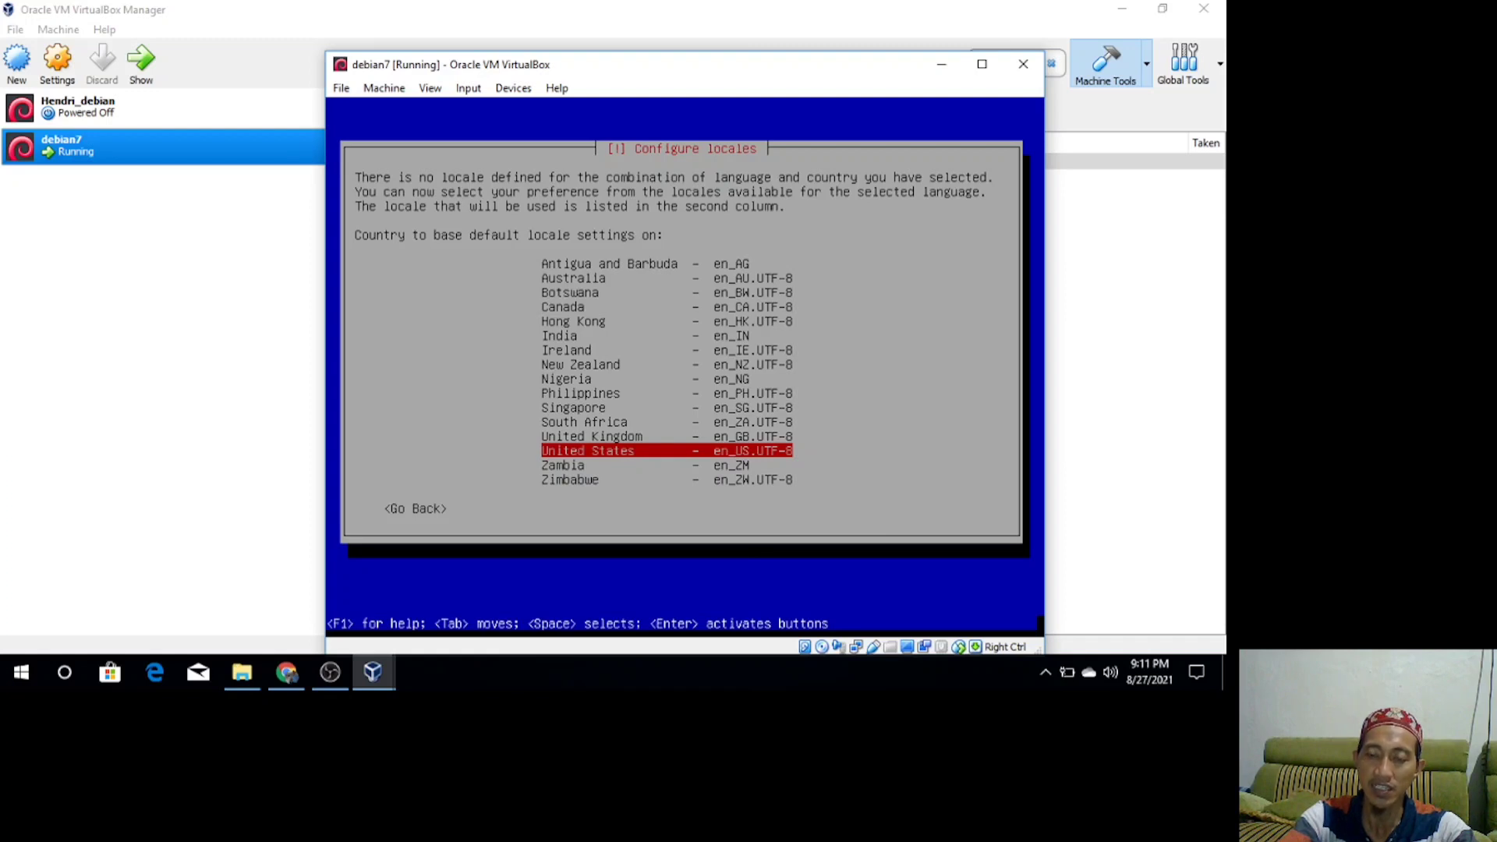
Accept the United States en_US.UTF-8 locale and the American English keymap.
key("Return")
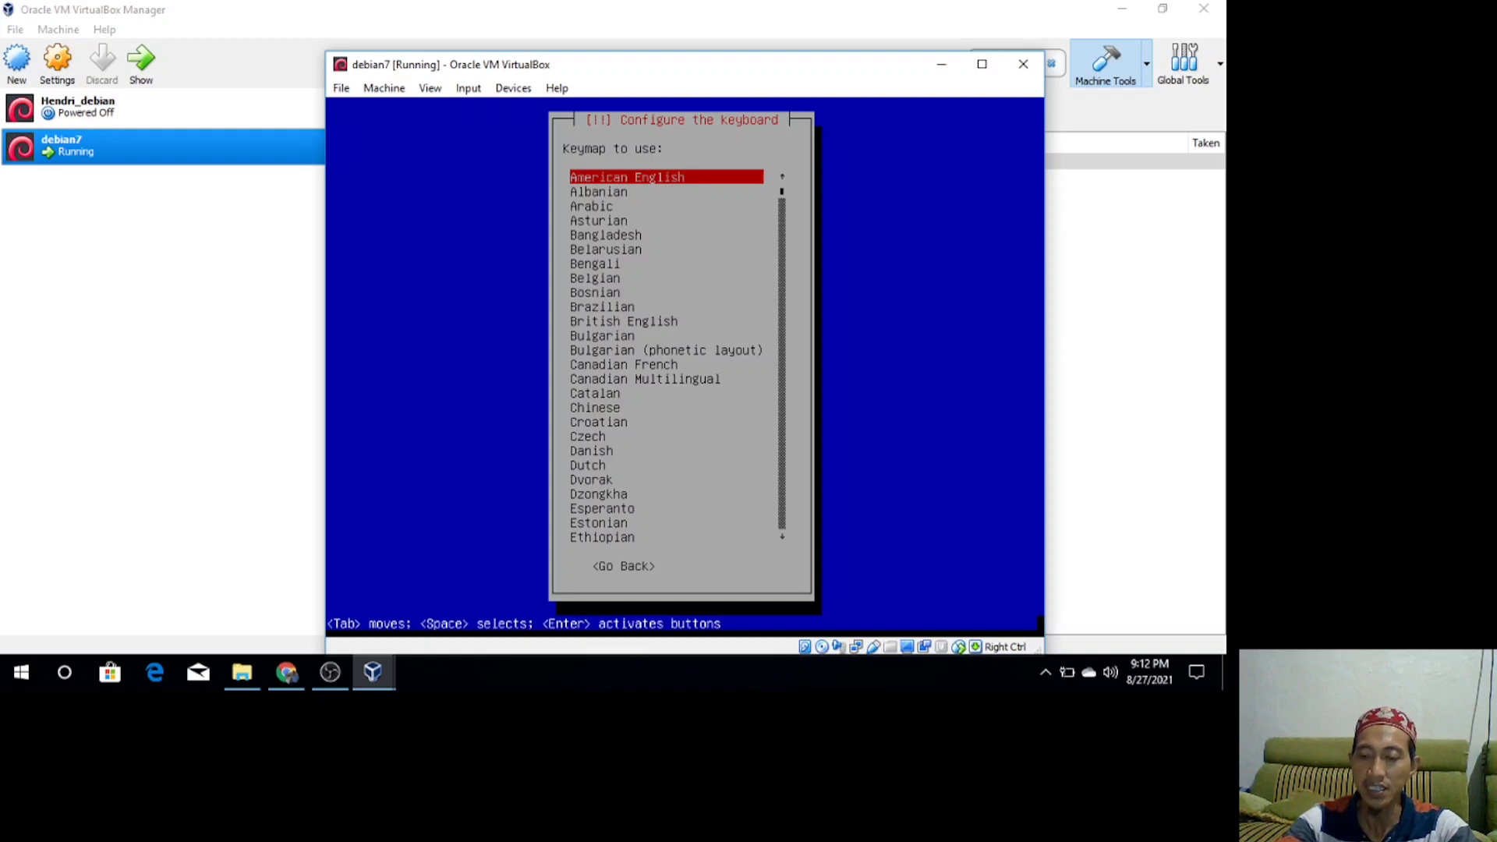
key("Return")
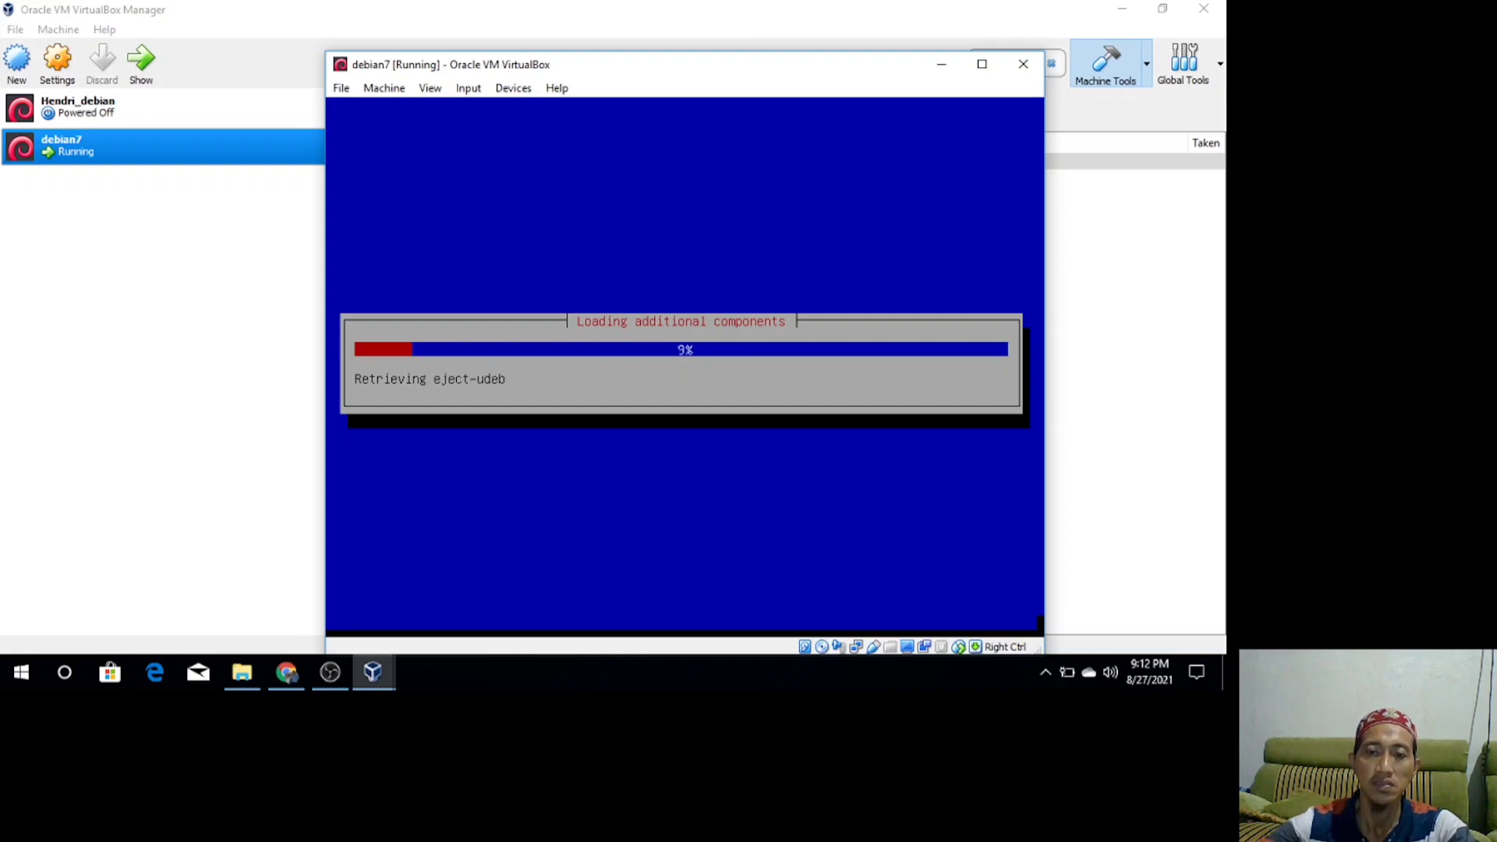
left_click(341, 675)
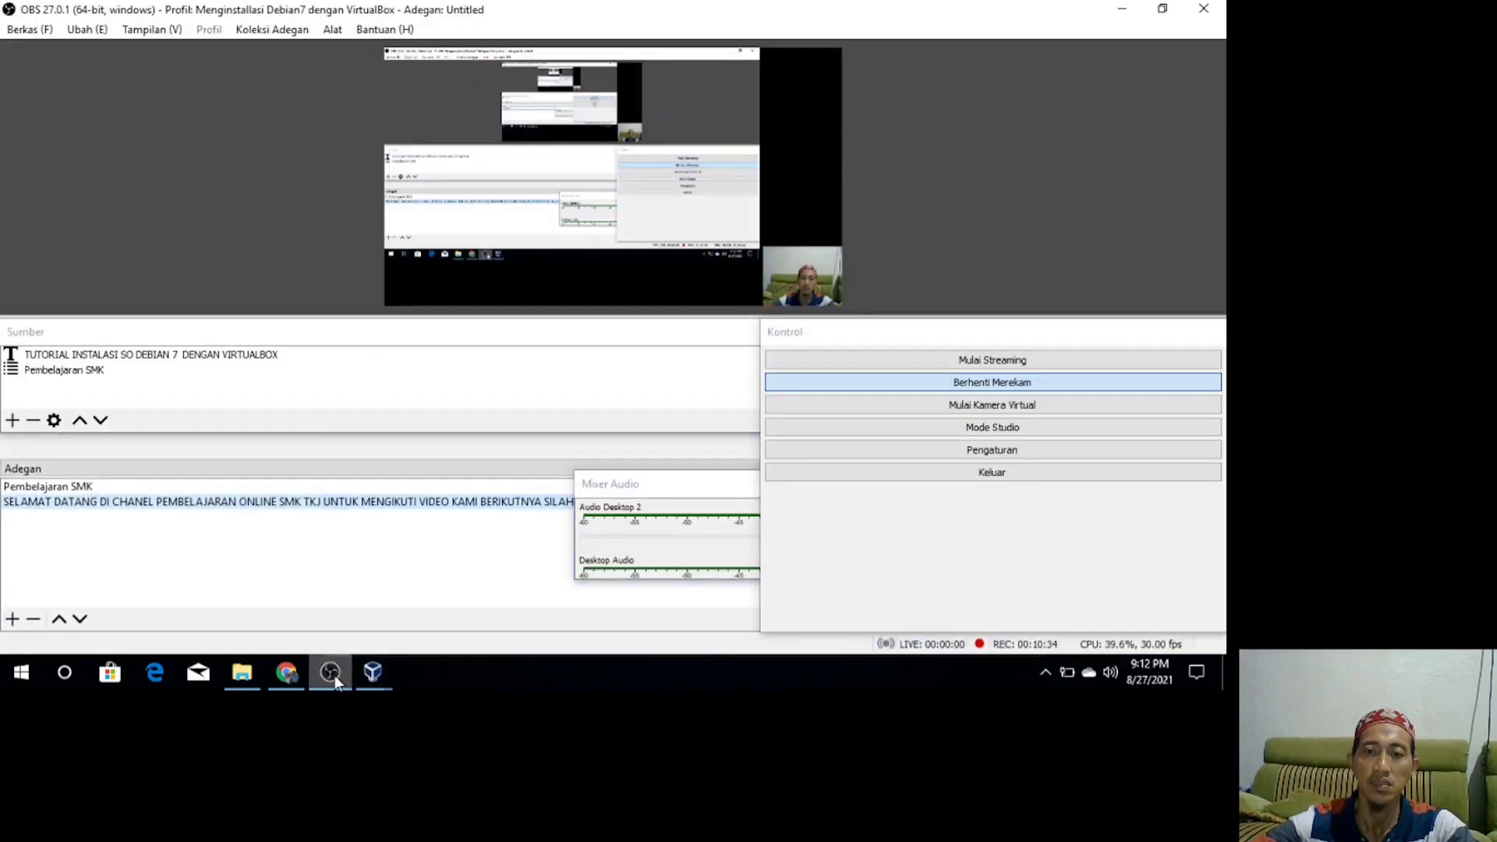
mouse_move(382, 672)
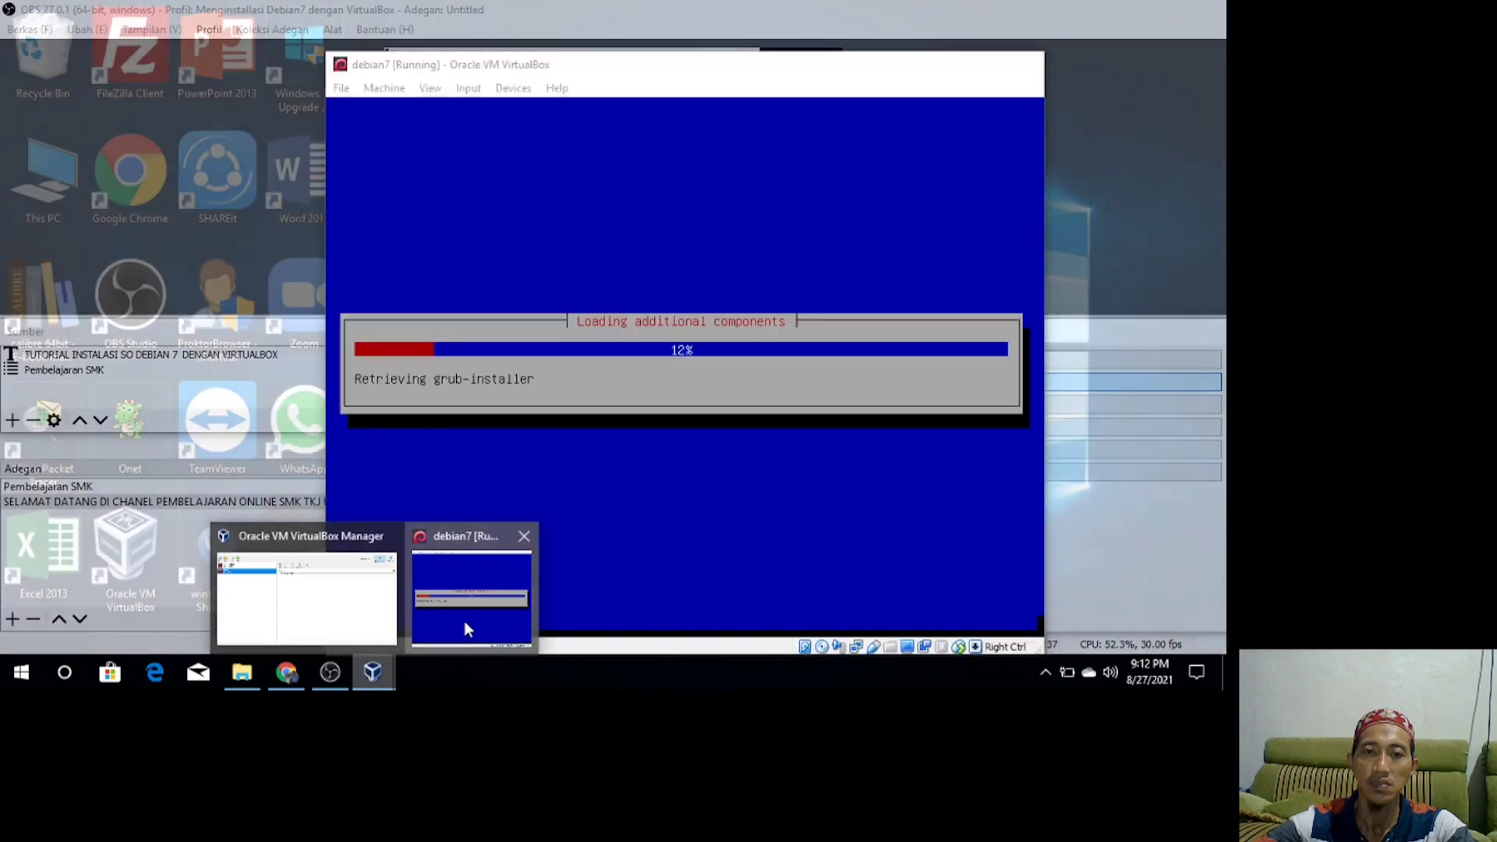
left_click(464, 628)
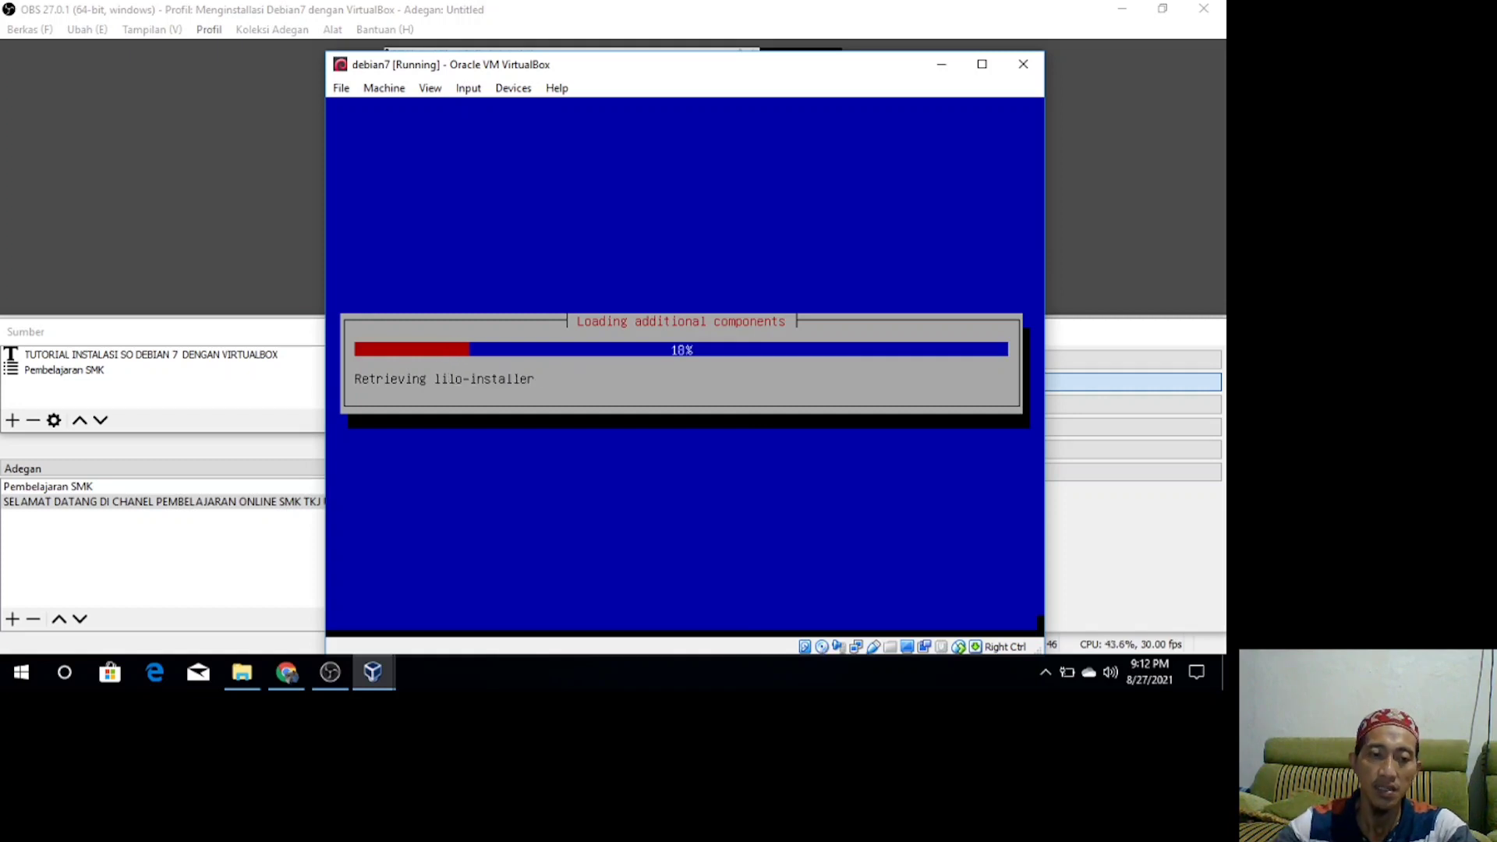
Bring up the Debian 7 guide PDF in Chrome at page 14's network topology diagram.
left_click(287, 675)
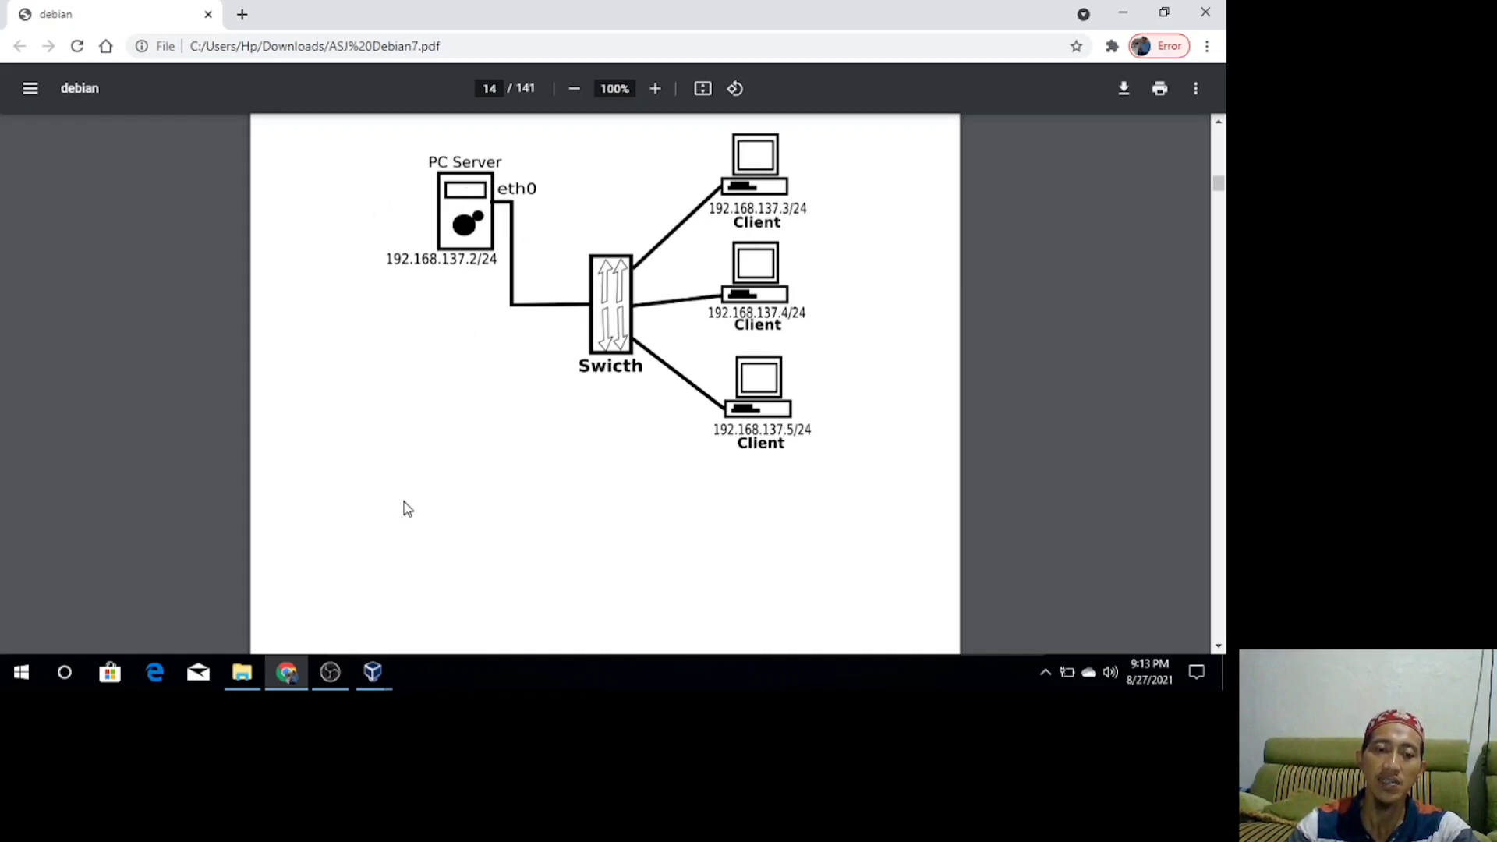
Glance at the debian7 VM window, then return to the Debian 7 guide PDF.
left_click(379, 669)
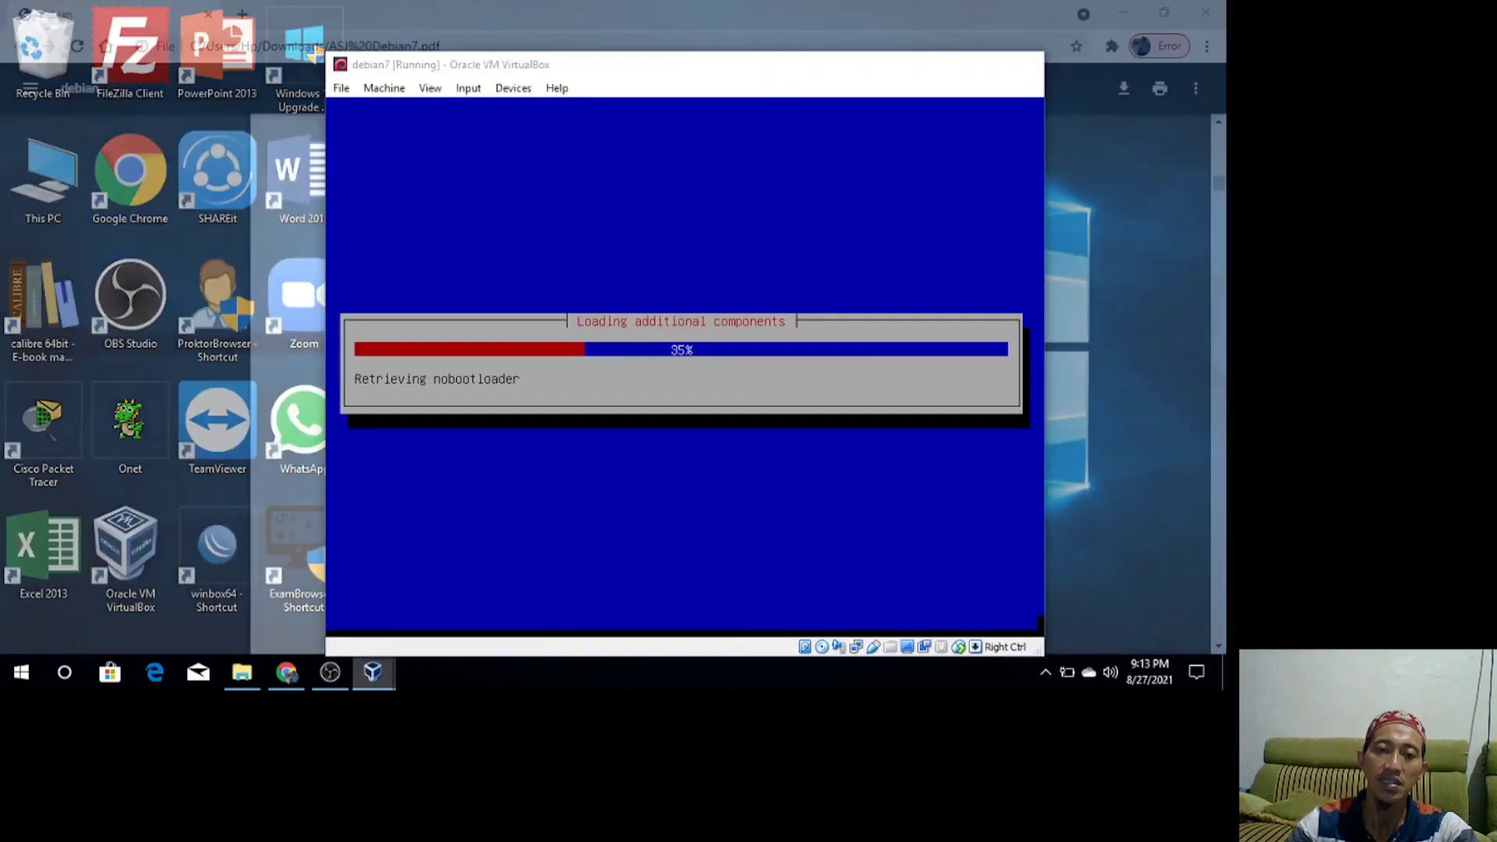
left_click(472, 598)
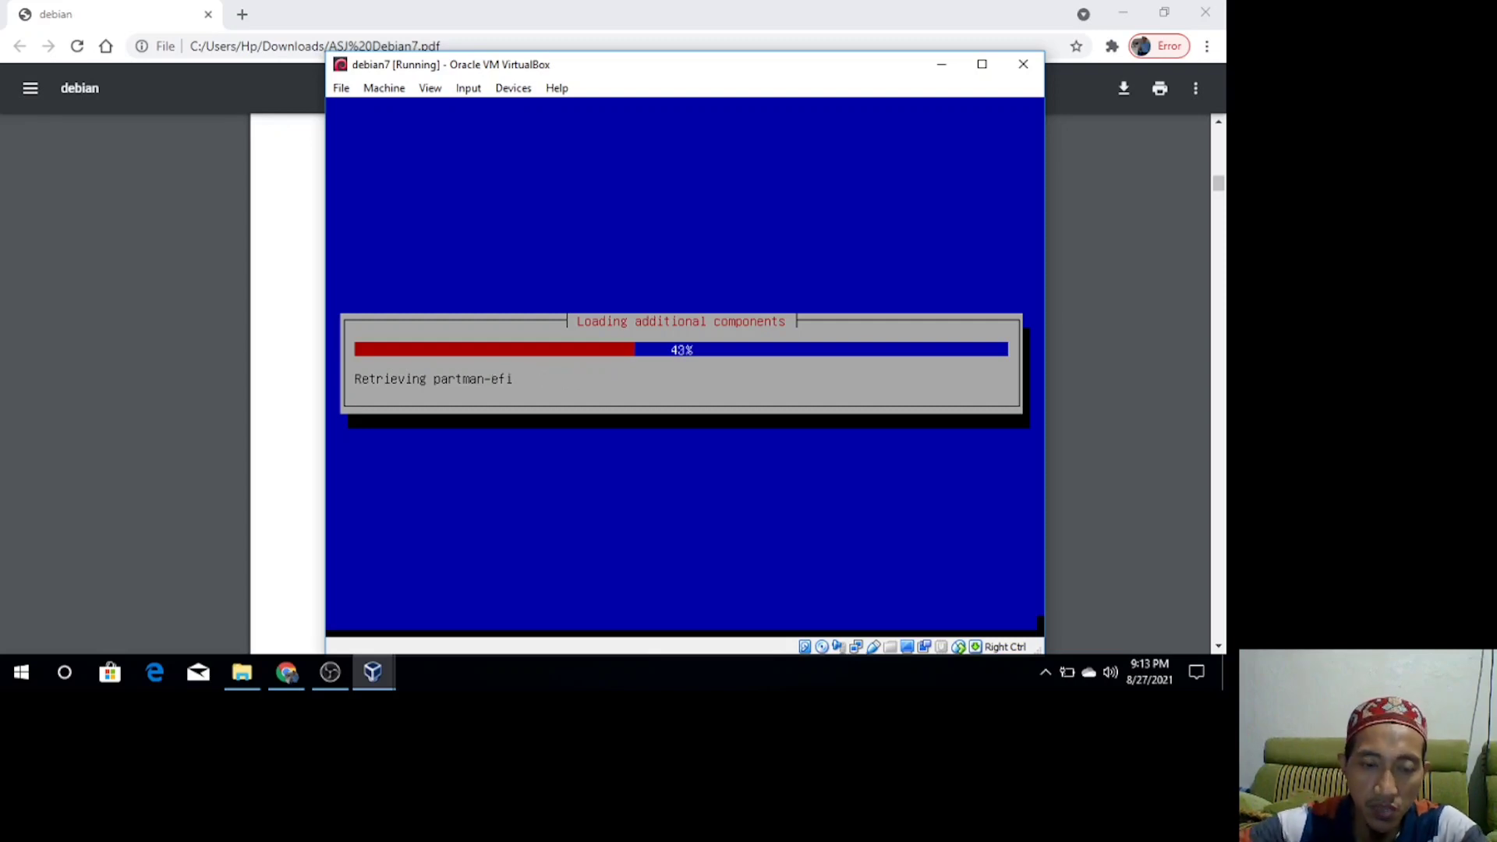
left_click(290, 685)
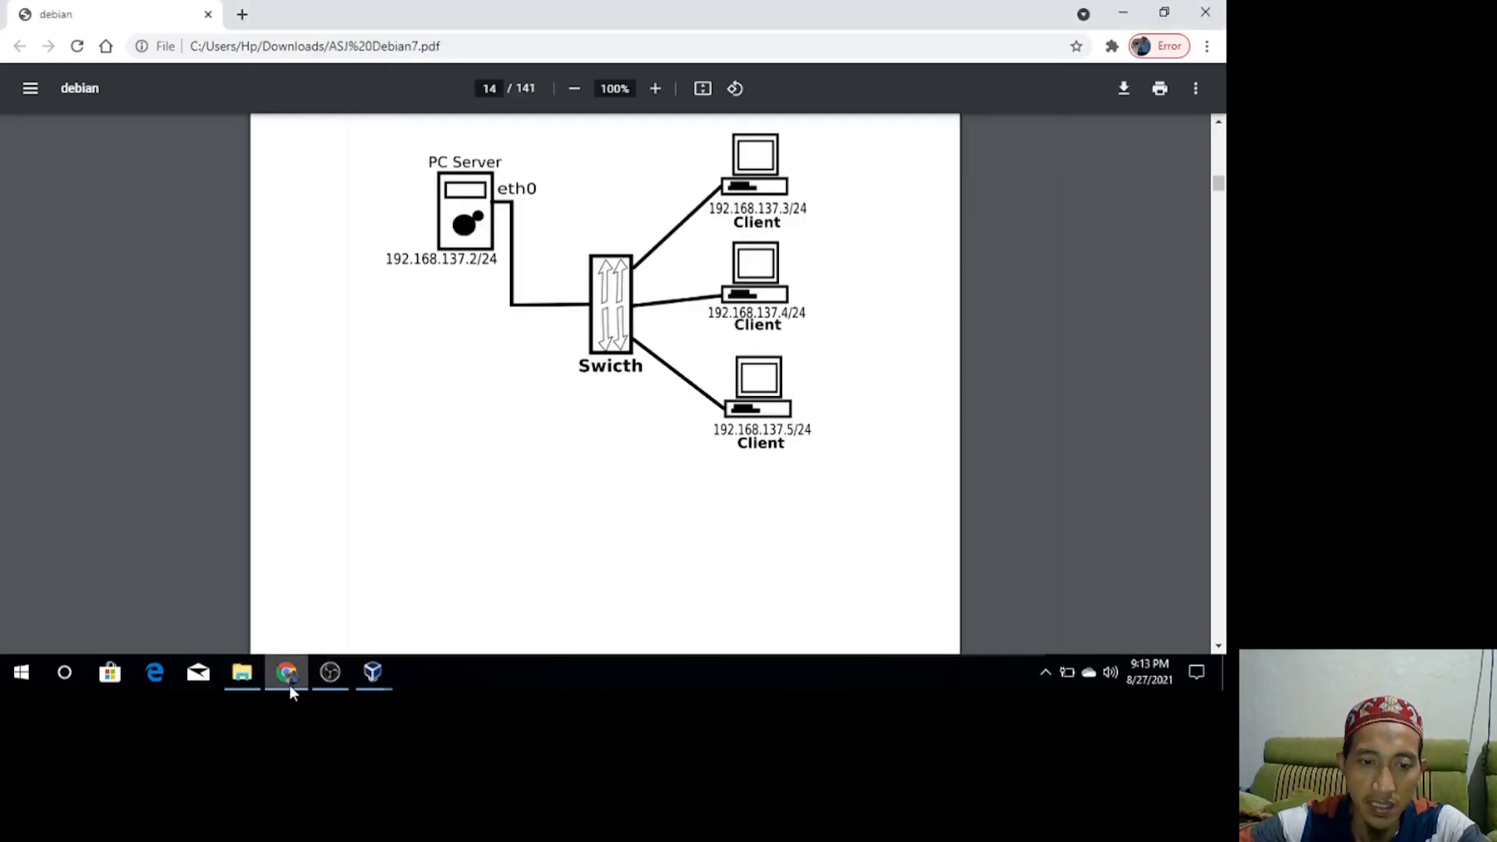
Scroll the guide through 3.2 Installasi Debian, the boot menu, language and location screenshots.
key("Down")
key("Down")
key("Down")
key("Down")
key("Down")
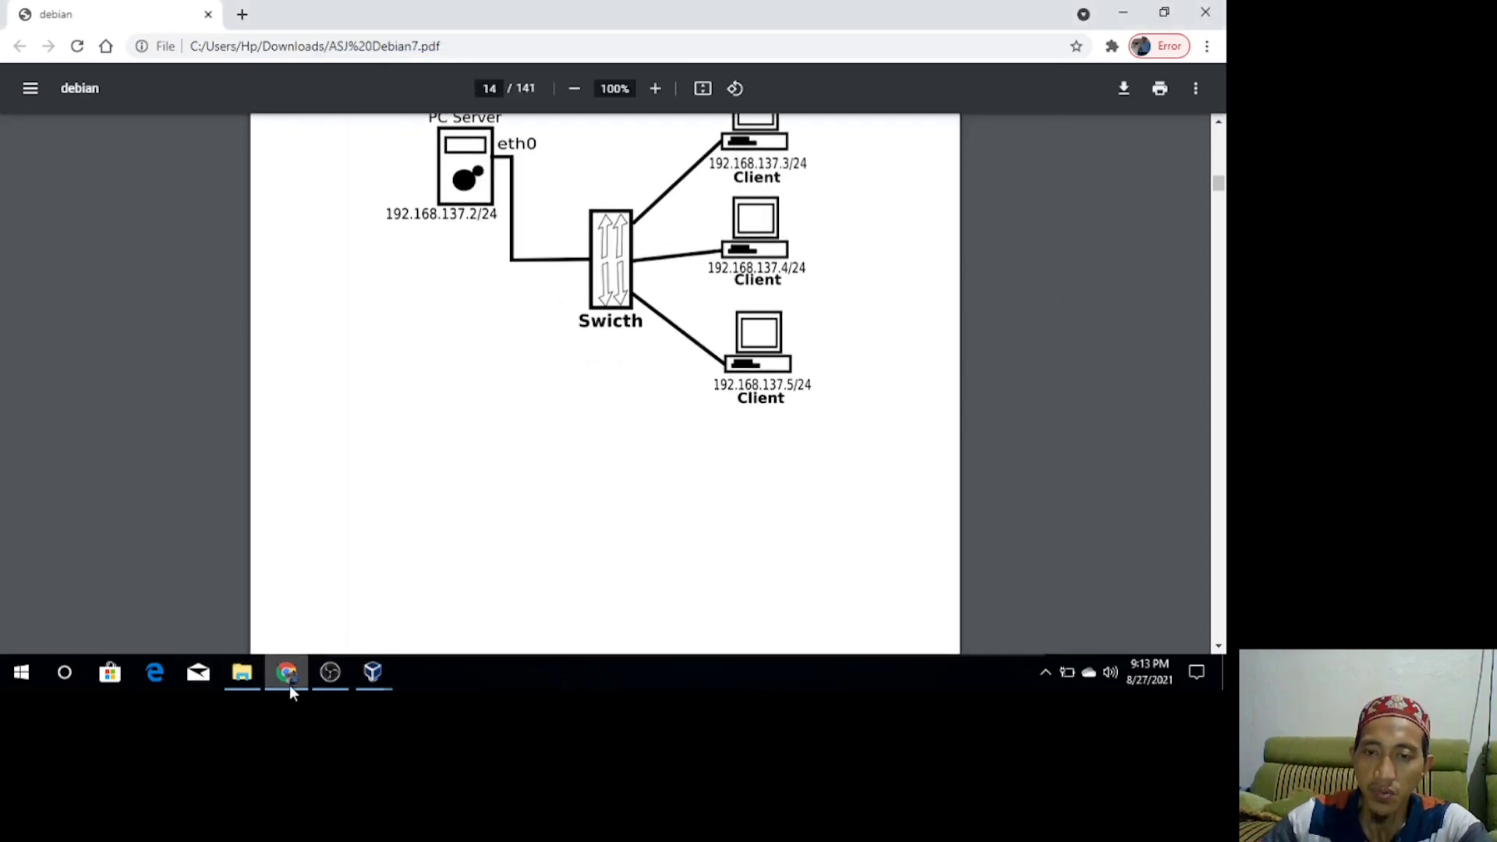
key("Down")
key("Down")
key("Down")
key("Down")
key("Down")
key("Down")
key("Down")
key("Down")
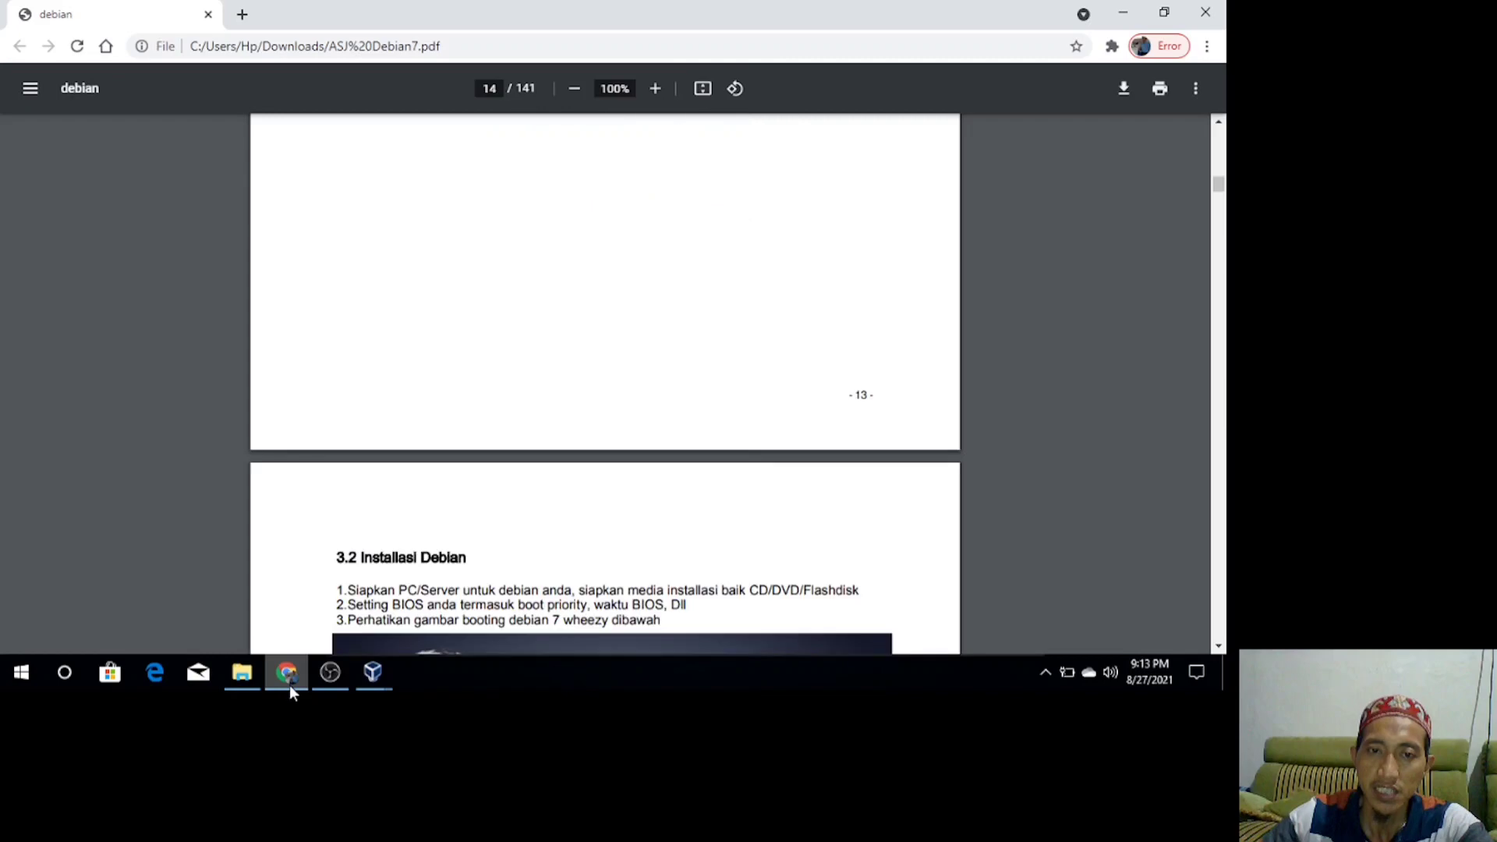
key("Down")
key("Down")
key("Down")
key("Down")
key("Down")
key("Down")
key("Down")
key("Down")
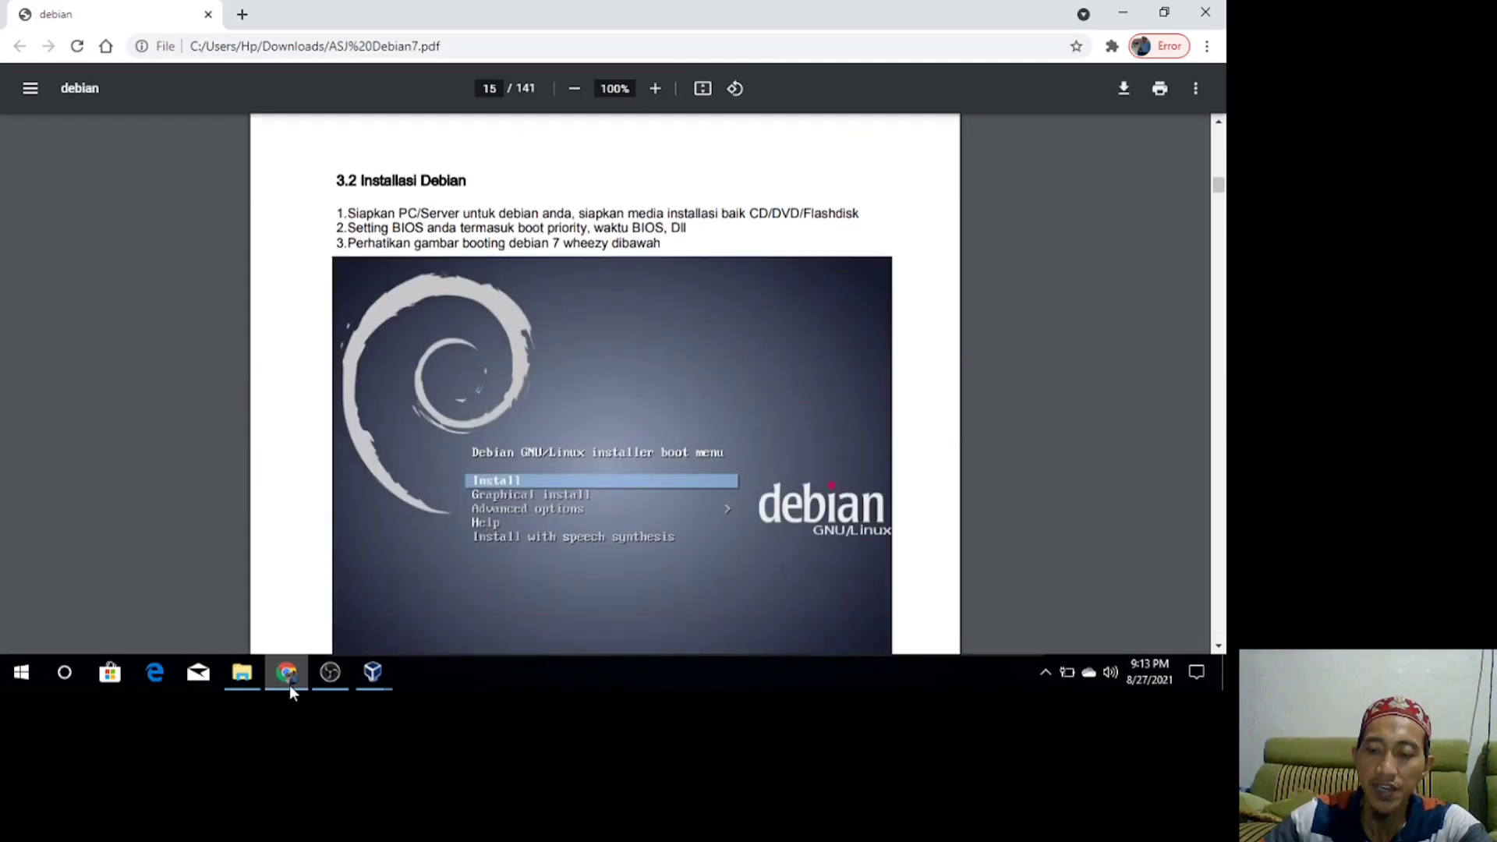
key("Down")
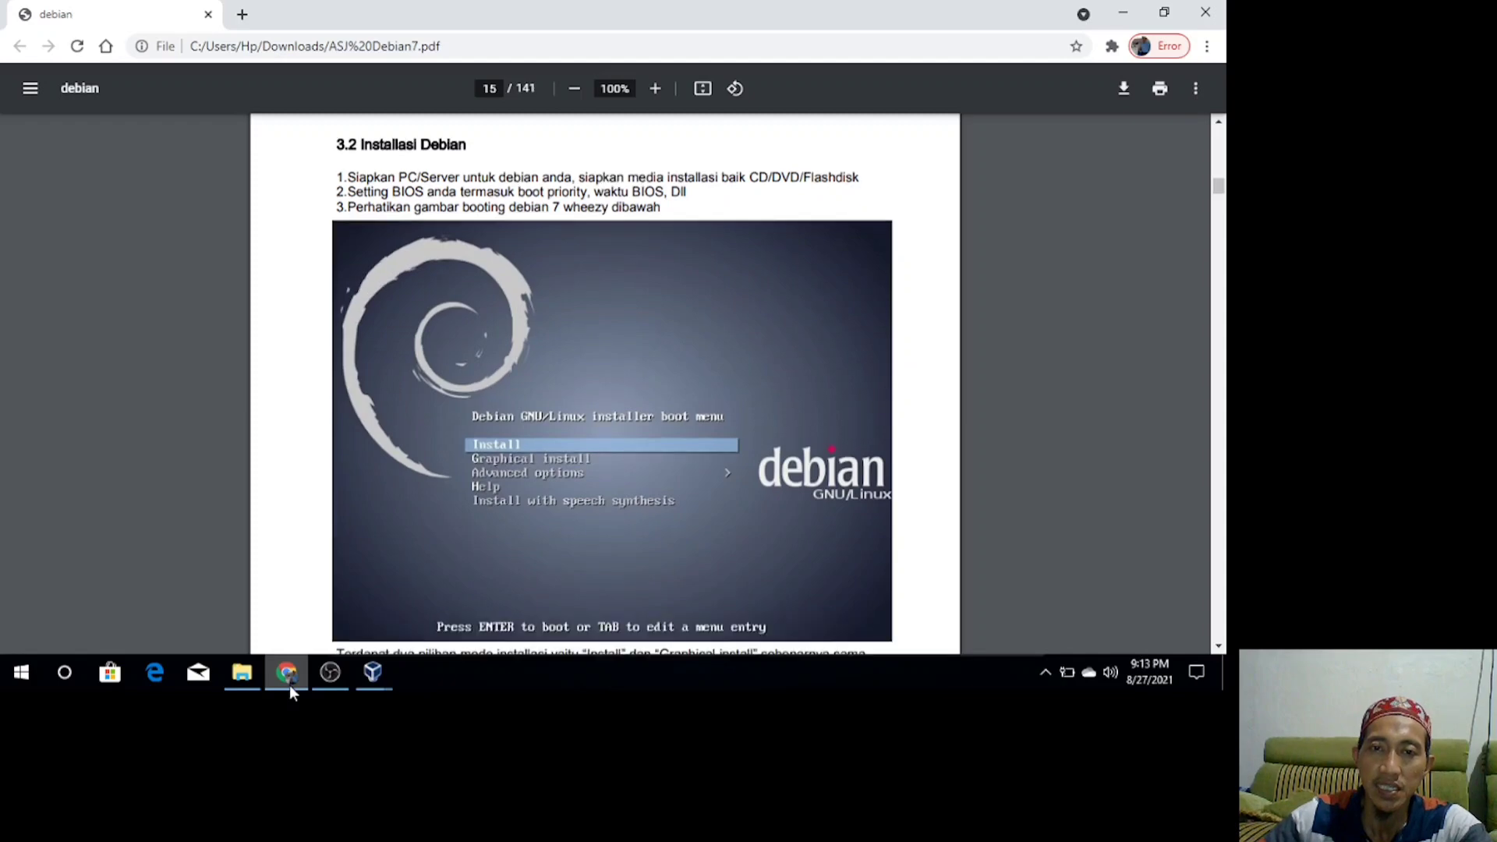
key("Up")
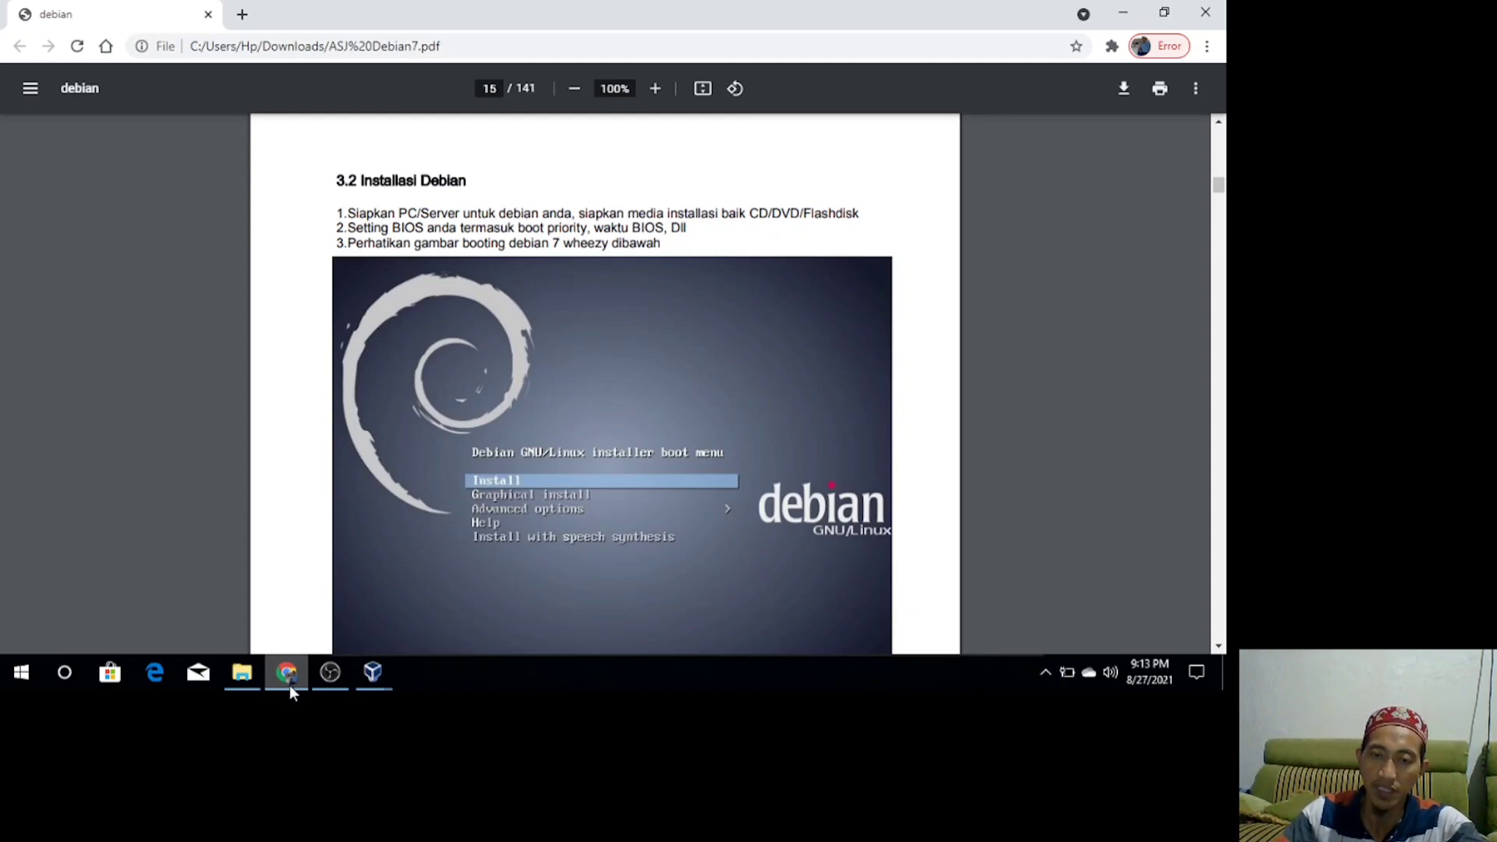
key("Down")
key("Down")
key("Down")
key("Down")
key("Down")
key("Down")
key("Down")
key("Down")
key("Down")
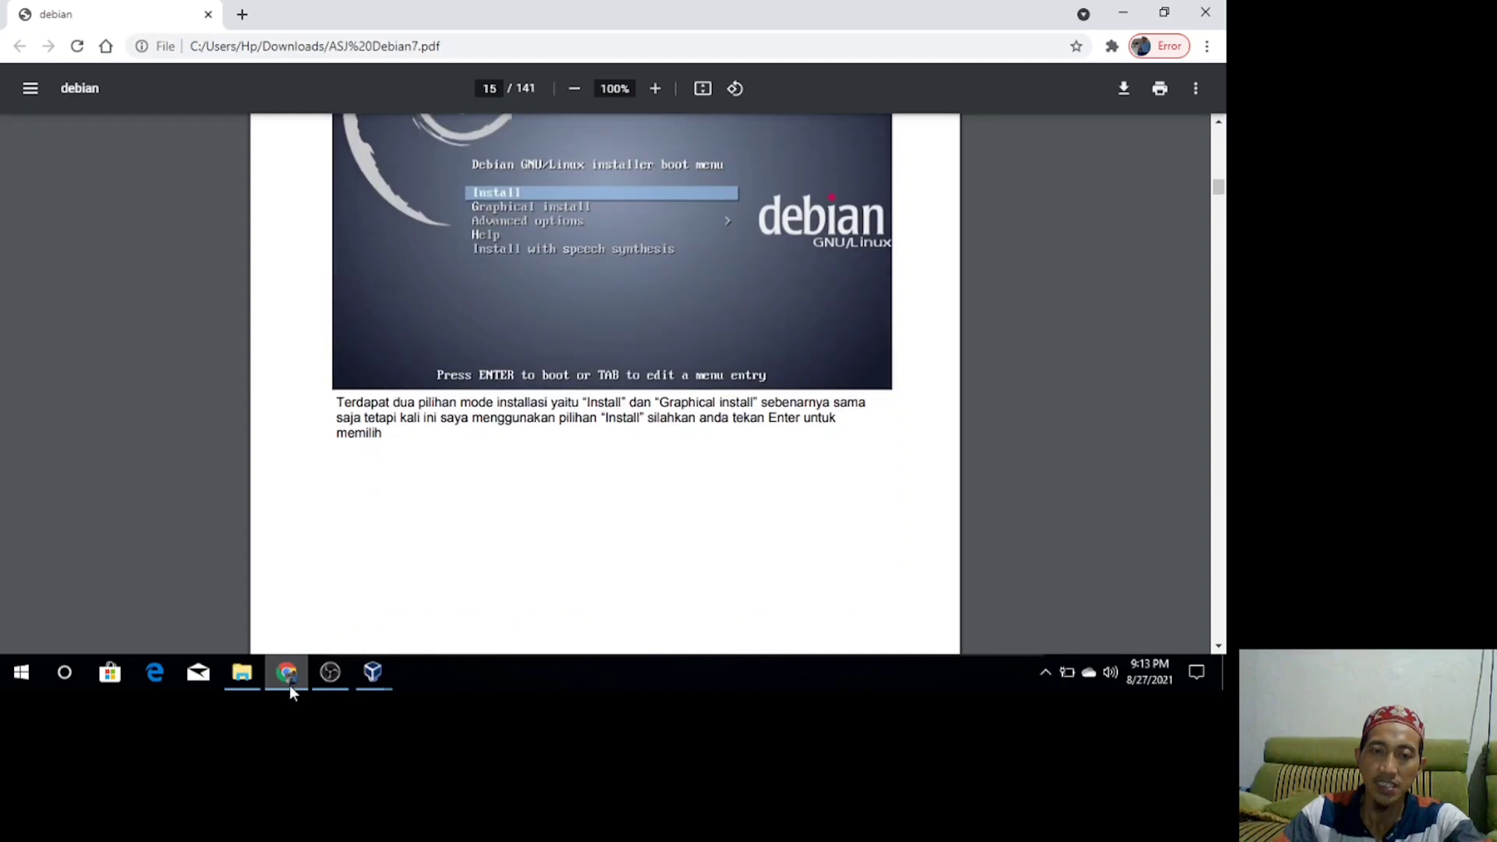
key("Down")
key("Down")
key("Down")
key("Down")
key("Down")
key("Down")
key("Down")
key("Down")
key("Down")
key("Down")
key("Down")
key("Down")
key("Down")
key("Down")
key("Down")
key("Down")
key("Down")
key("Down")
key("Down")
key("Down")
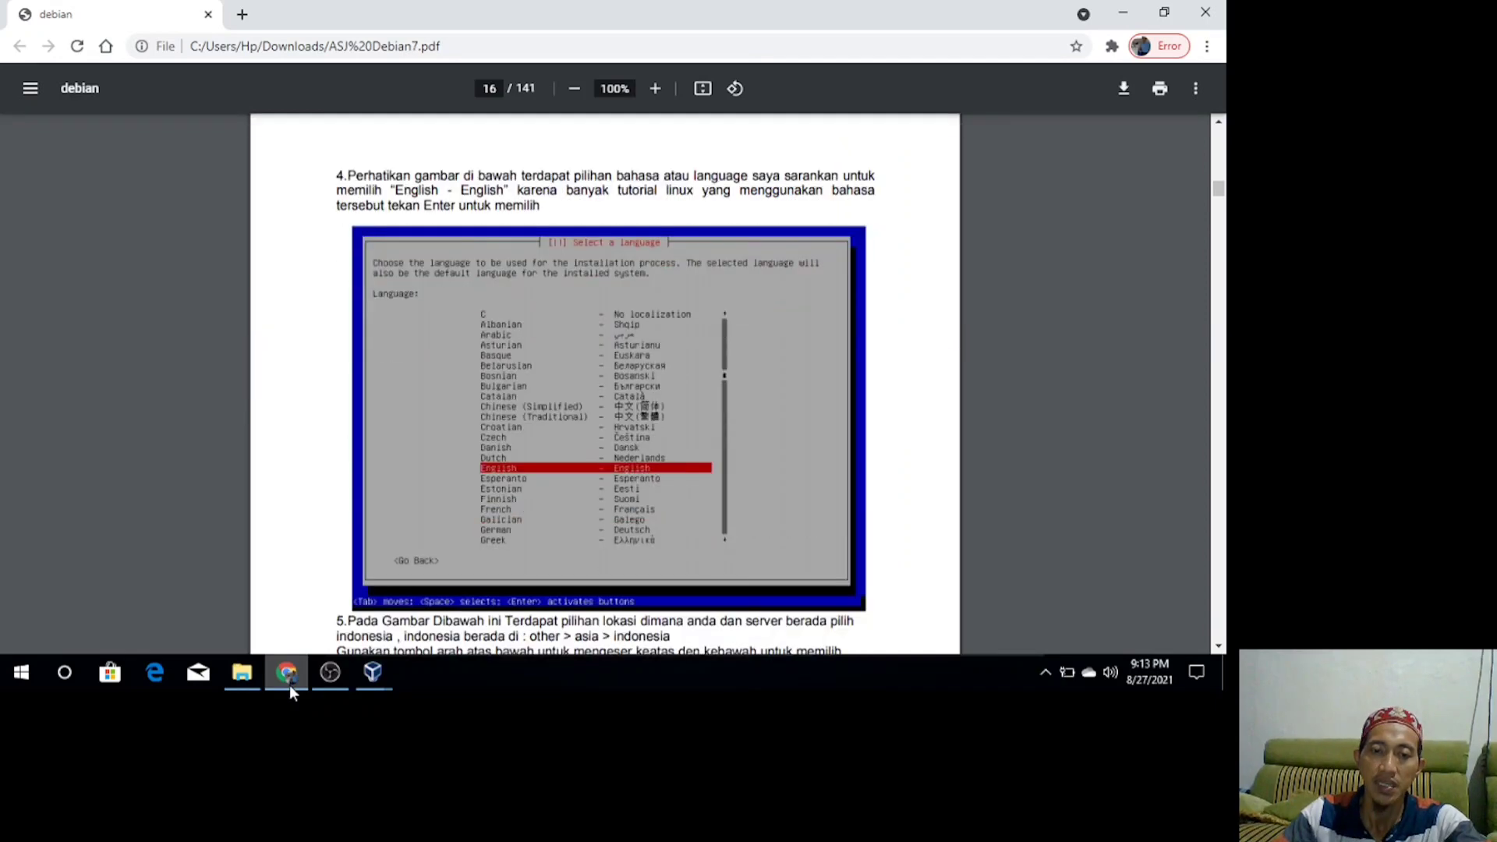
key("Down")
key("Down")
key("Down")
key("Down")
key("Down")
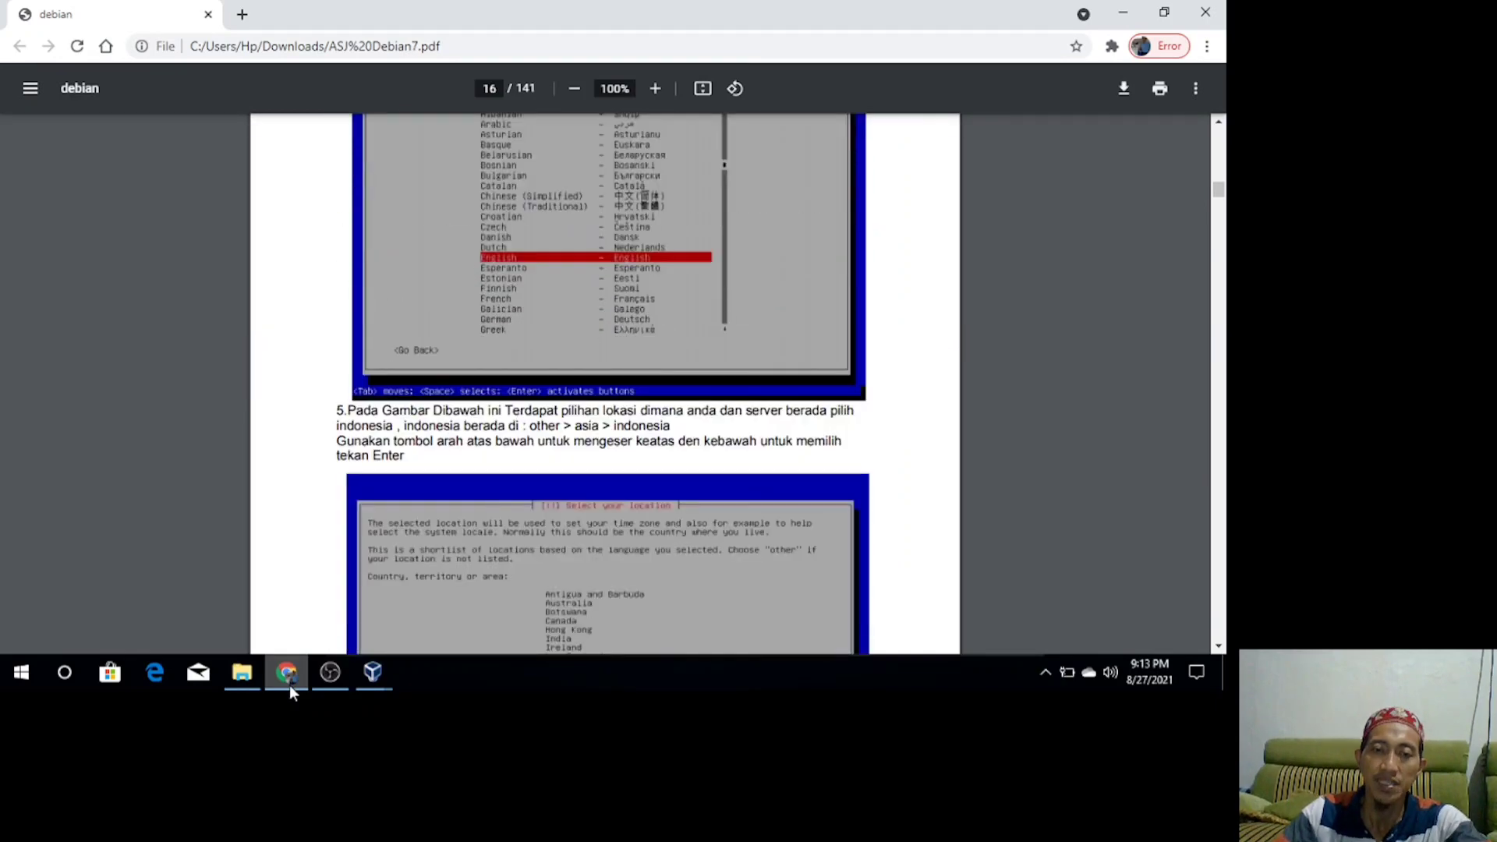
key("Down")
key("Down")
key("Down")
key("Down")
key("Down")
key("Down")
key("Down")
key("Down")
key("Down")
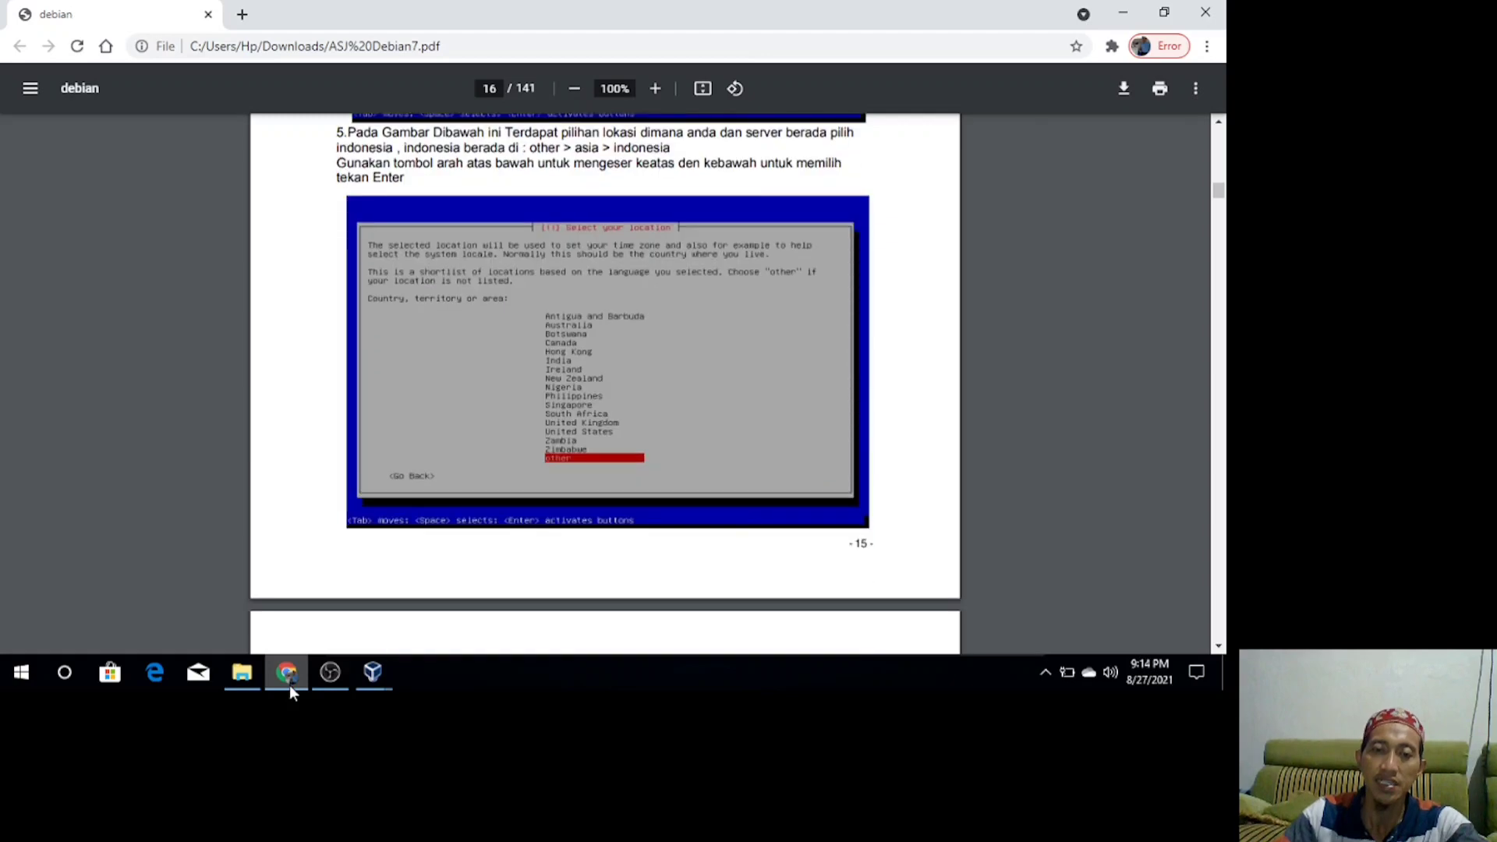
key("Down")
key("Down")
key("Down")
key("Down")
key("Down")
key("Down")
key("Down")
key("Down")
key("Down")
key("Down")
key("Down")
key("Down")
key("Down")
key("Down")
key("Down")
key("Down")
key("Down")
key("Down")
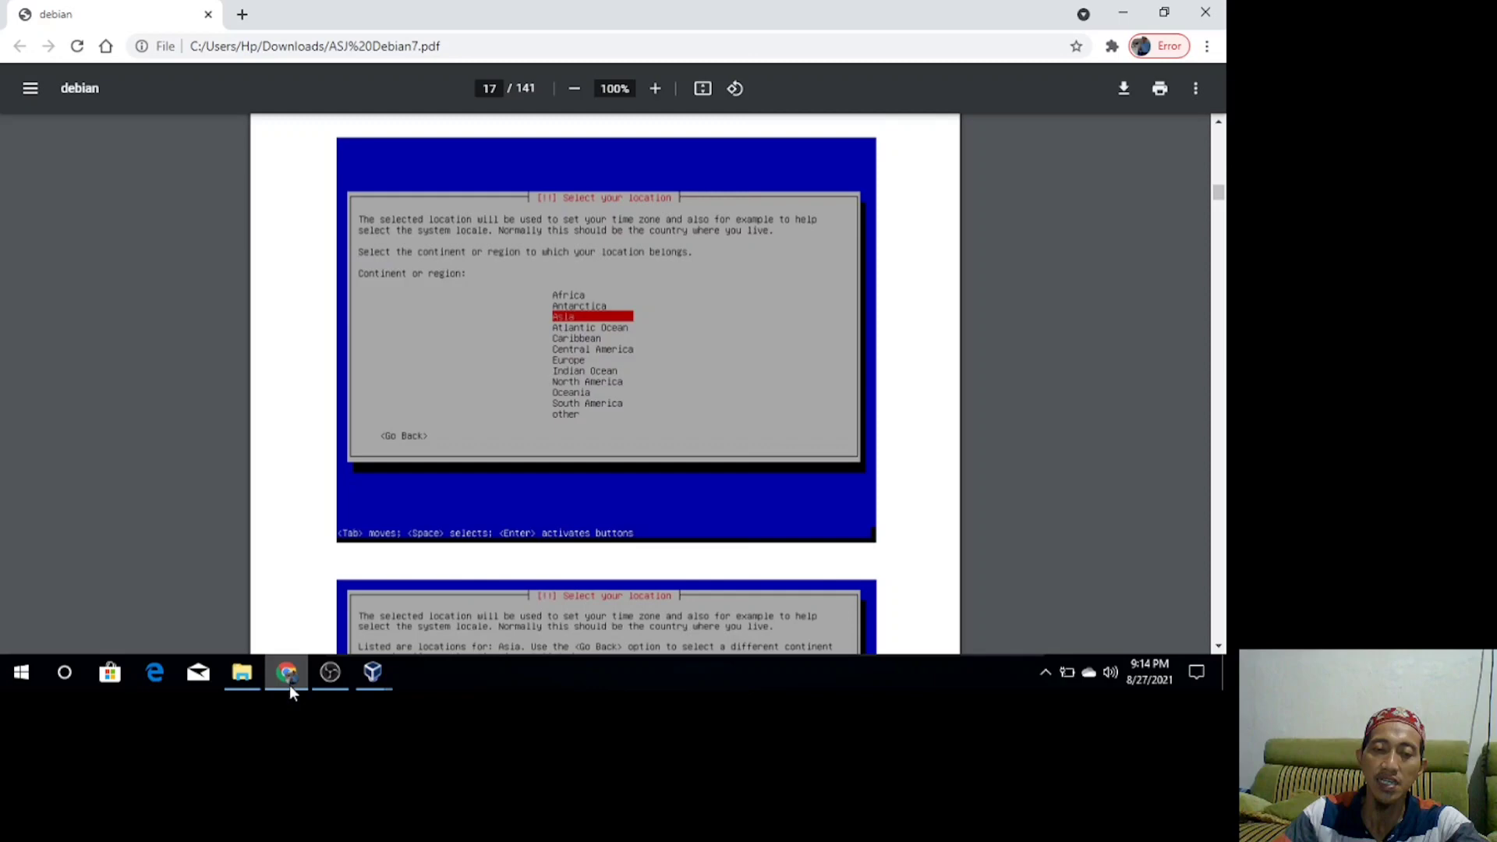
Scroll on past the locale and keyboard steps to step 8's network configuration screenshot.
scroll(288, 684, "down", 10)
key("Down")
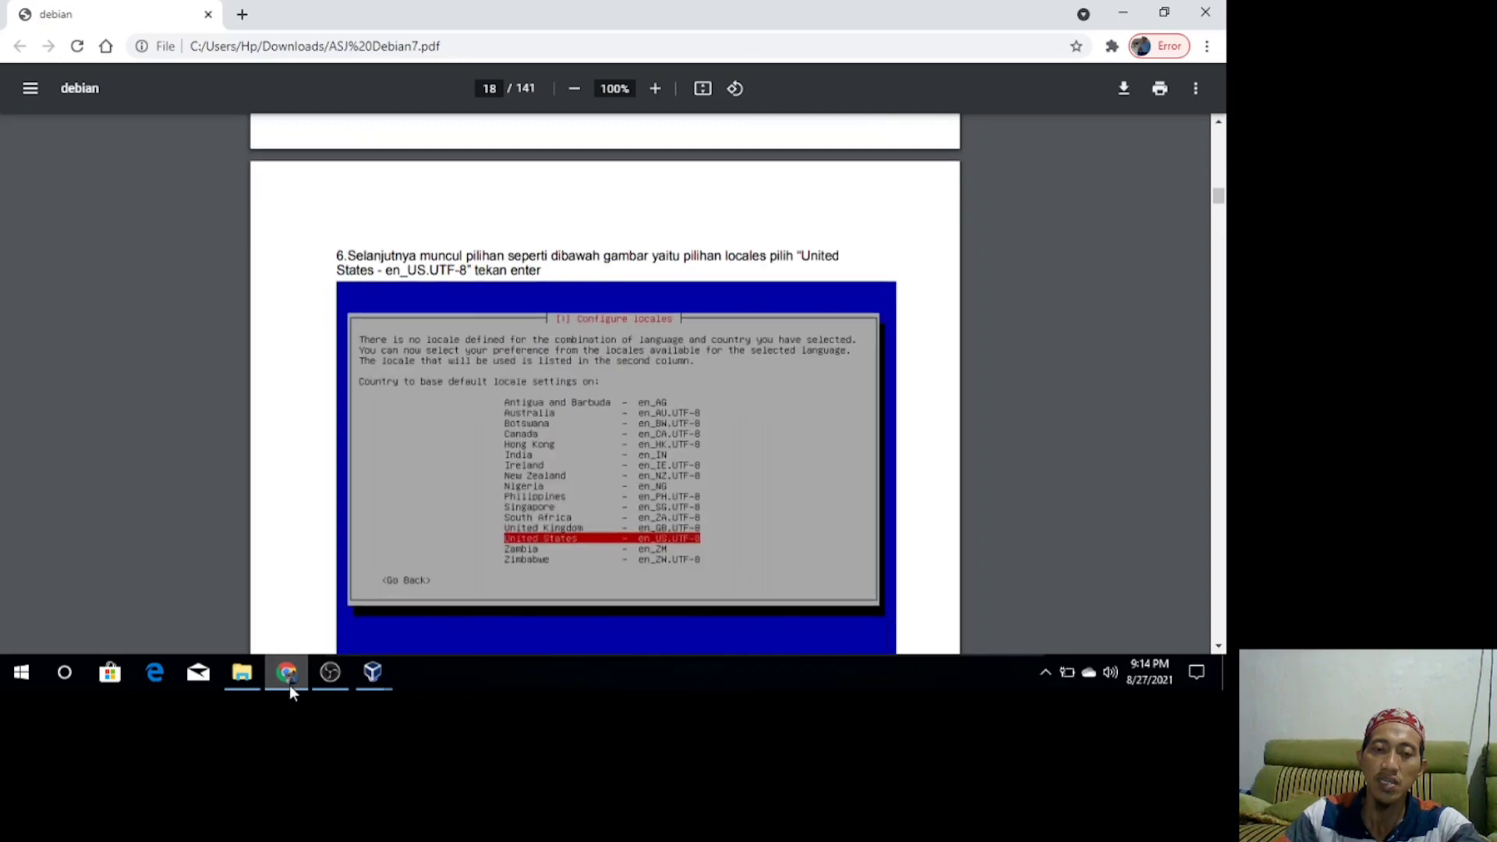
key("Down")
key("Down")
key("Down")
key("Down")
key("Down")
key("Down")
key("Down")
key("Down")
key("Down")
key("Down")
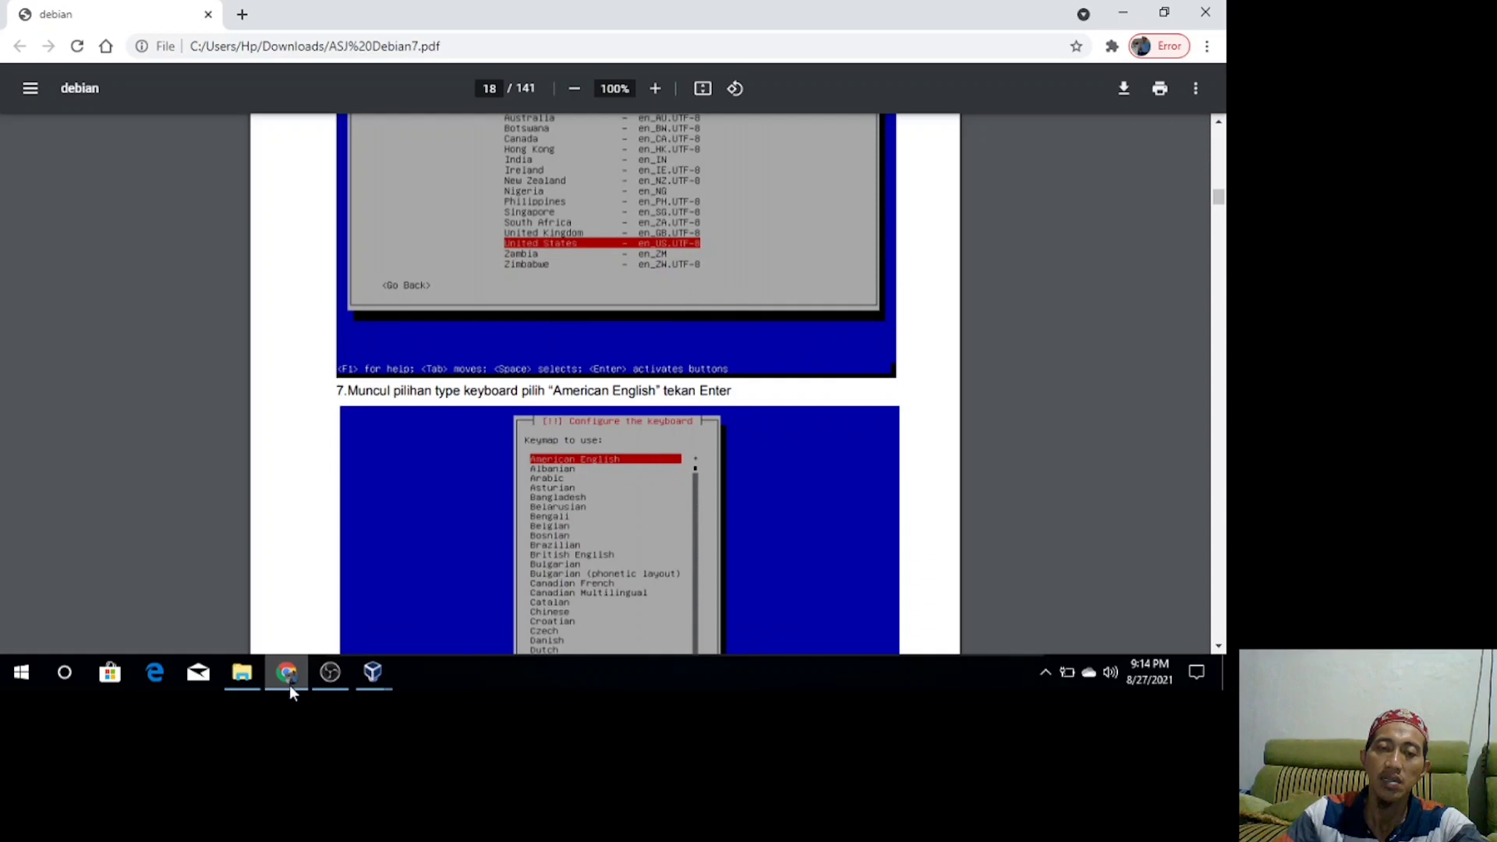
key("Down")
key("Down")
key("Down")
key("Down")
key("Down")
key("Down")
key("Down")
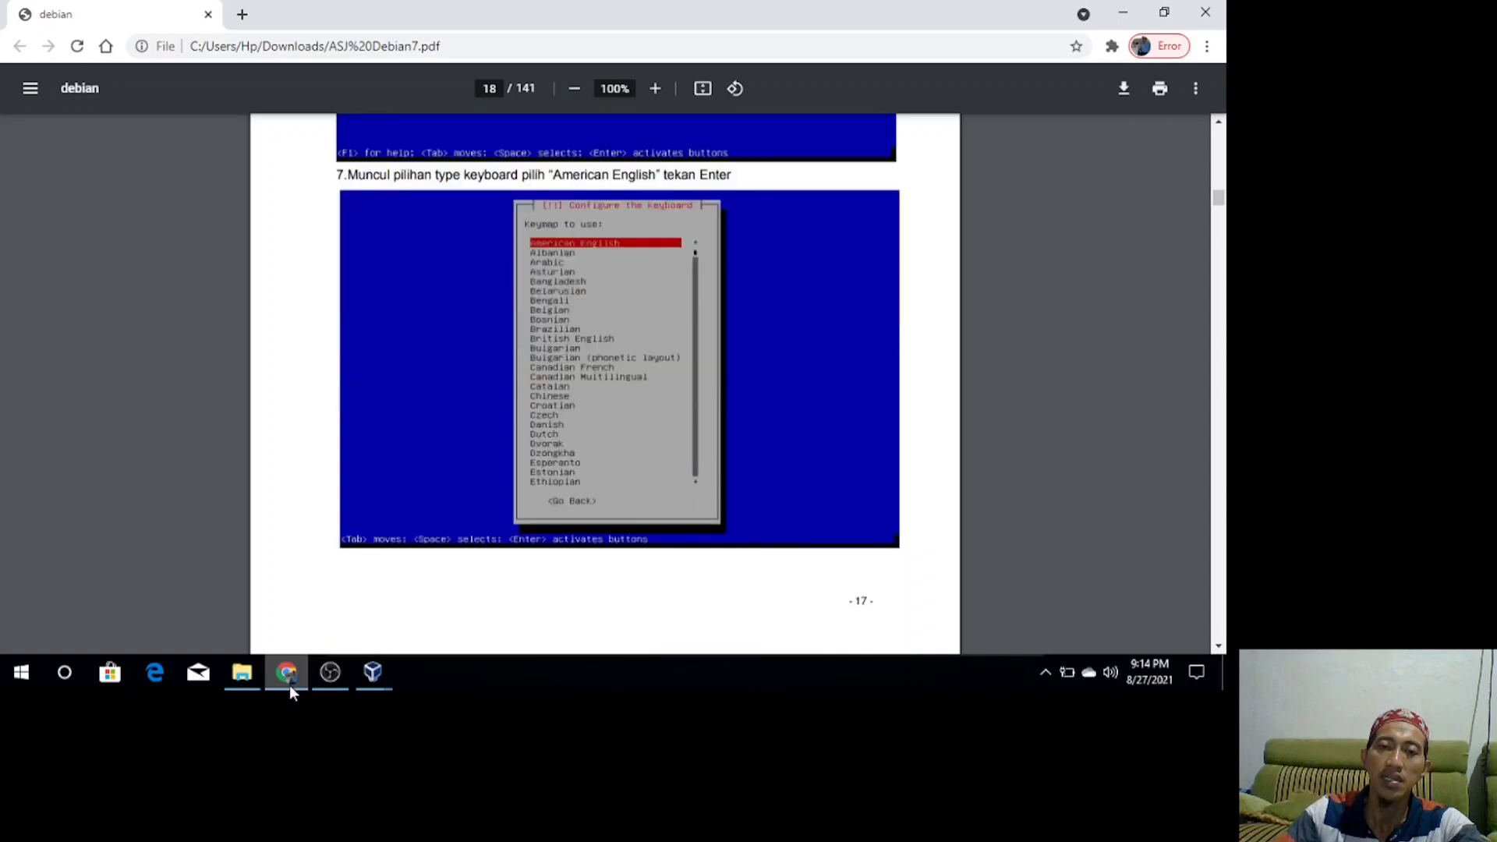
key("Down")
key("Down")
key("Down")
key("Down")
key("Down")
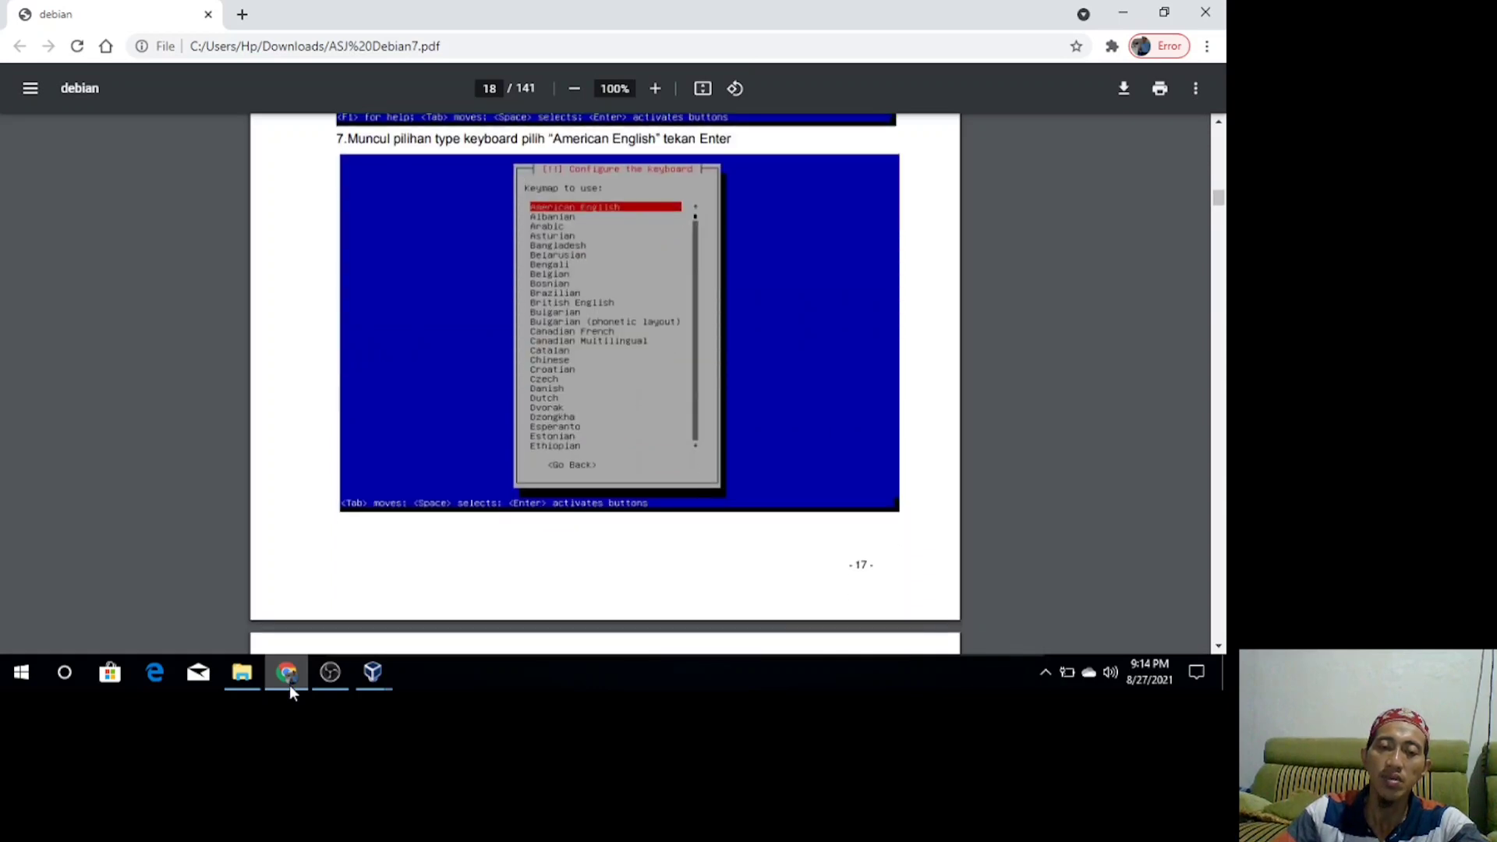
key("Down")
key("Down")
key("Down")
key("Down")
key("Down")
key("Down")
key("Down")
key("Down")
key("Down")
key("Down")
key("Down")
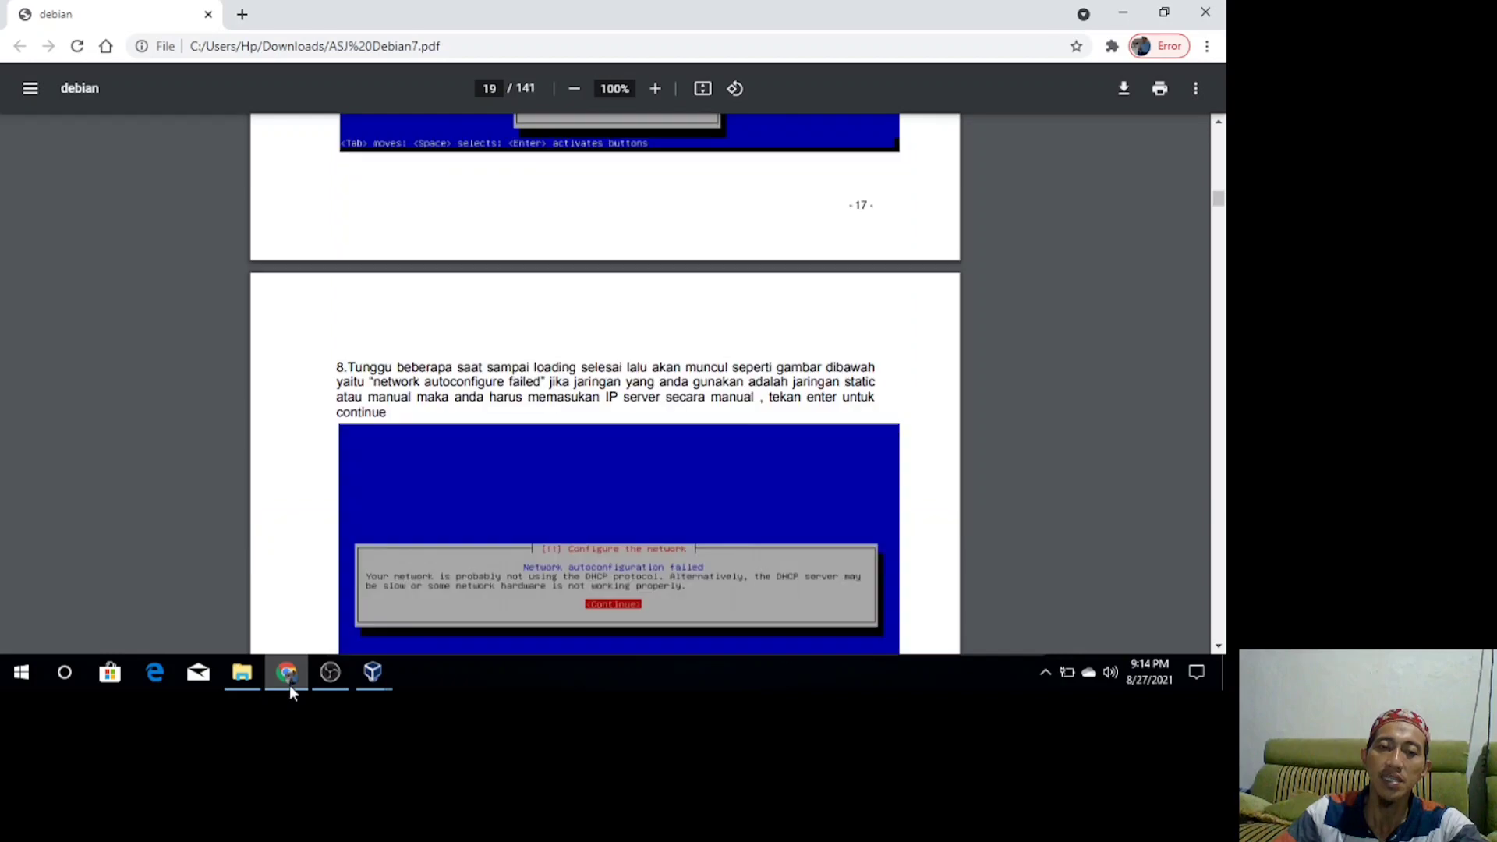
key("Down")
key("Down")
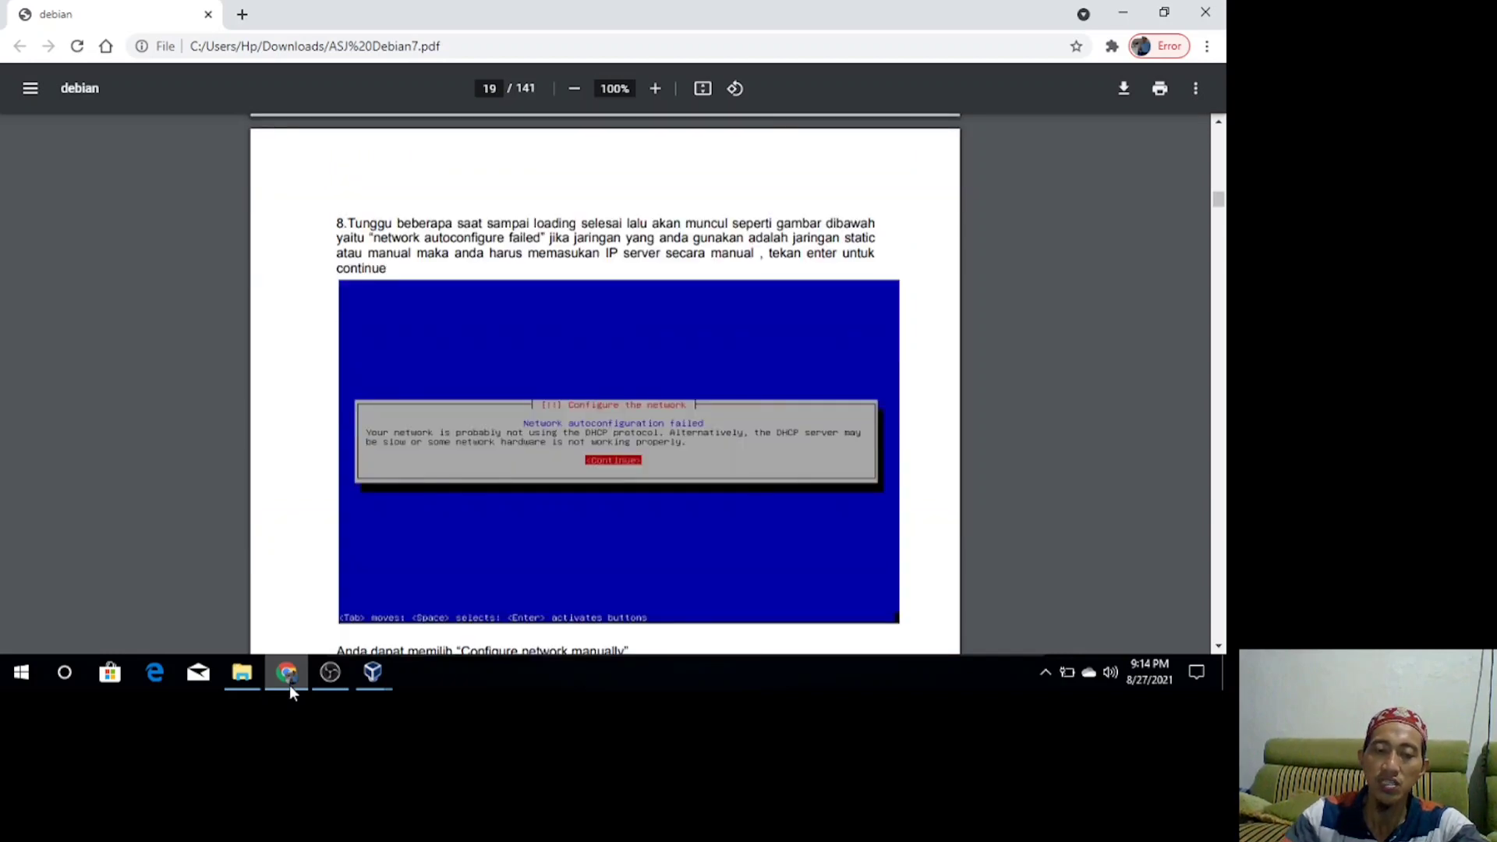
left_click(380, 674)
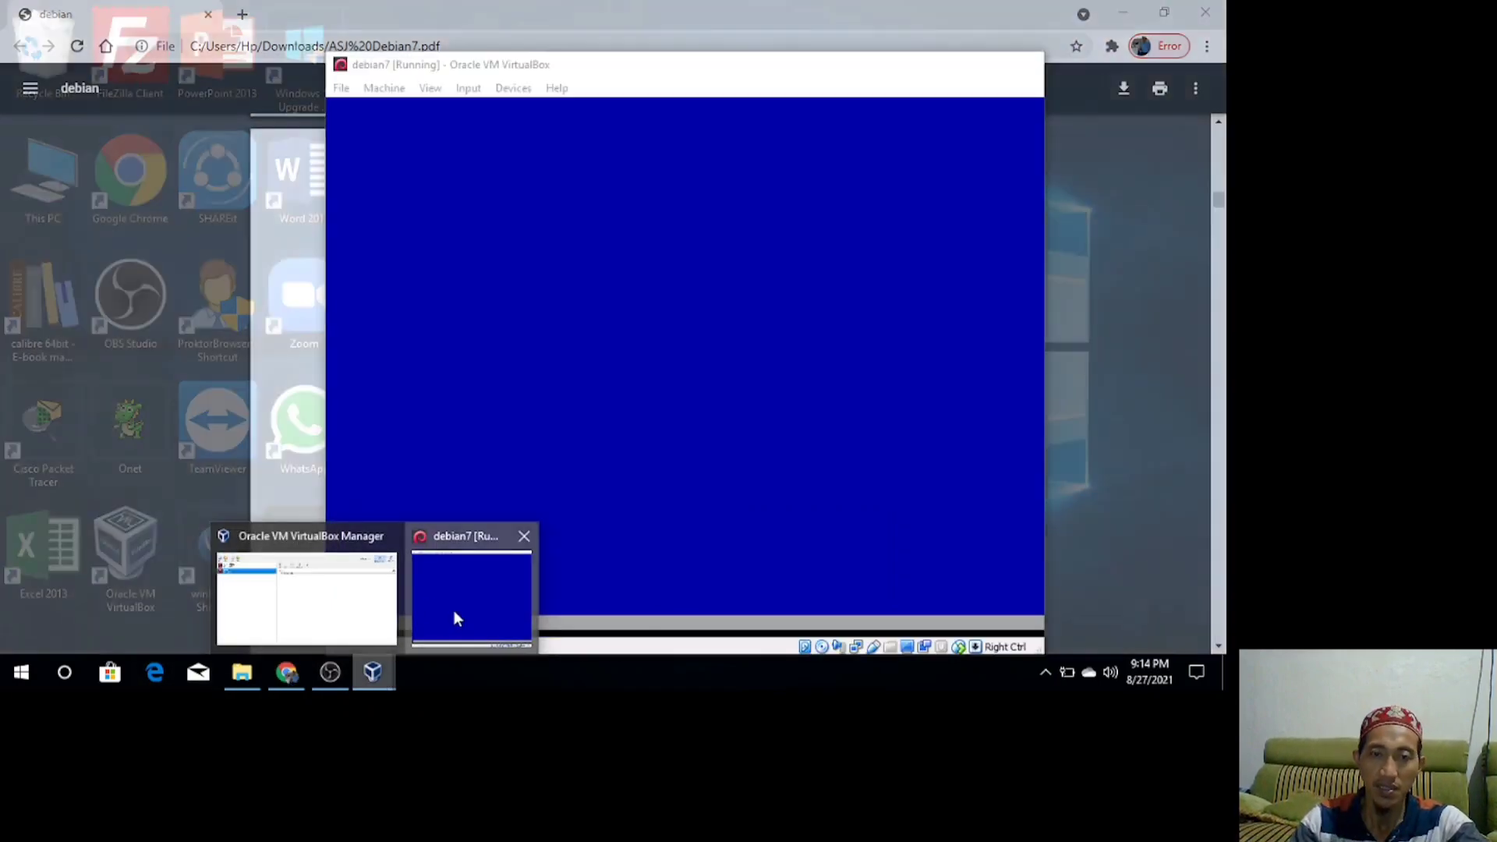
Return to the debian7 VM and continue past the 'Network autoconfiguration failed' notice.
left_click(458, 612)
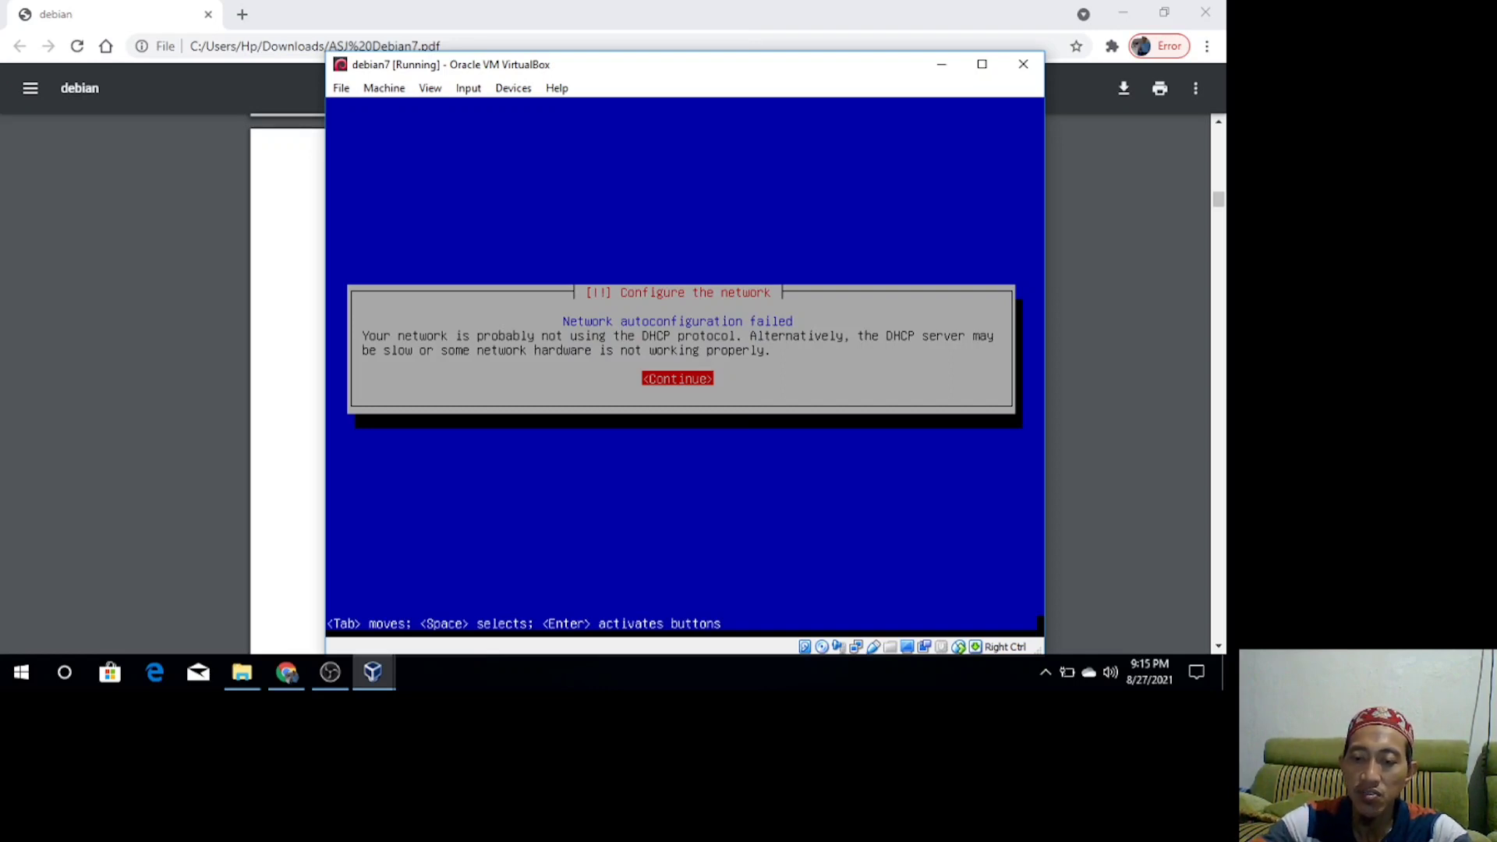
key("Return")
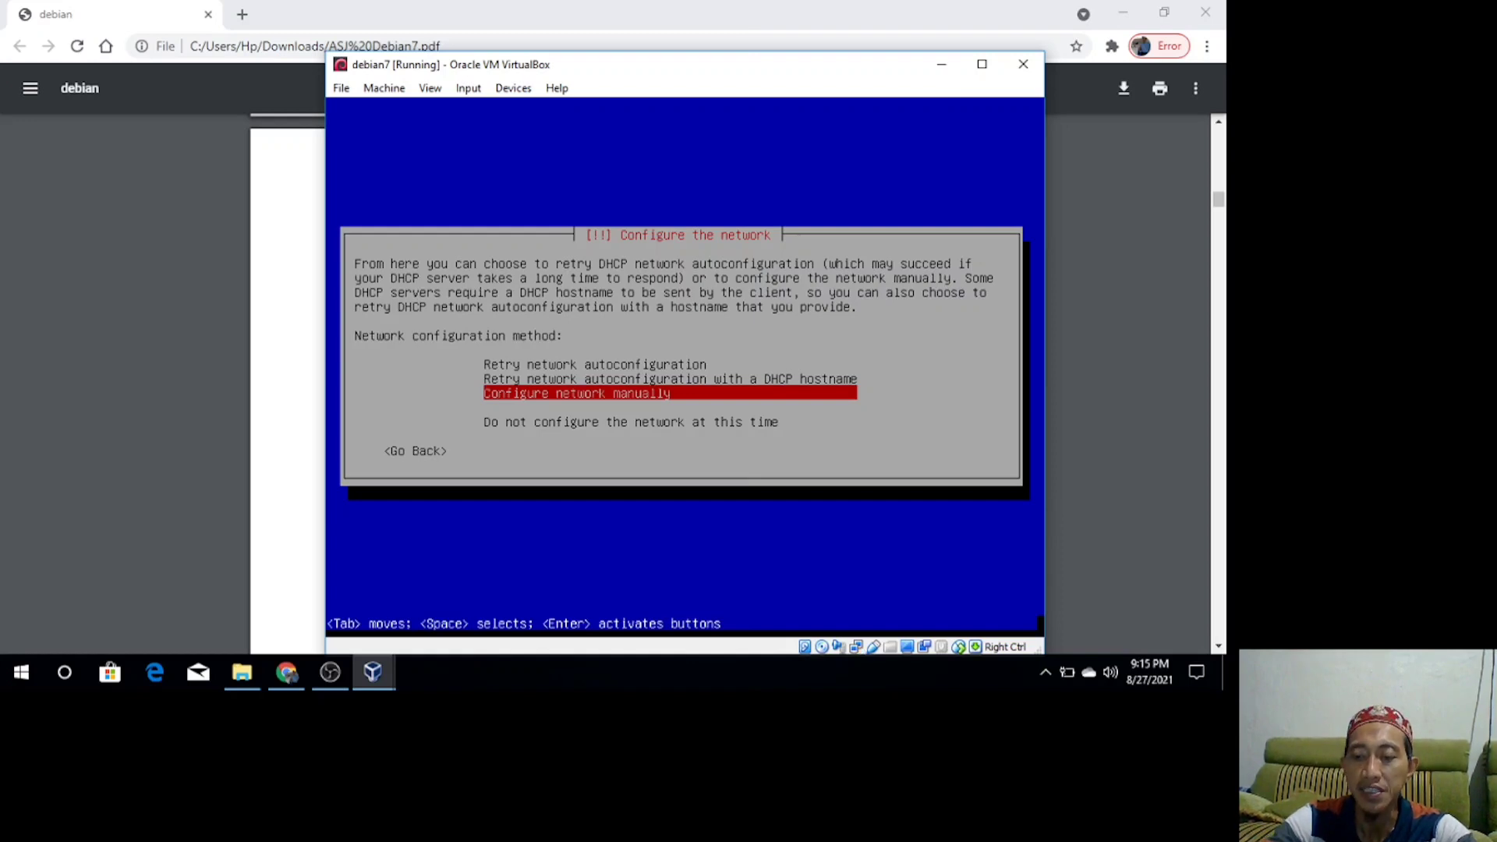
Choose 'Do not configure the network at this time' in the network configuration methods.
key("Down")
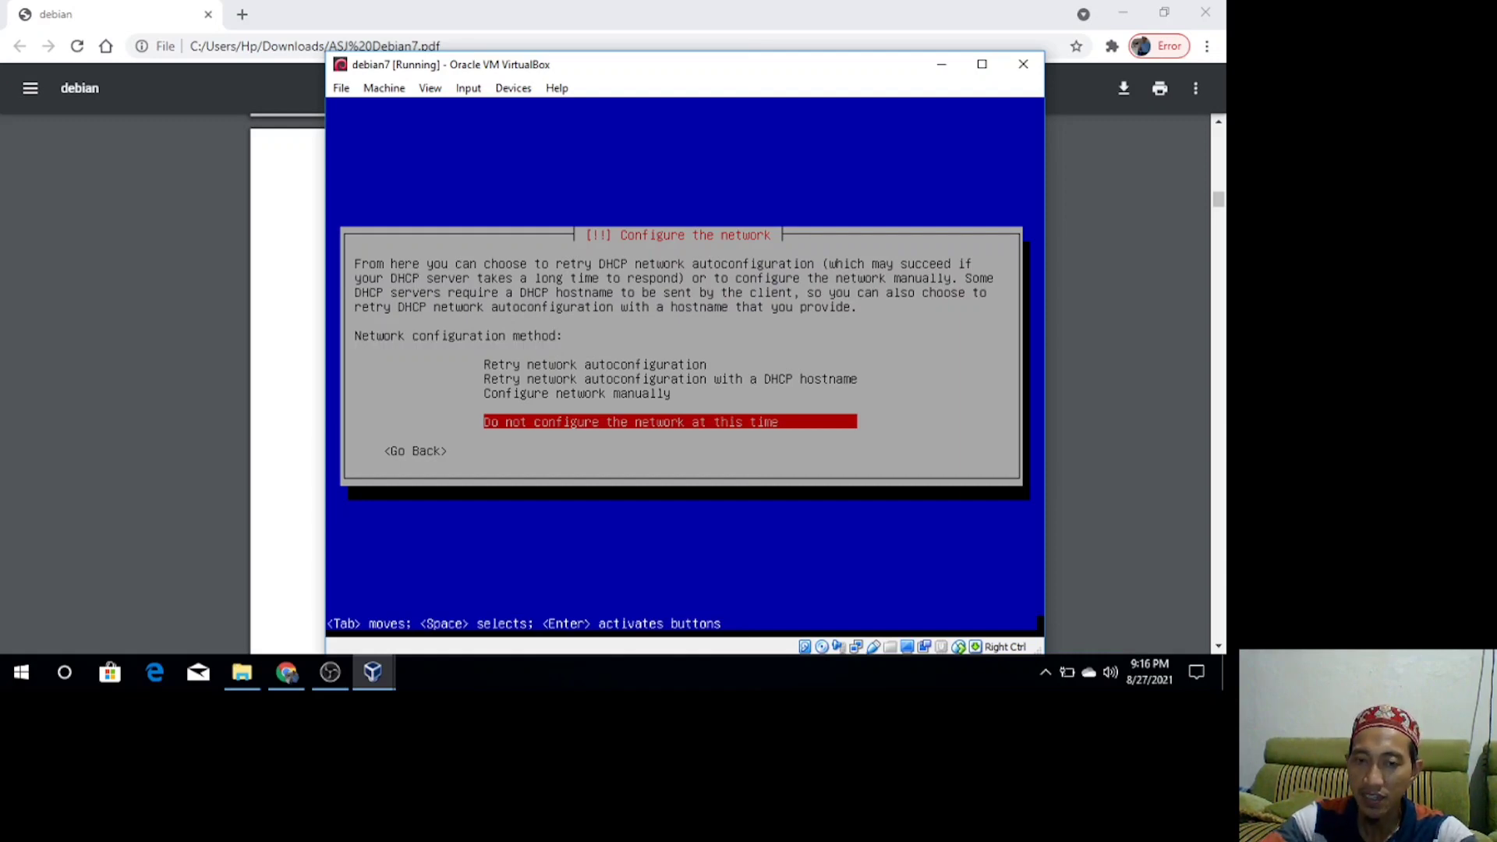
key("Return")
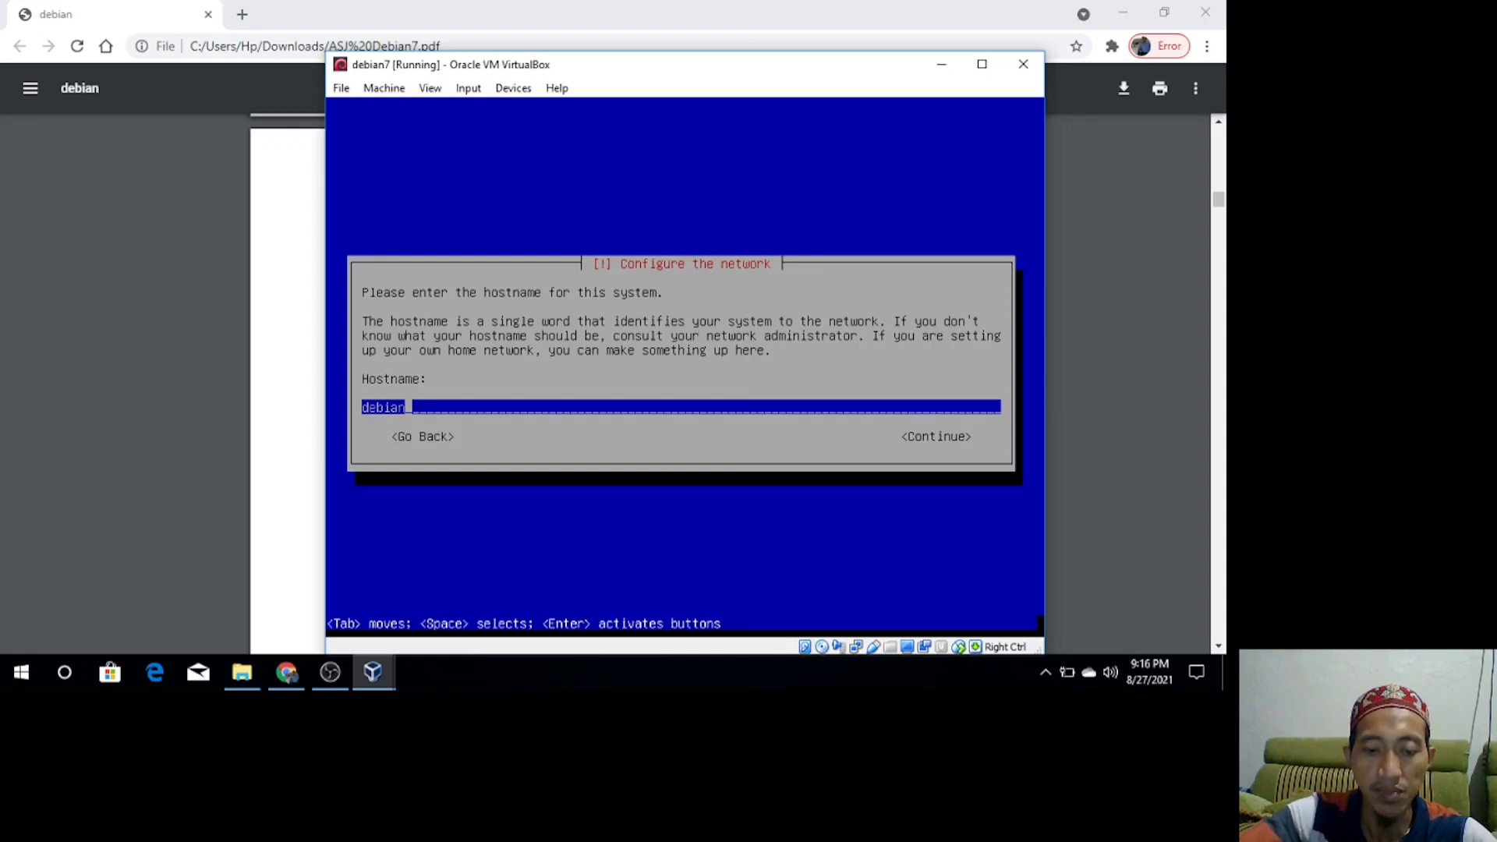
Append a name to the default hostname 'debian', then enter and re-enter the root password.
type("hendri")
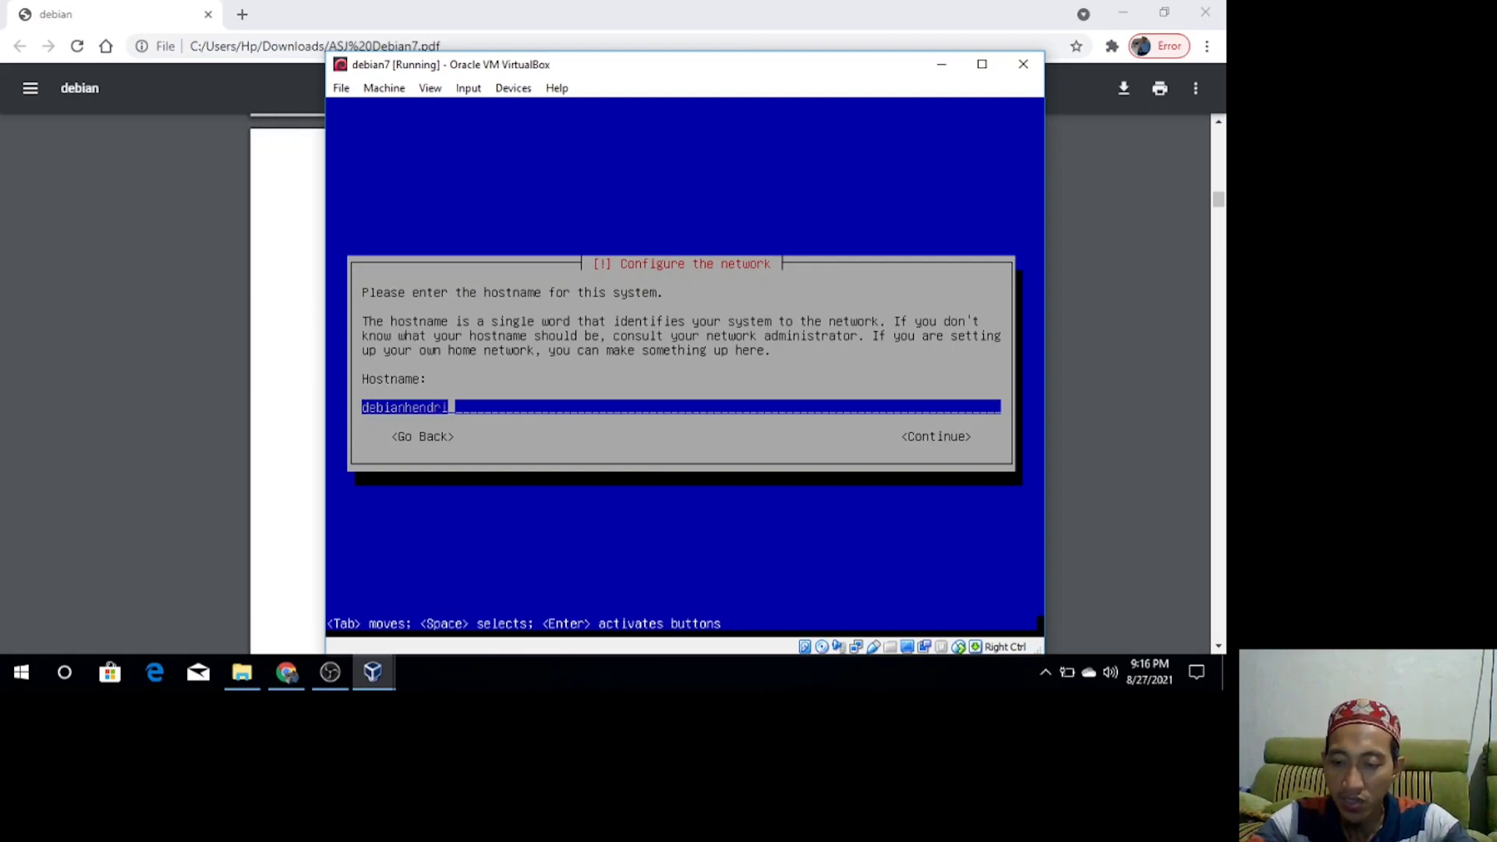
key("Return")
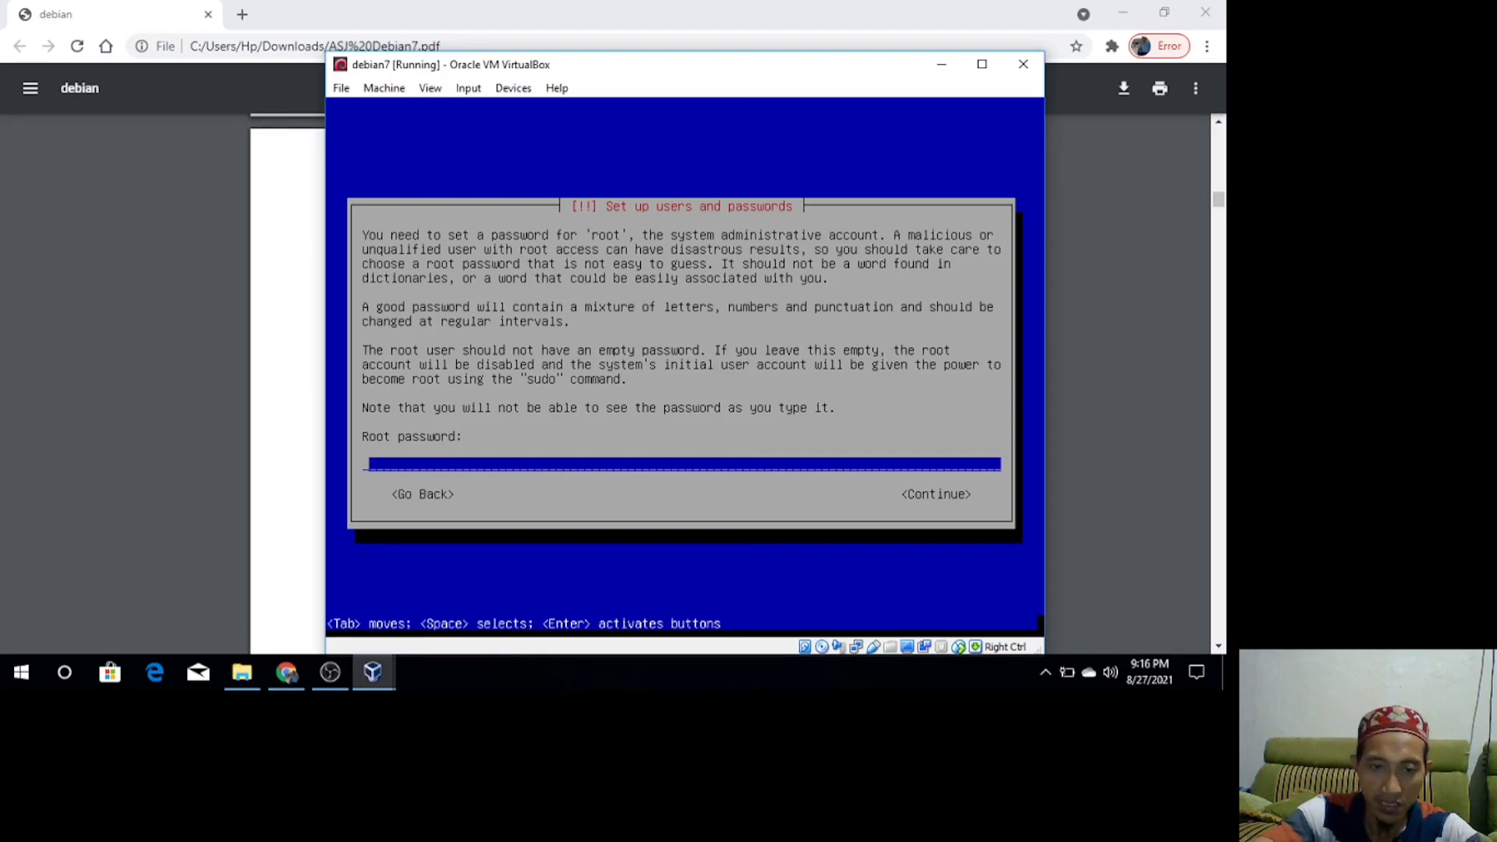
type("*")
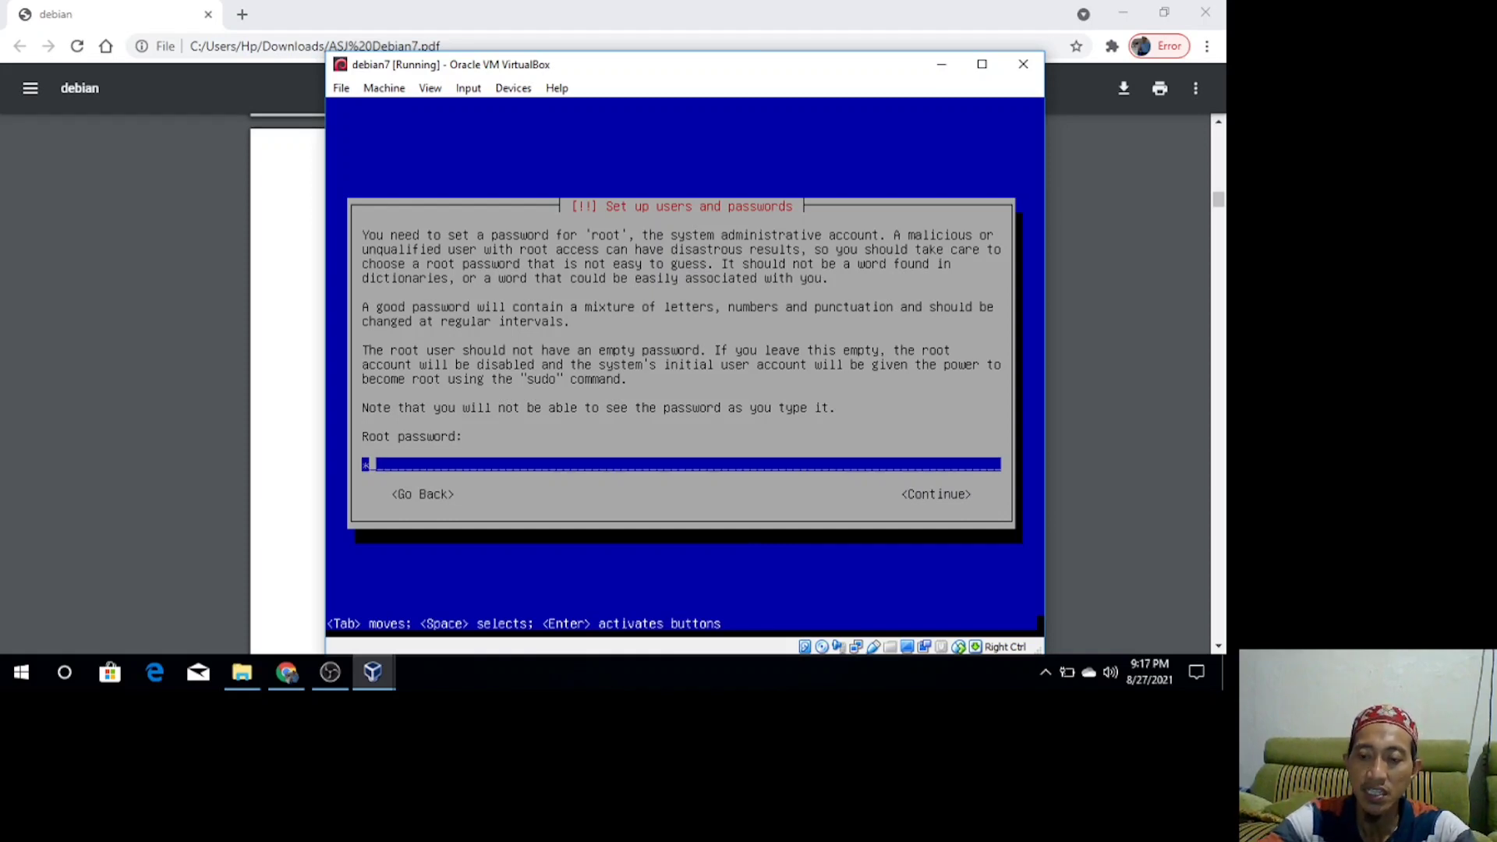
key("Return")
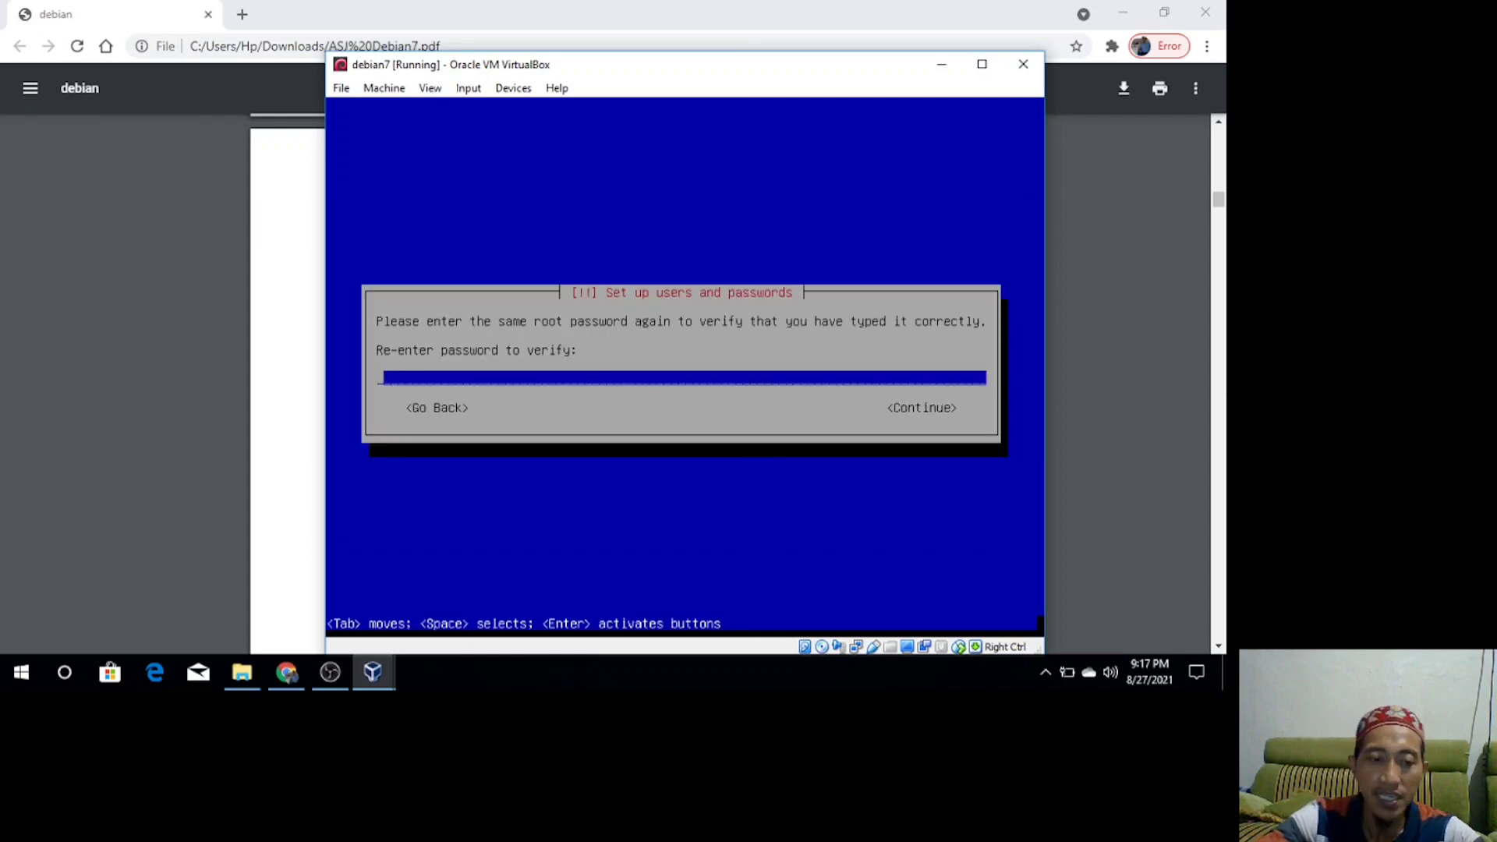
type("*")
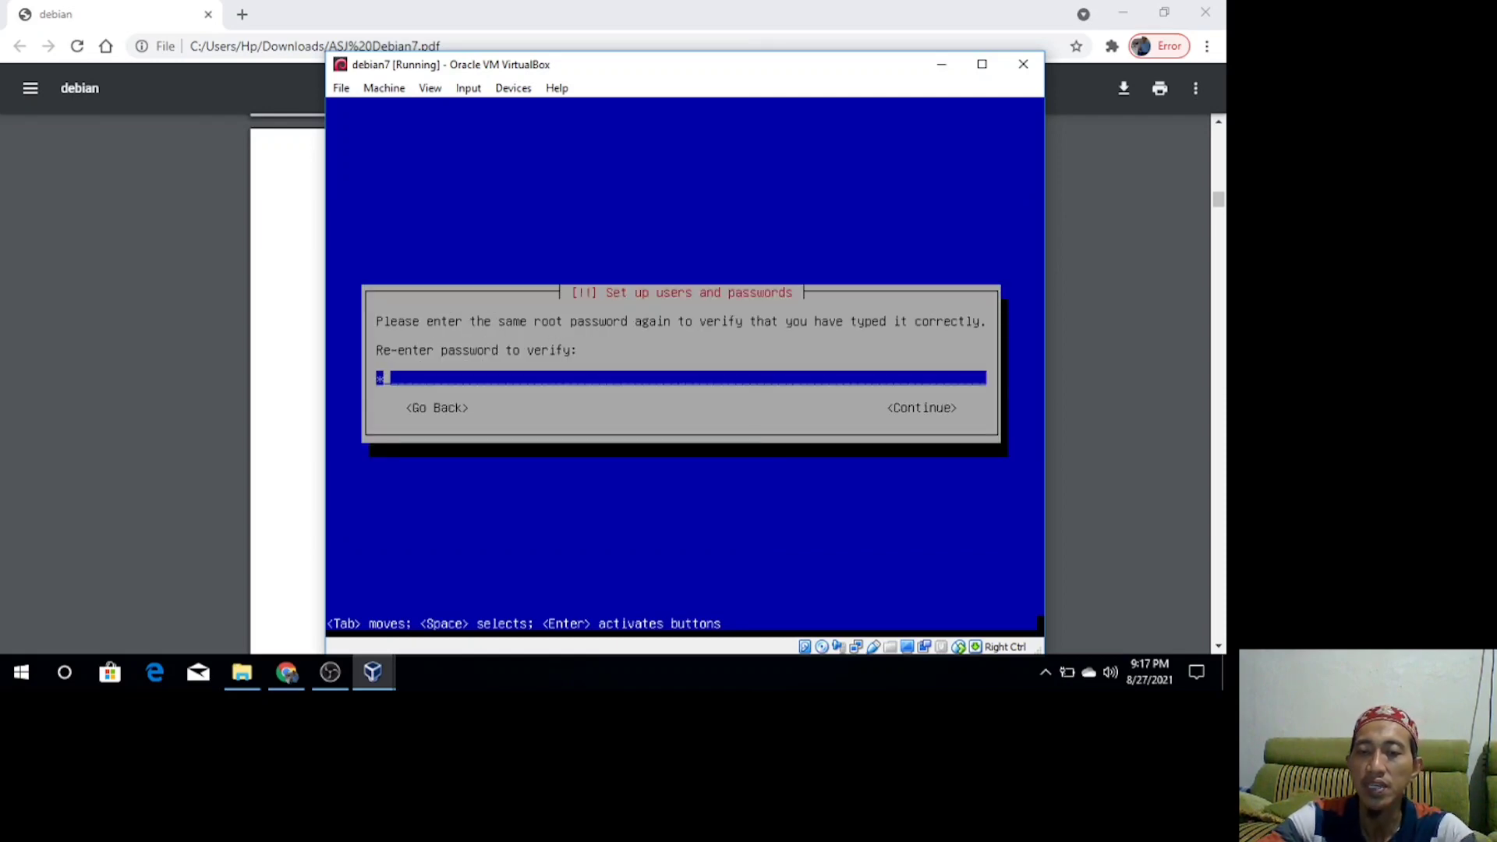
key("Return")
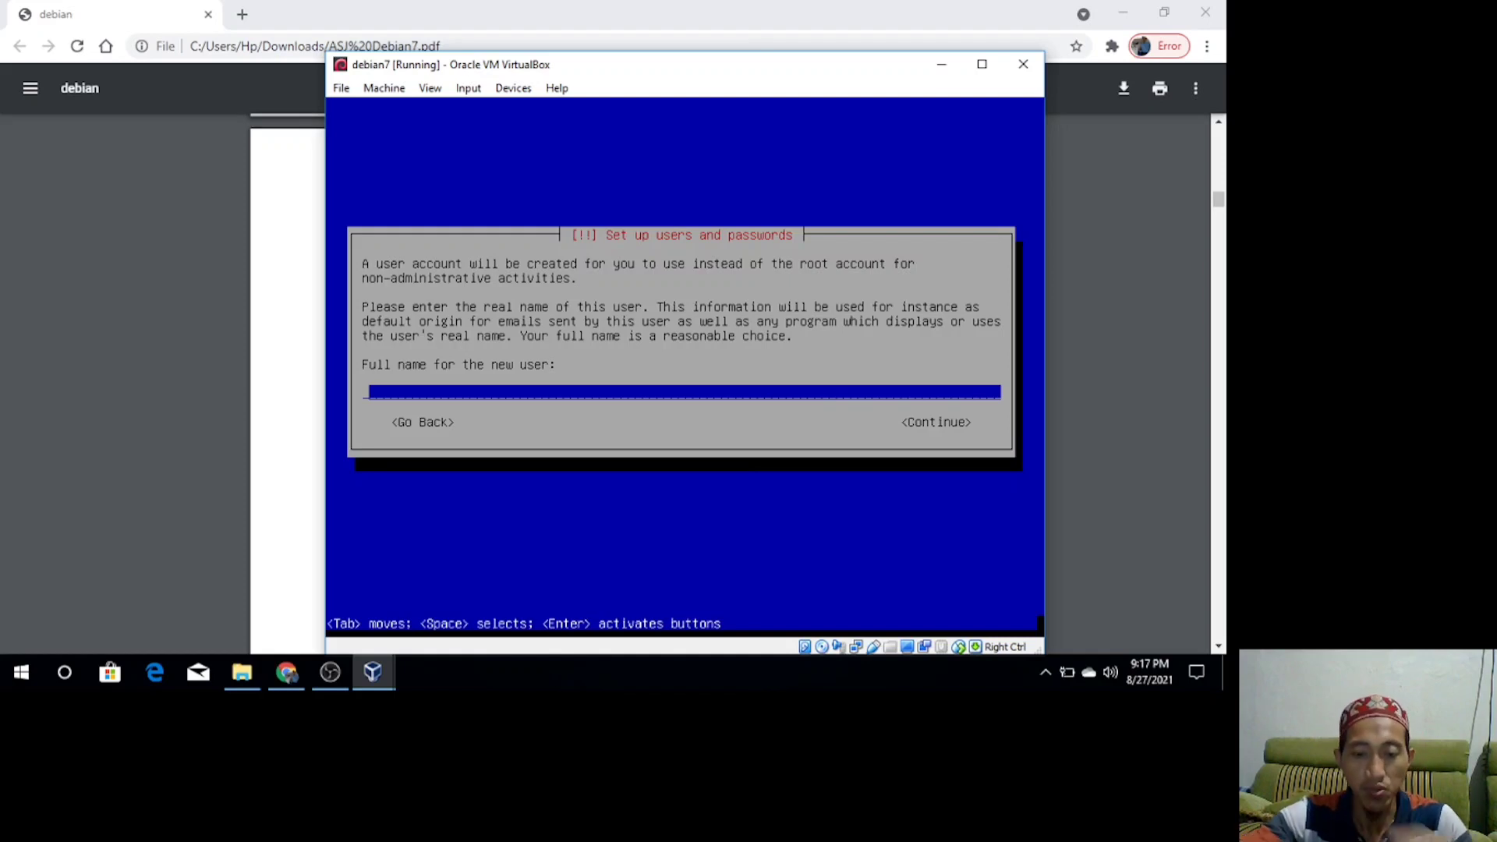
Enter the new user's full name, keep the suggested username, and set and confirm its password.
type("hendri ")
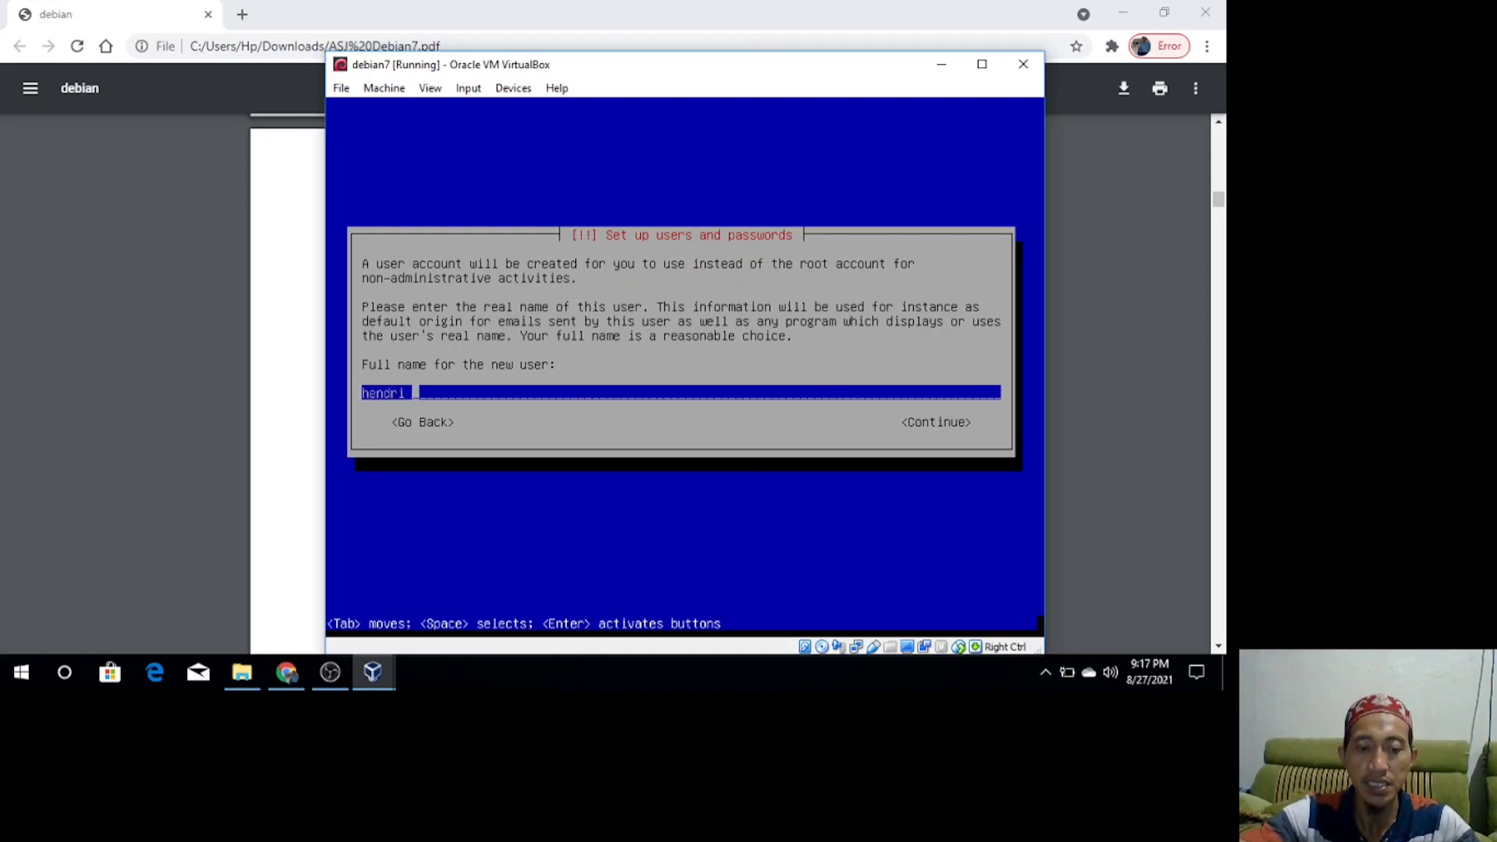
type("damhudi")
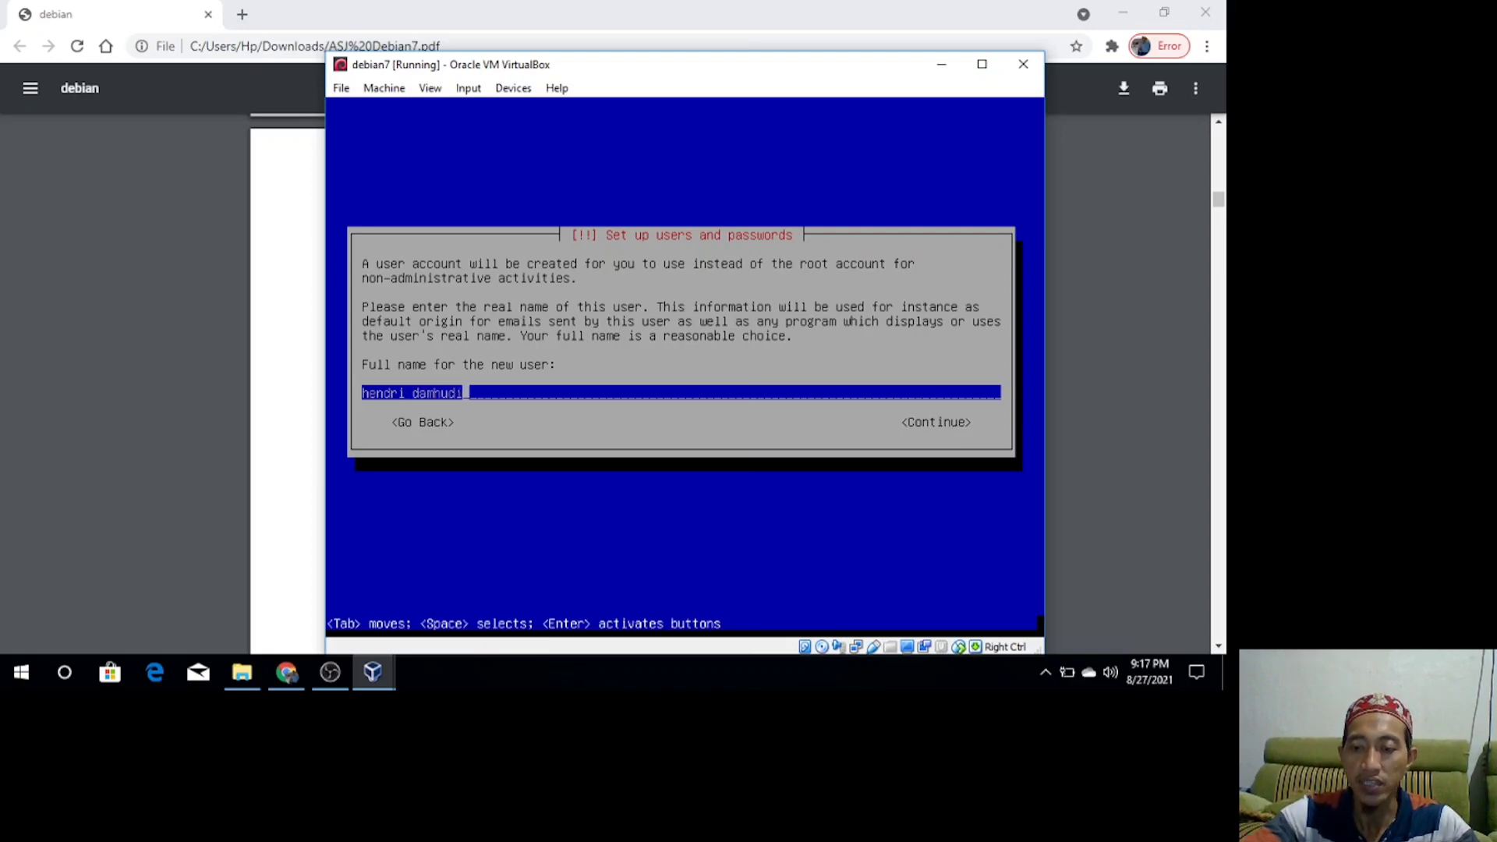
key("Return")
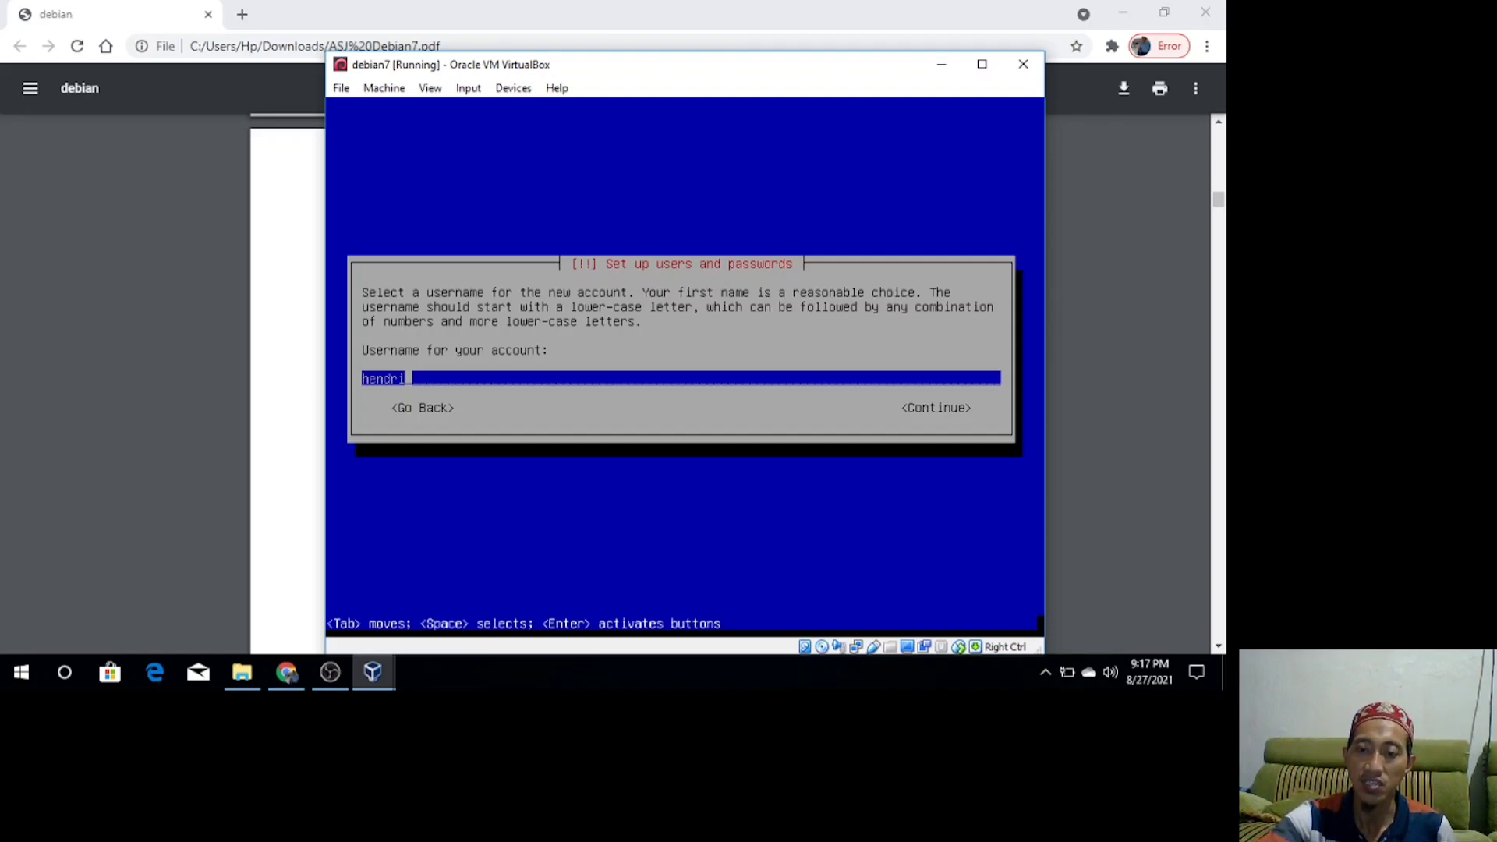
key("Return")
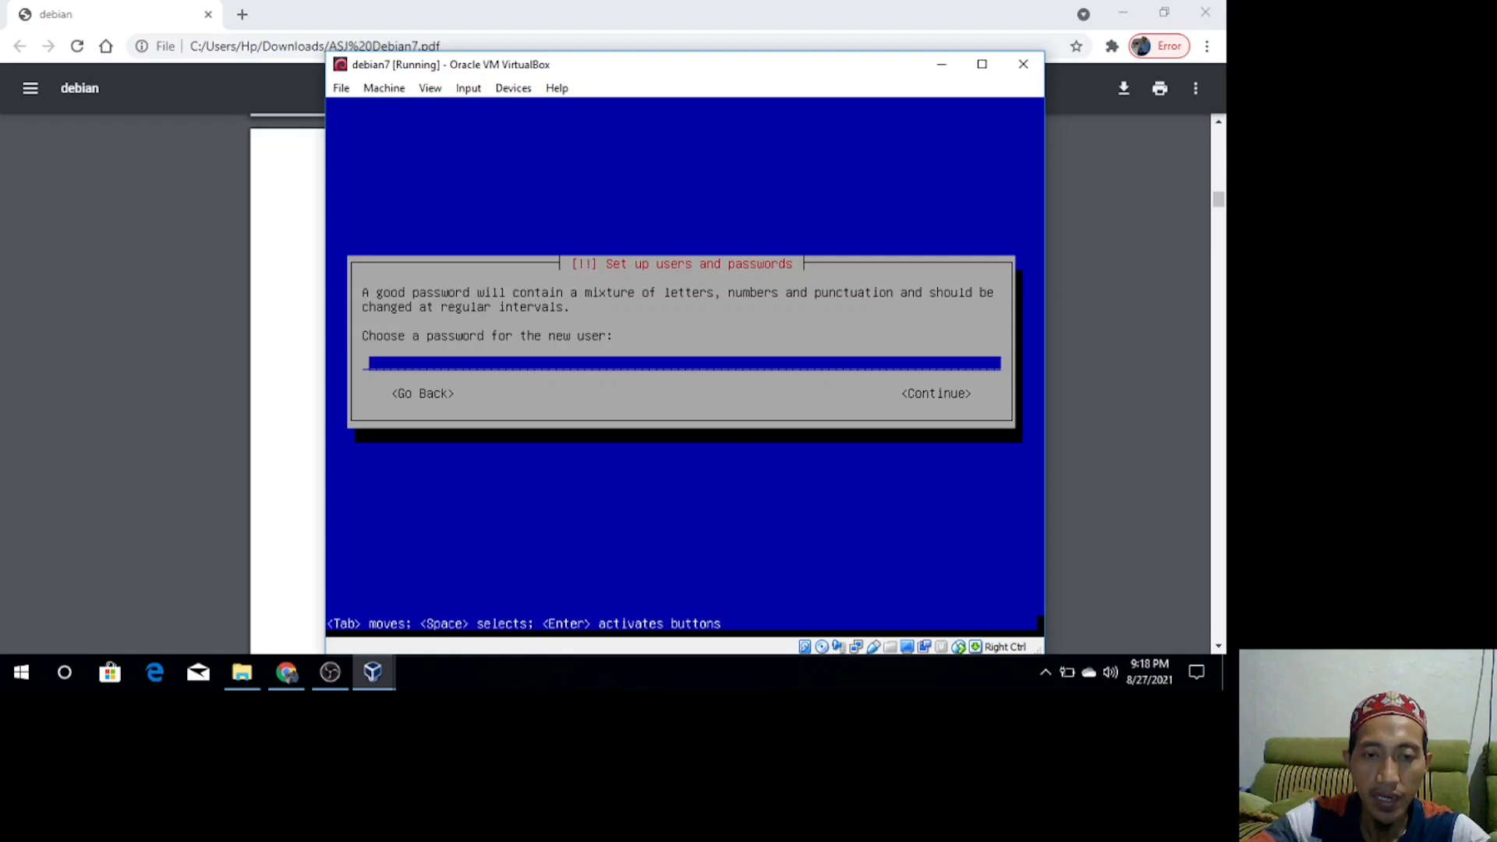
type("*")
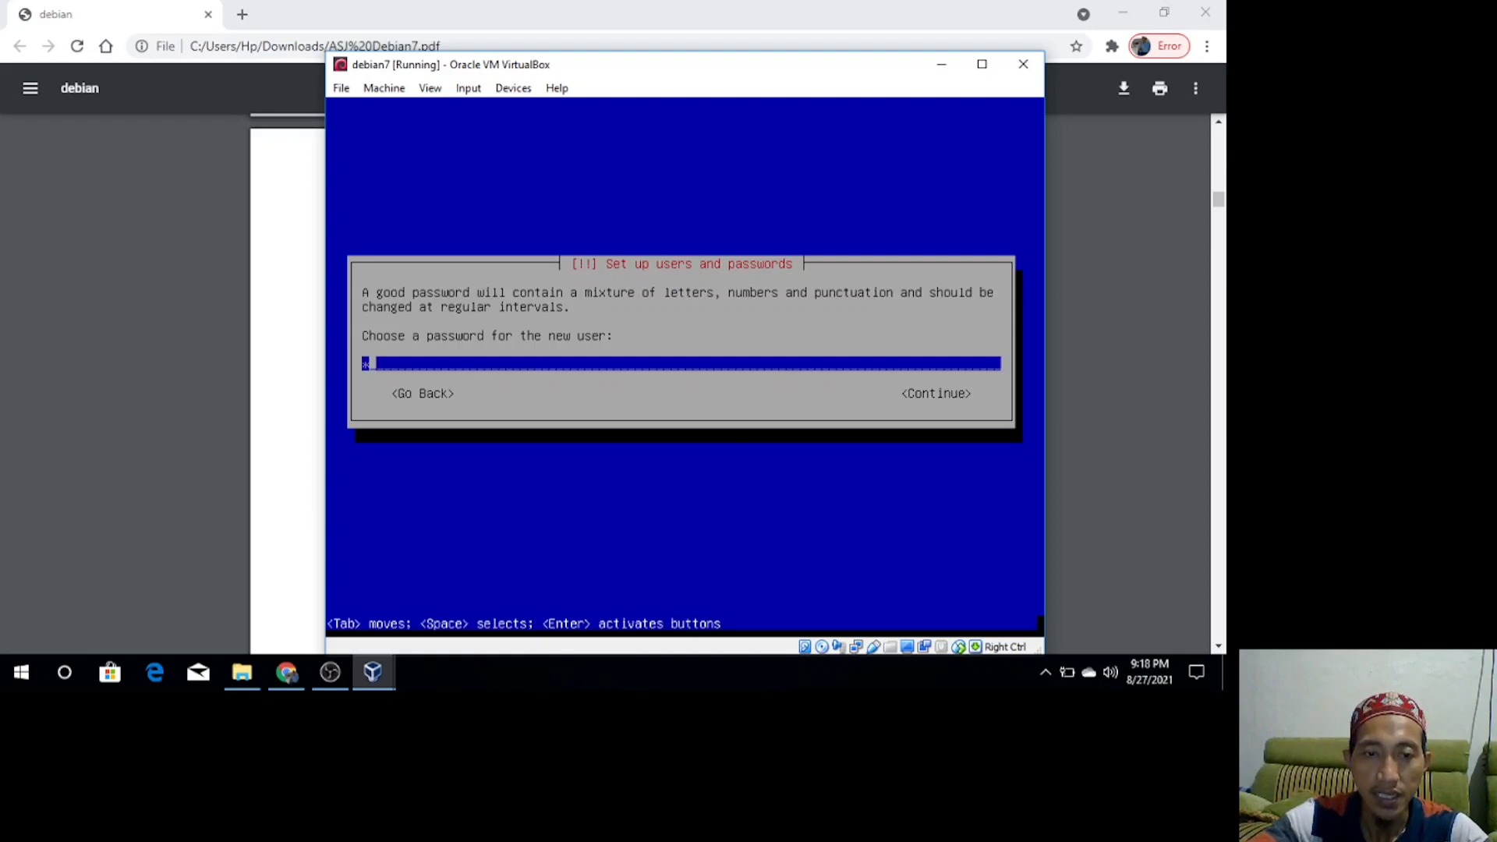
key("Return")
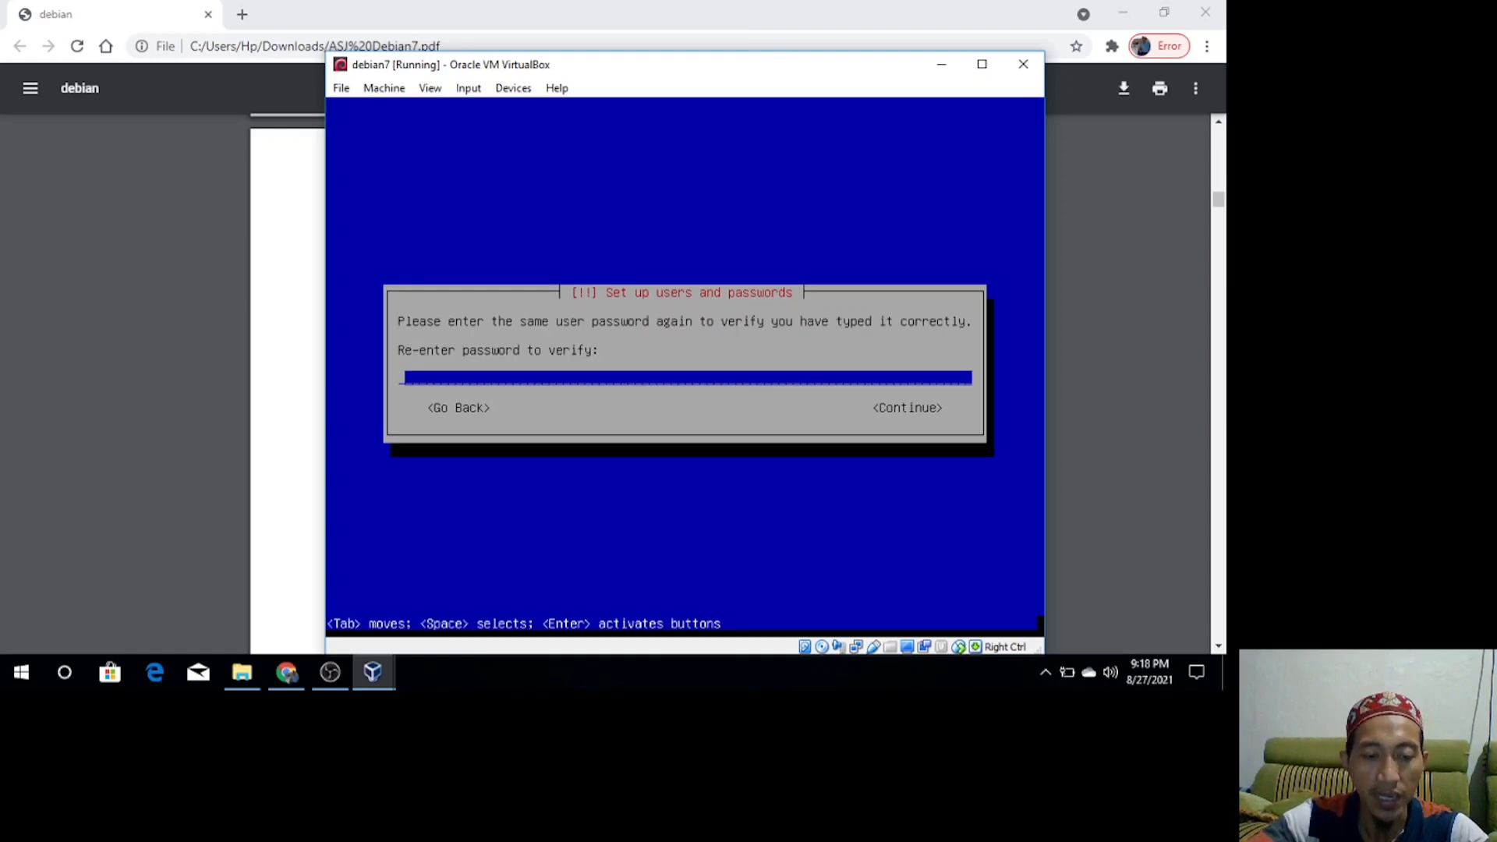
type("*")
key("Return")
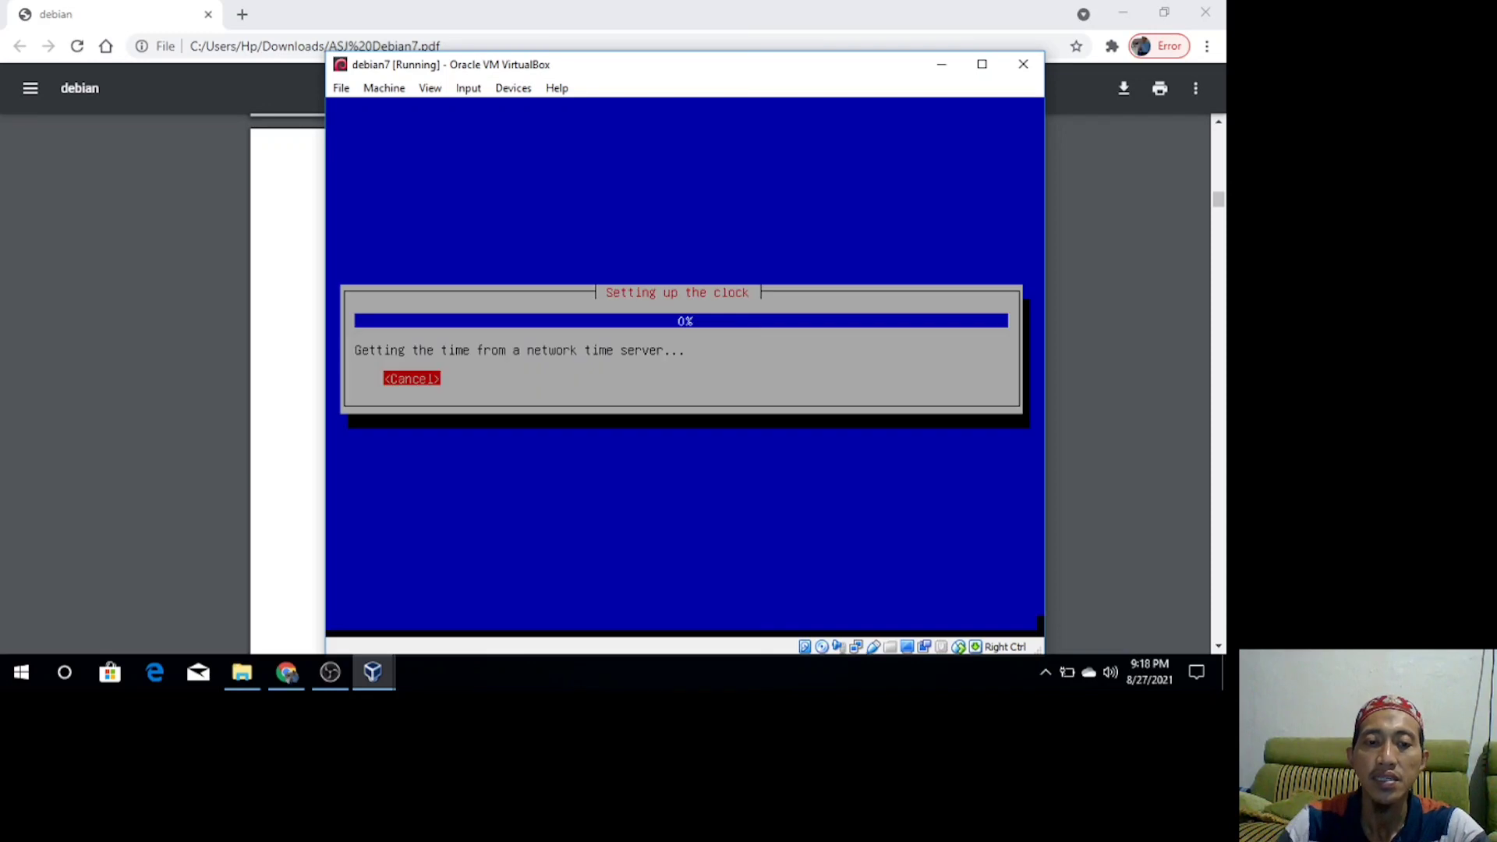
After checking the guide PDF and OBS, accept the Western (Sumatra, Jakarta, Java, Kalimantan) time zone.
left_click(209, 416)
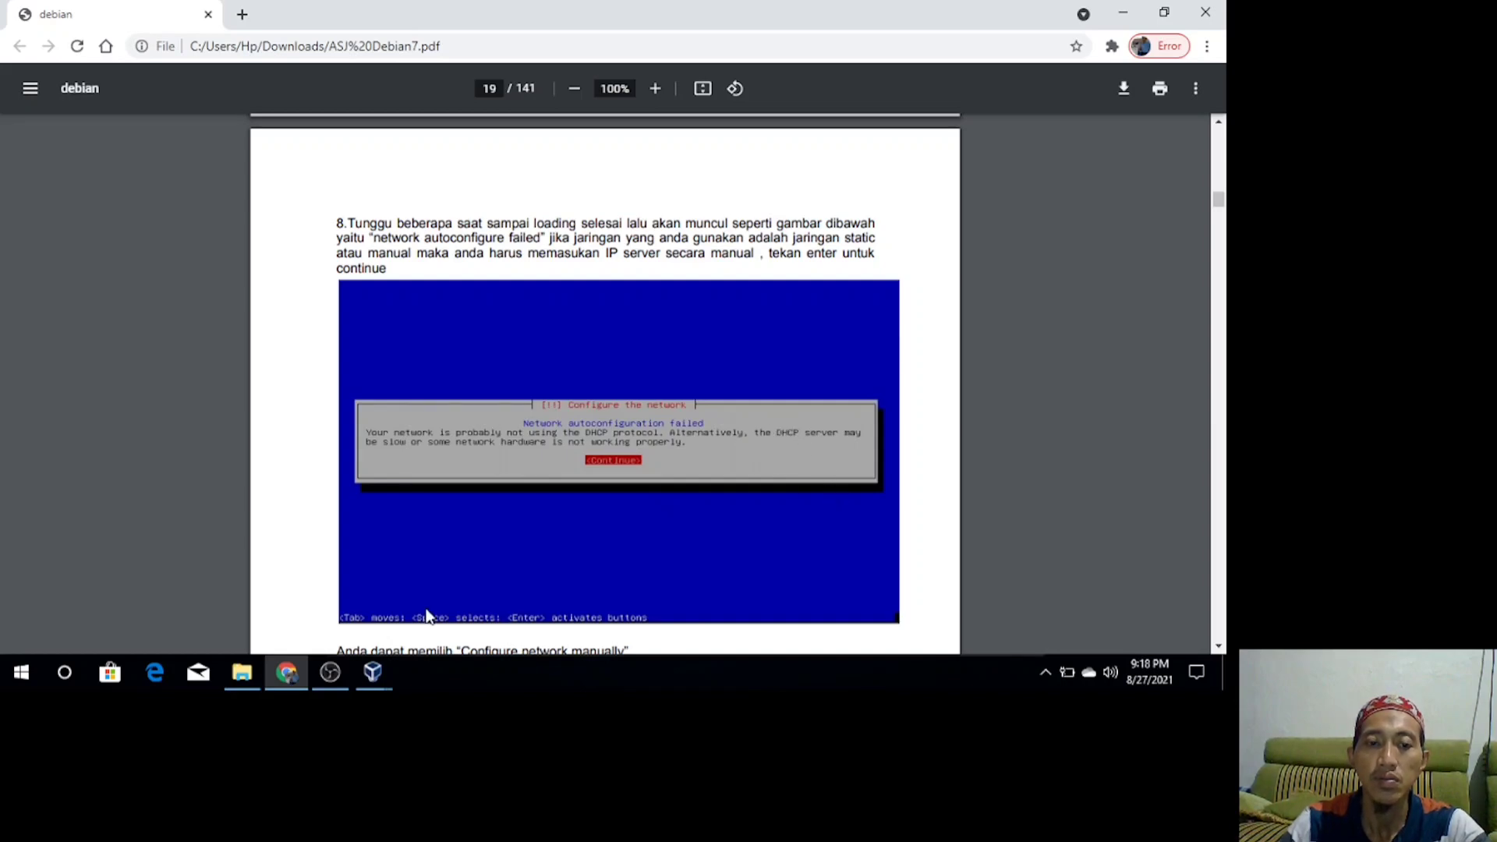
left_click(328, 675)
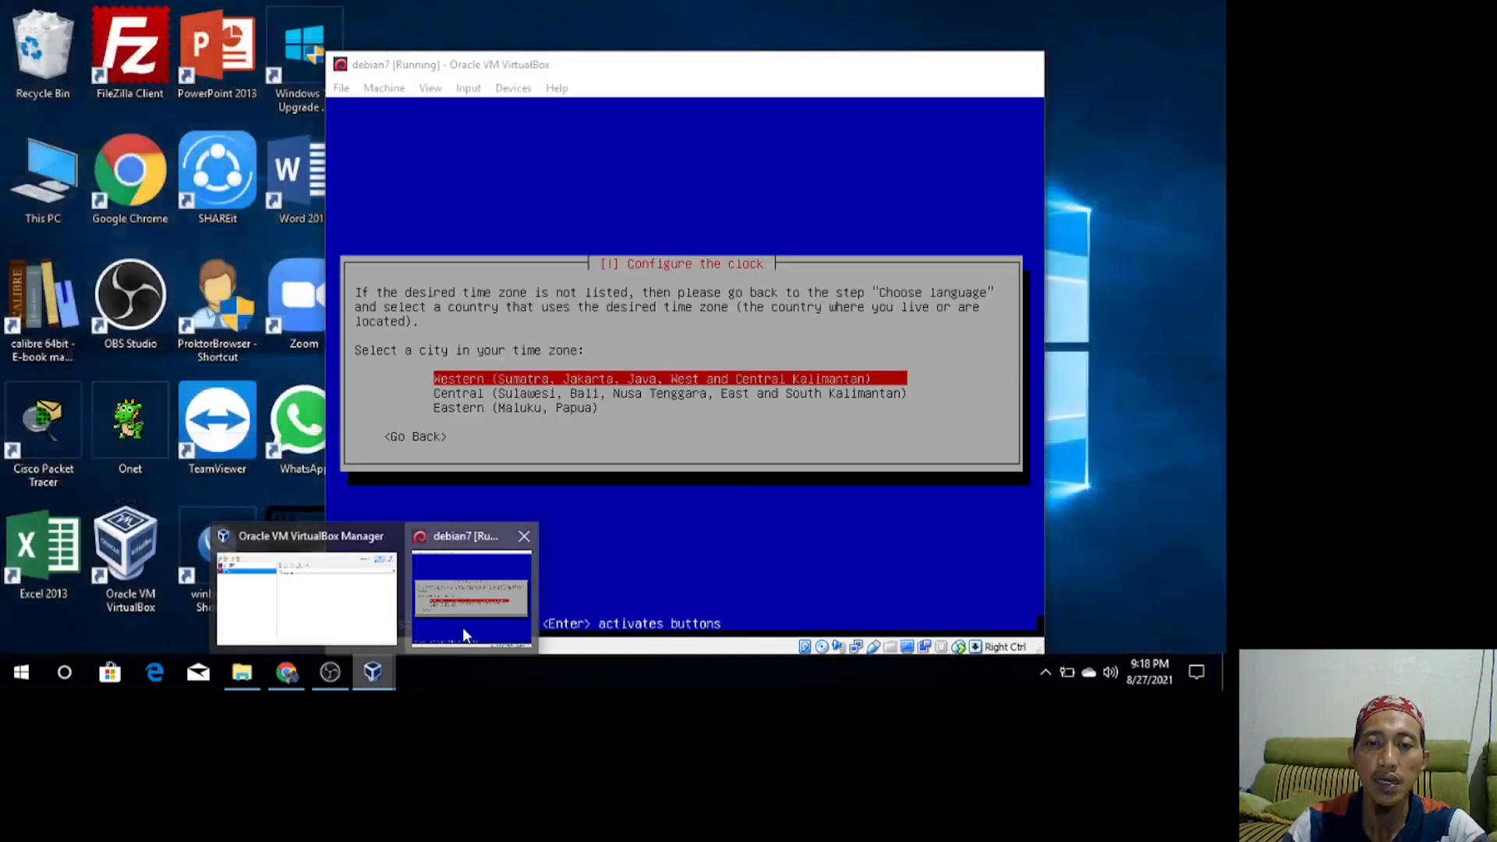
left_click(462, 627)
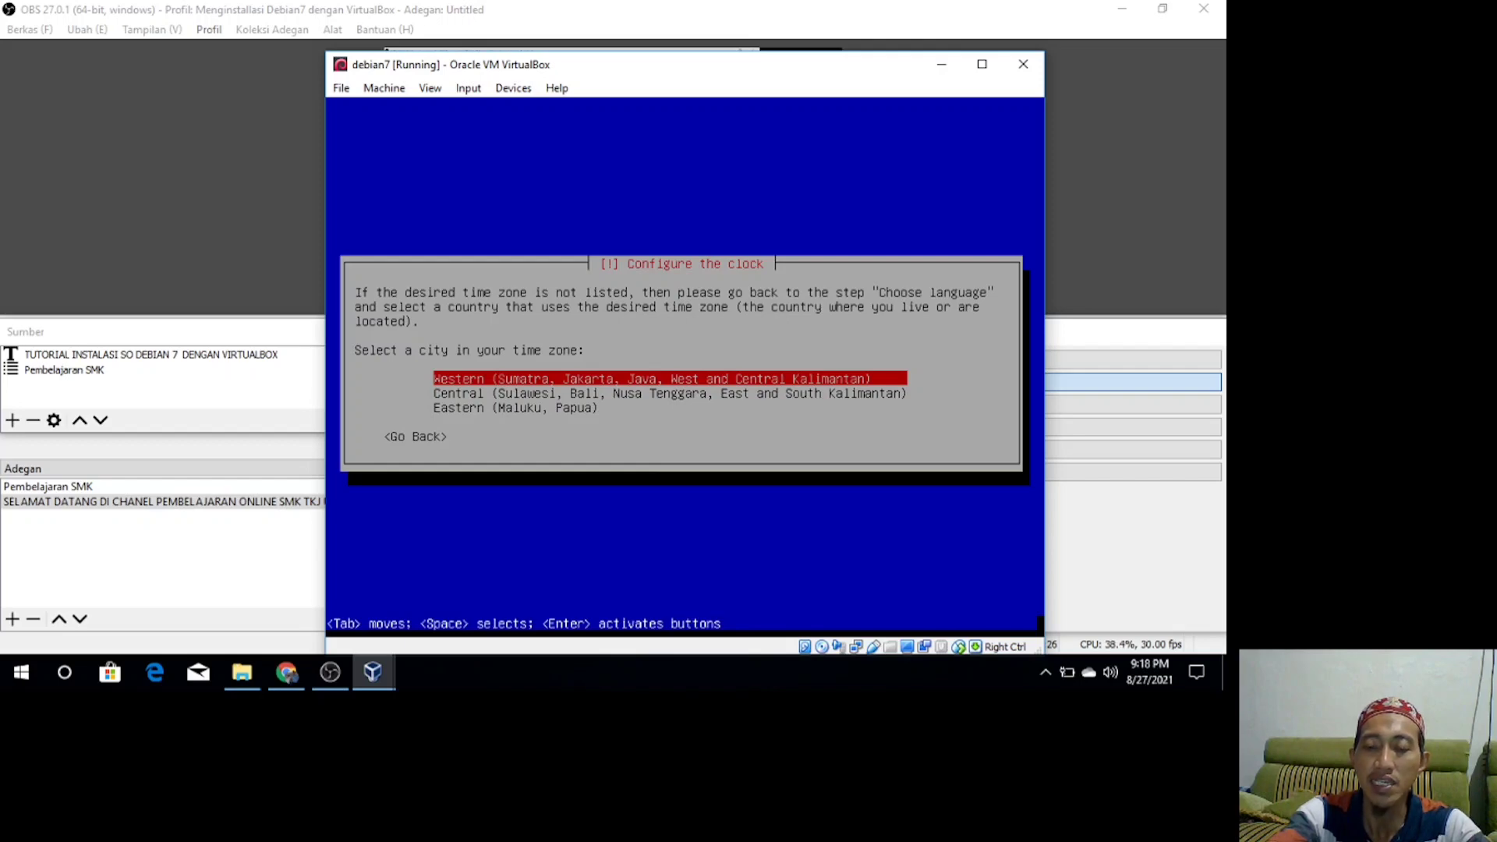
key("Return")
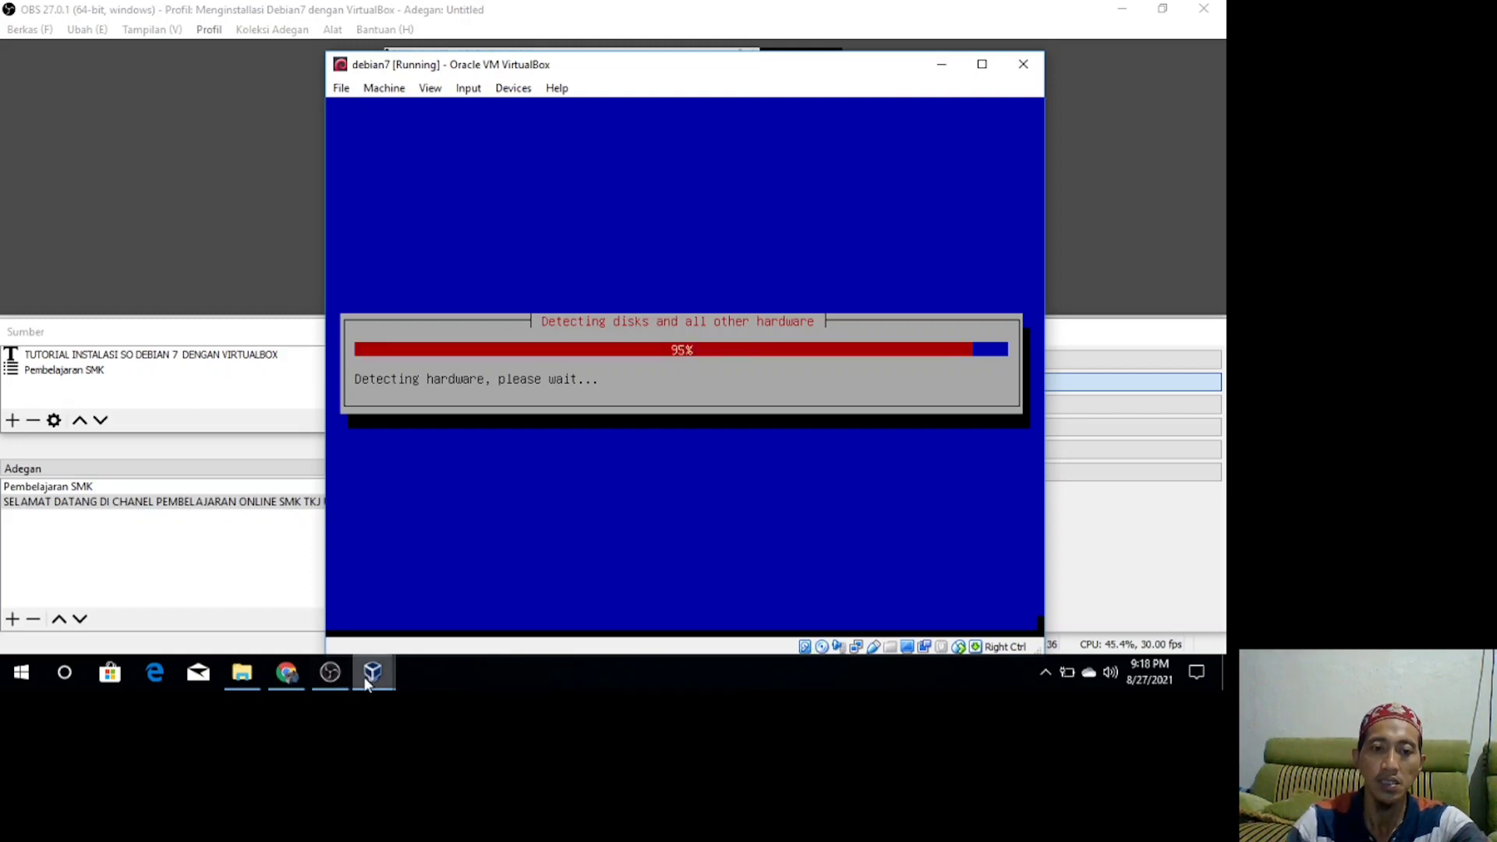
Minimize OBS, Chrome and VirtualBox Manager, then restore VirtualBox Manager and the debian7 machine window.
left_click(1139, 16)
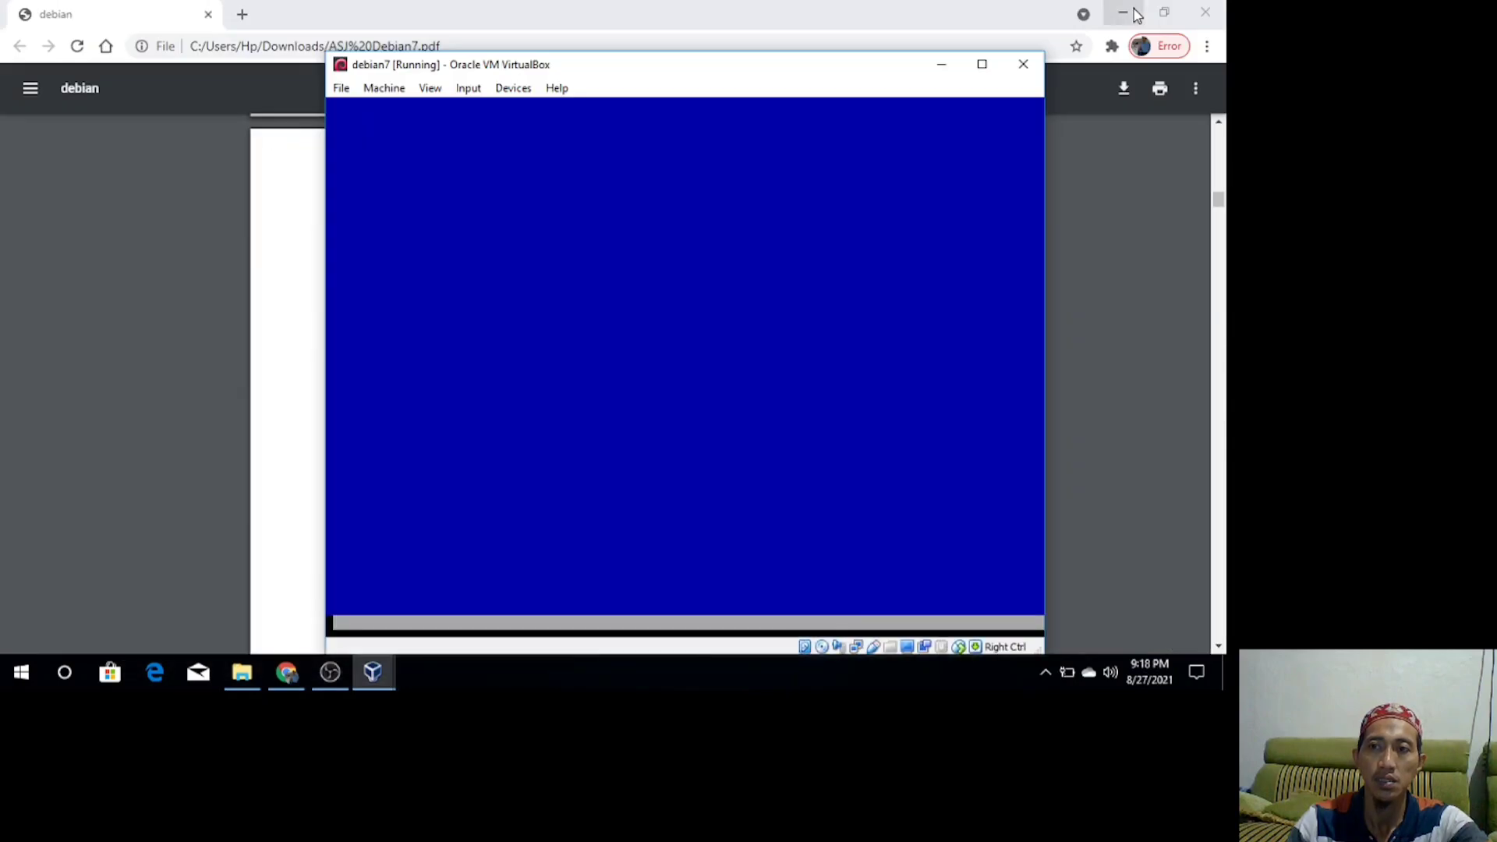
left_click(1124, 13)
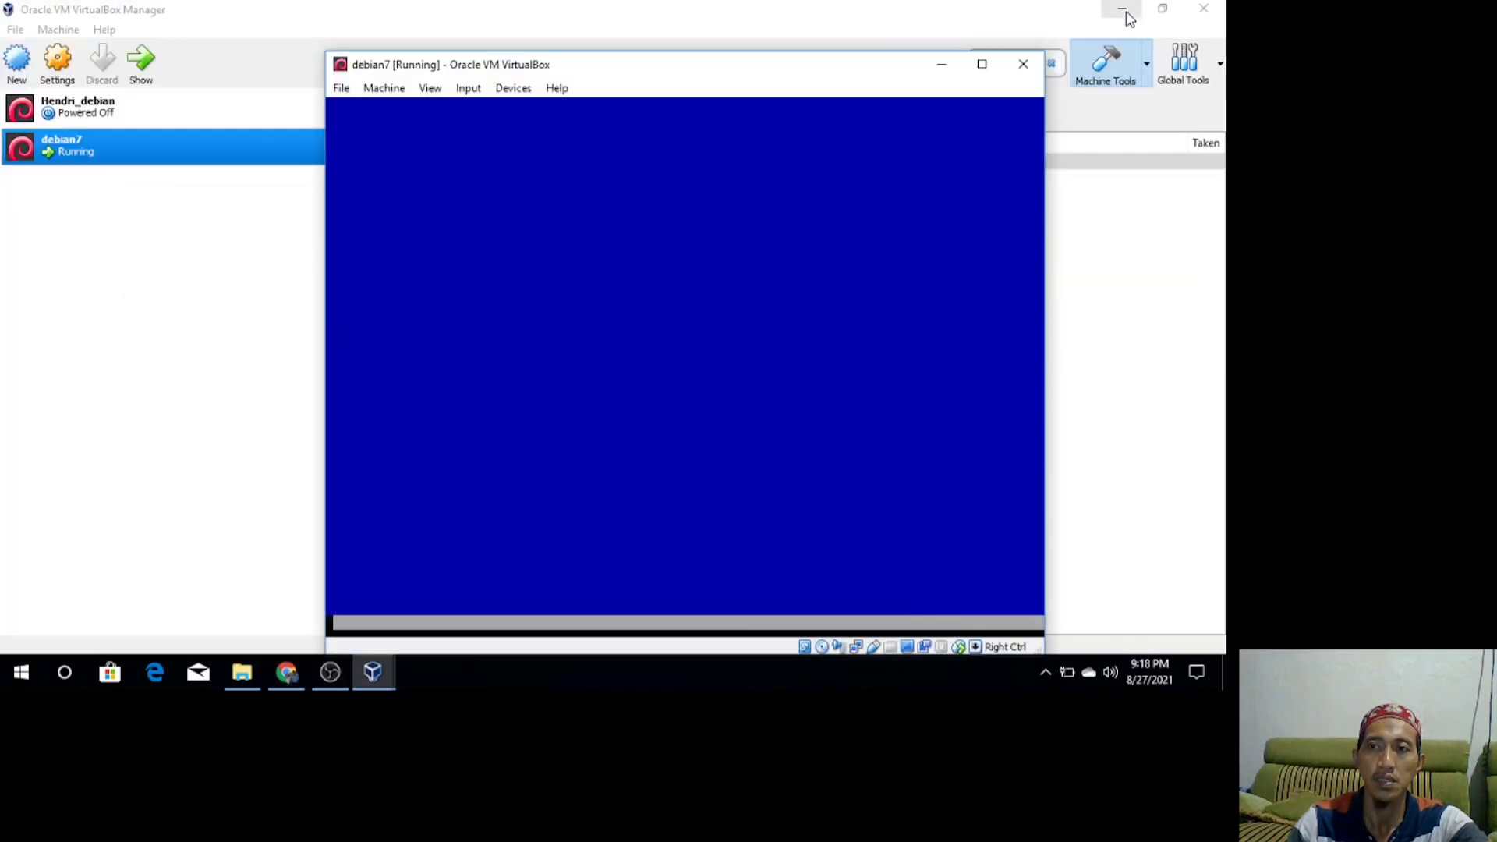
left_click(1124, 11)
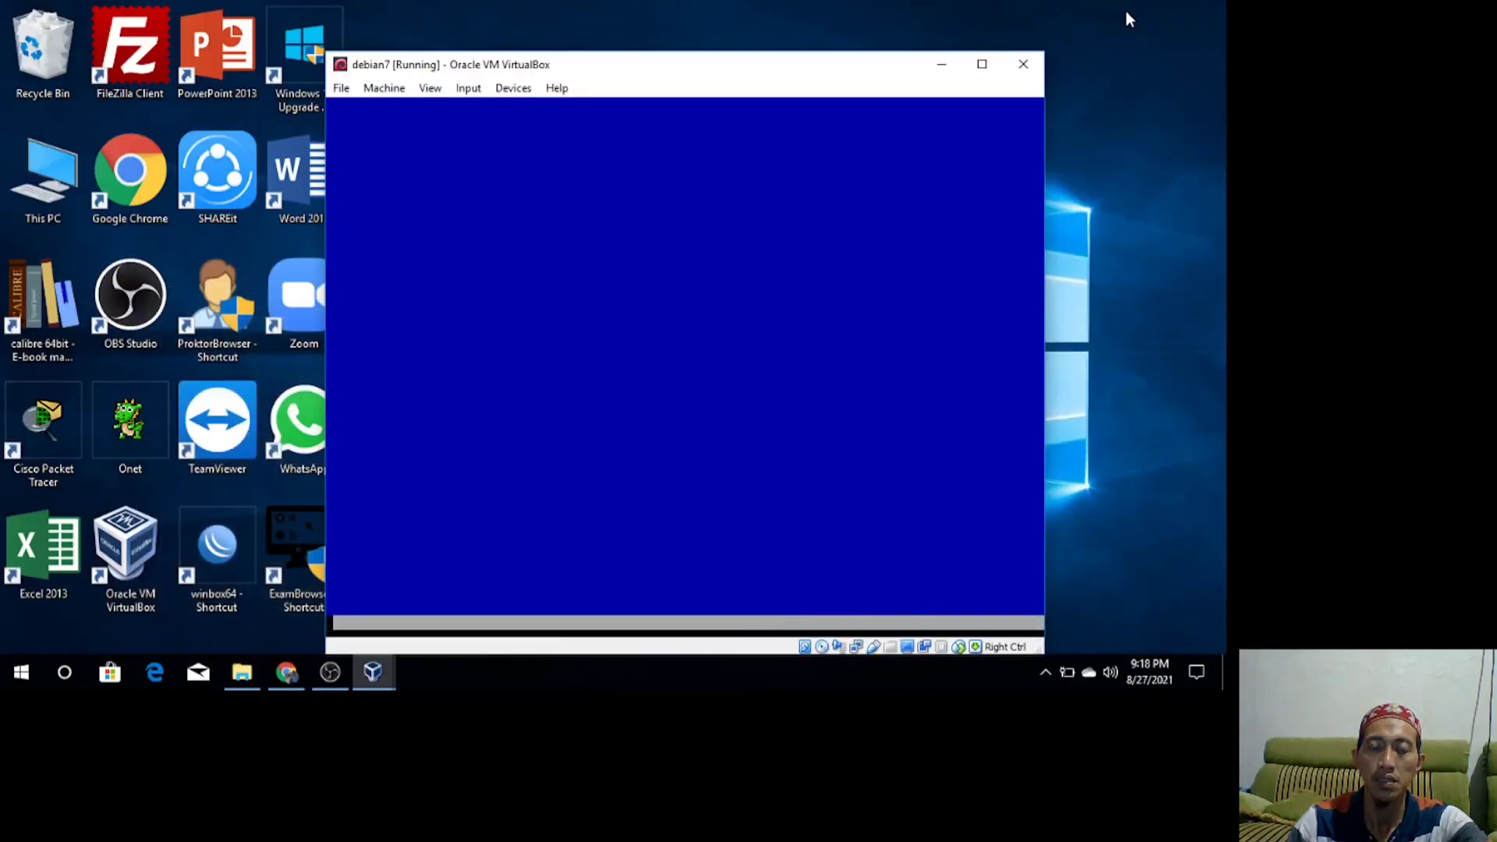
left_click(360, 676)
left_click(343, 618)
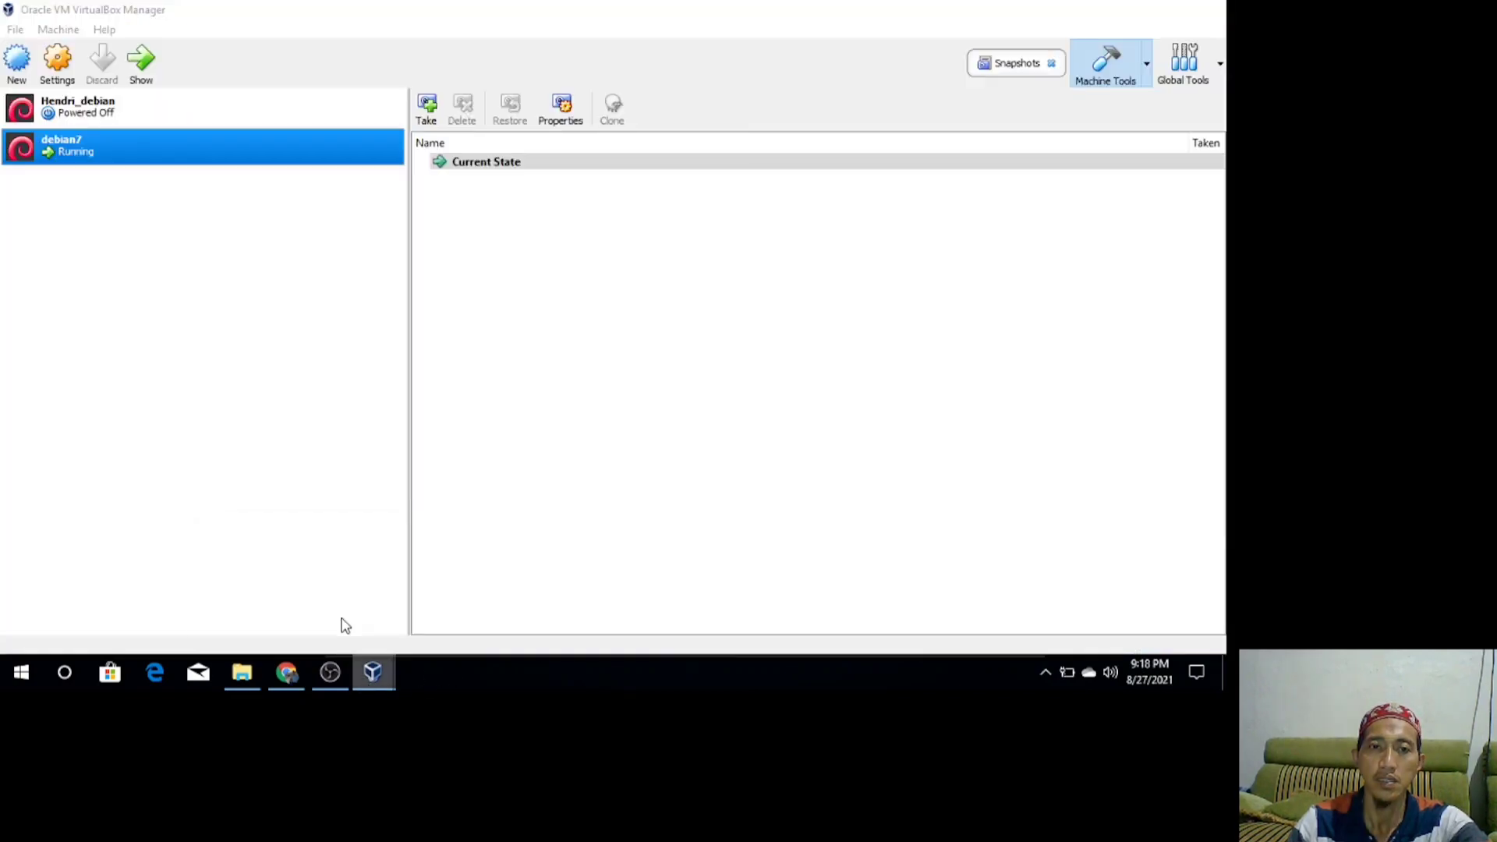
mouse_move(373, 681)
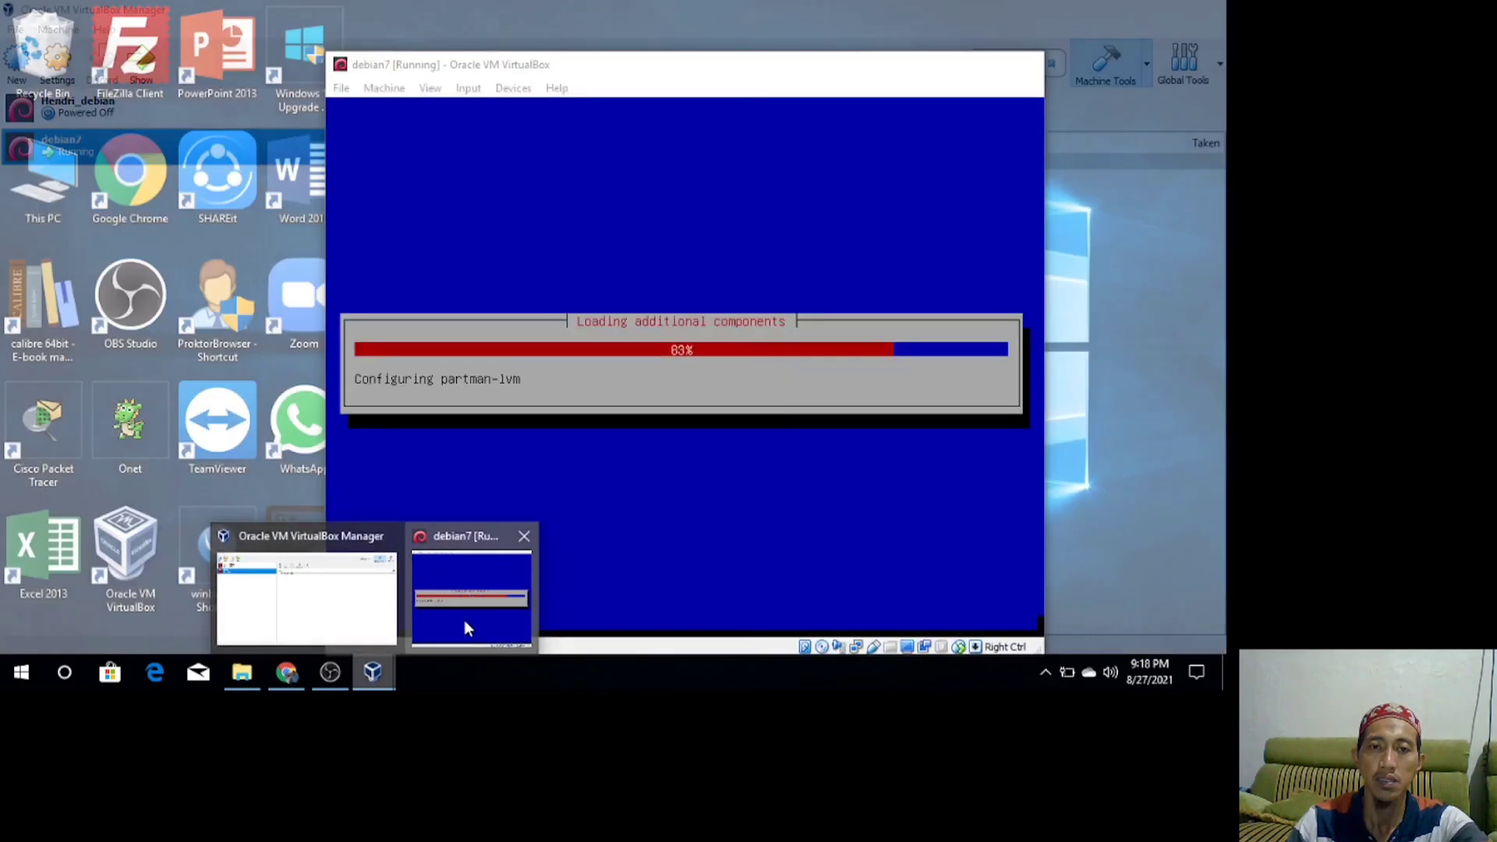
left_click(461, 625)
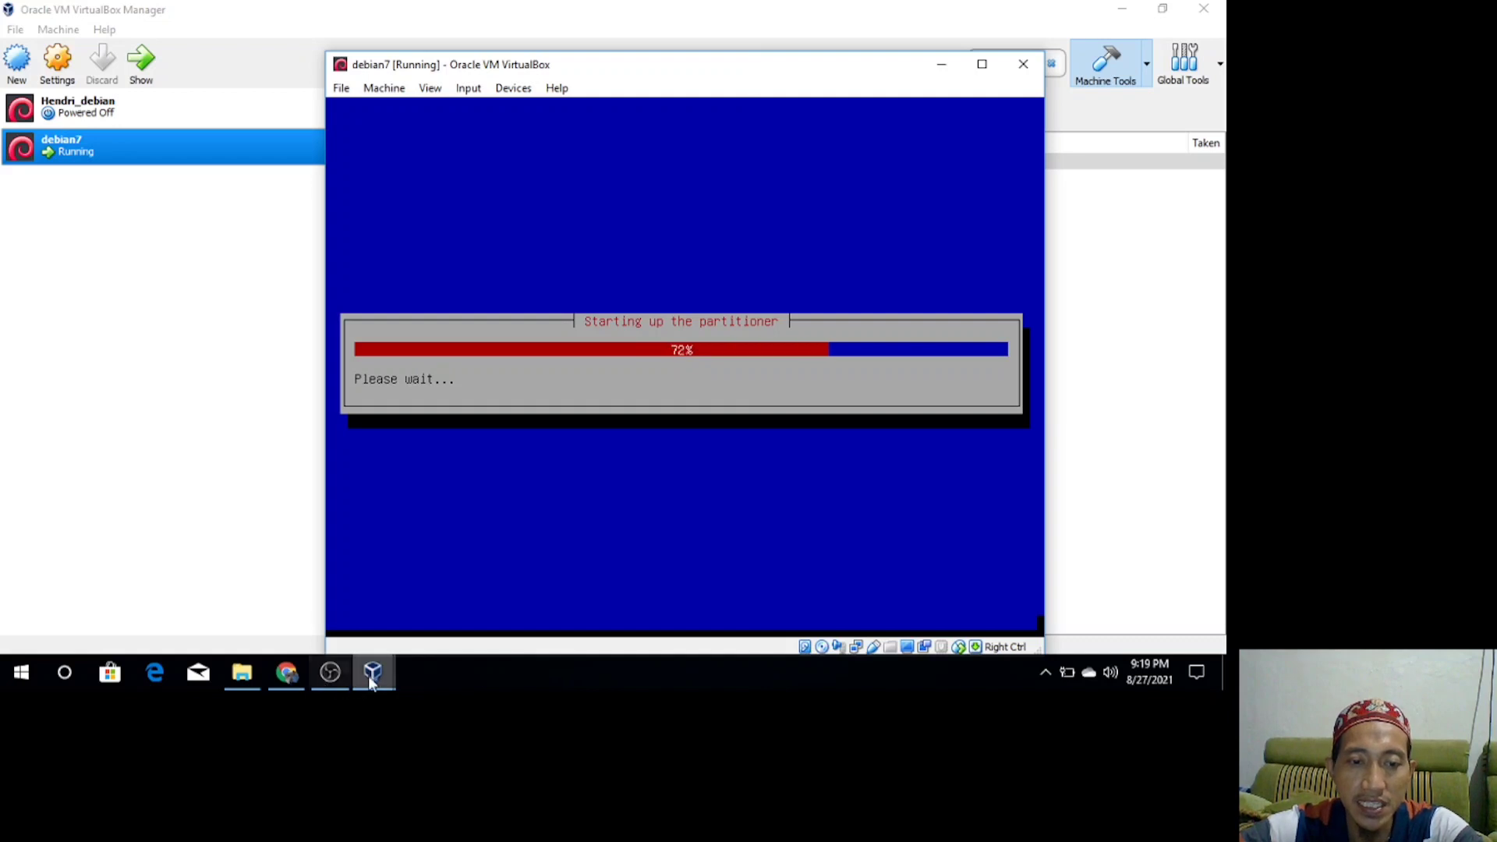
Wait for the Partition disks step listing guided, LVM, encrypted LVM and manual methods.
mouse_move(373, 673)
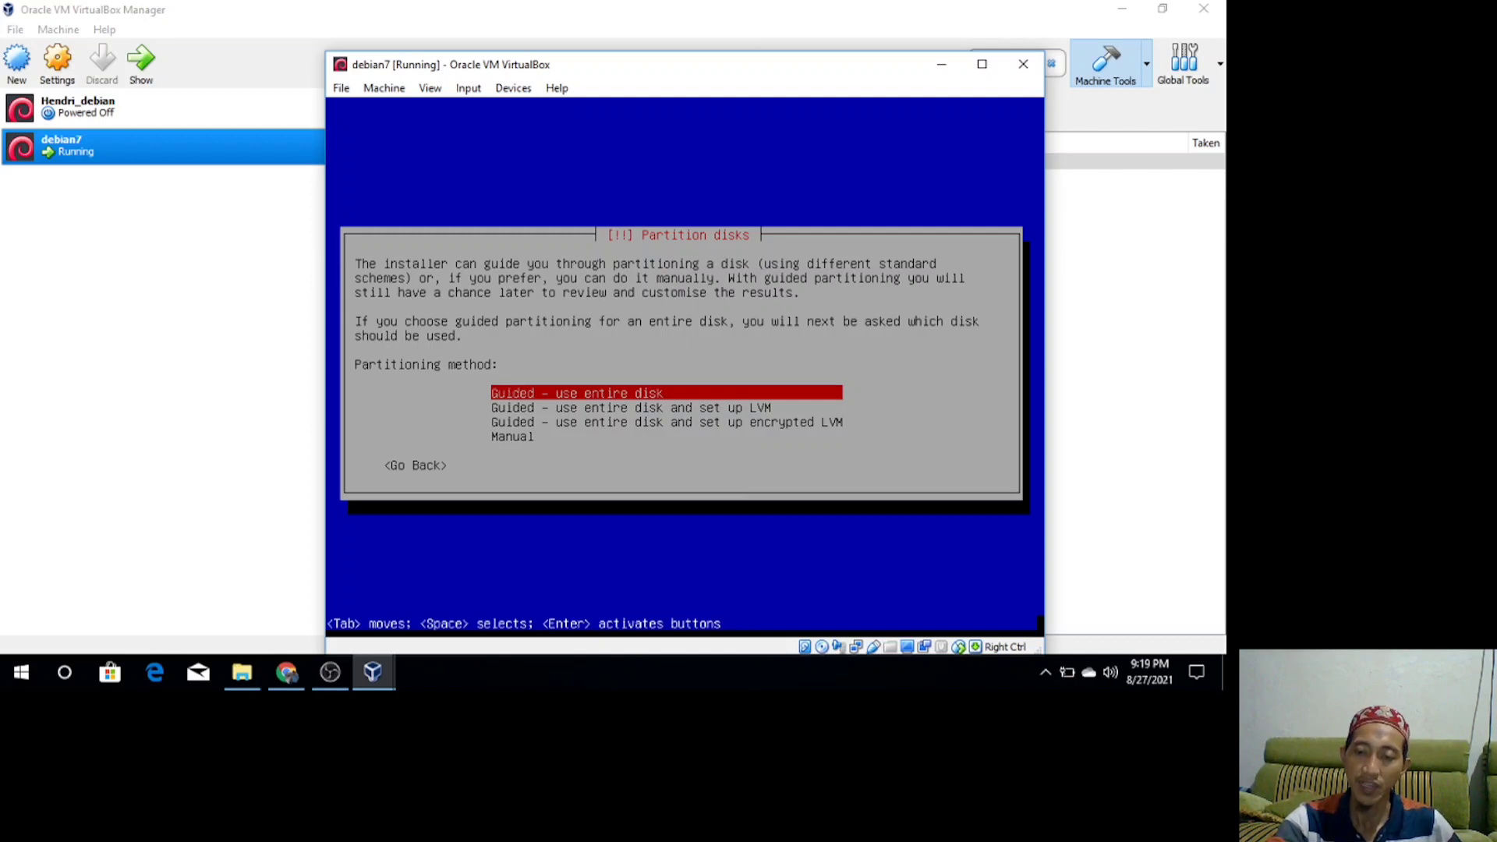
Review the partitioning methods and choose 'Guided - use entire disk'.
key("Down")
key("Down")
key("Down")
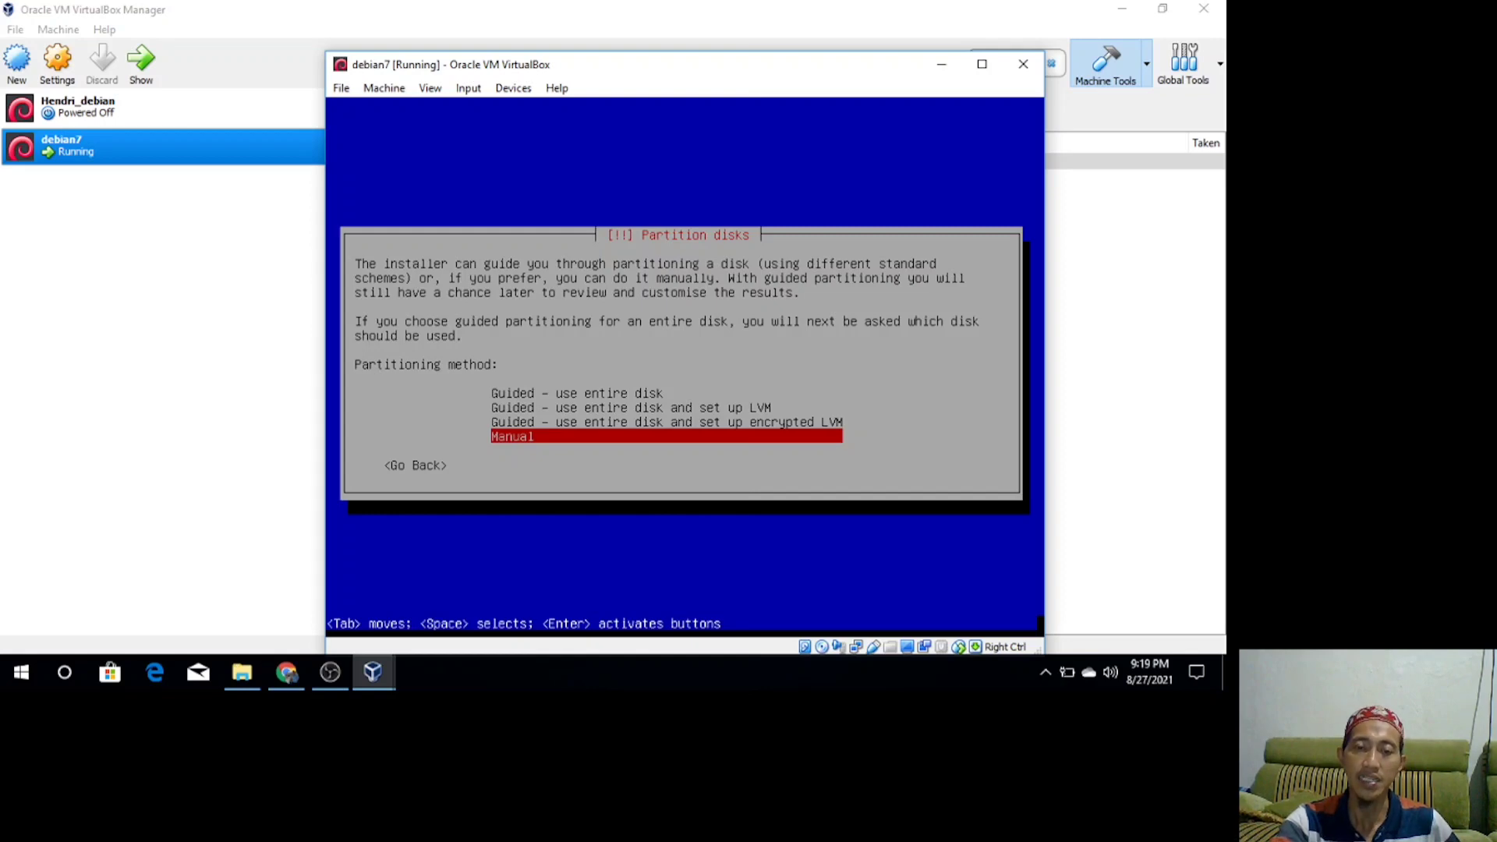
key("Up")
key("Up")
key("Up")
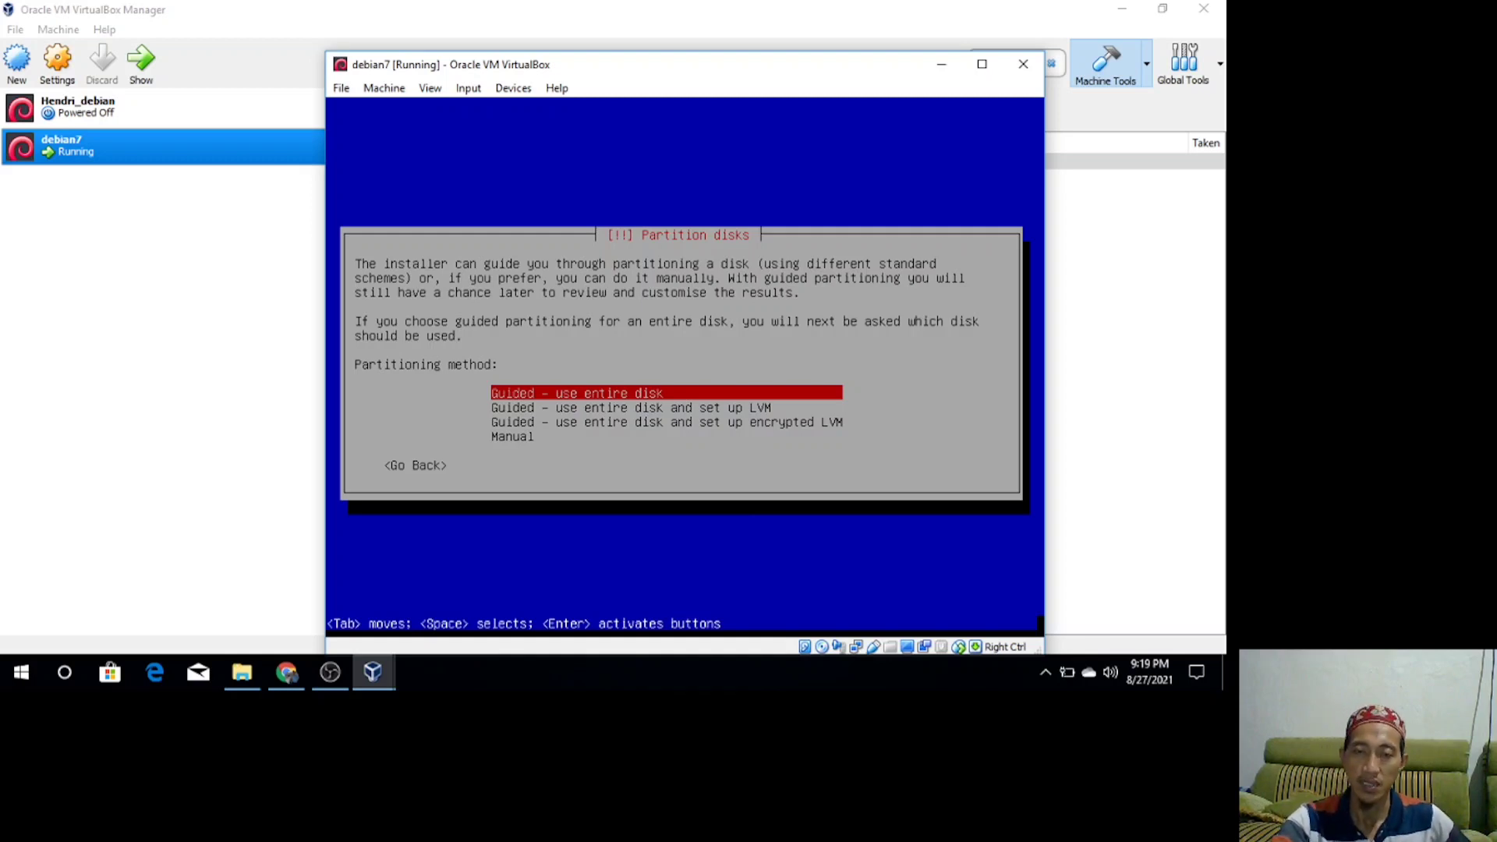
key("Return")
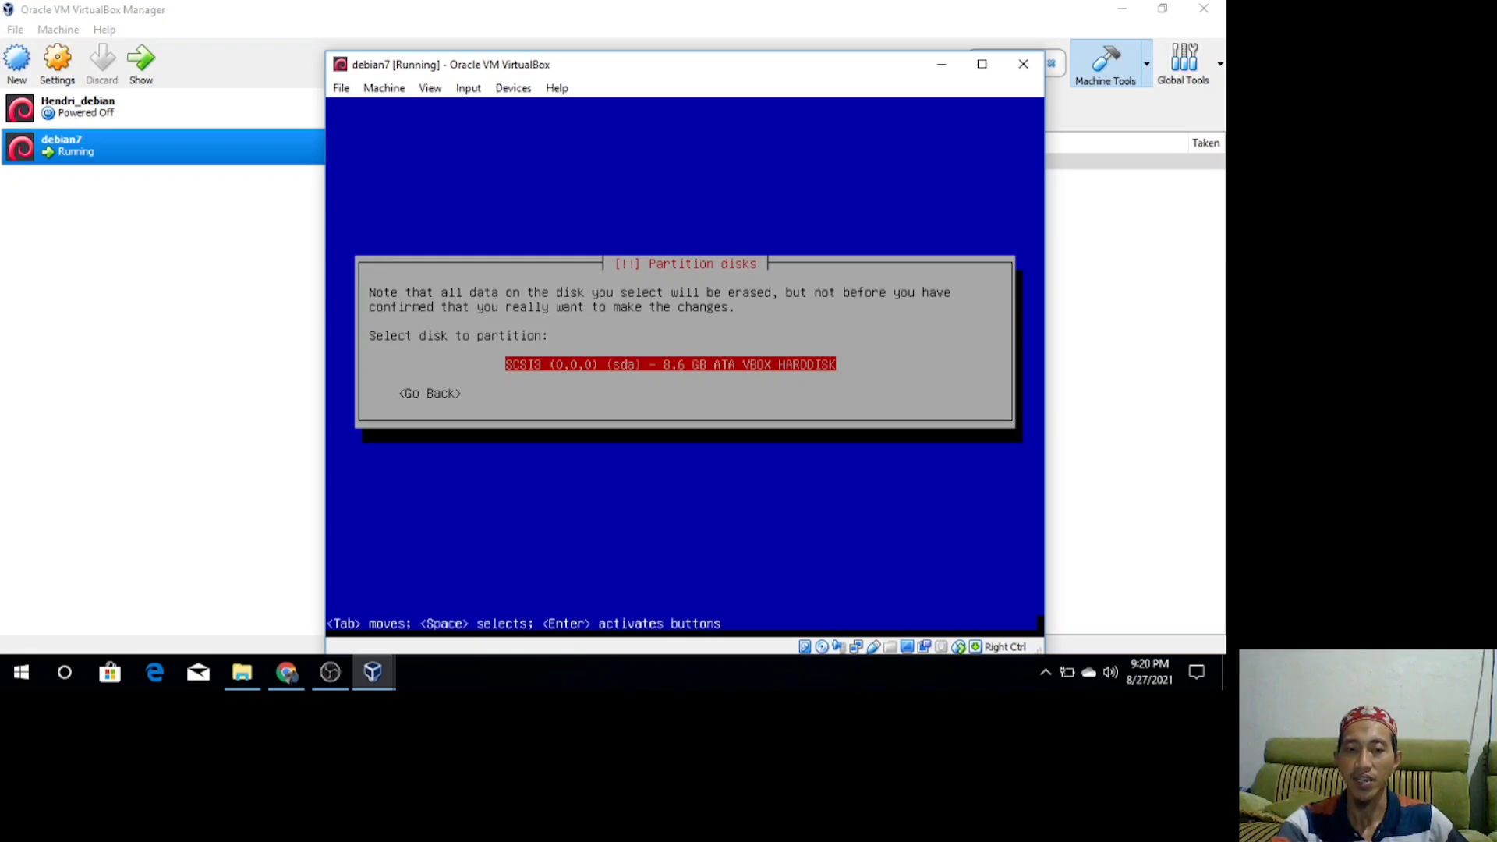
Partition the 8.6 GB SCSI3 VBOX HARDDISK (sda) with all files in one partition.
key("Return")
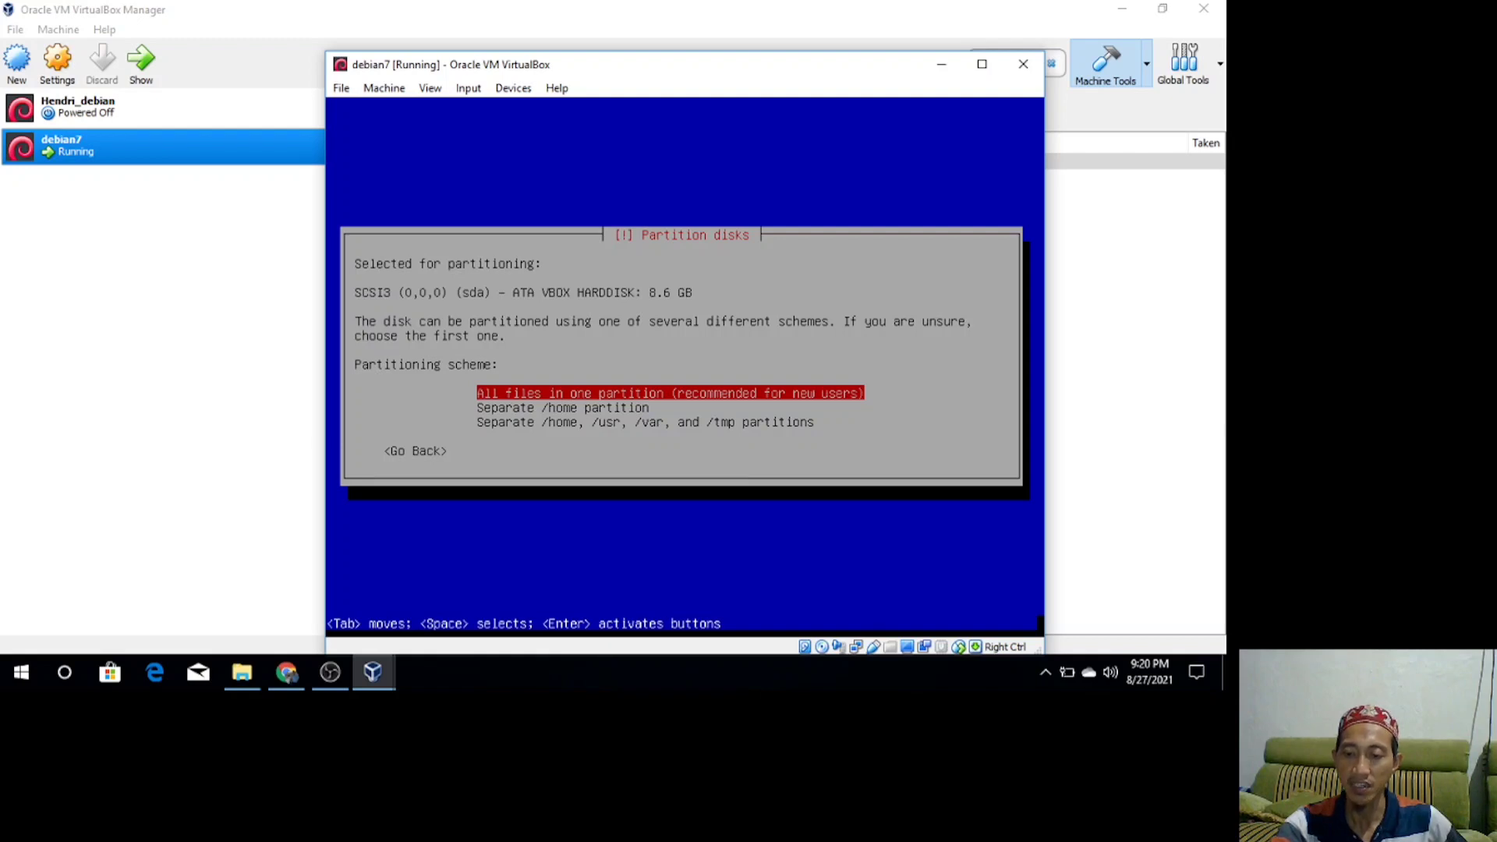
key("Return")
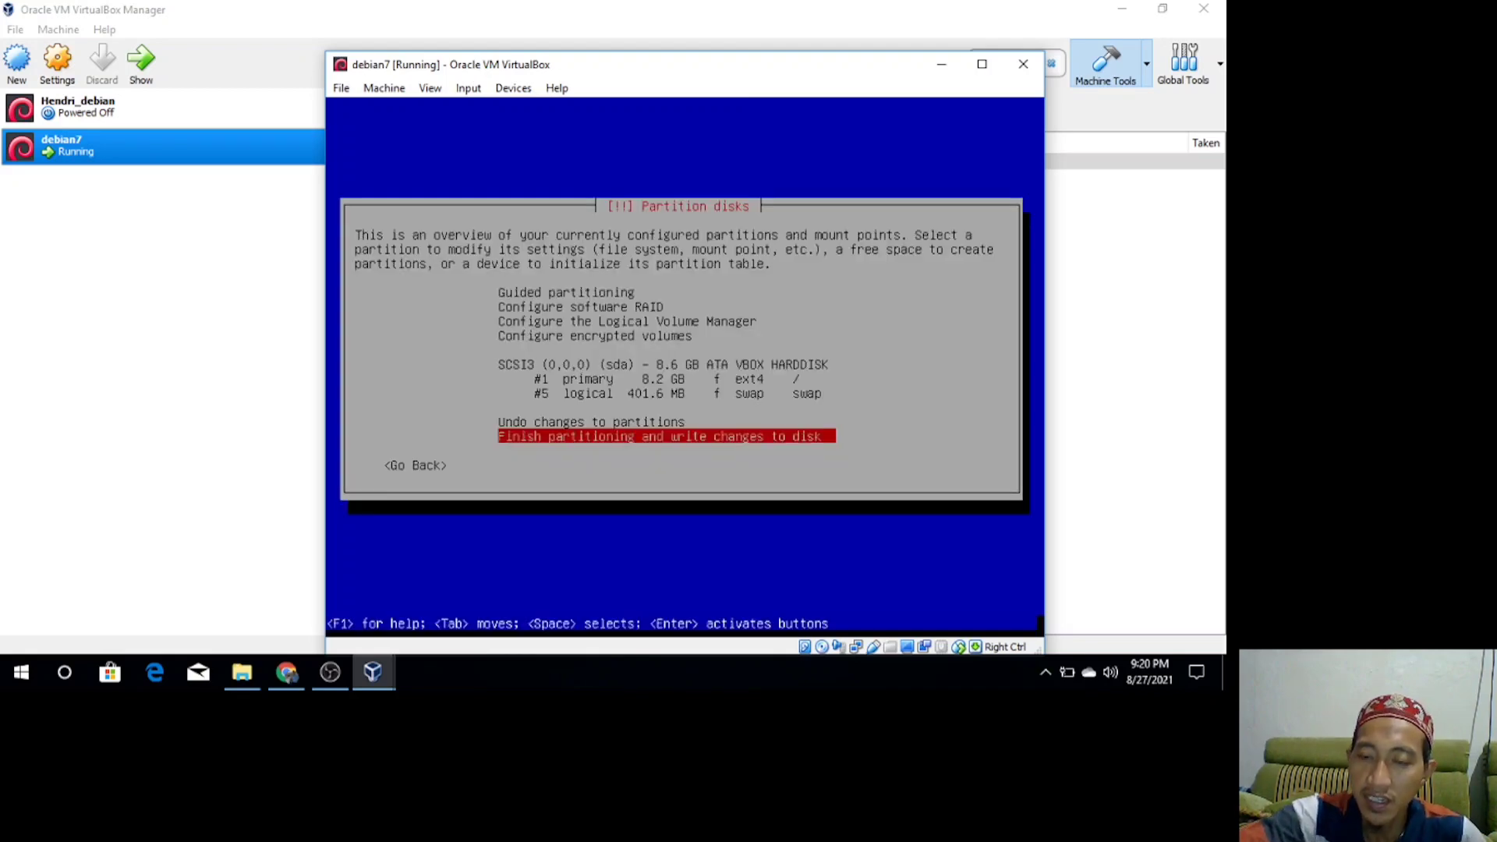
Finish partitioning and answer Yes to write the ext4 and swap partitions to sda.
key("Return")
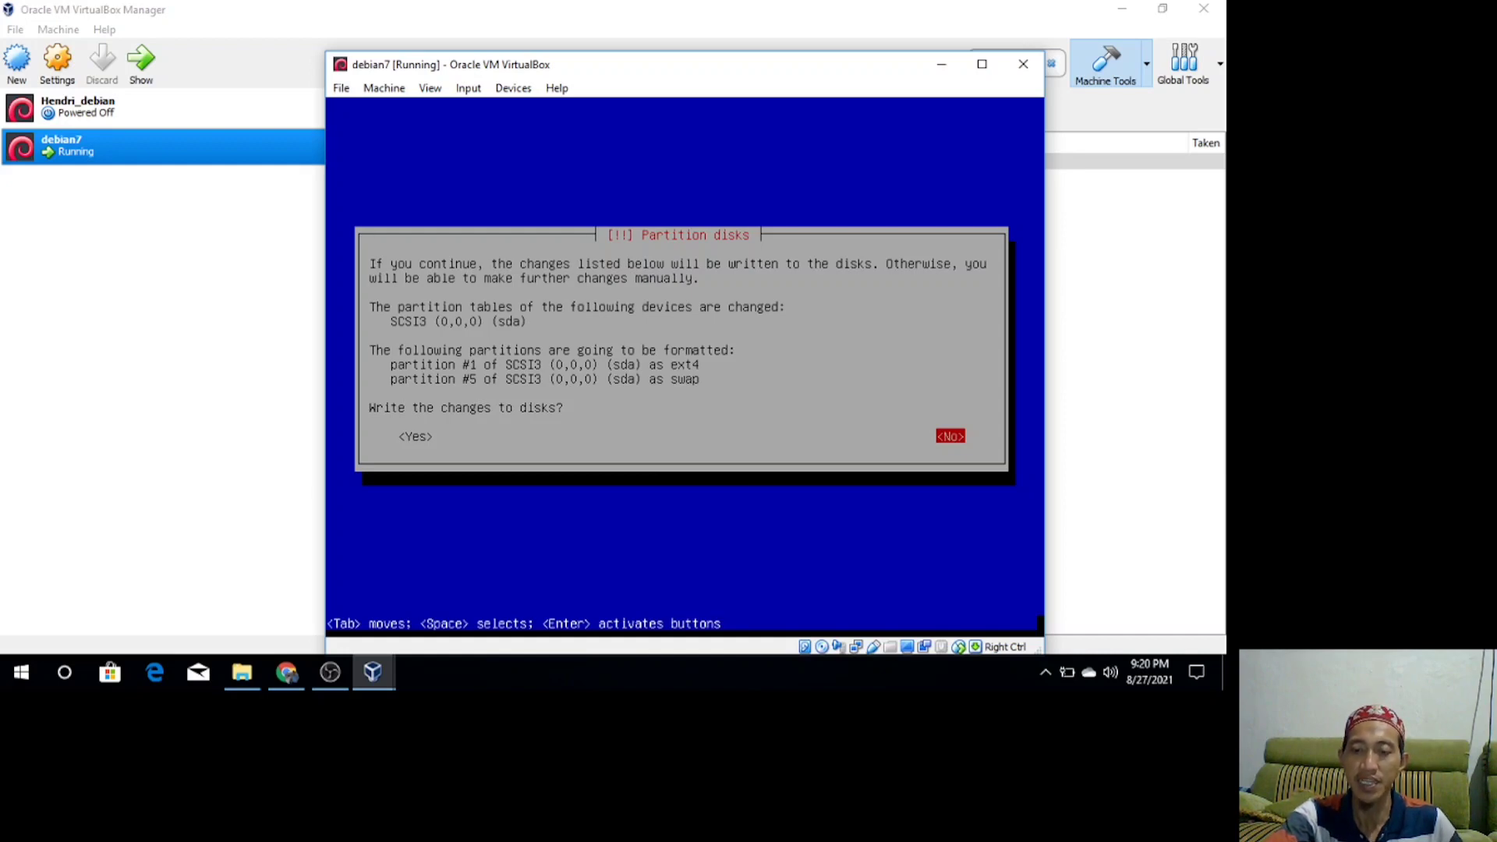
key("Tab")
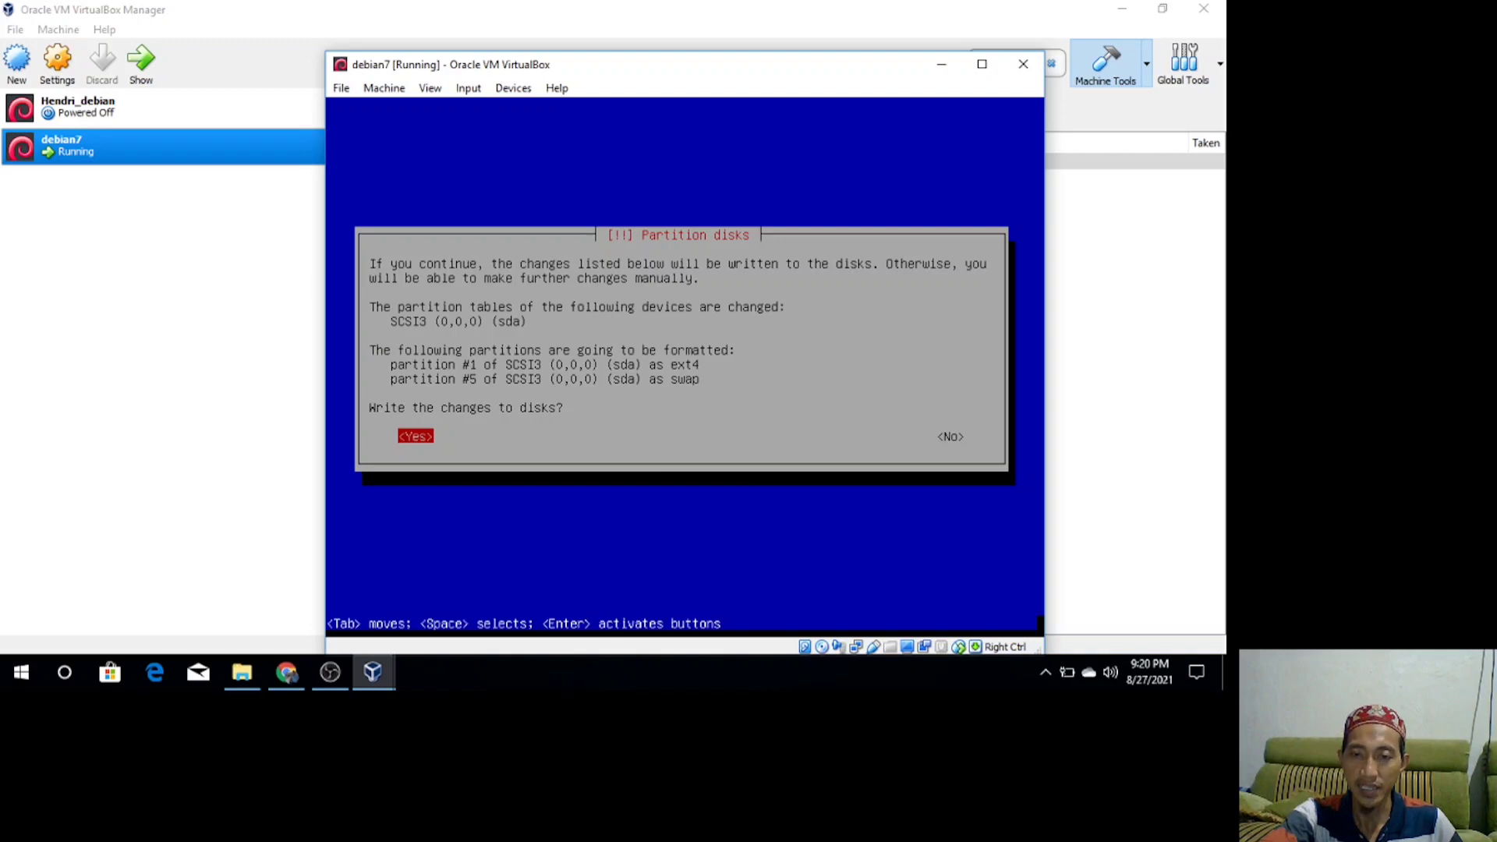
key("Return")
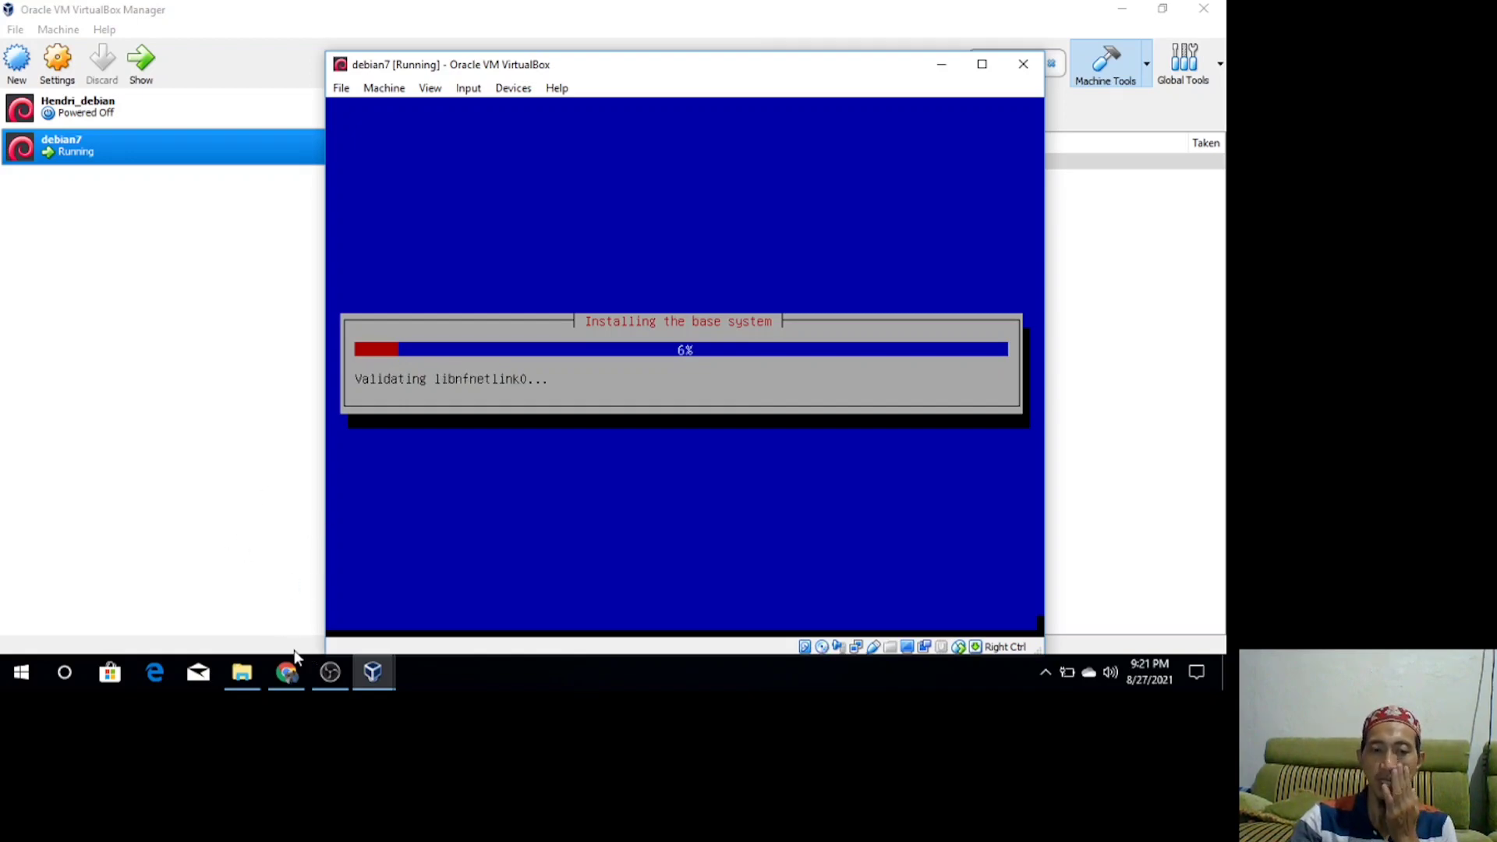
Bring Chrome's Debian PDF guide to the front while the base system installs.
left_click(296, 678)
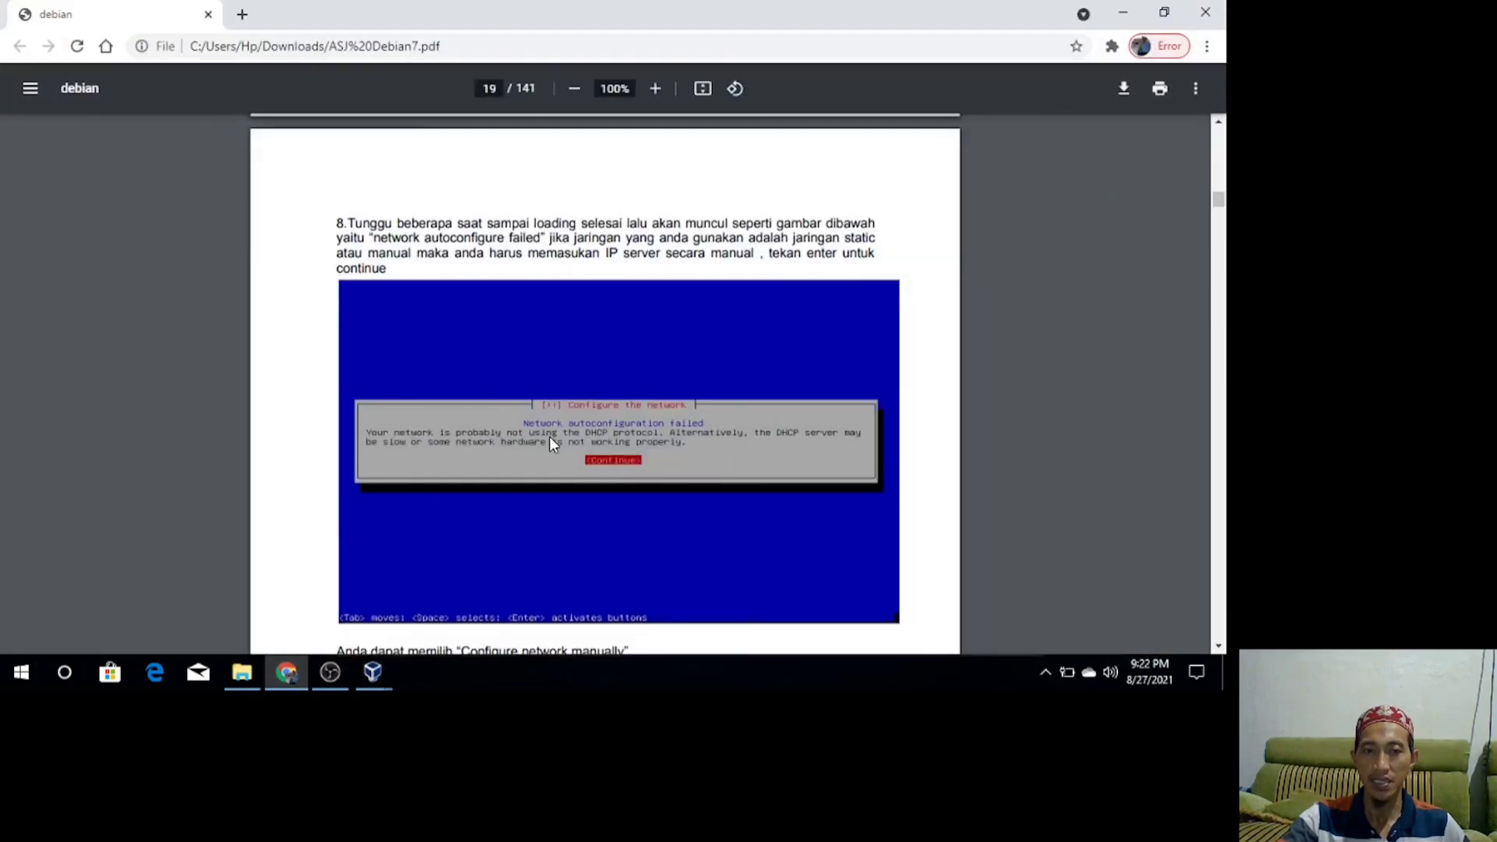
scroll(550, 437, "up", 3)
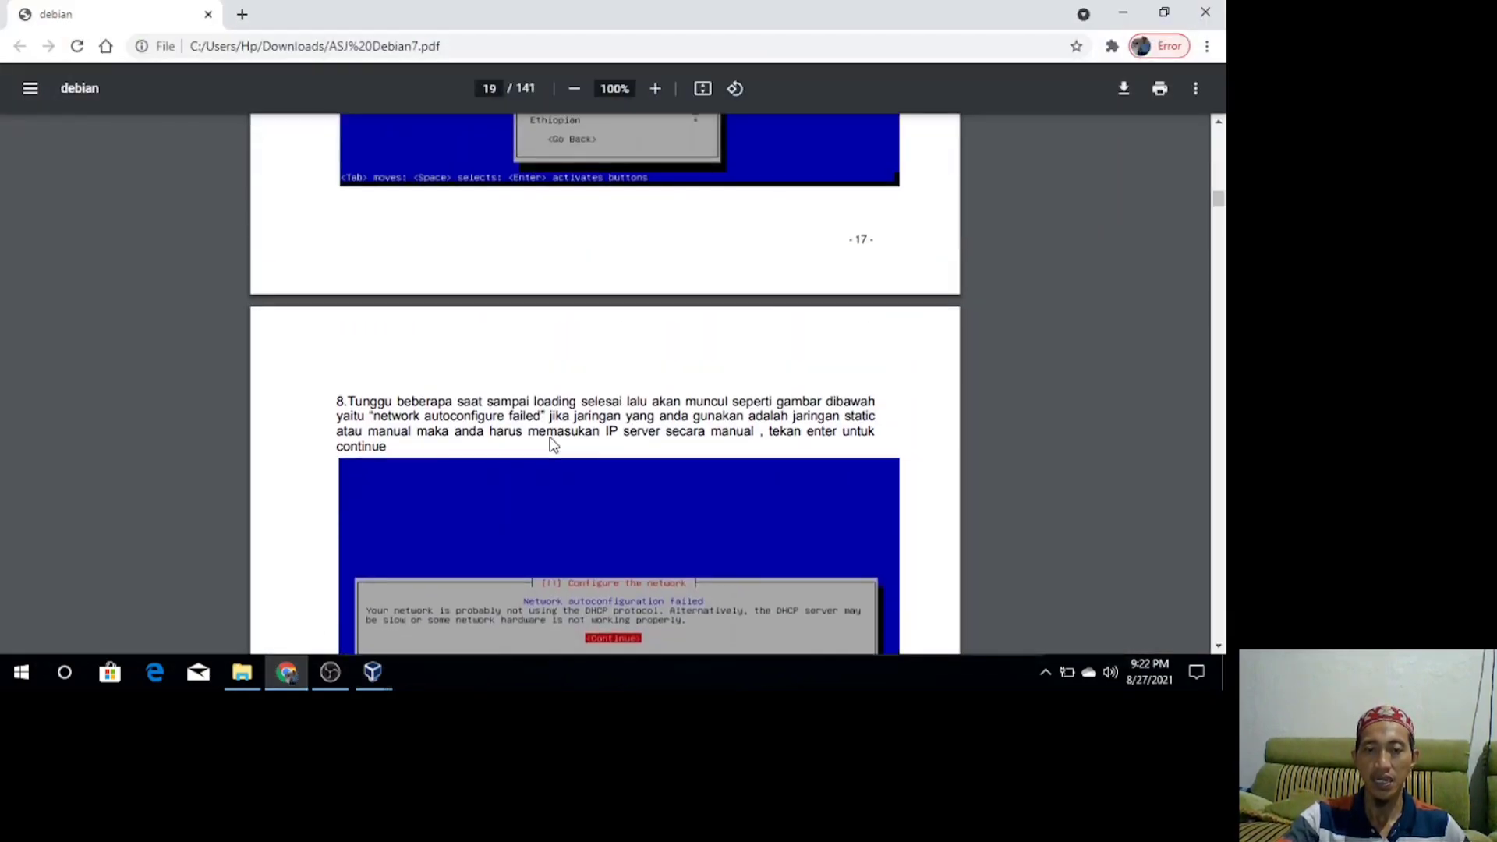
scroll(553, 445, "up", 1)
scroll(550, 439, "up", 4)
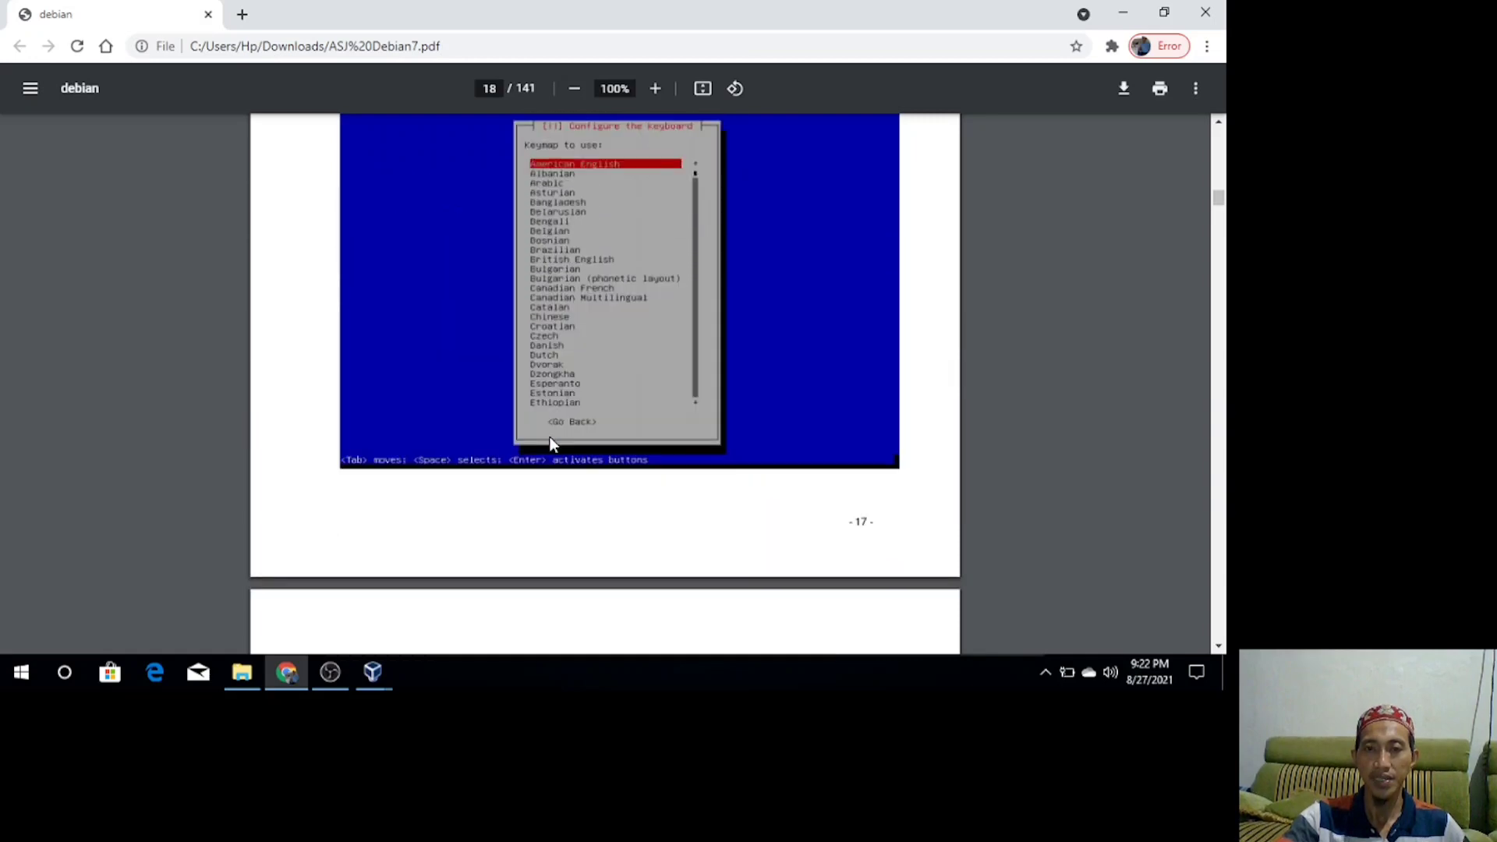
scroll(549, 444, "up", 3)
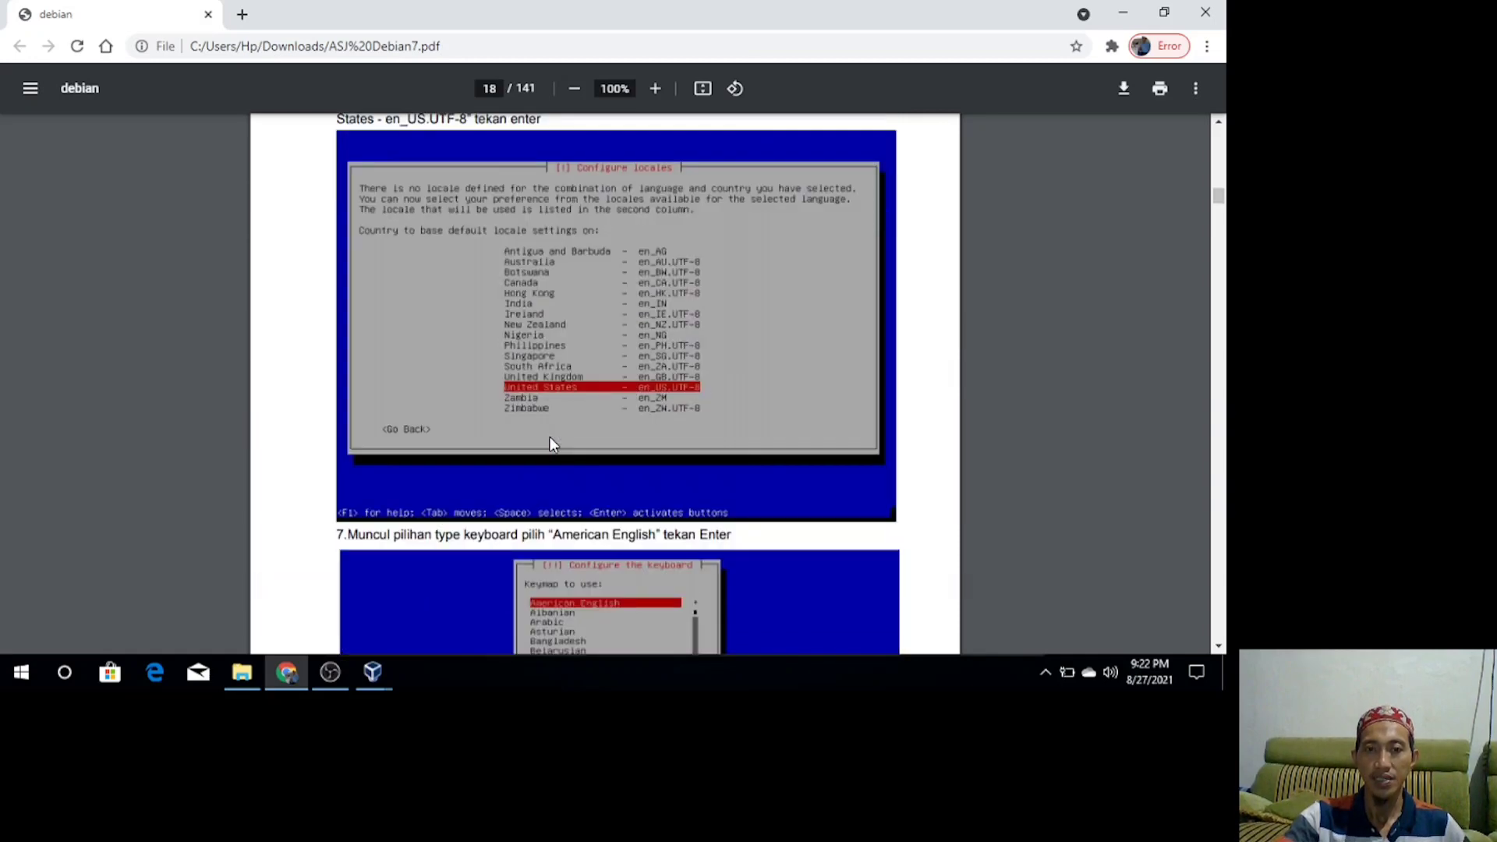
scroll(550, 442, "down", 1)
scroll(550, 442, "up", 1)
scroll(550, 442, "down", 1)
scroll(550, 444, "down", 3)
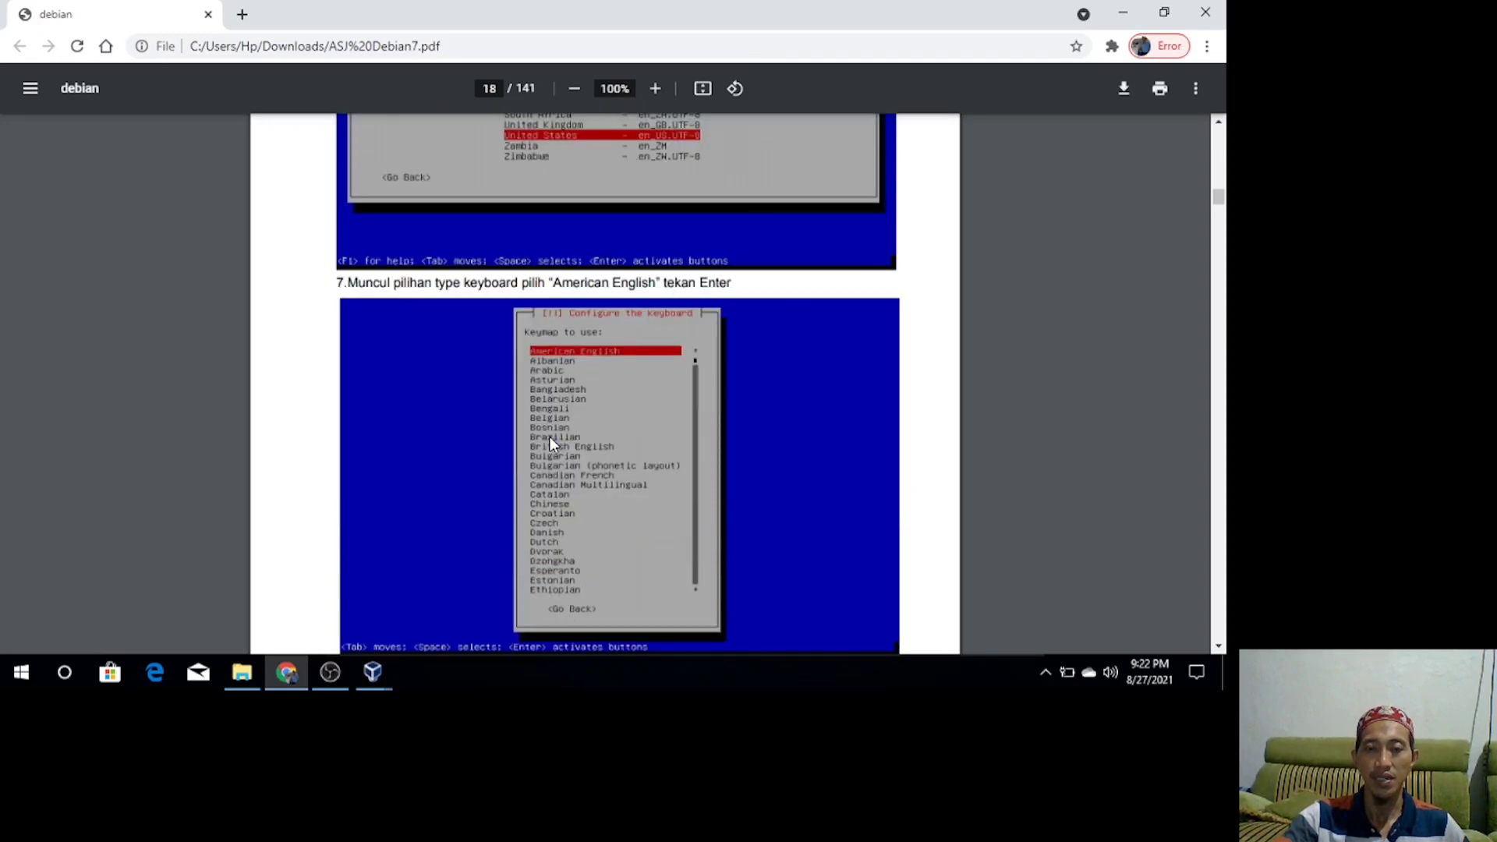
scroll(549, 443, "down", 2)
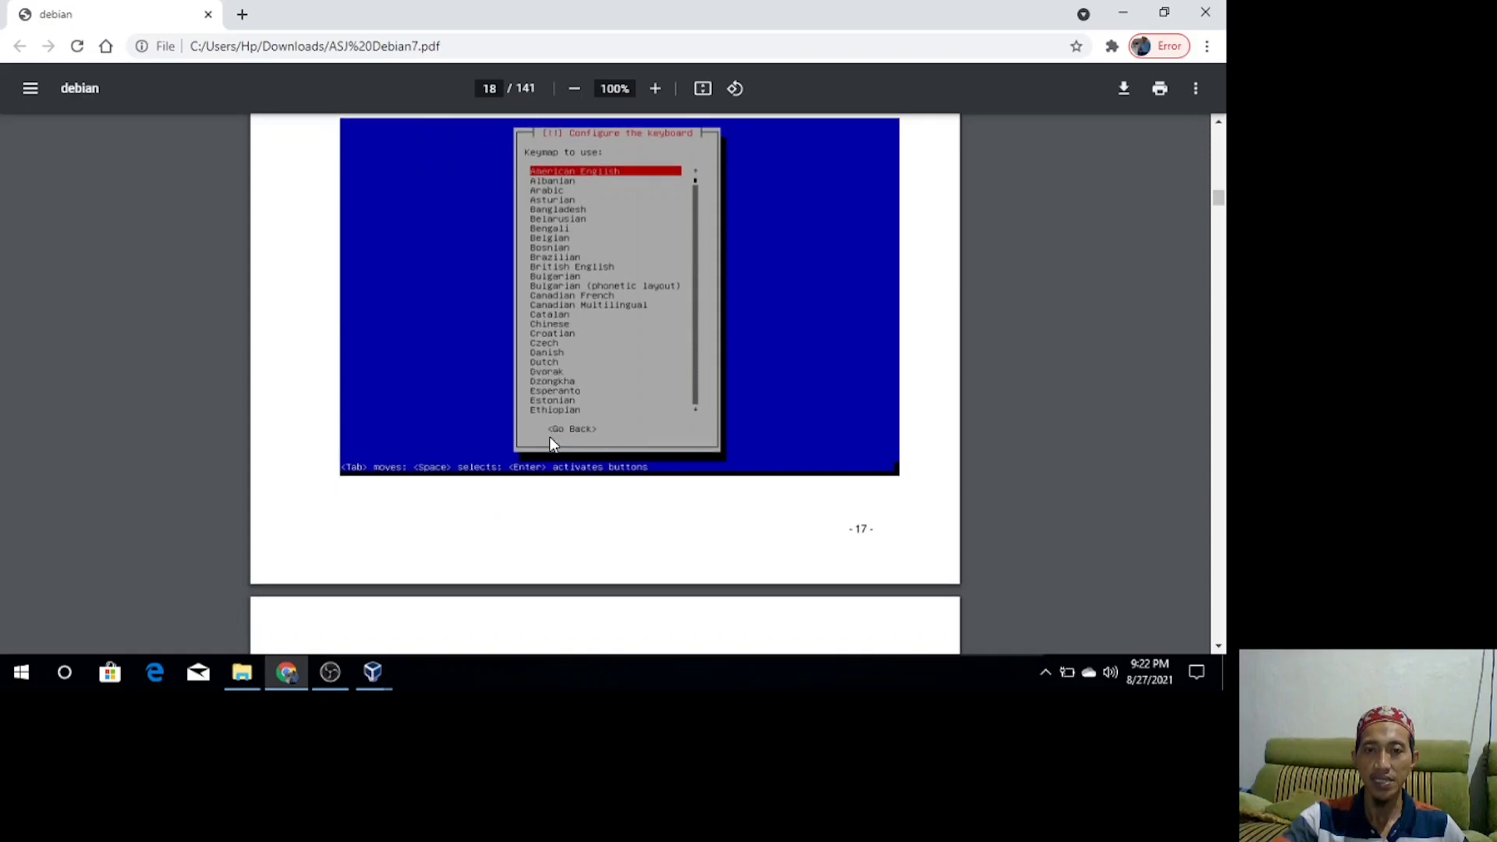
scroll(550, 442, "down", 3)
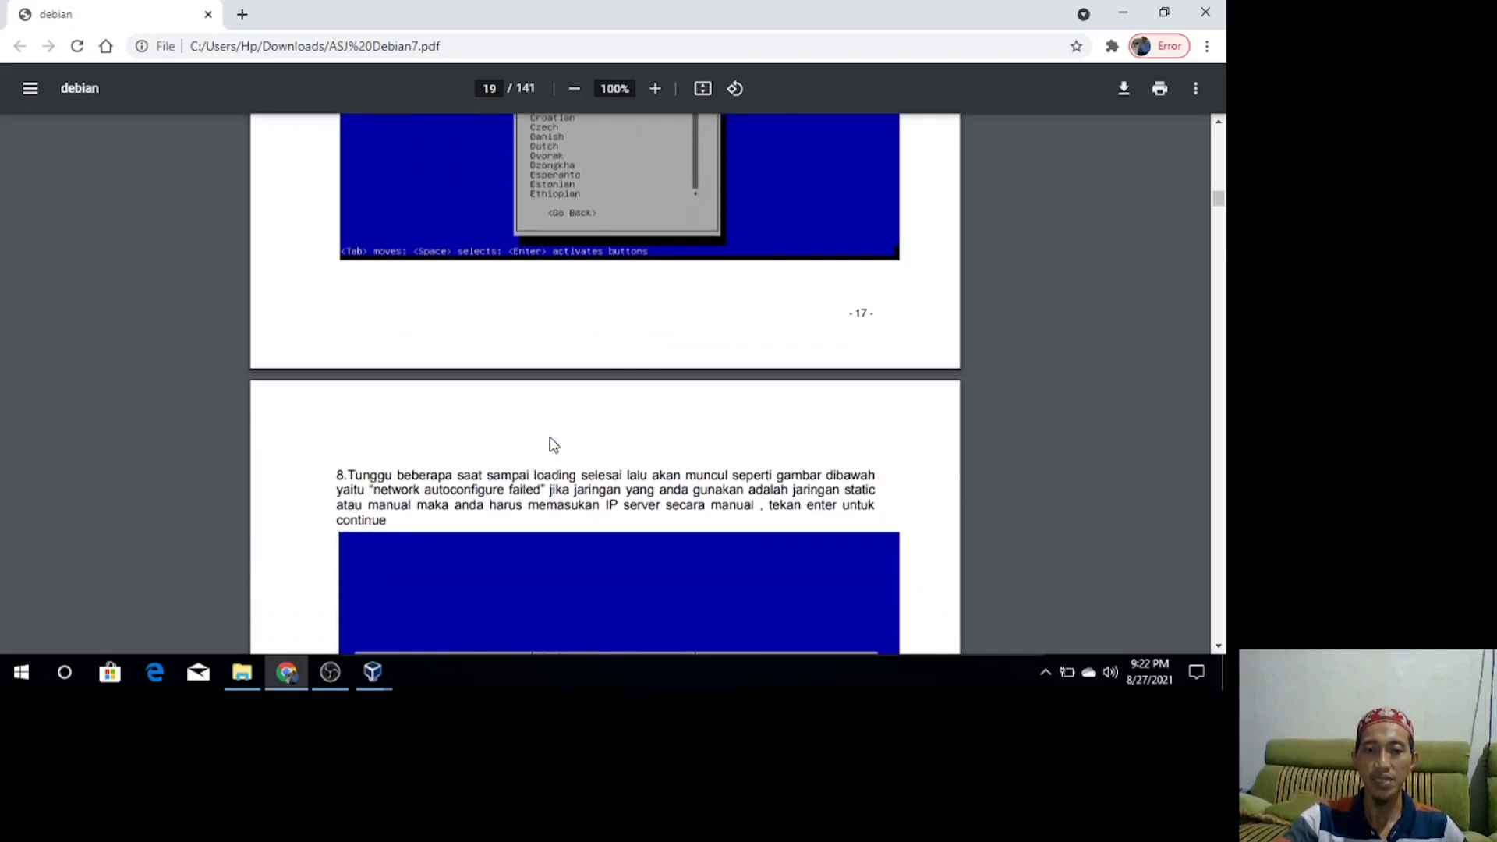
scroll(553, 445, "down", 1)
scroll(550, 443, "down", 3)
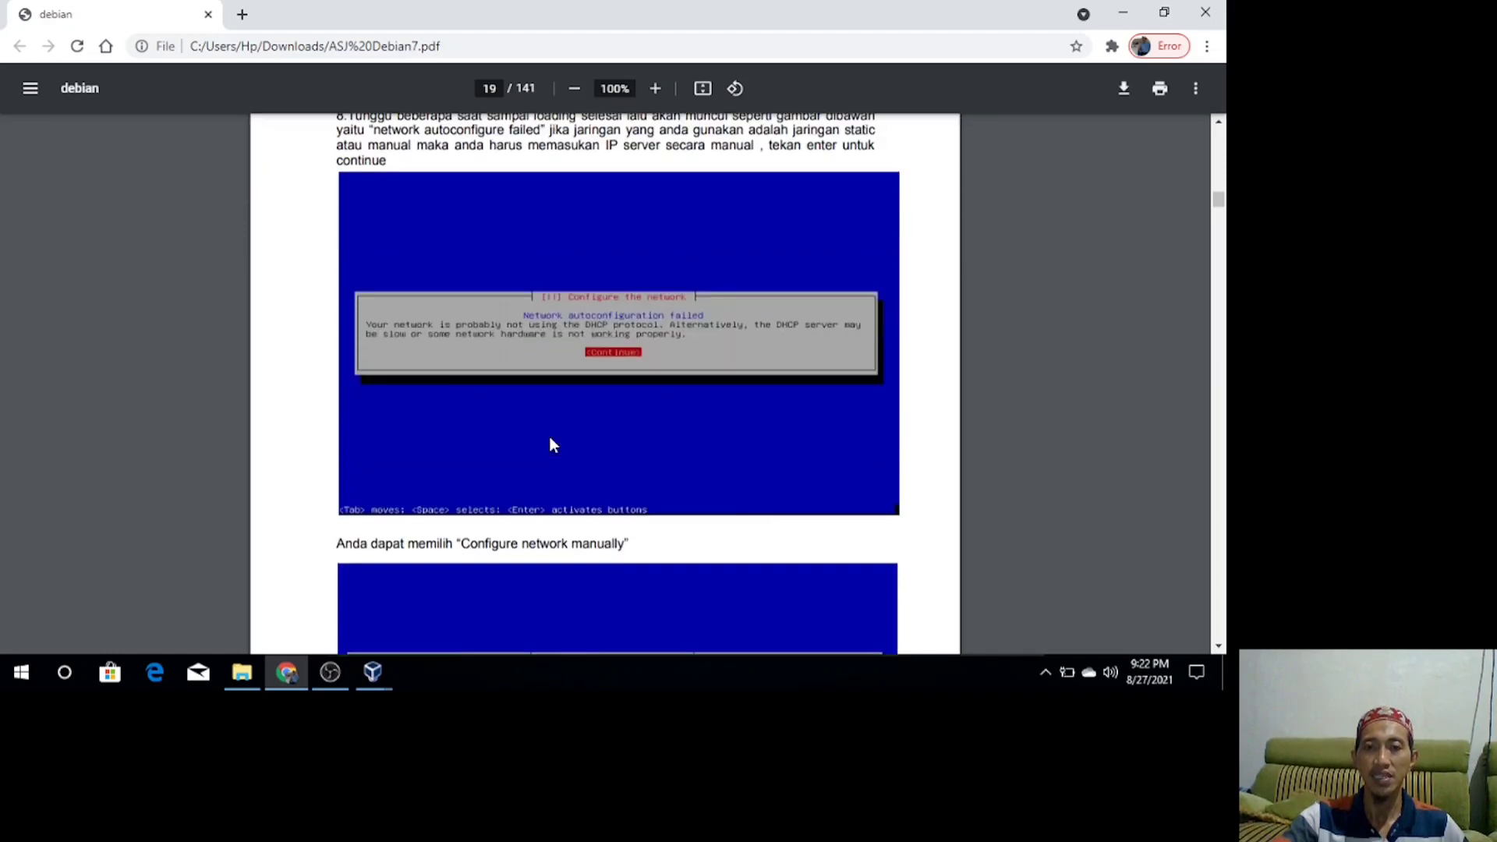
scroll(552, 445, "up", 1)
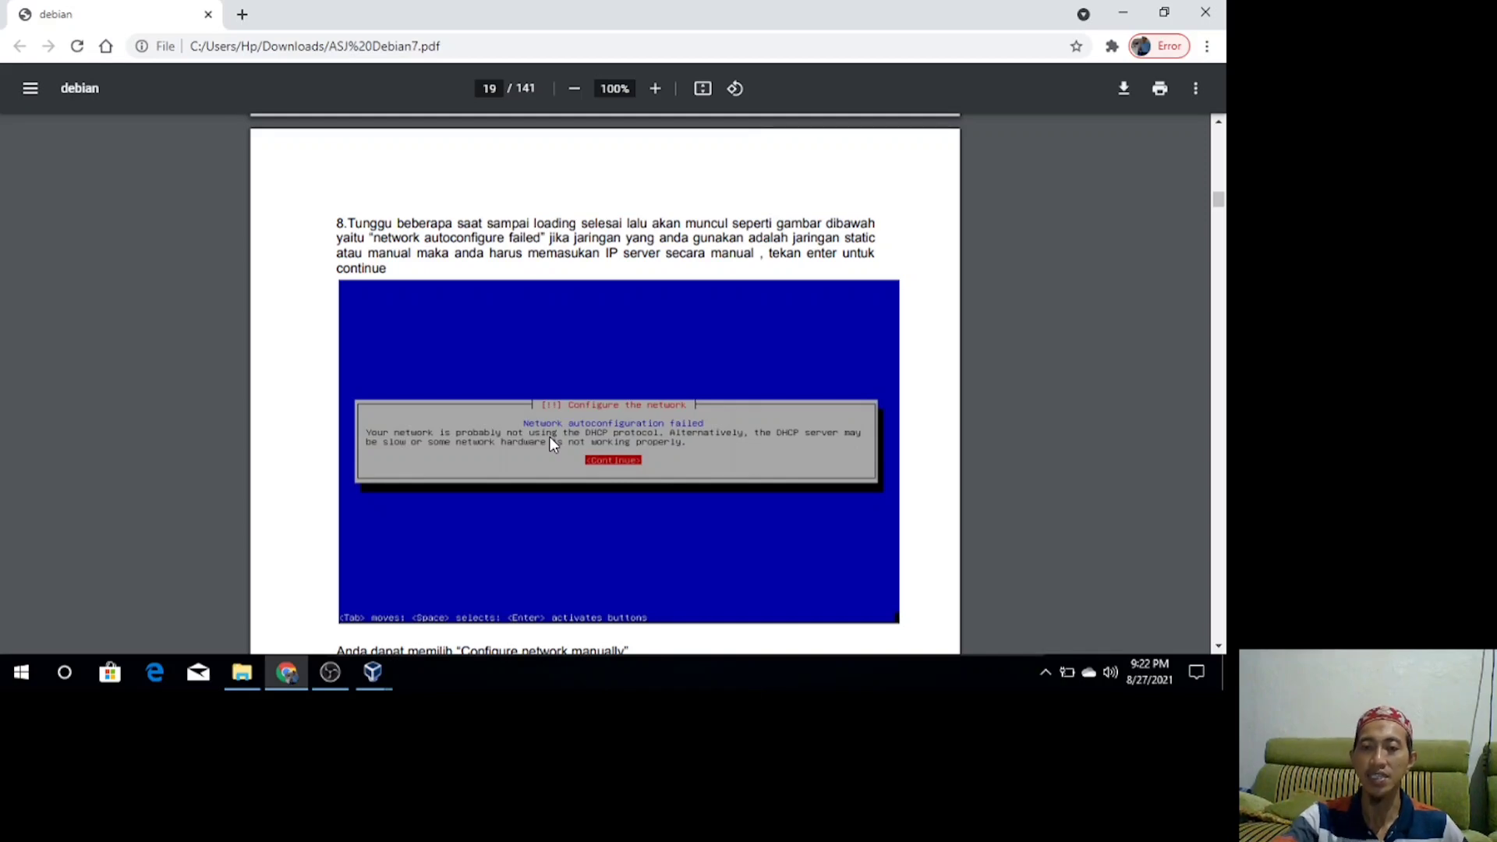
scroll(551, 443, "down", 3)
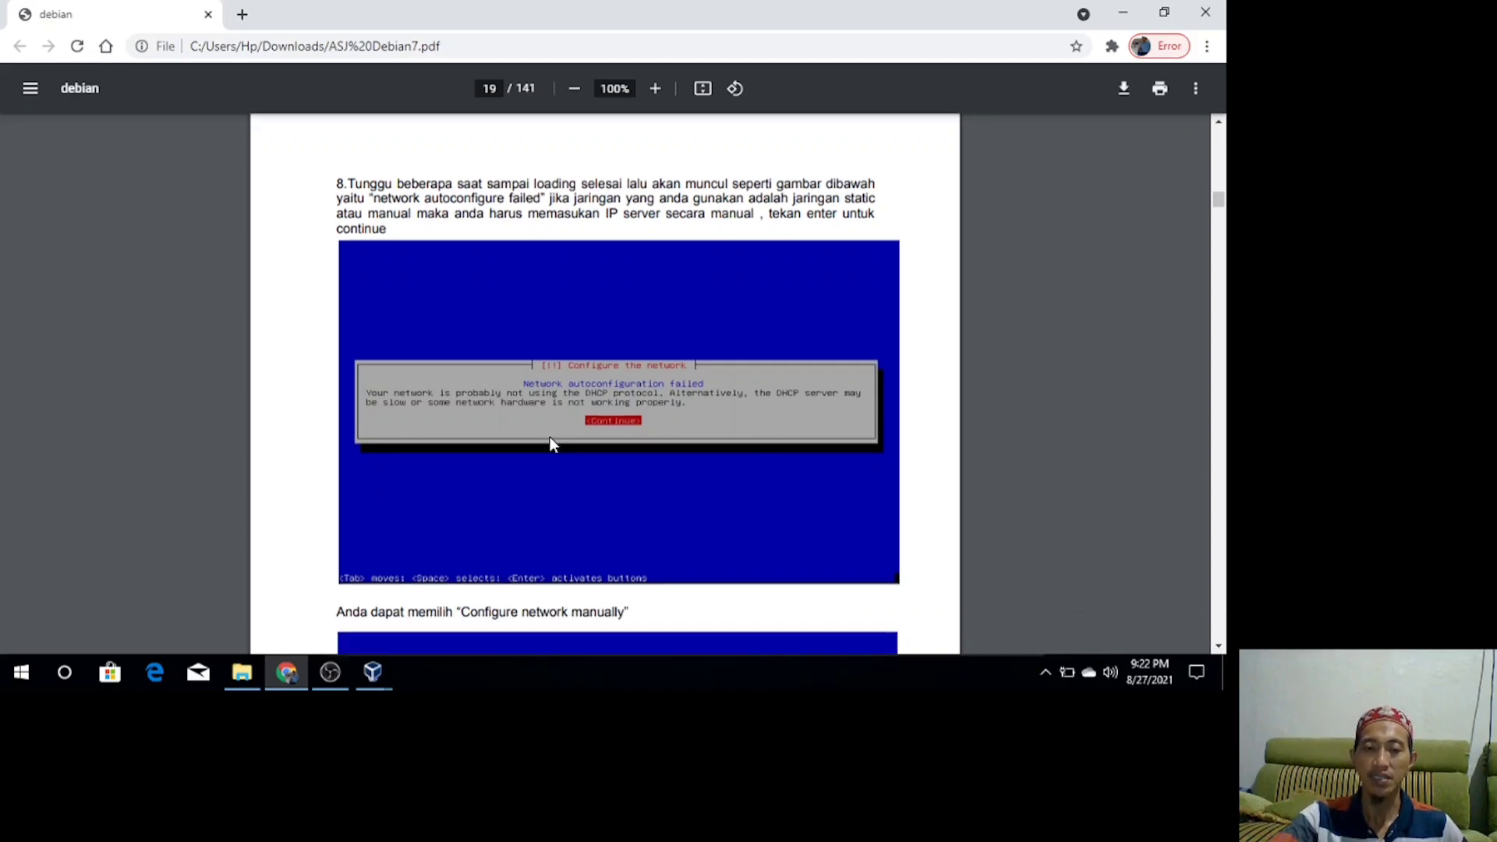
scroll(551, 444, "down", 2)
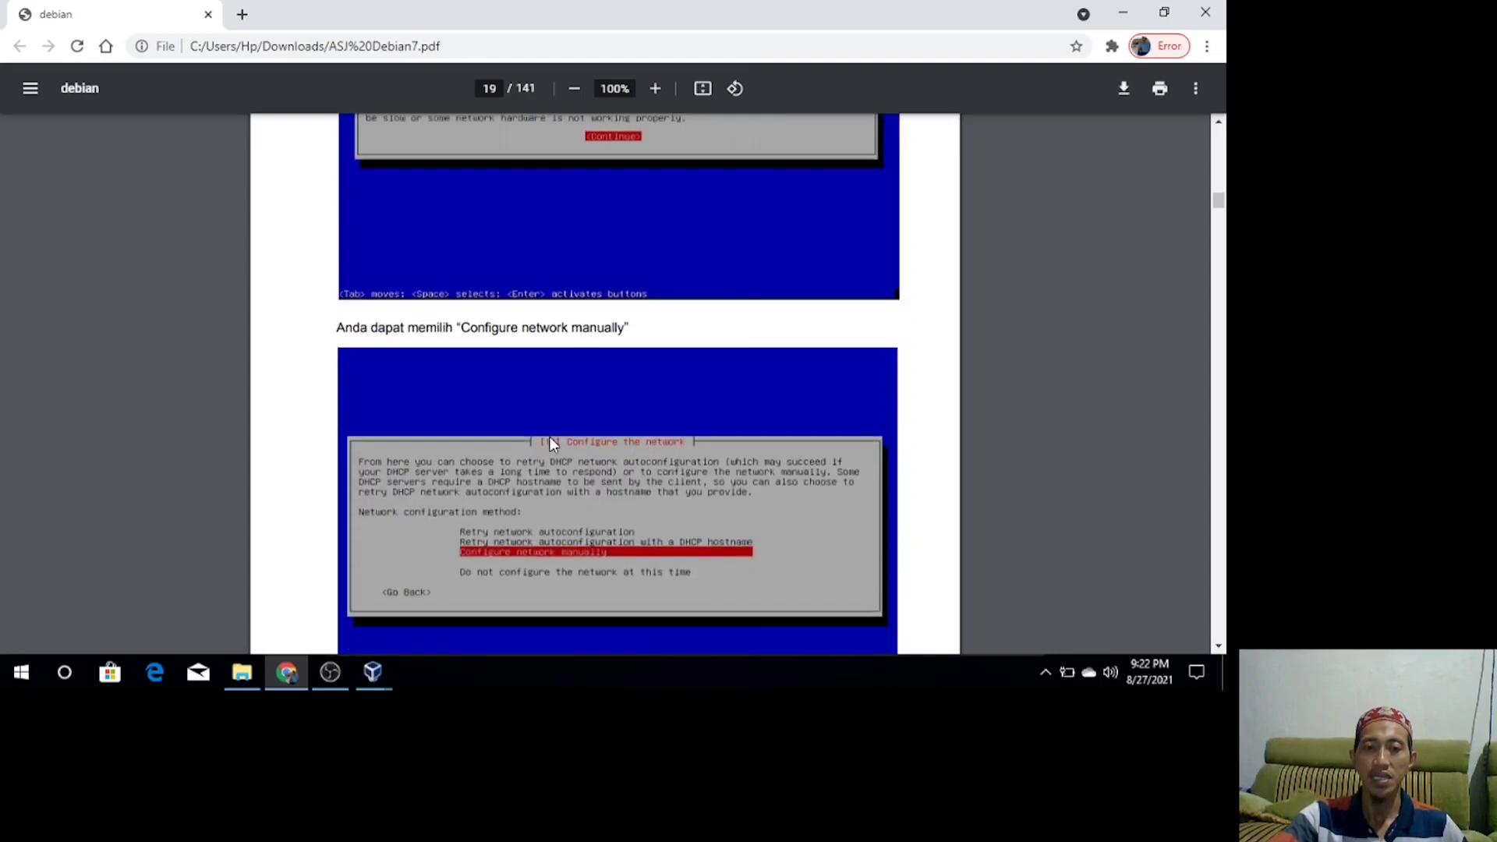
scroll(552, 445, "down", 1)
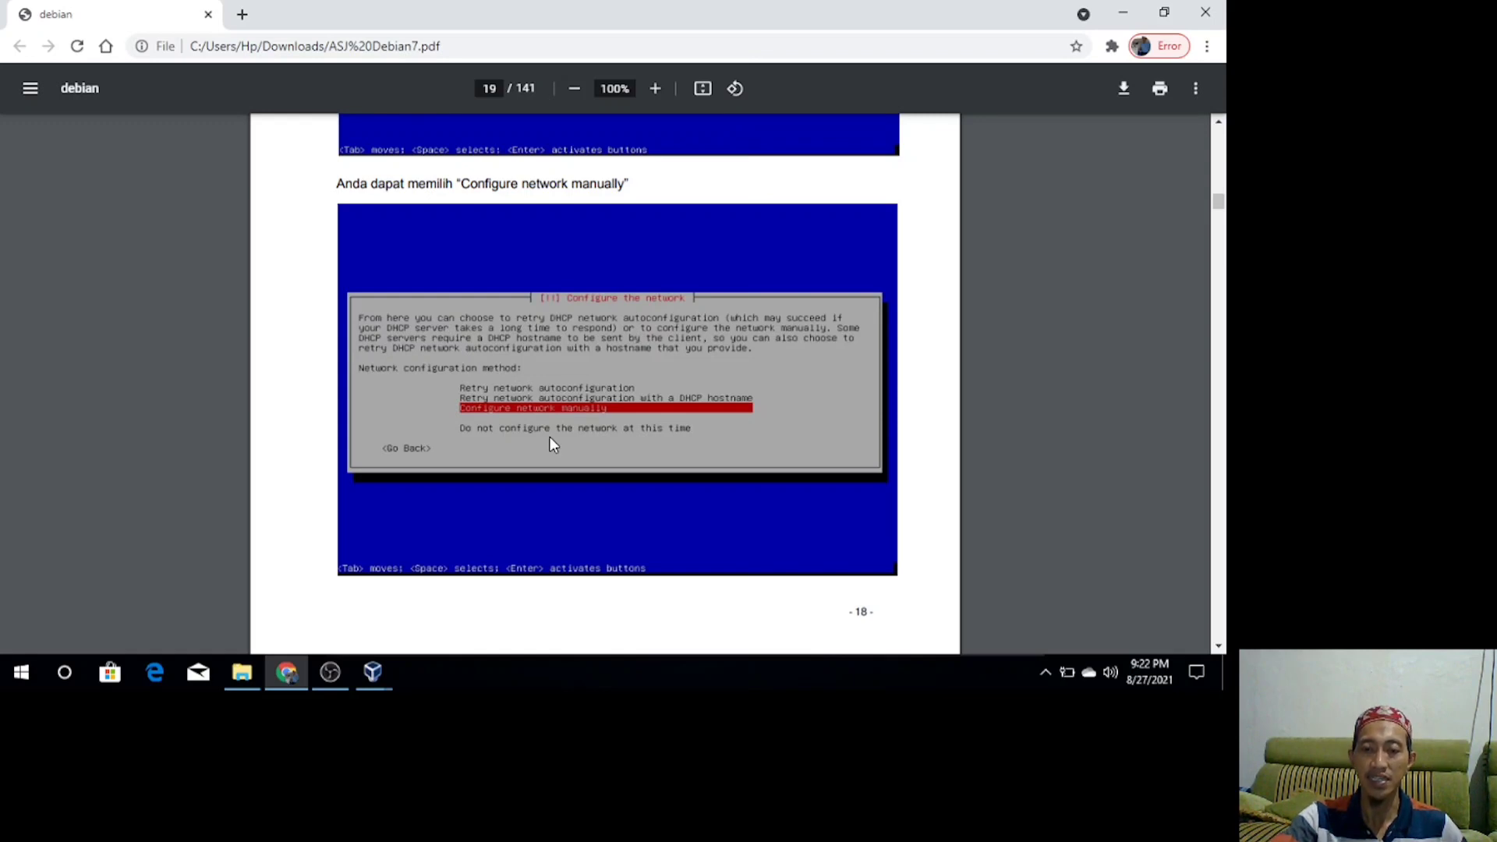
scroll(551, 445, "up", 1)
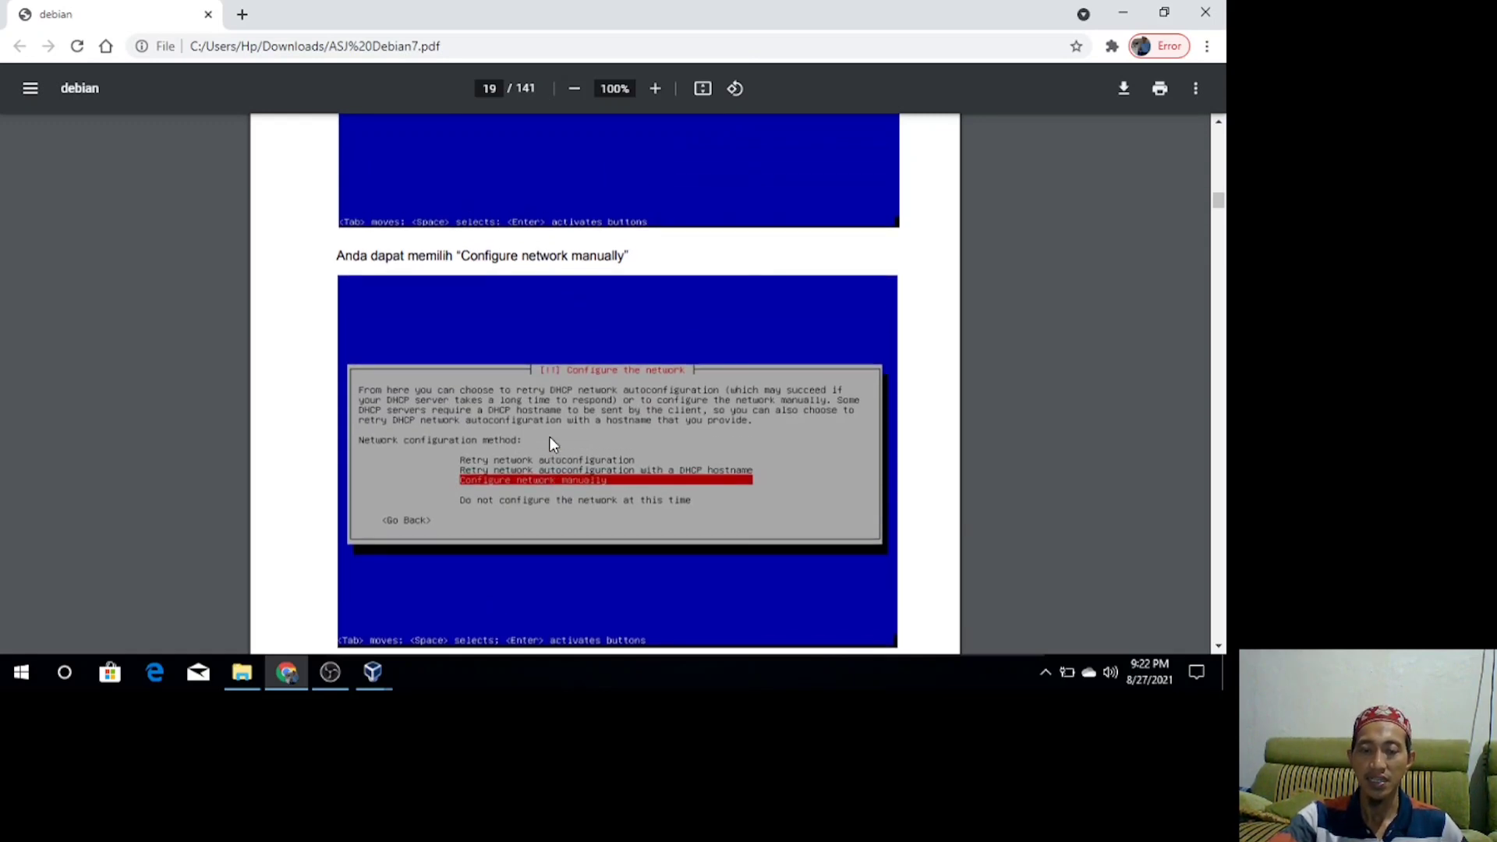
scroll(552, 445, "down", 2)
scroll(551, 444, "down", 1)
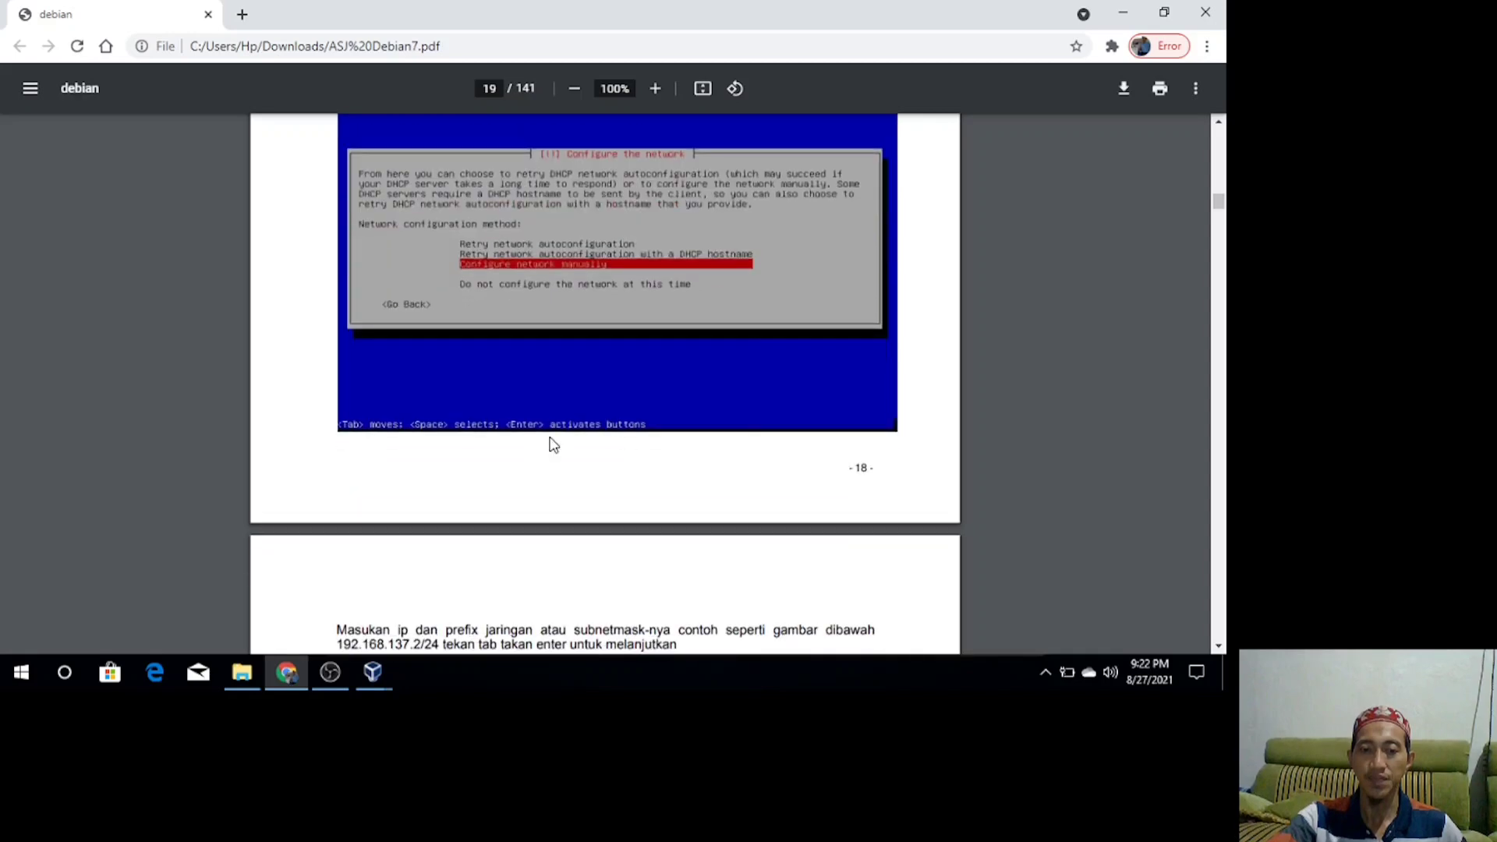
scroll(553, 444, "down", 4)
scroll(552, 445, "down", 1)
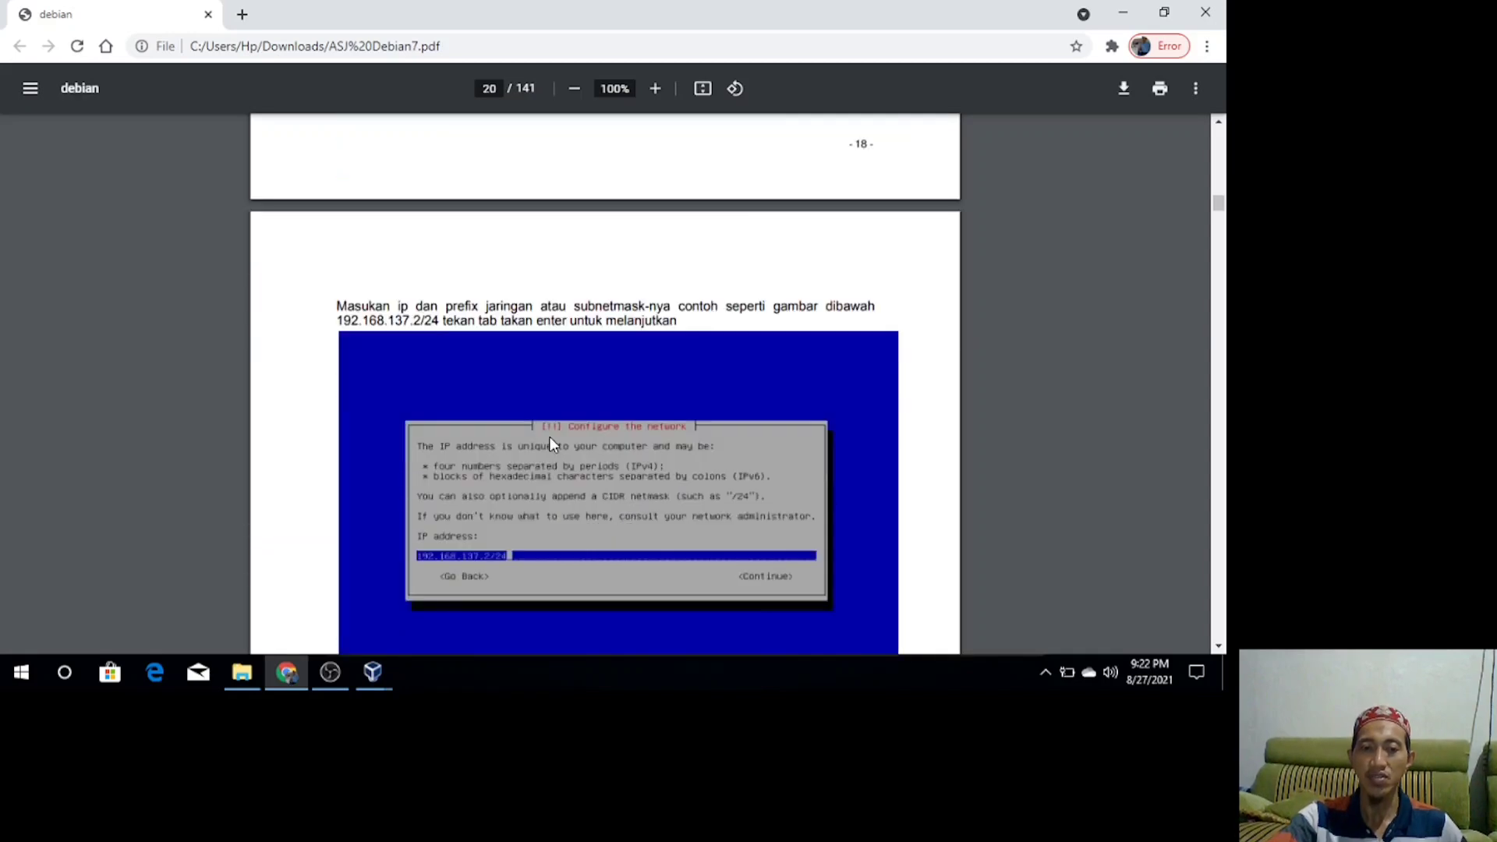
scroll(551, 444, "down", 1)
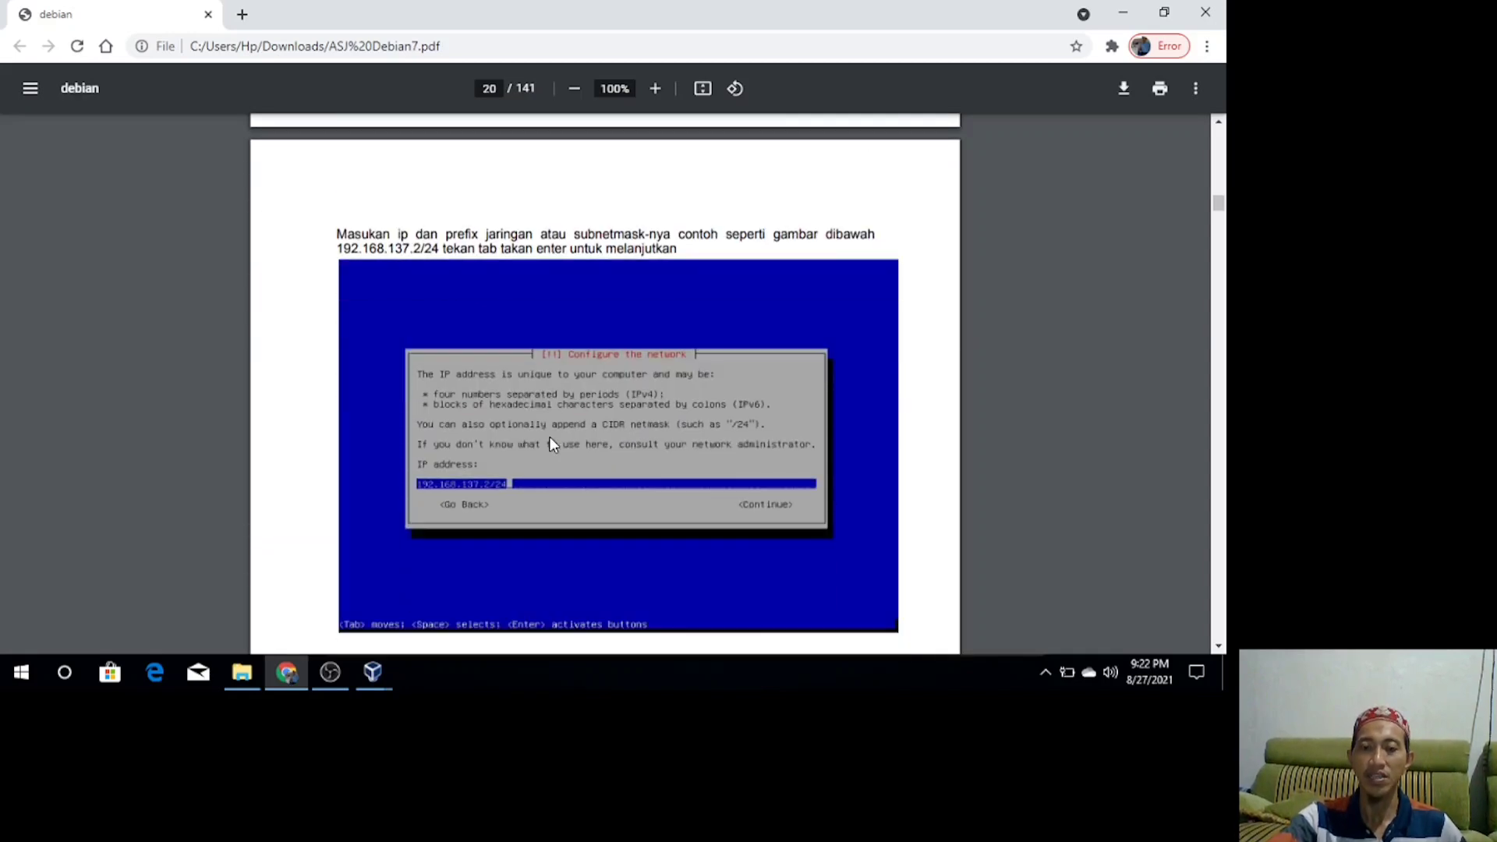
scroll(552, 444, "up", 8)
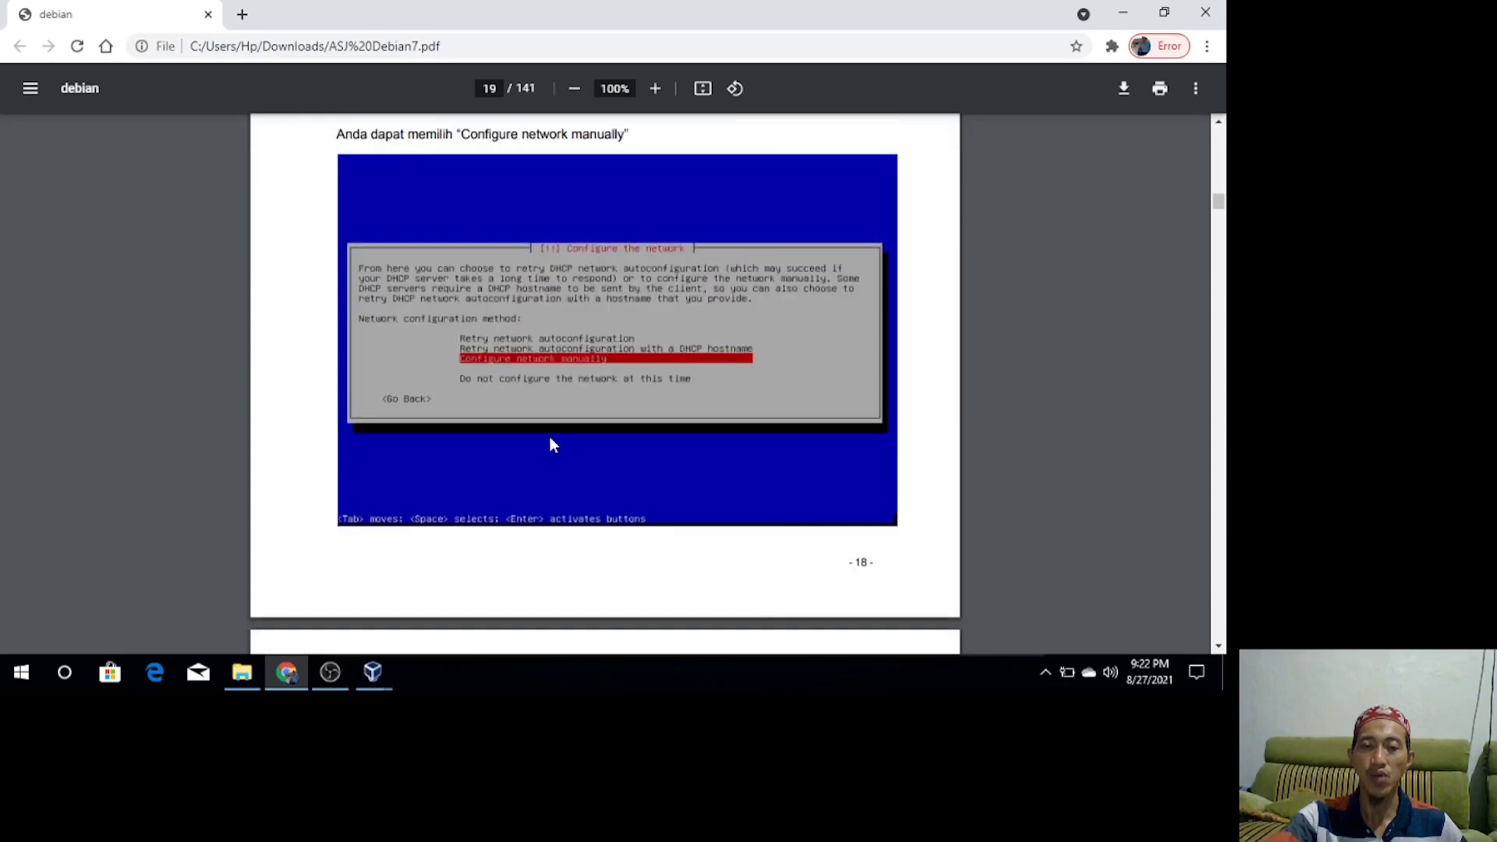
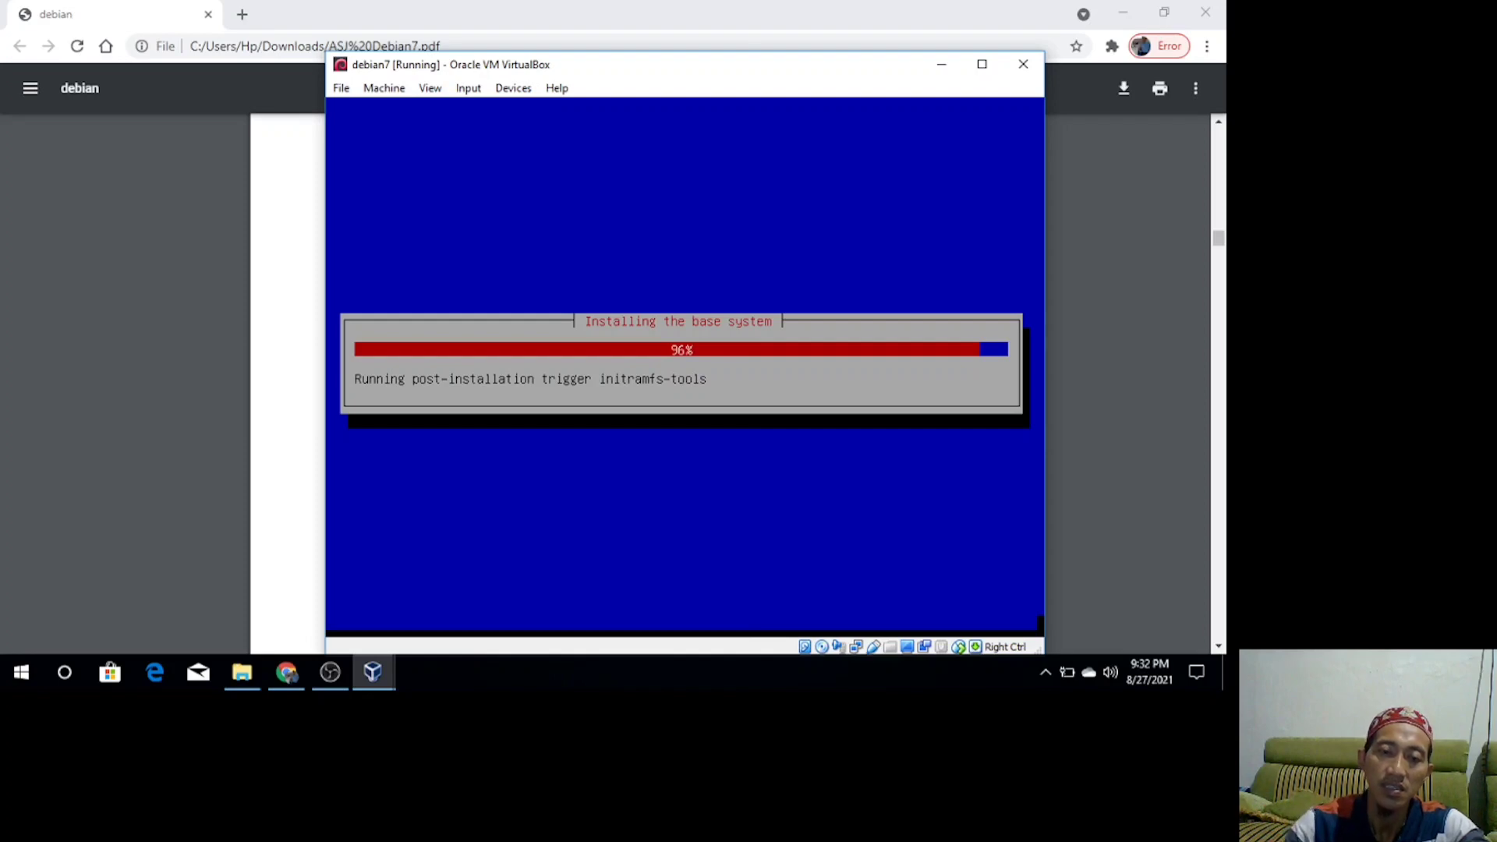
Let the Debian base system install reach 96%, running initramfs-tools post-installation triggers.
mouse_move(296, 684)
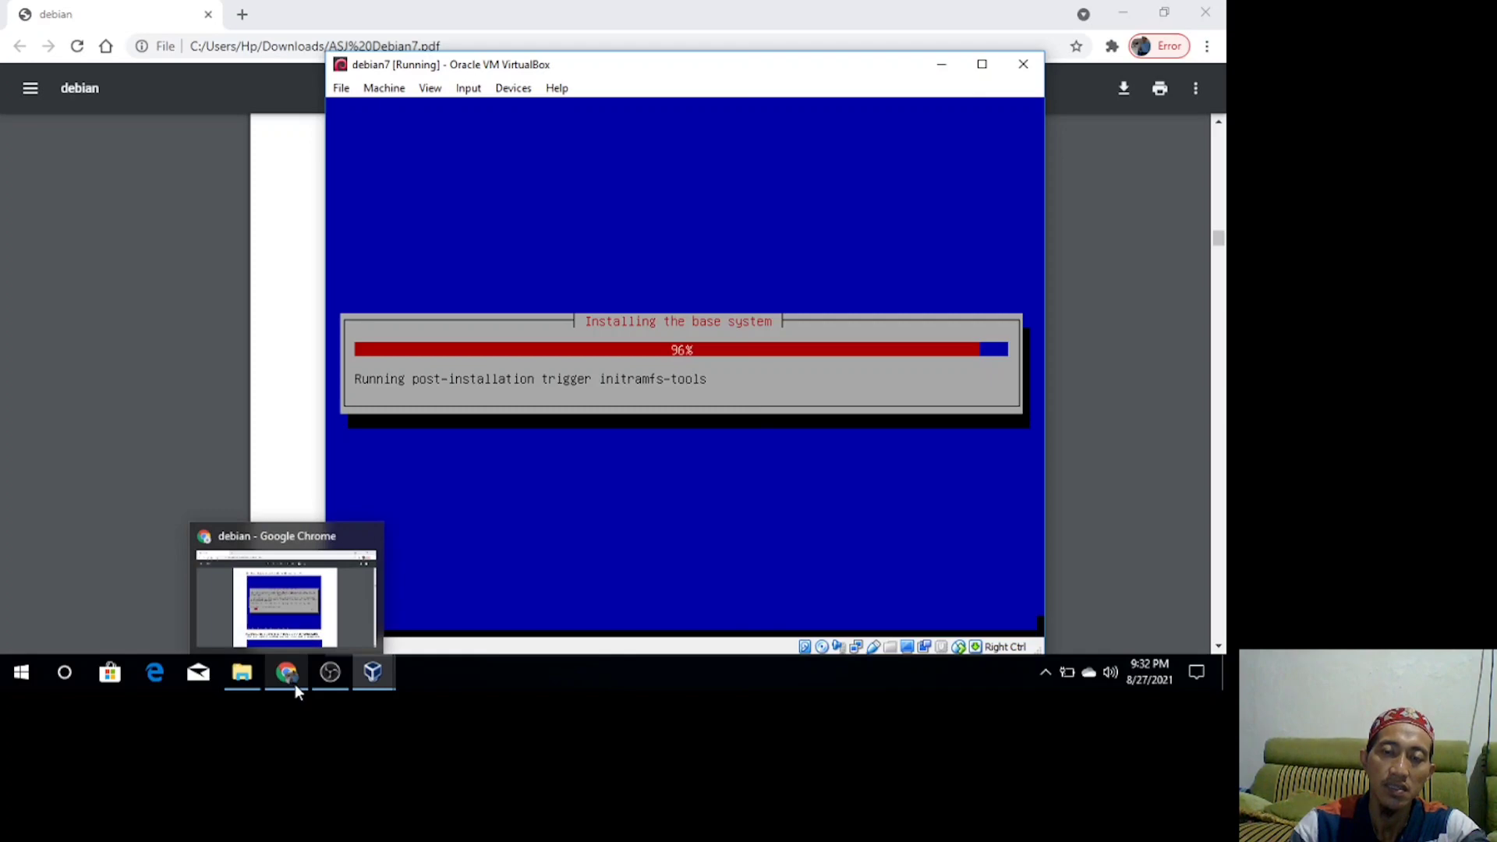
In Chrome's Debian 7 PDF, read step 14 Software Selection and the popularity-contest screenshot on page 30.
left_click(295, 685)
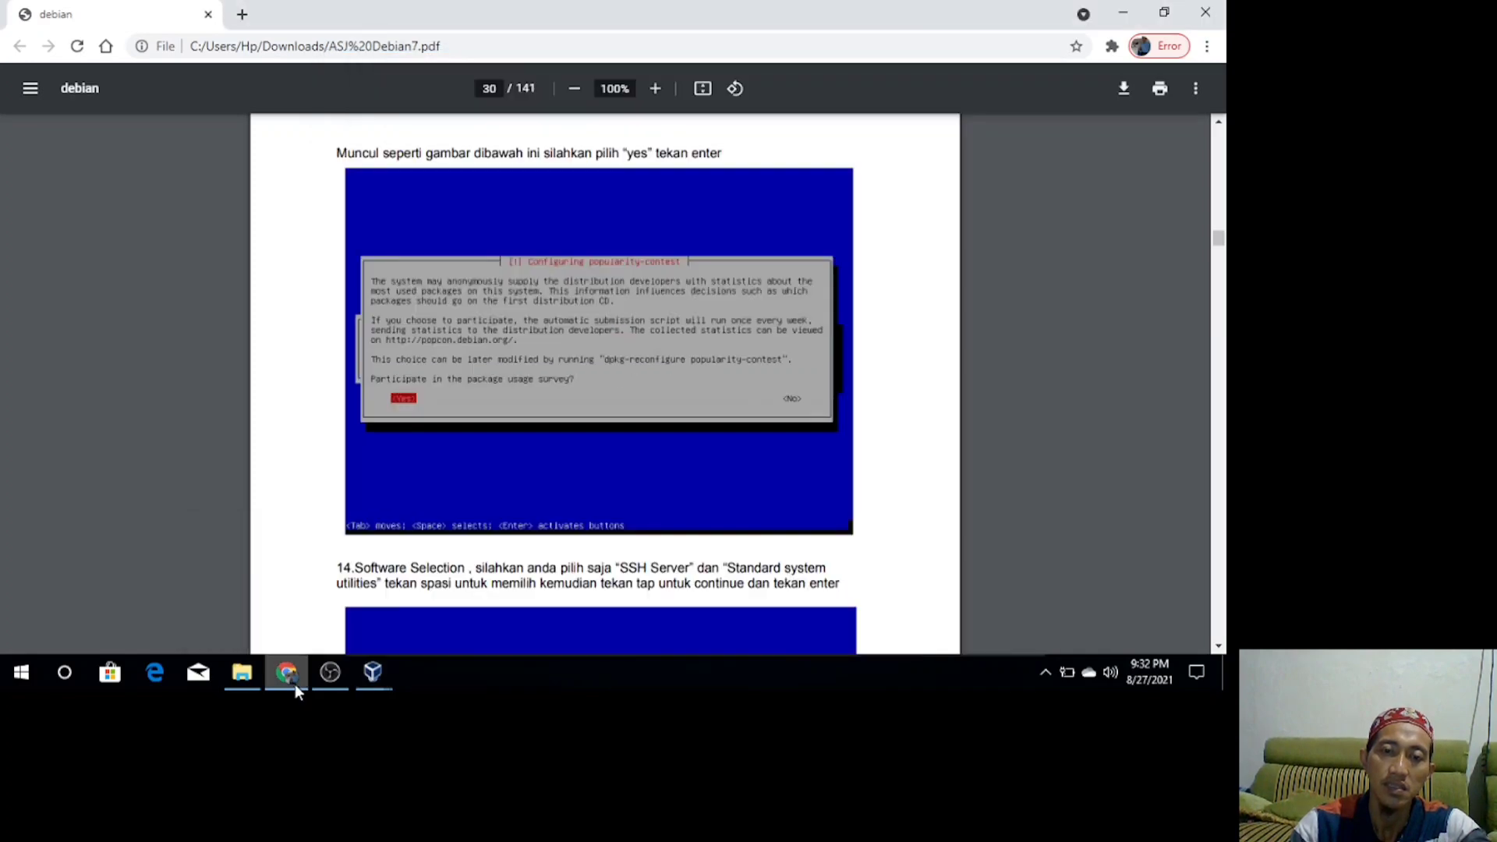
key("Down")
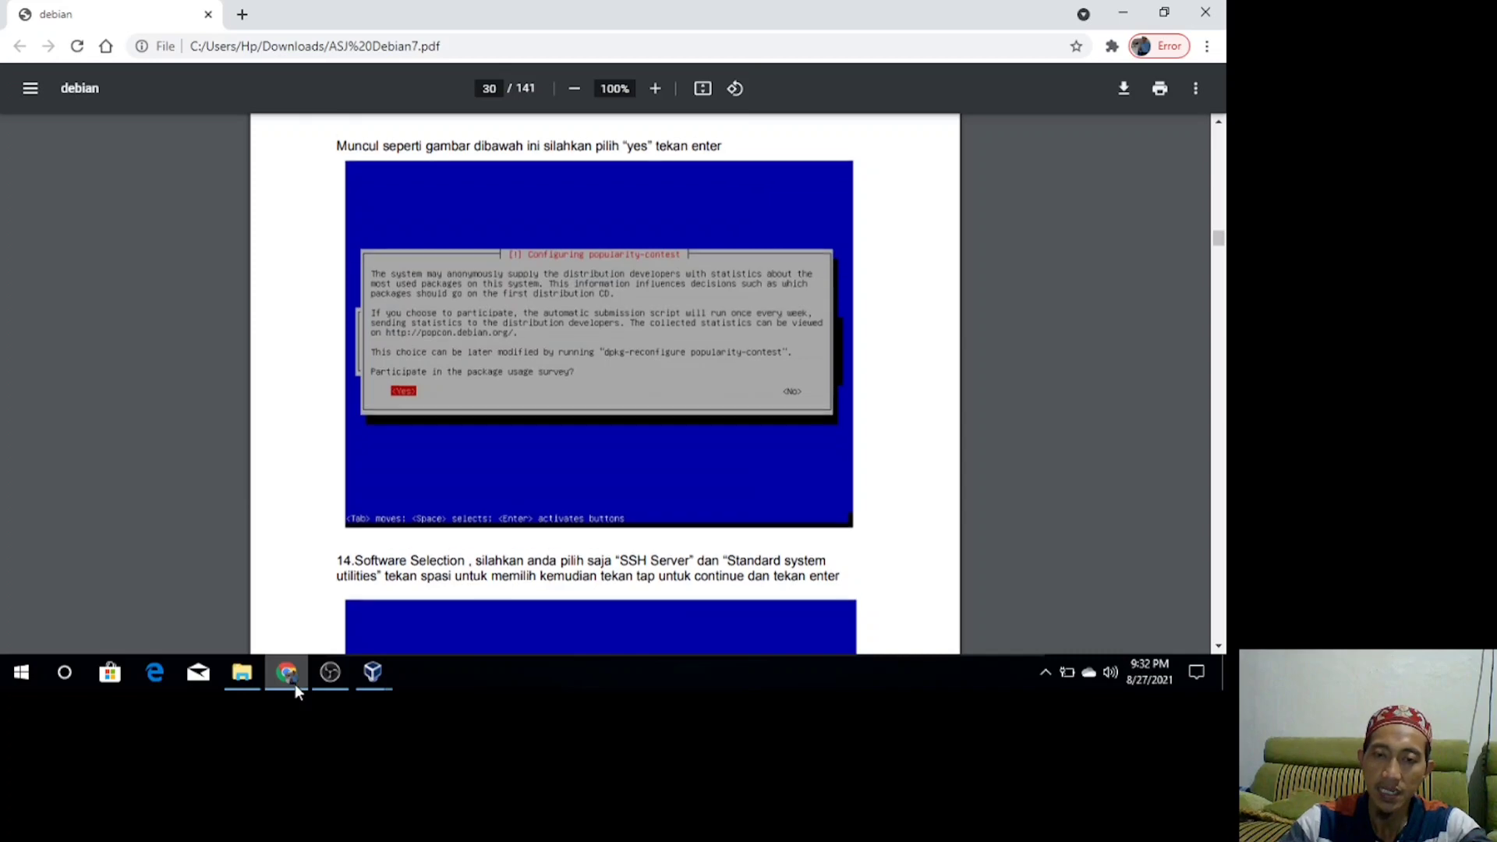
key("Down")
key("Down")
key("Down")
key("Down")
key("Down")
key("Down")
key("Down")
key("Down")
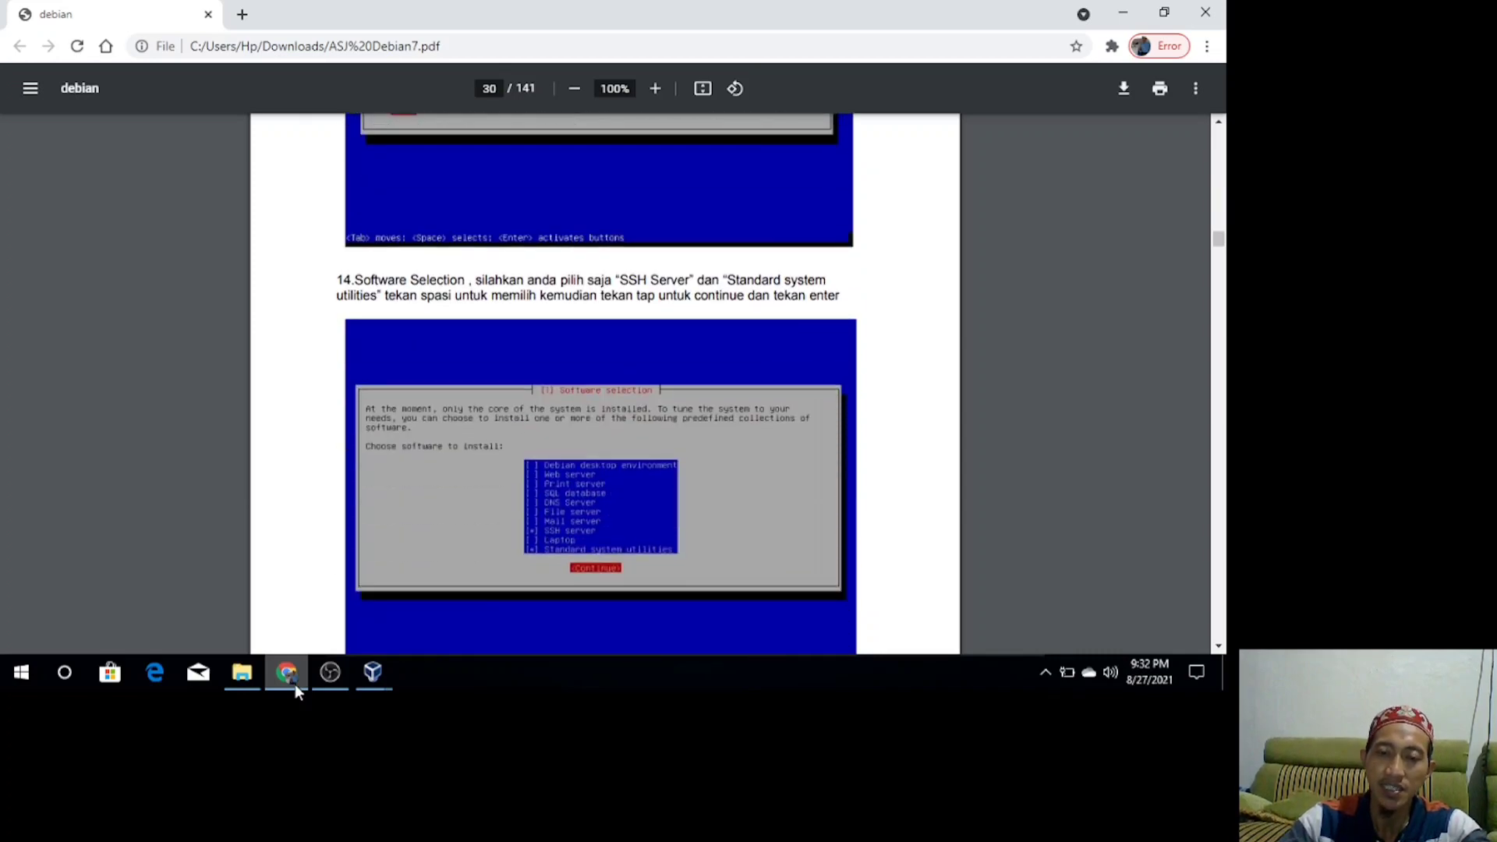
key("Down")
key("Up")
key("Up")
key("Up")
key("Up")
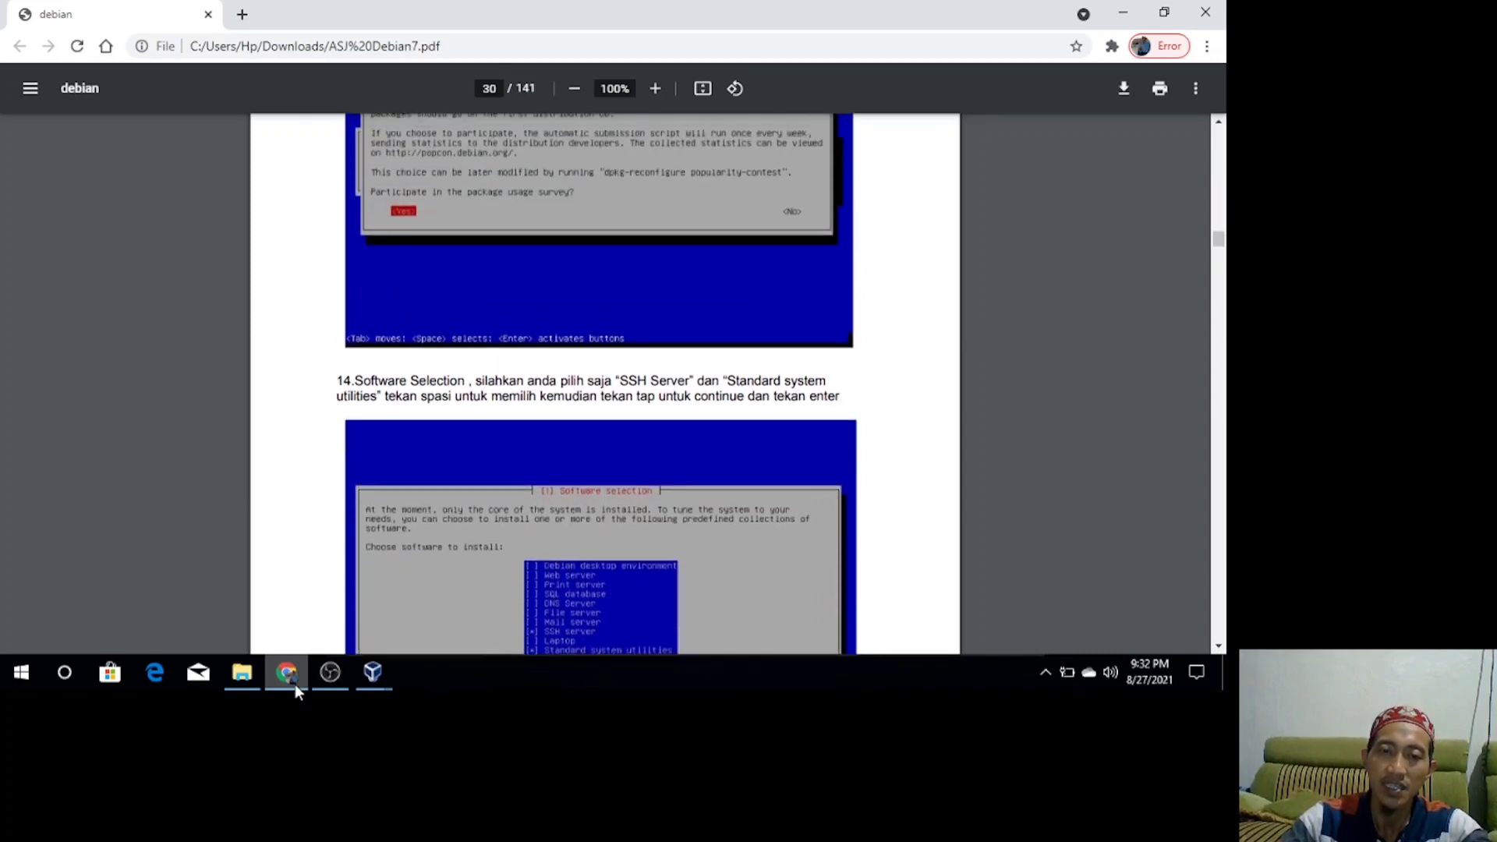
key("Up")
key("Down")
key("Up")
key("Down")
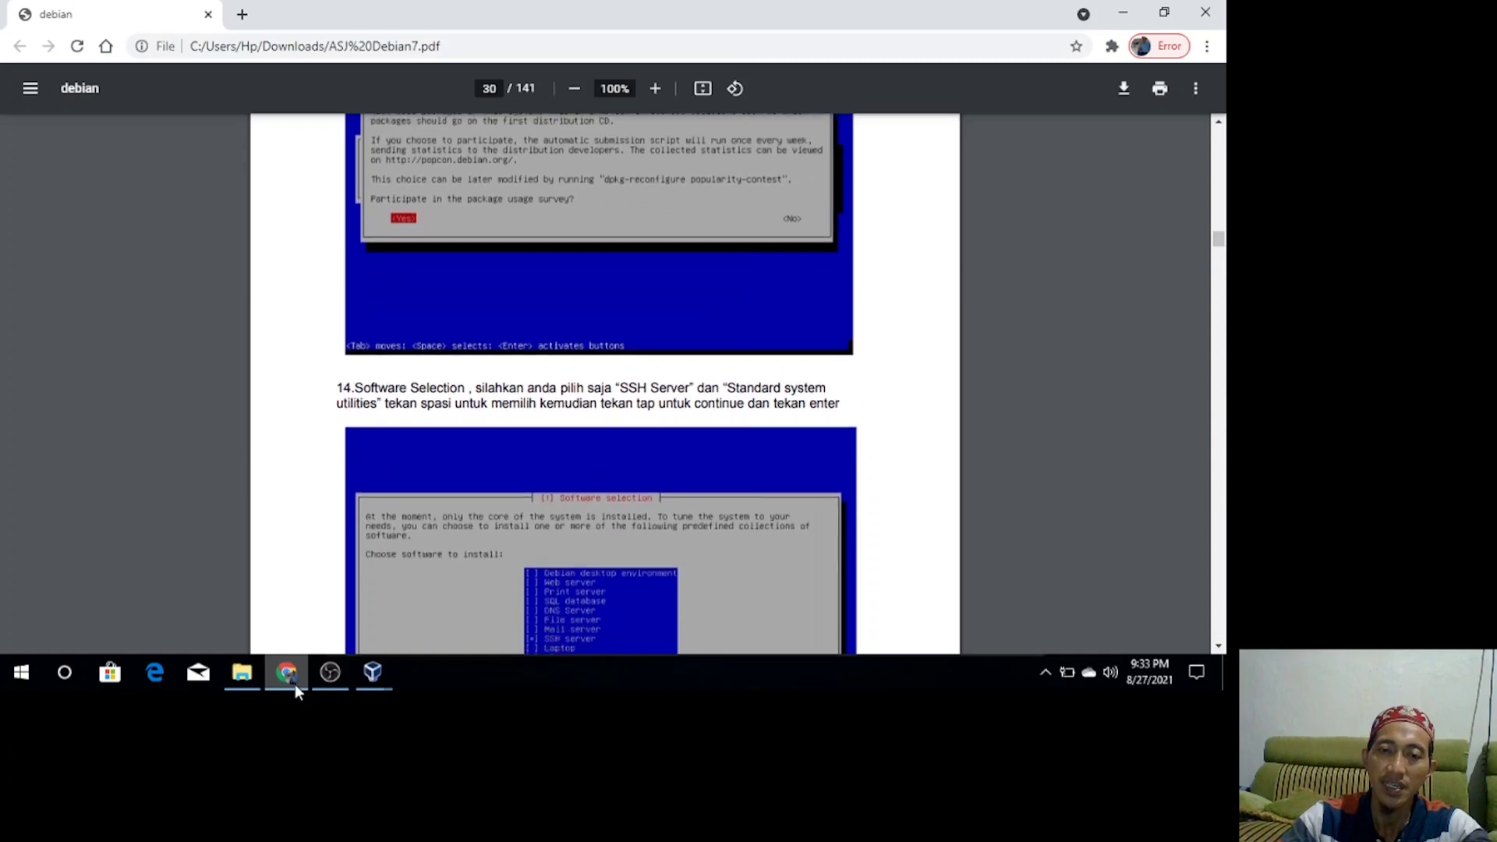
Read ahead through step 15's GRUB install and Finish the installation screenshots on page 31.
key("Down")
key("Down")
key("Down")
key("Down")
key("Down")
key("Down")
key("Down")
key("Down")
key("Down")
key("Down")
key("Down")
key("Down")
key("Down")
key("Down")
key("Down")
key("Down")
key("Down")
key("Down")
key("Down")
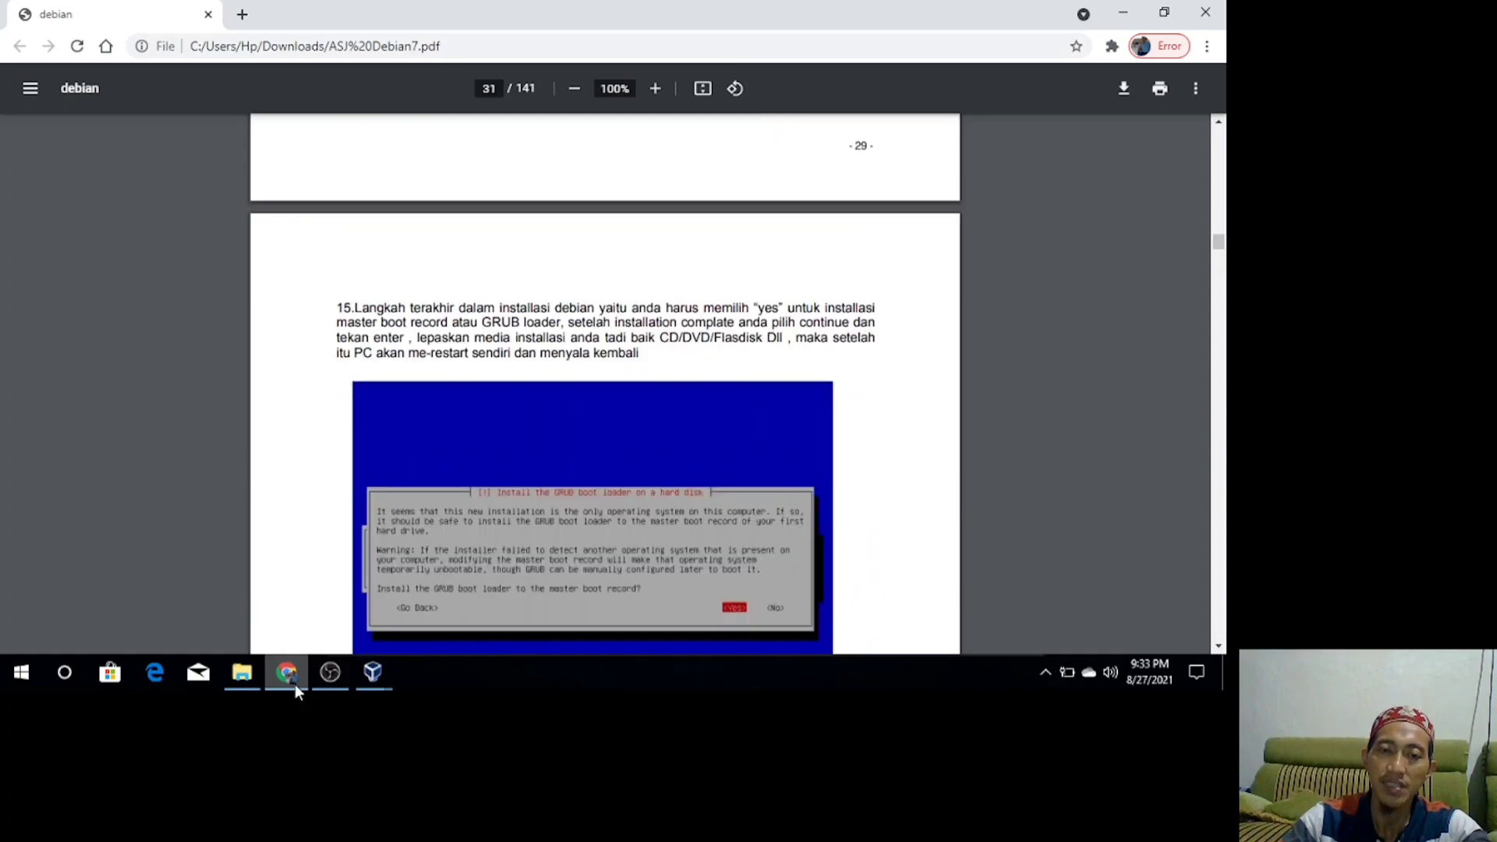
key("Down")
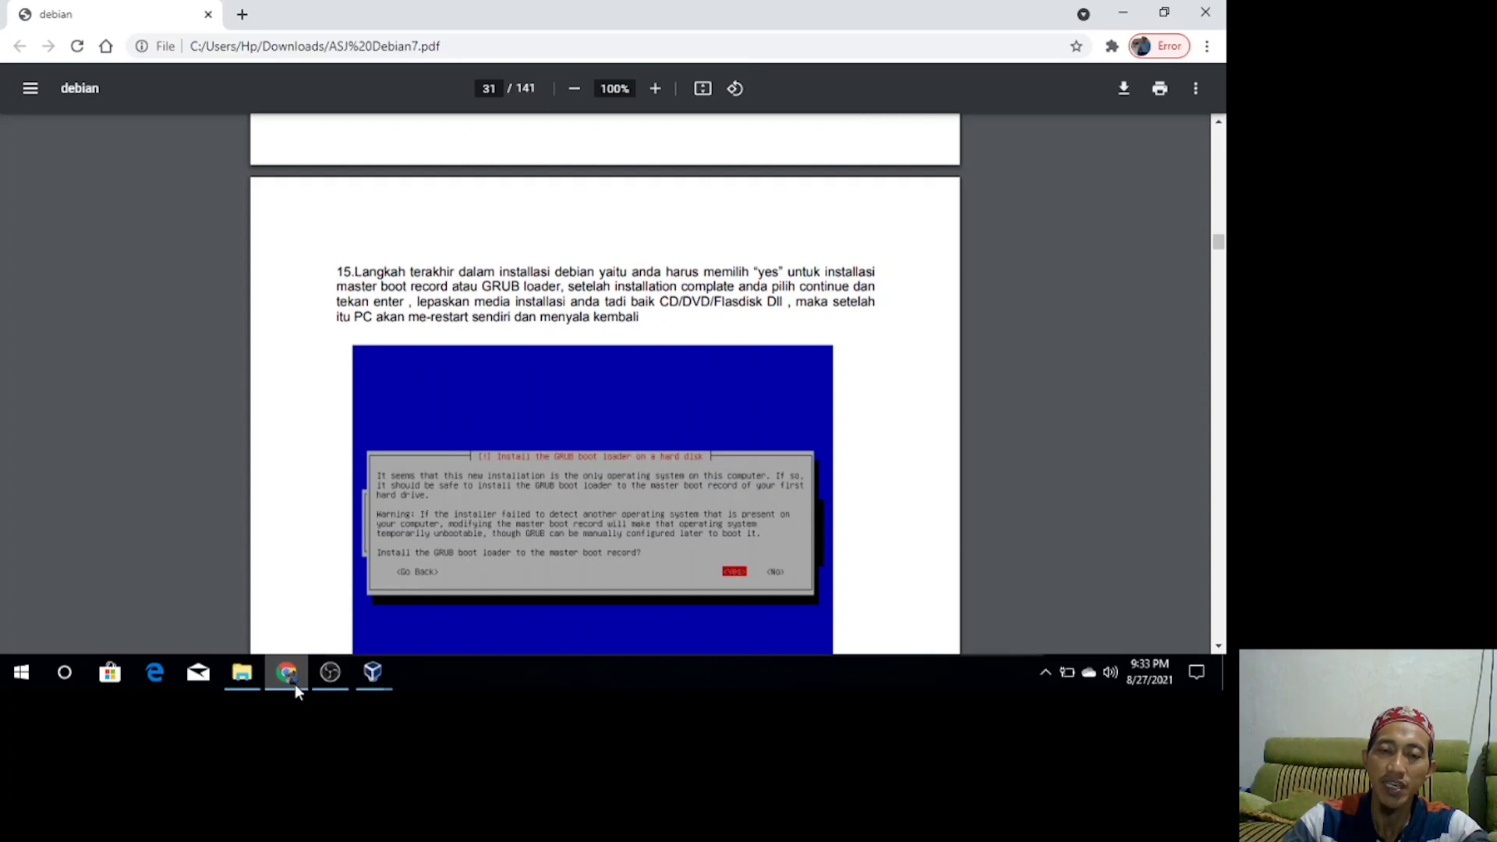
key("Down")
key("Down")
key("Down")
key("Down")
key("Down")
key("Down")
key("Down")
key("Down")
key("Down")
key("Down")
key("Down")
key("Down")
key("Down")
key("Down")
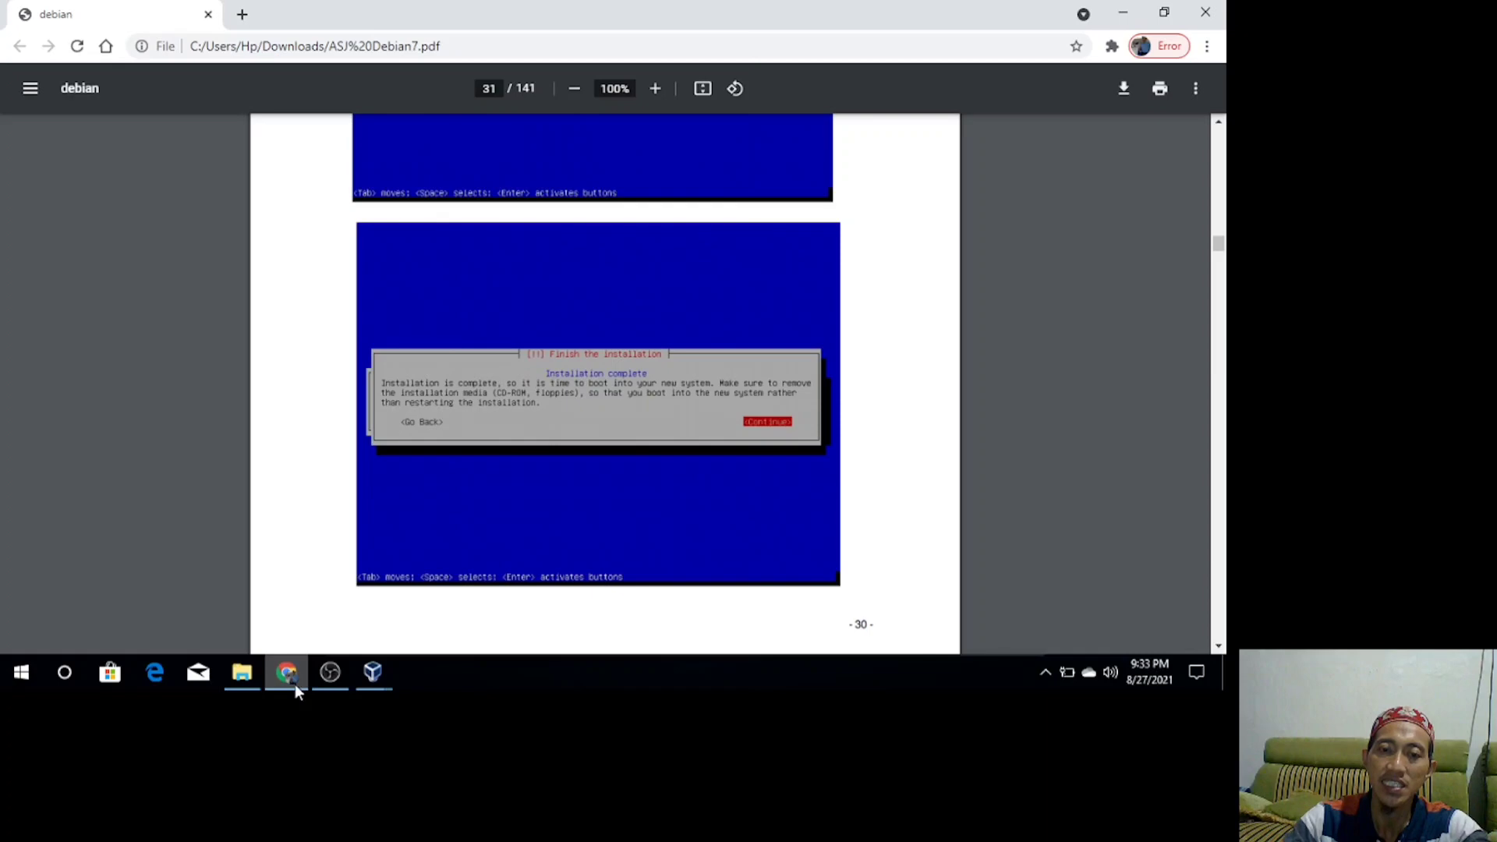
key("Up")
key("Up")
key("Up")
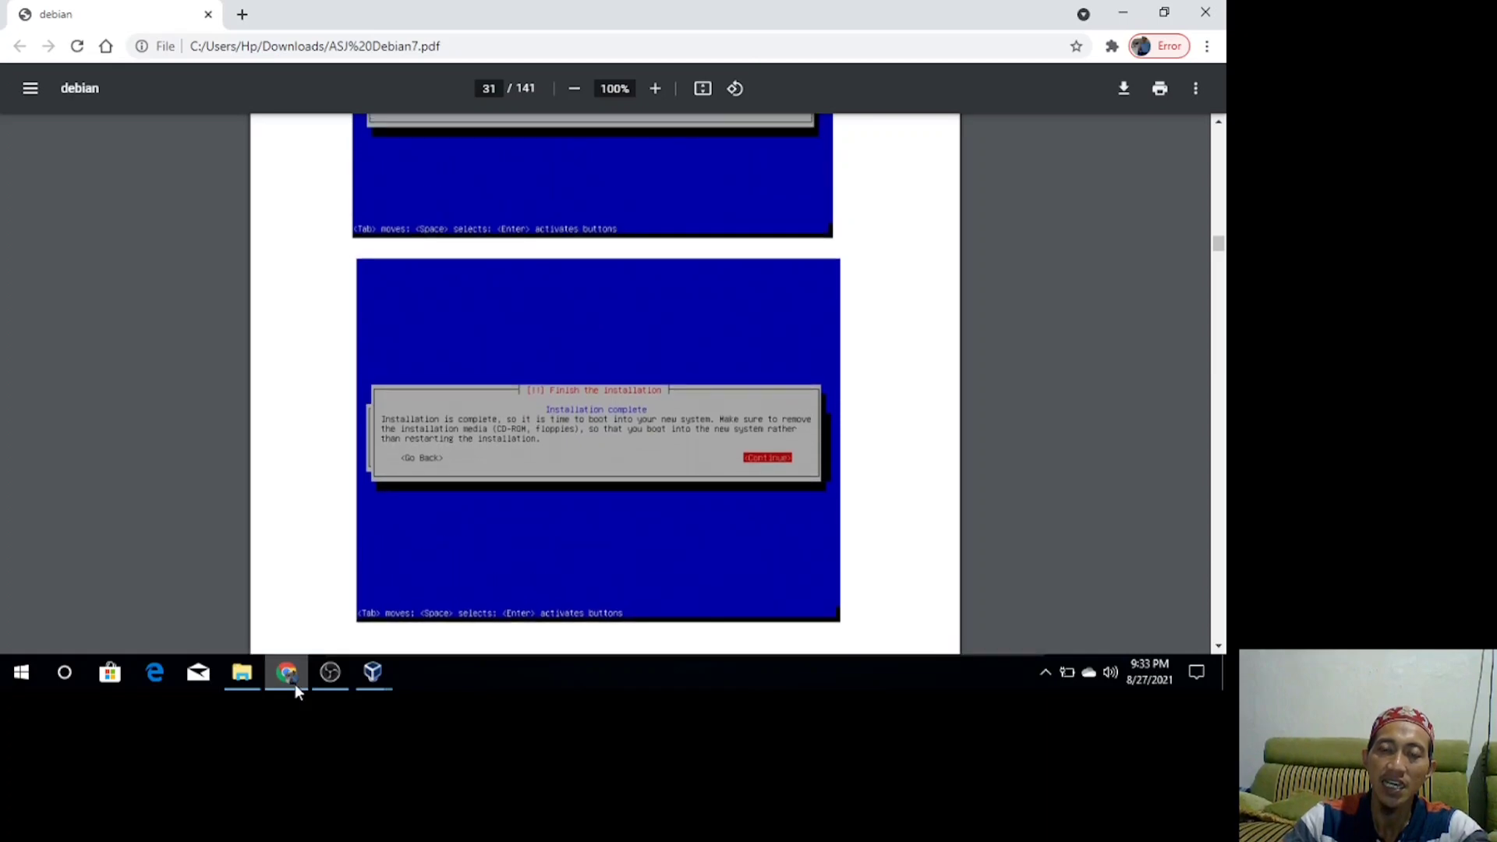
left_click(378, 672)
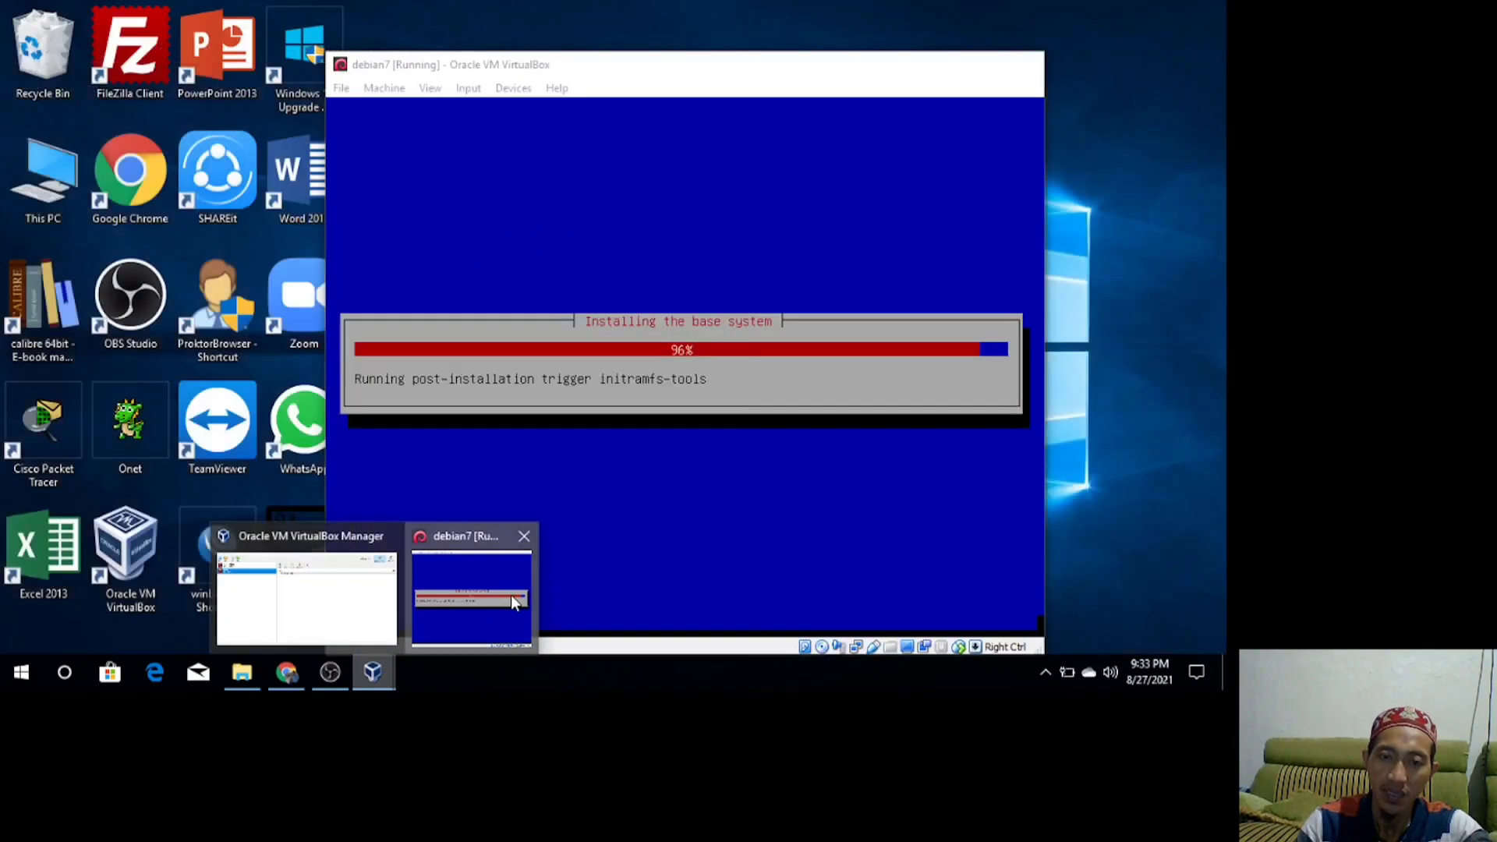
Bring the debian7 [Running] window forward and wait while the base system install reaches 99%.
left_click(511, 596)
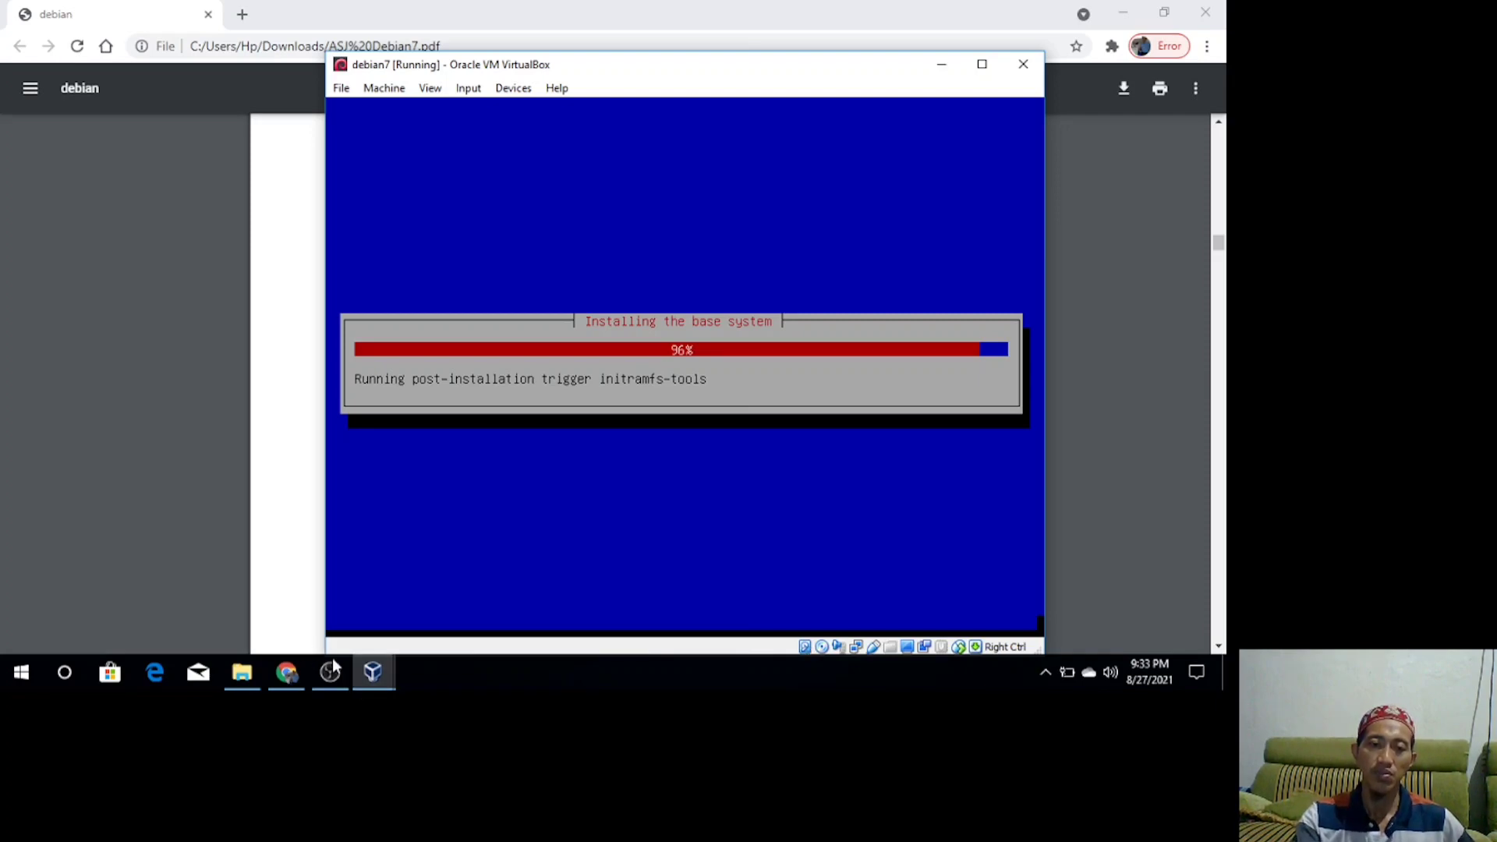
mouse_move(341, 675)
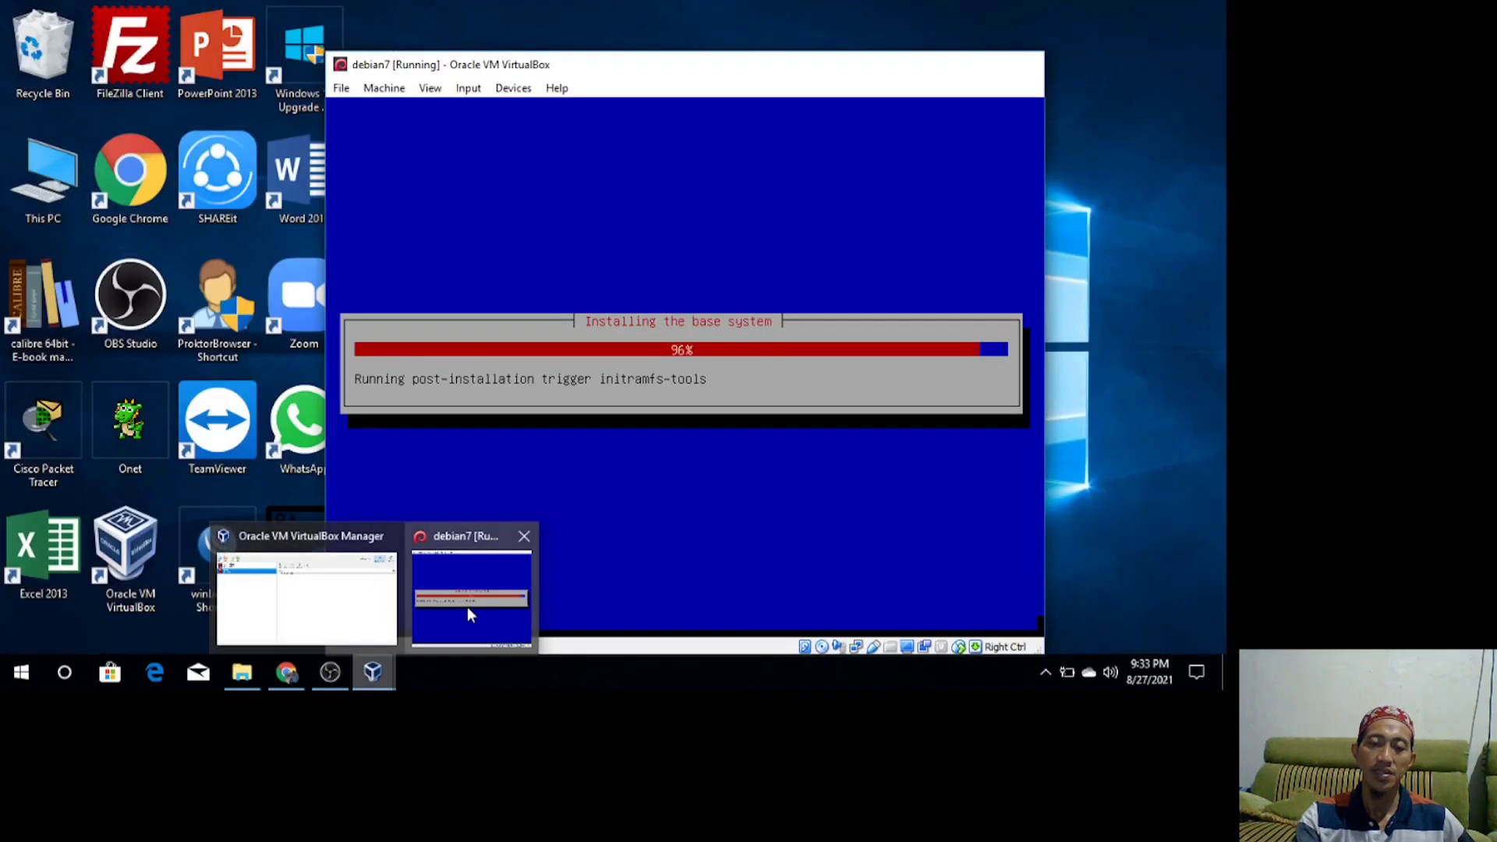
left_click(467, 607)
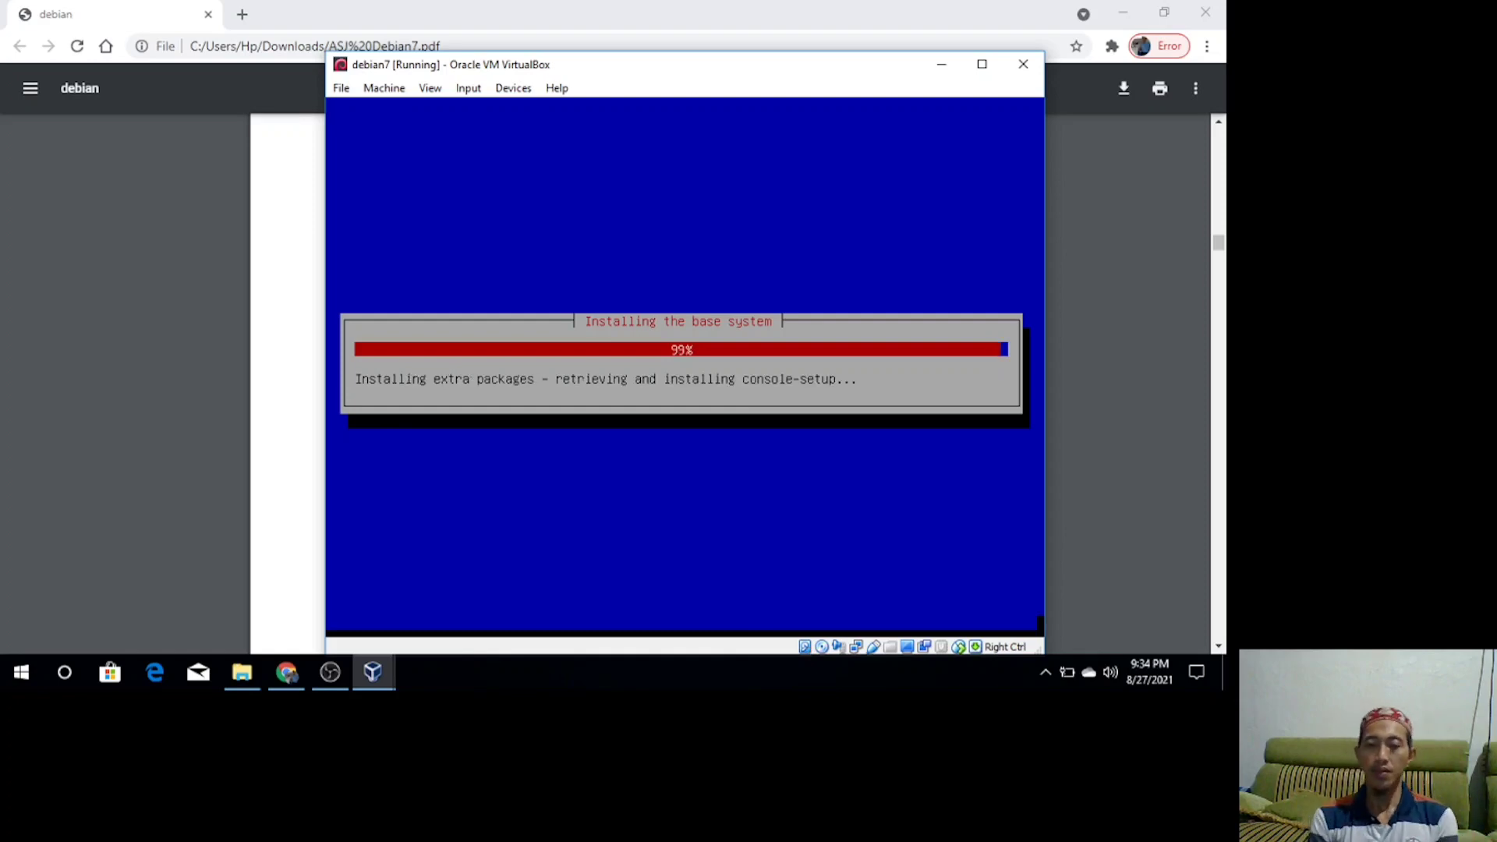
Back in debian7, answer No to 'Scan another CD or DVD?' and 'Use a network mirror?'.
left_click(327, 679)
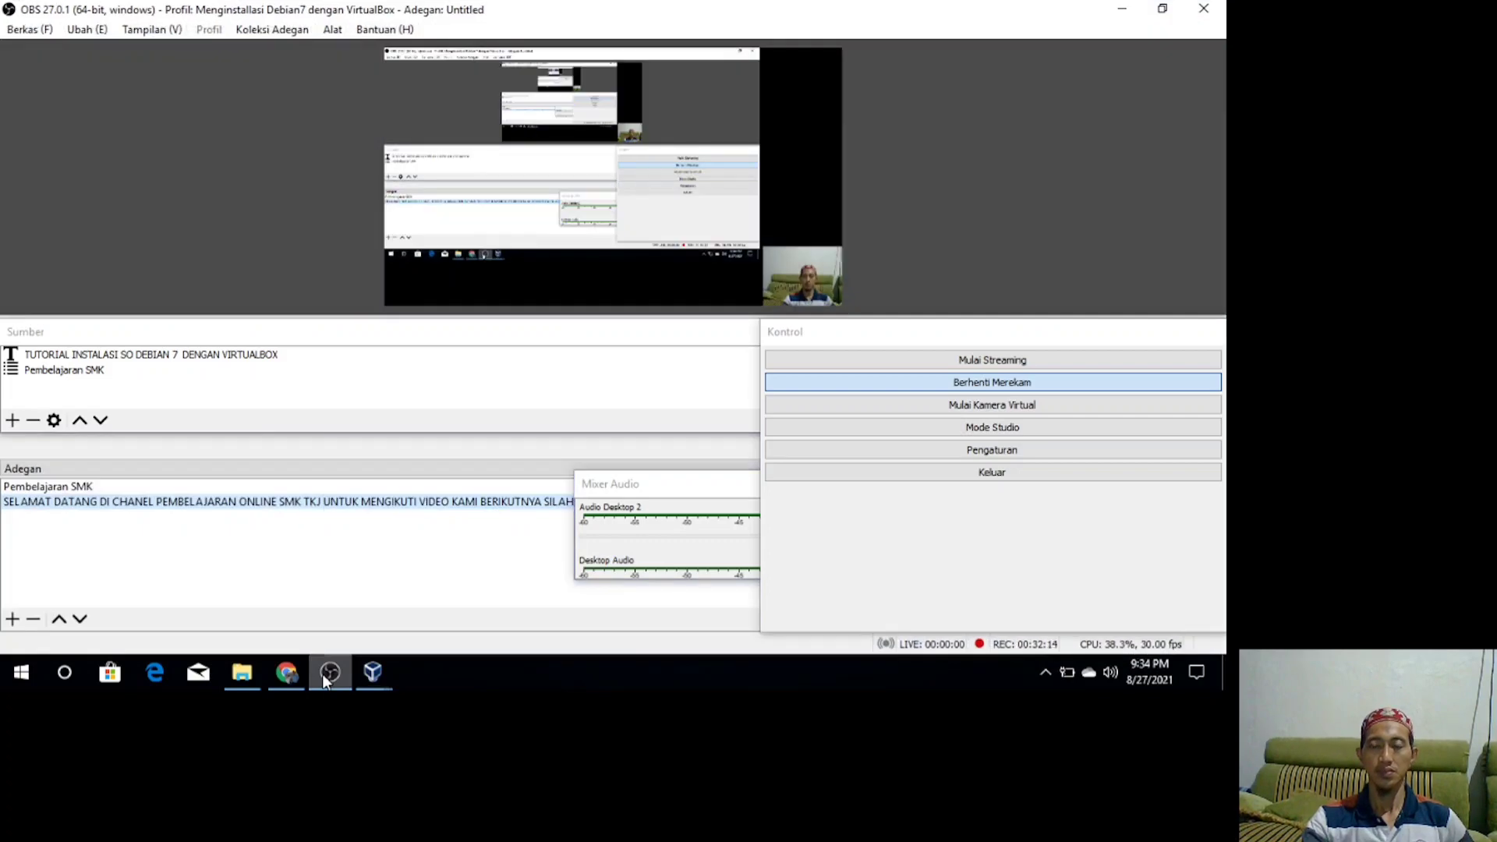
mouse_move(378, 678)
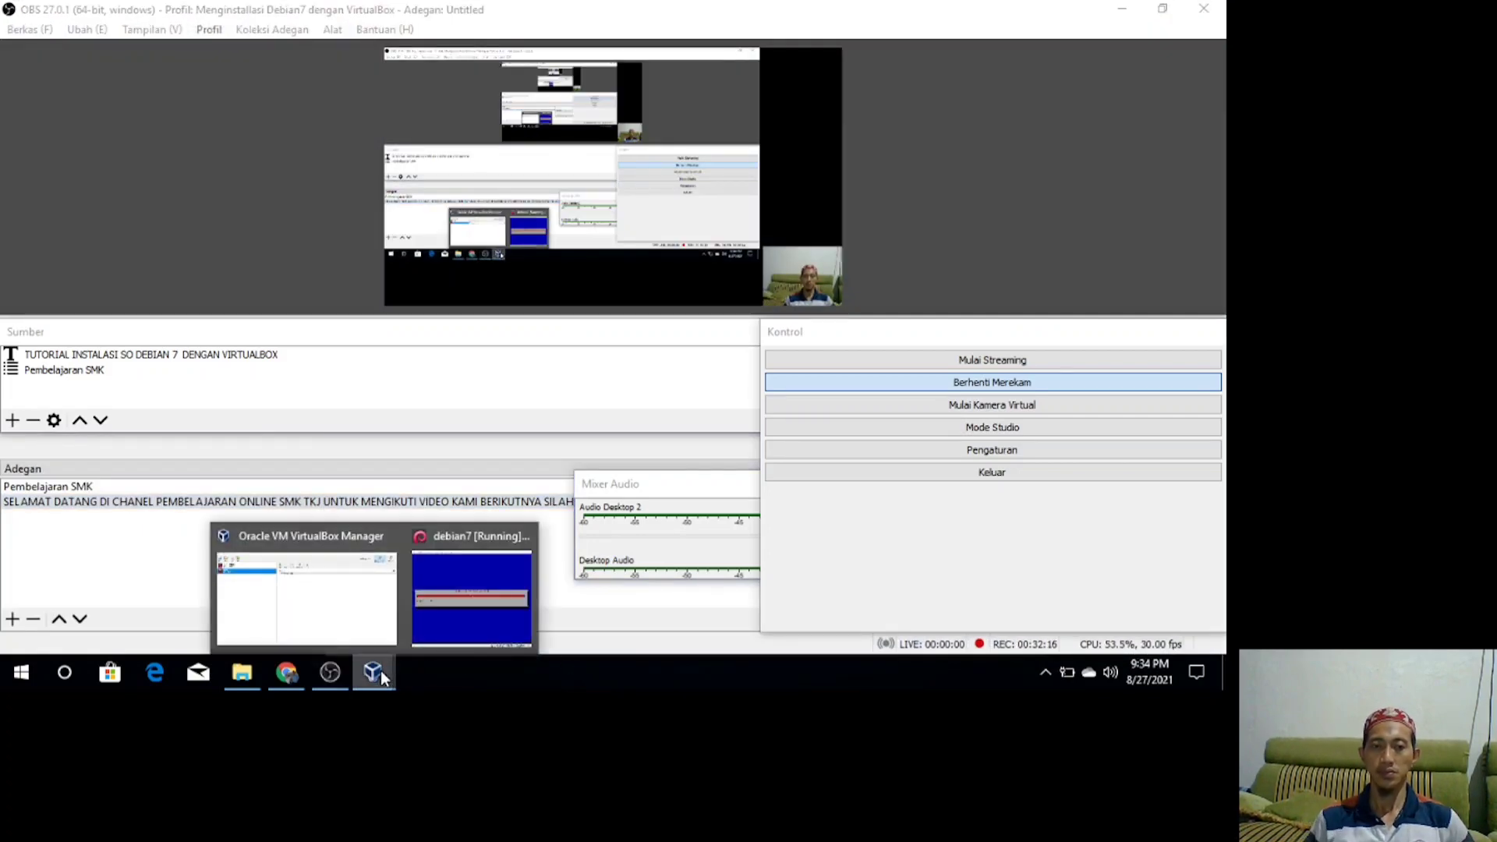
left_click(457, 609)
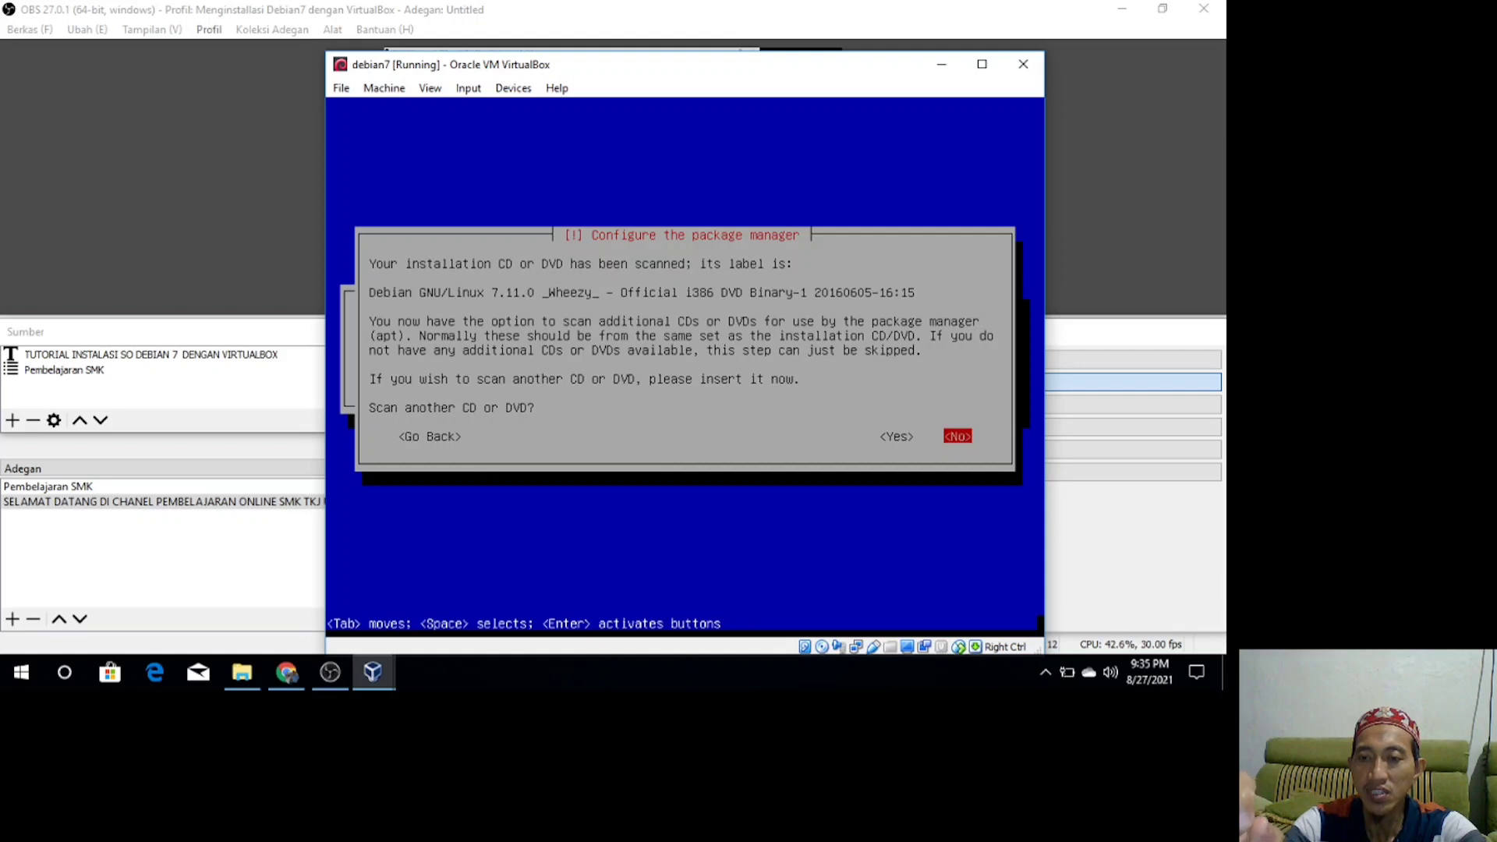
key("Return")
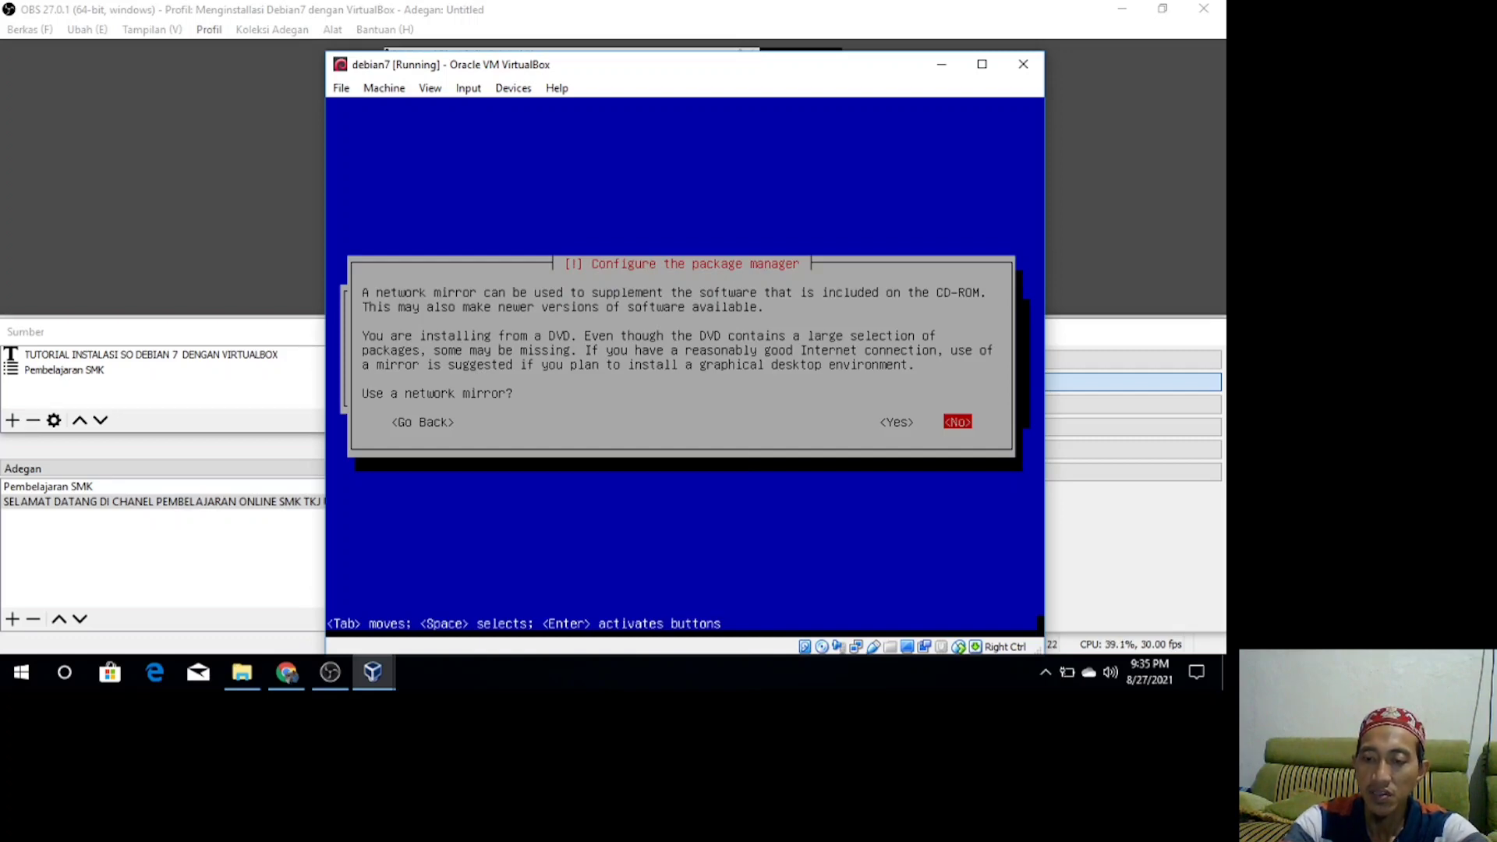
key("Return")
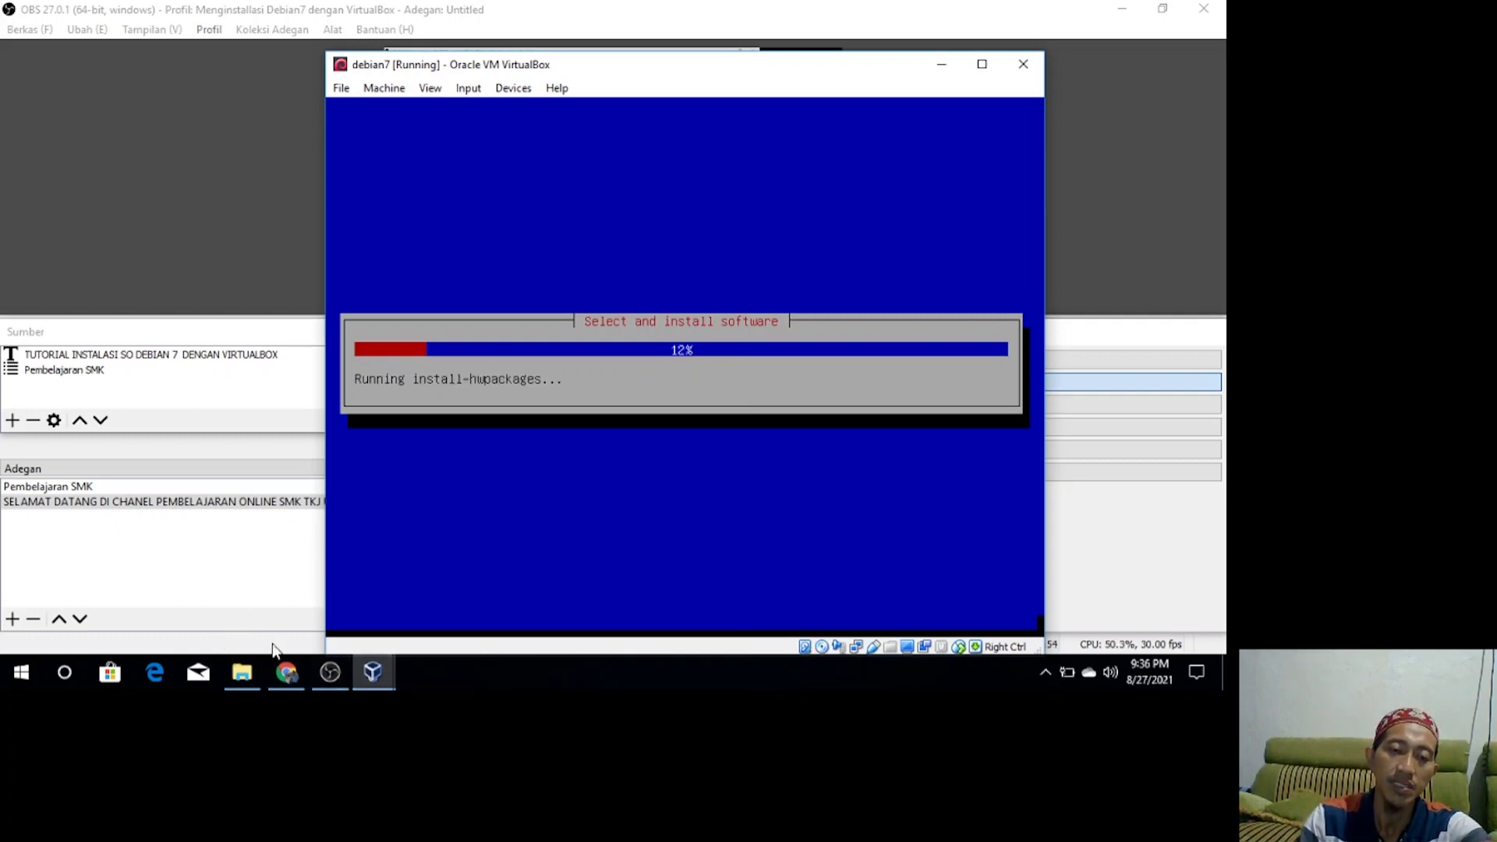
Show Chrome's Debian 7 PDF and scroll from step 15 back up to page 30's Software Selection.
left_click(287, 675)
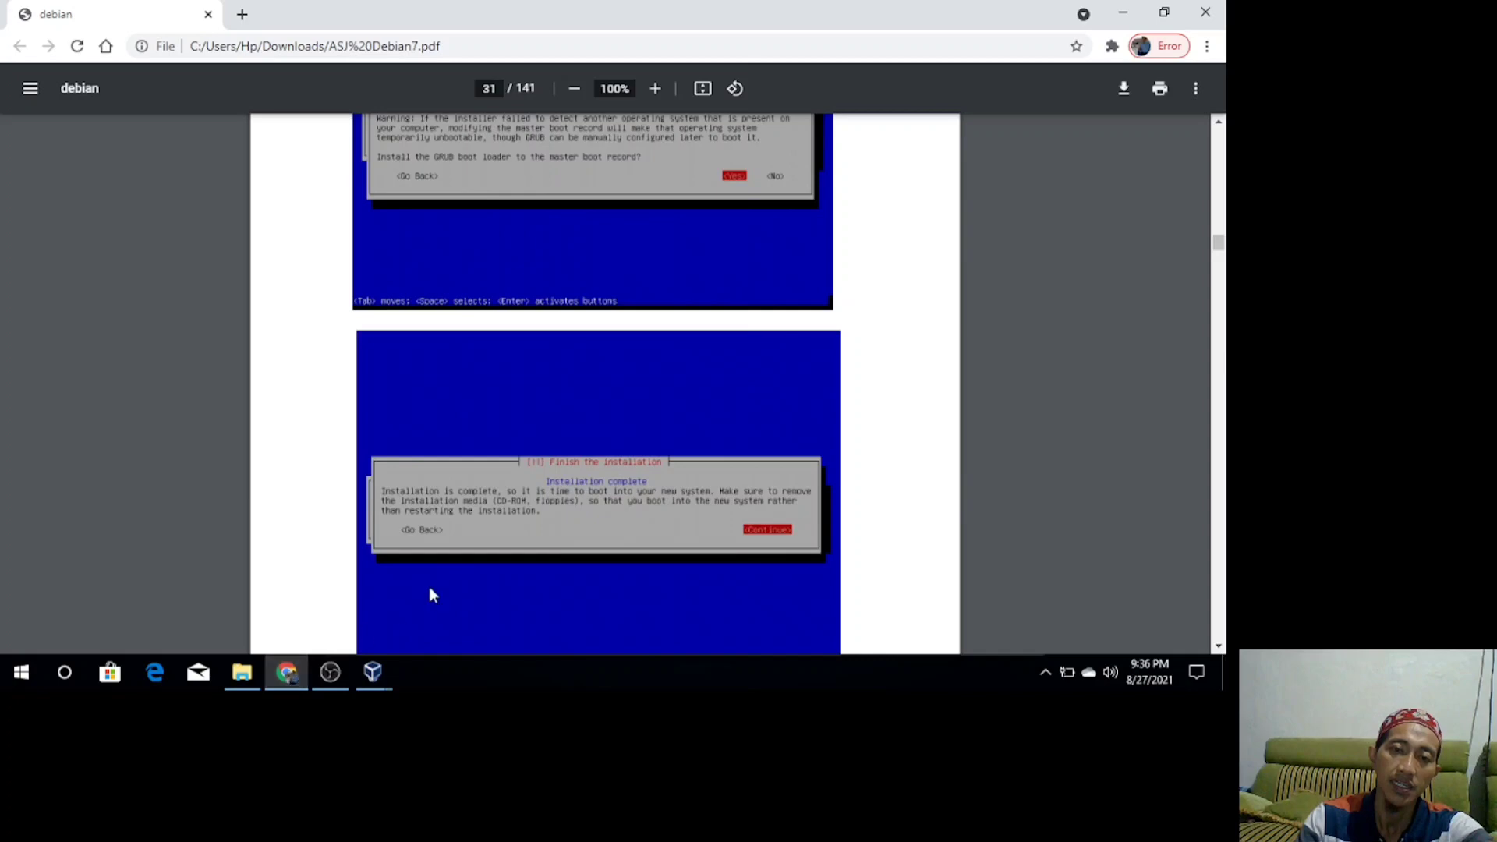
scroll(480, 577, "up", 2)
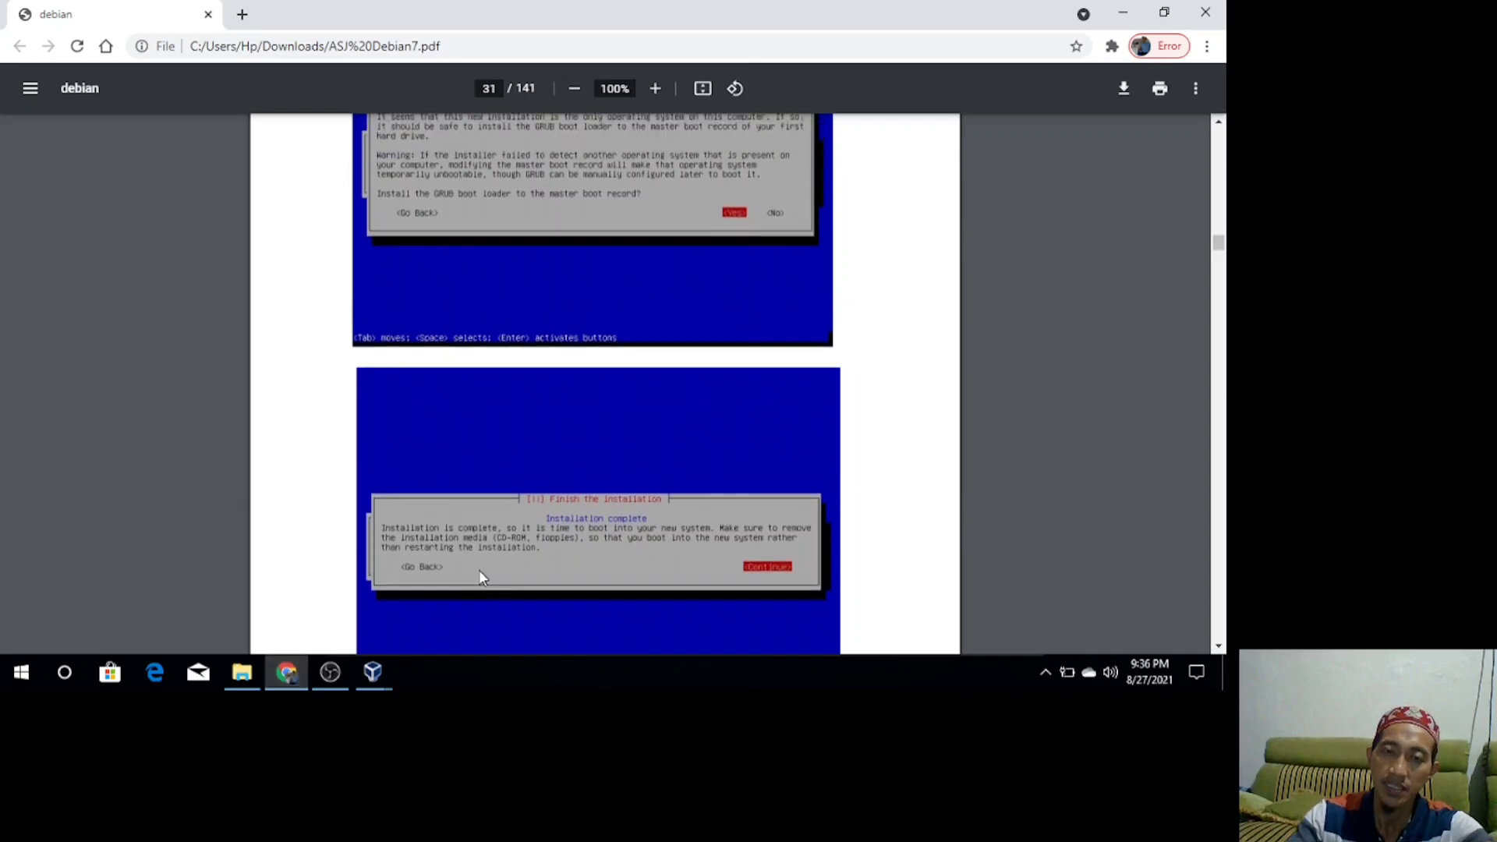
scroll(479, 577, "up", 3)
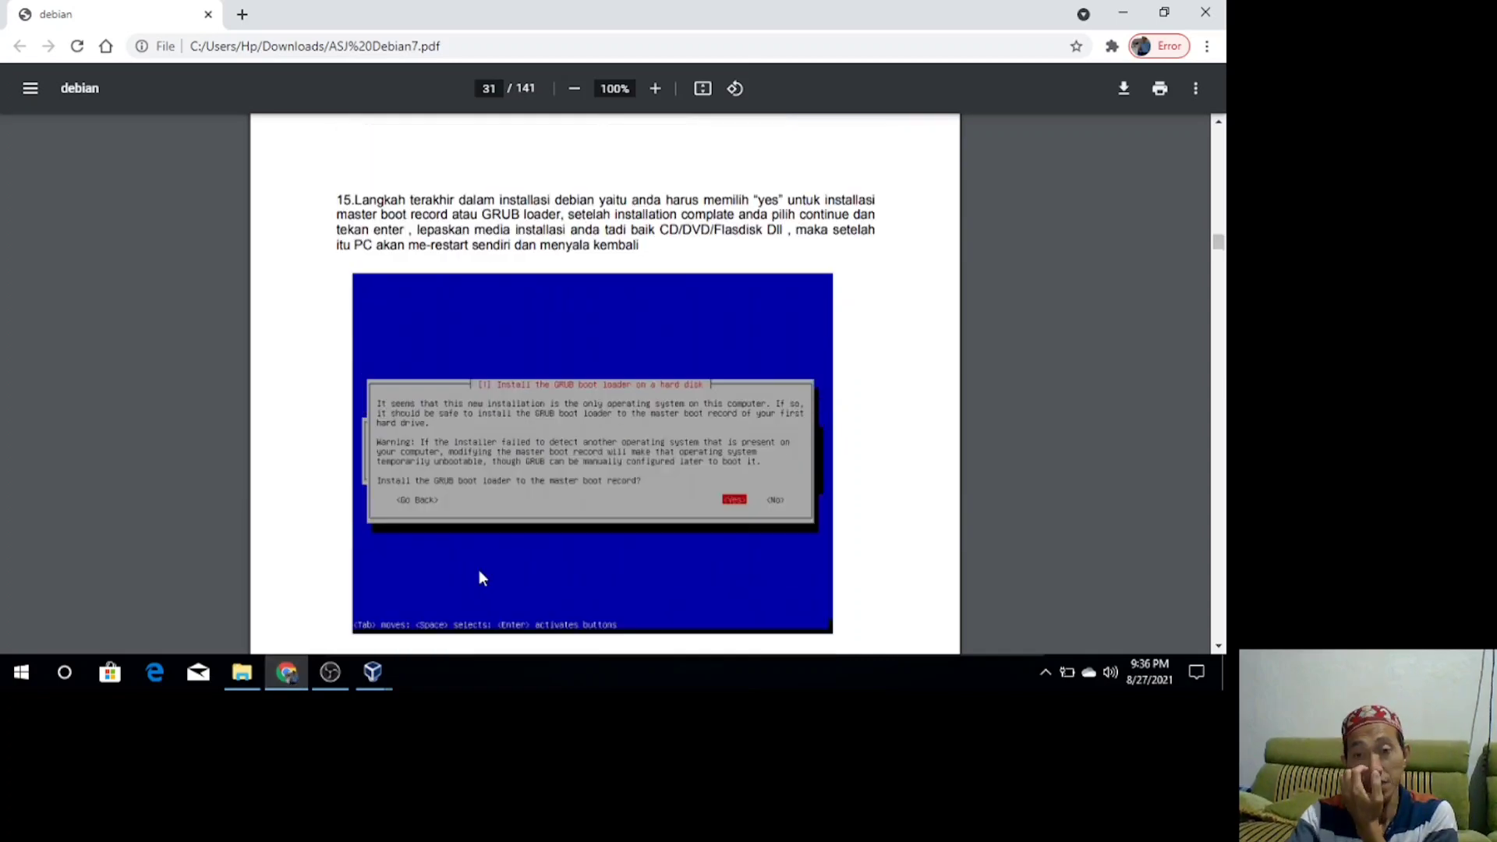
scroll(478, 578, "up", 3)
scroll(478, 576, "up", 5)
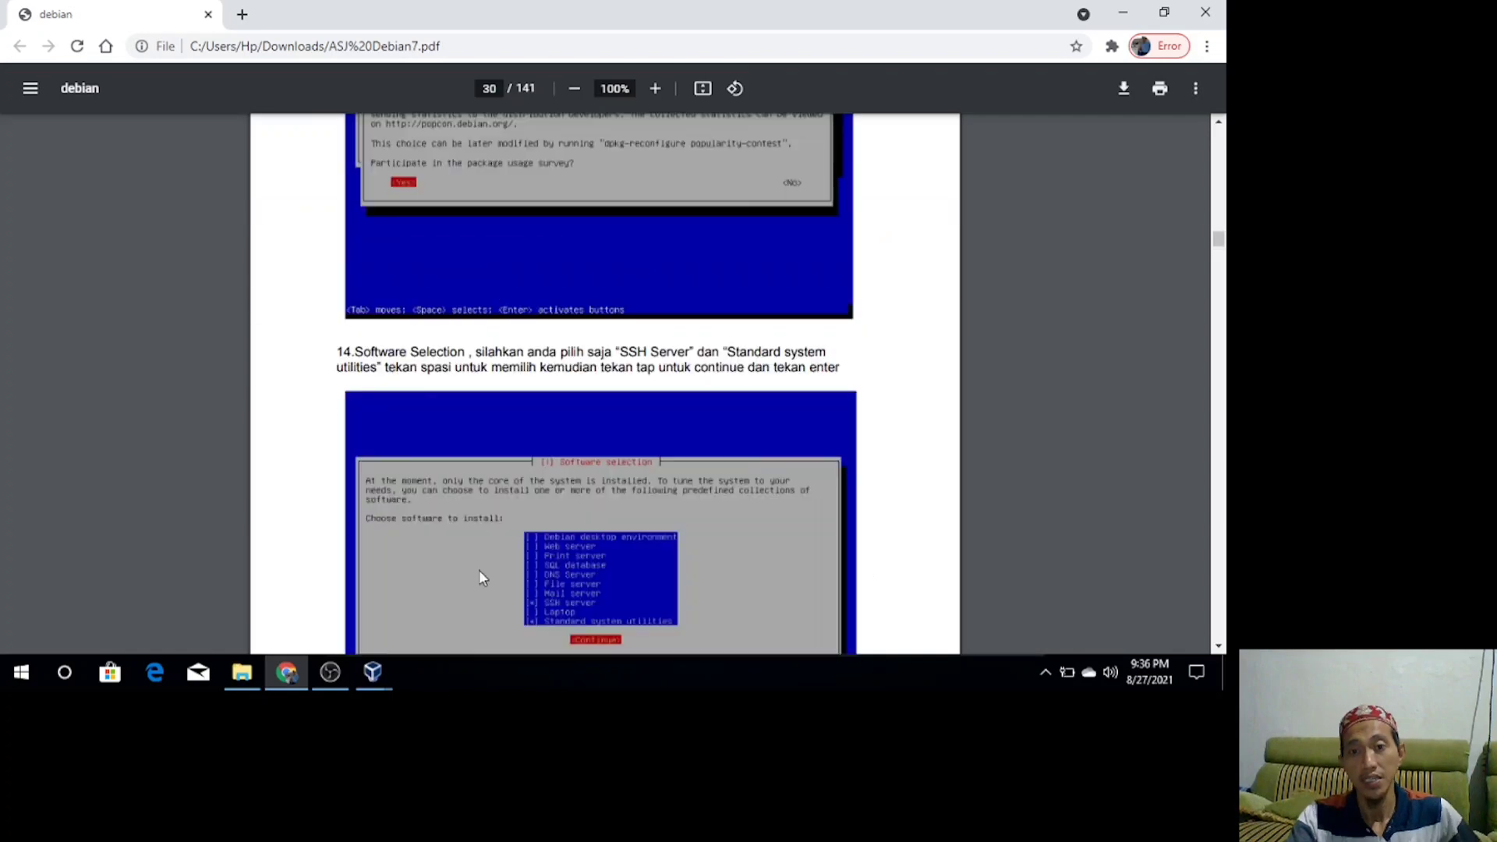
scroll(479, 576, "down", 1)
scroll(478, 576, "down", 1)
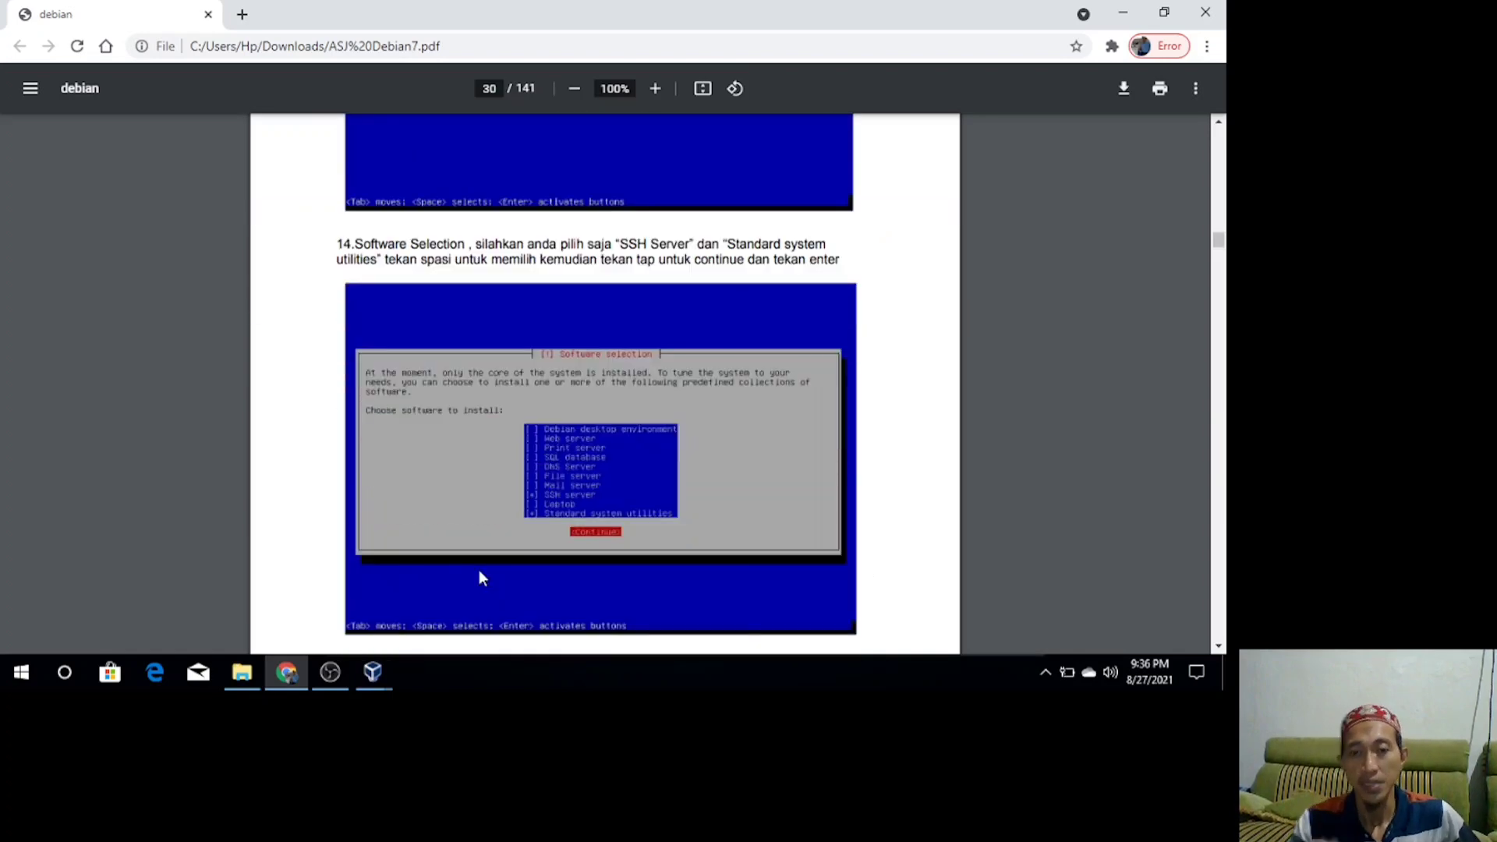
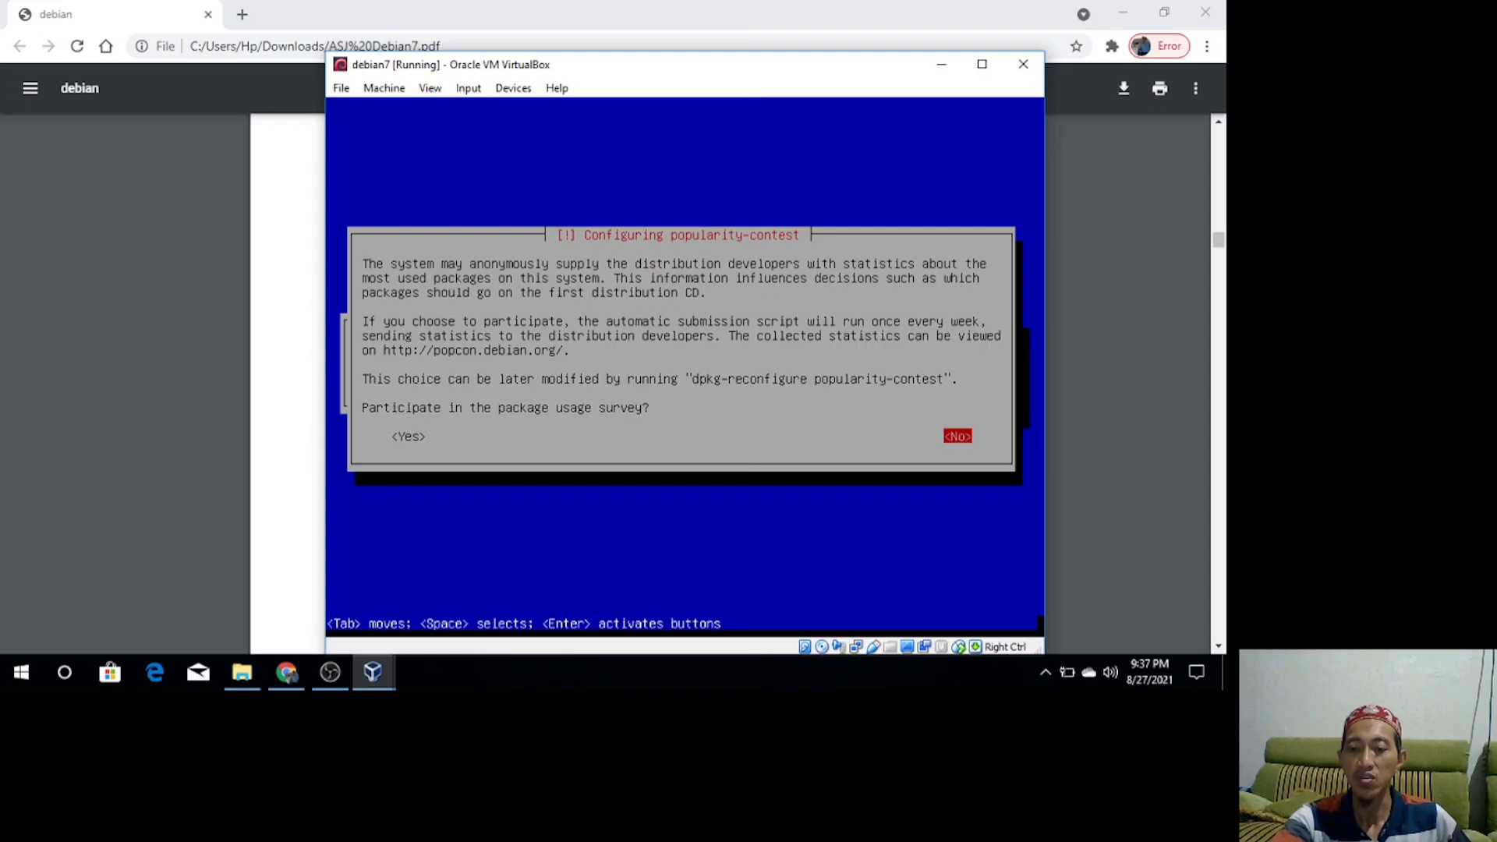
Answer No to the popularity-contest survey, check OBS, then return to the debian7 installer.
key("Return")
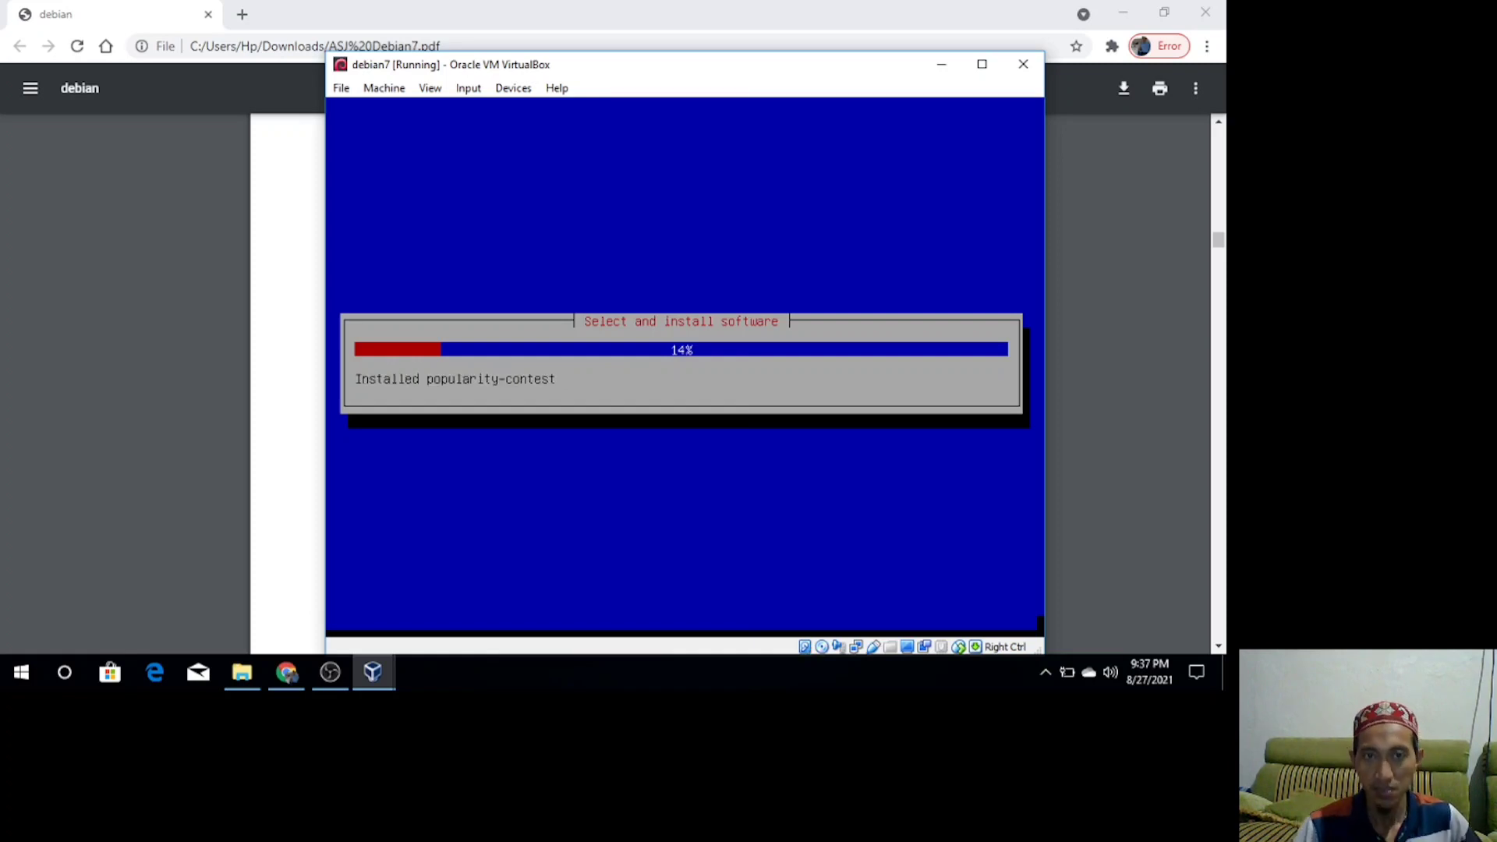
left_click(330, 672)
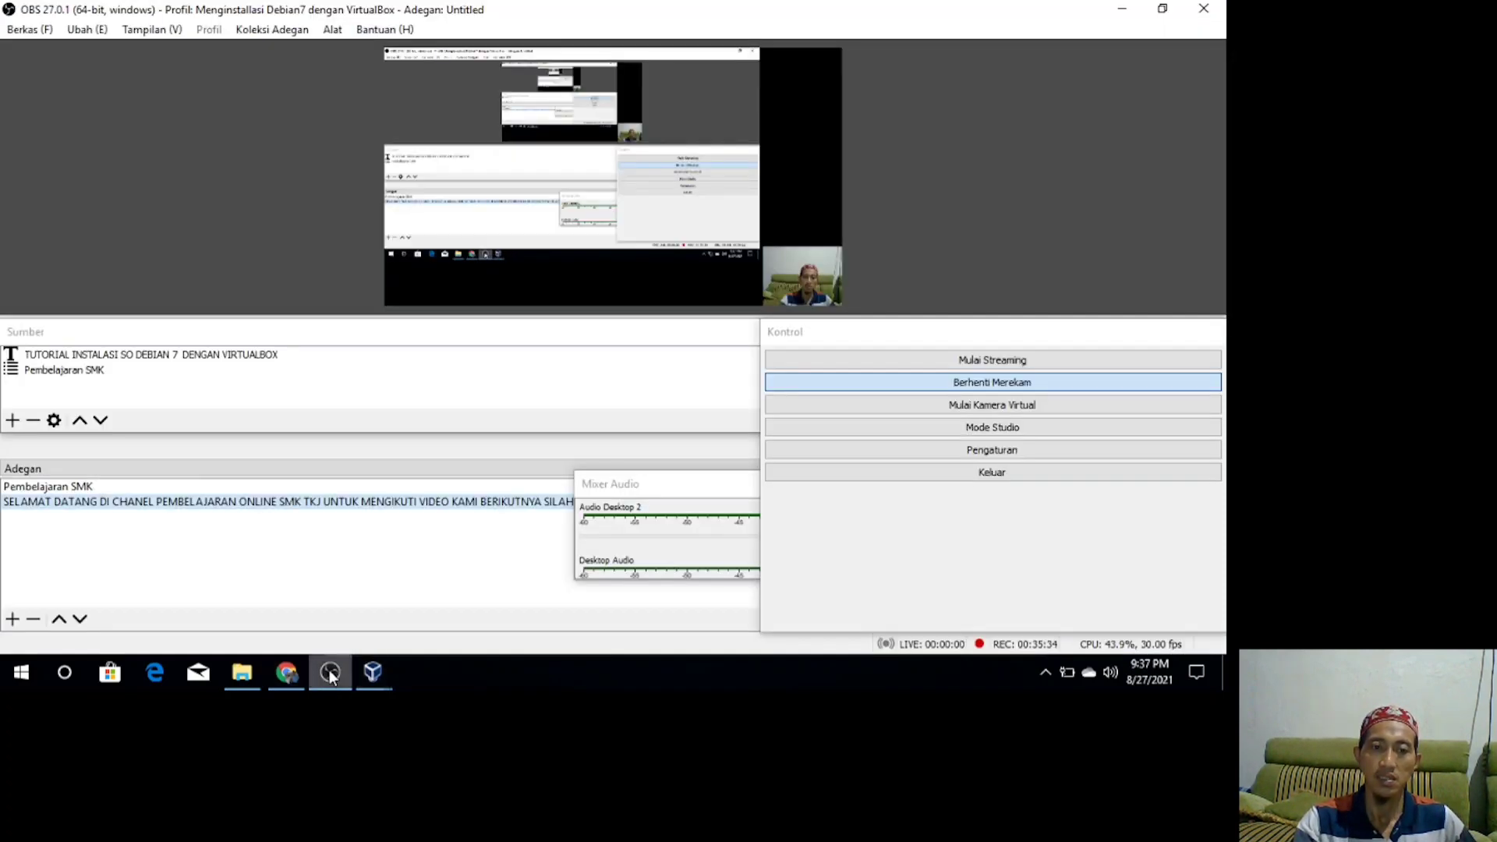
mouse_move(381, 675)
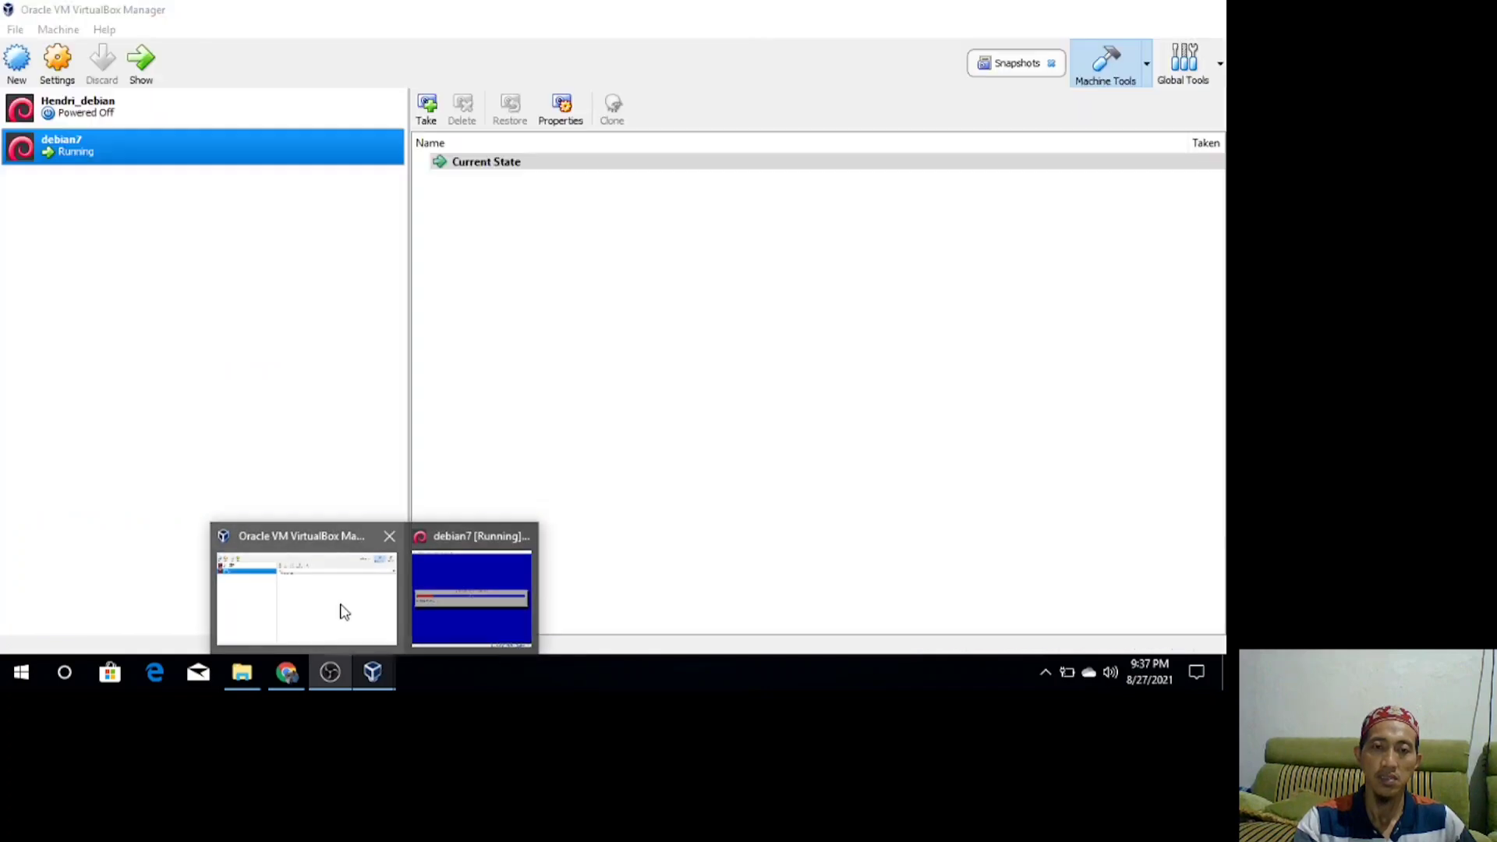
left_click(338, 611)
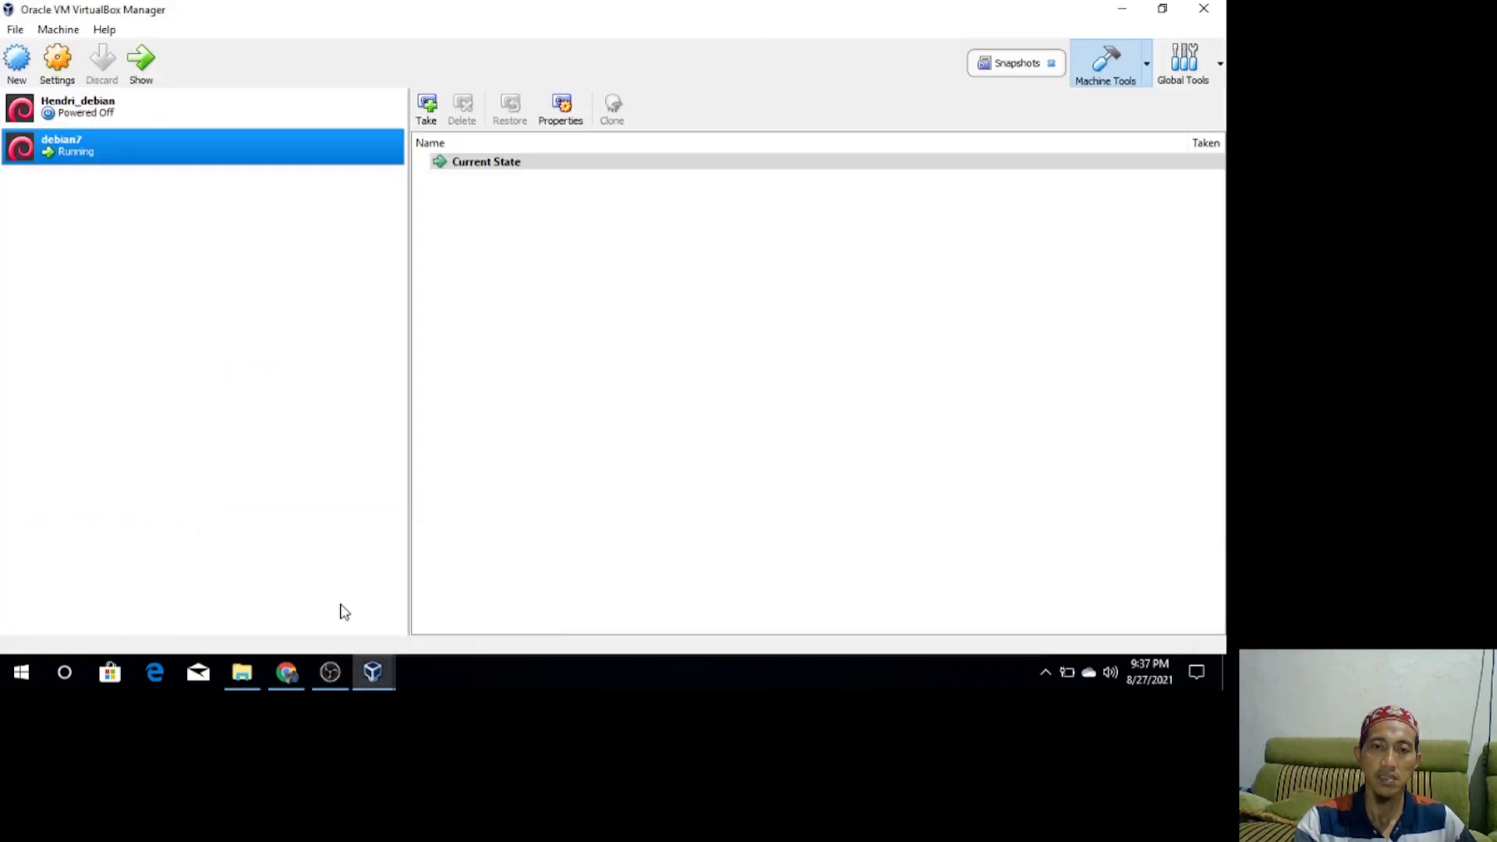
left_click(380, 680)
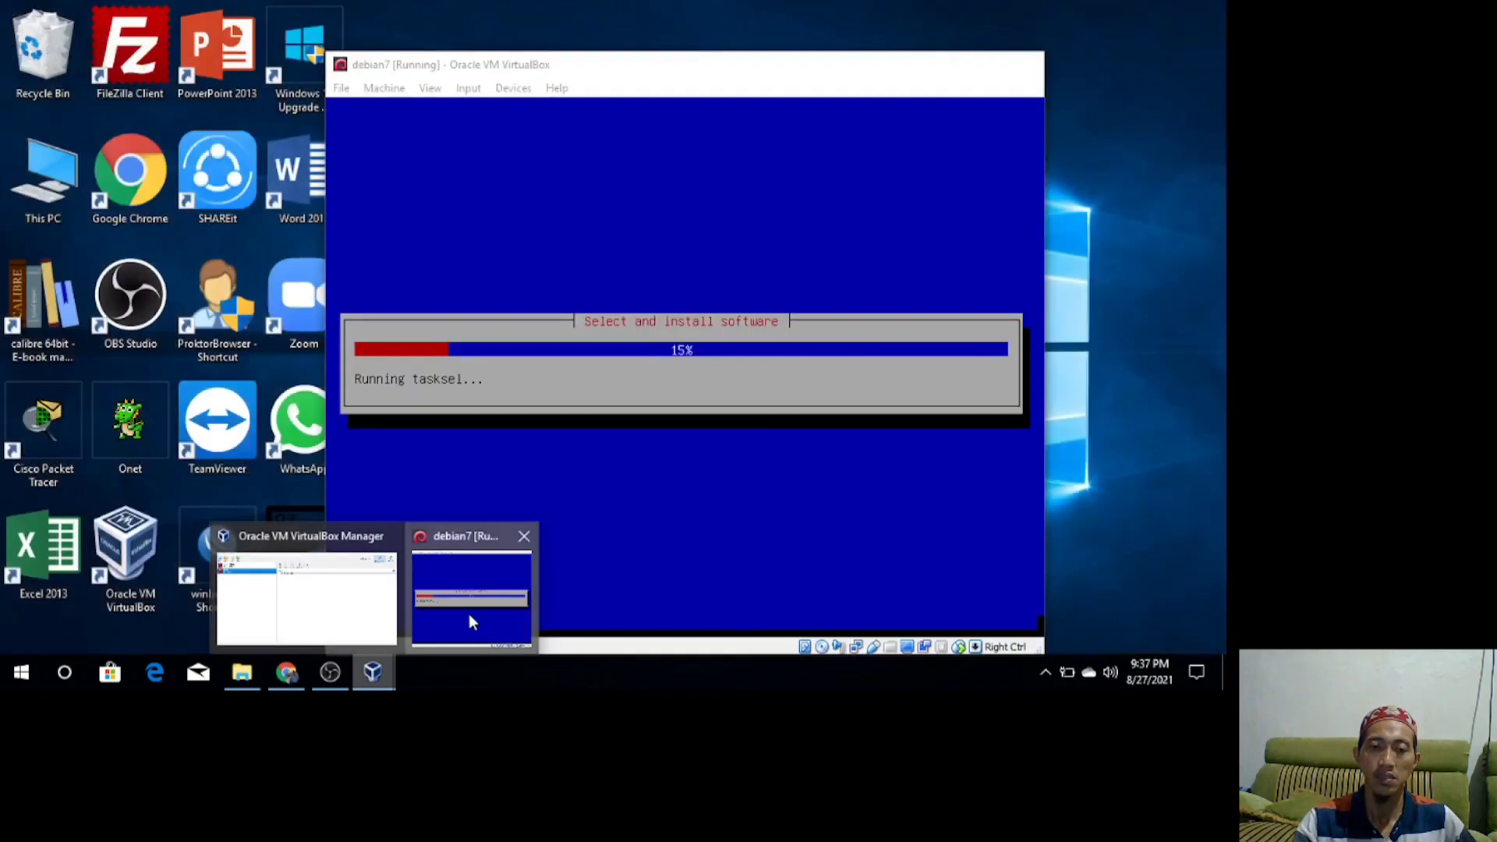
left_click(470, 615)
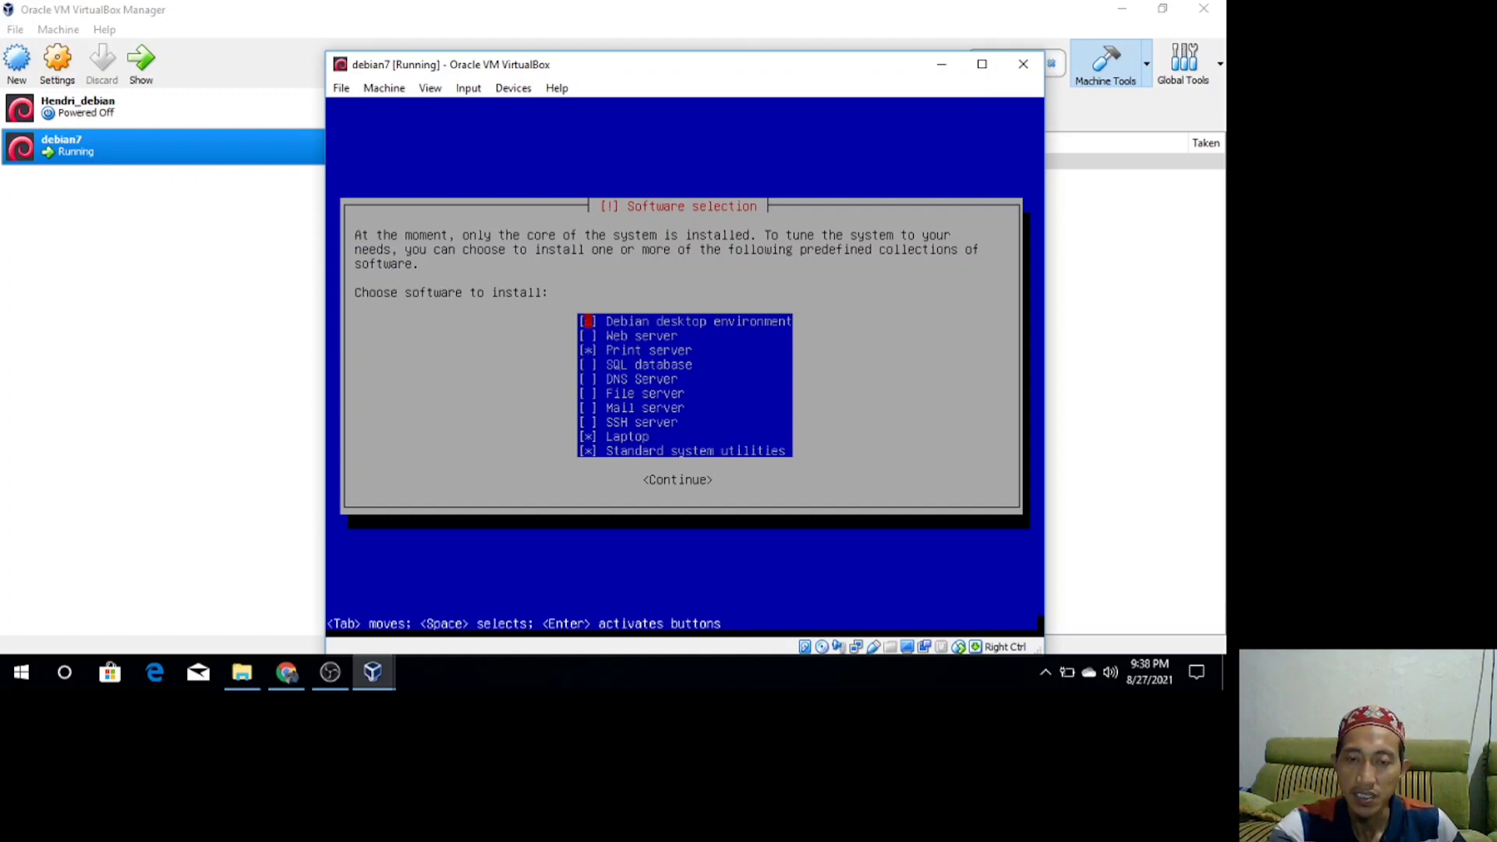
Untick Print server and Laptop so only Standard system utilities remains, then continue.
key("Down")
key("Down")
key("Down")
key("Down")
key("Down")
key("Down")
key("Down")
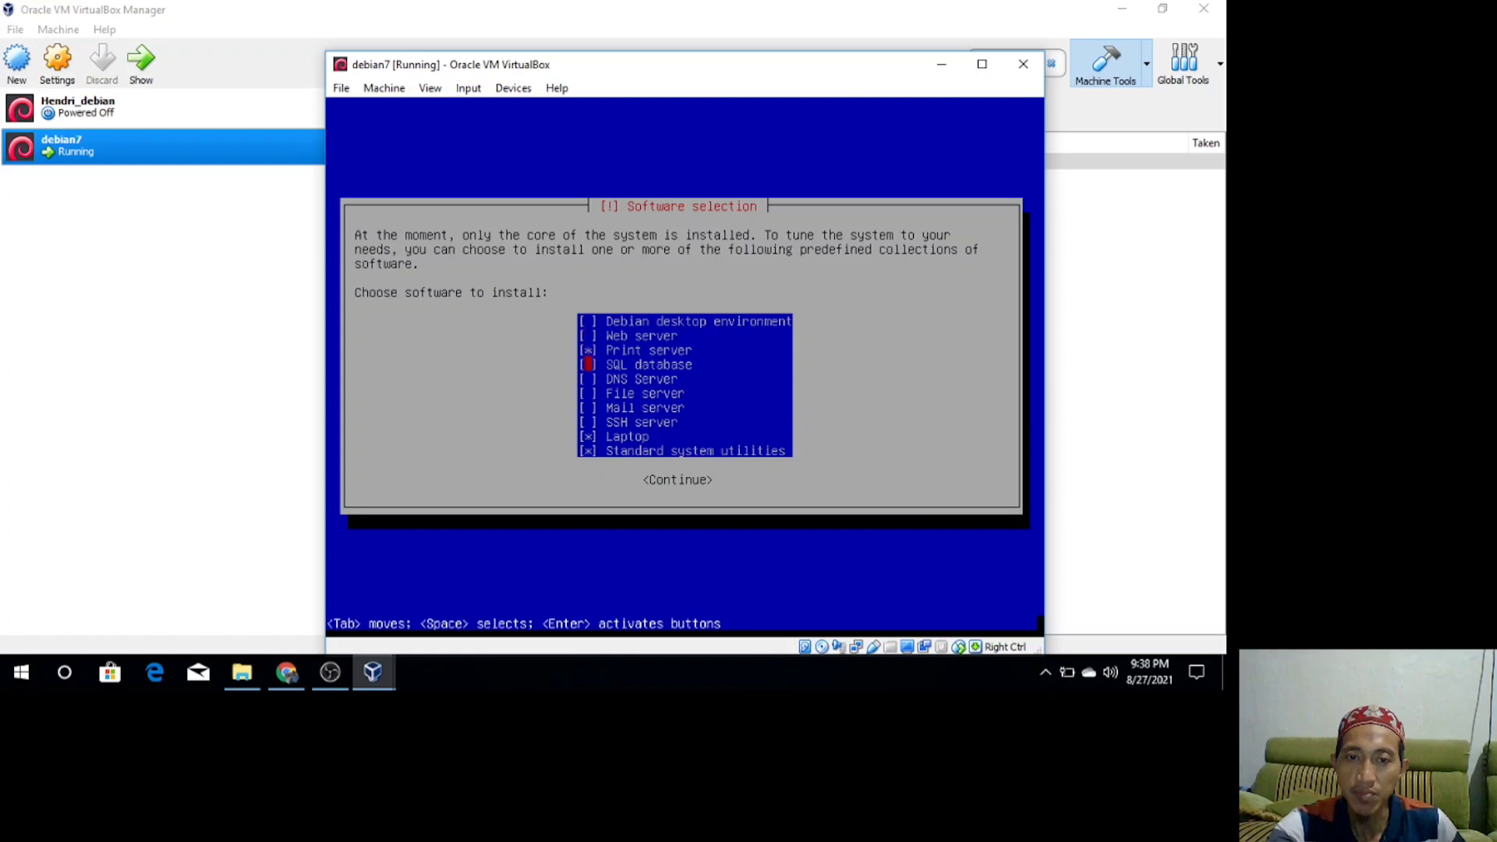
key("Down")
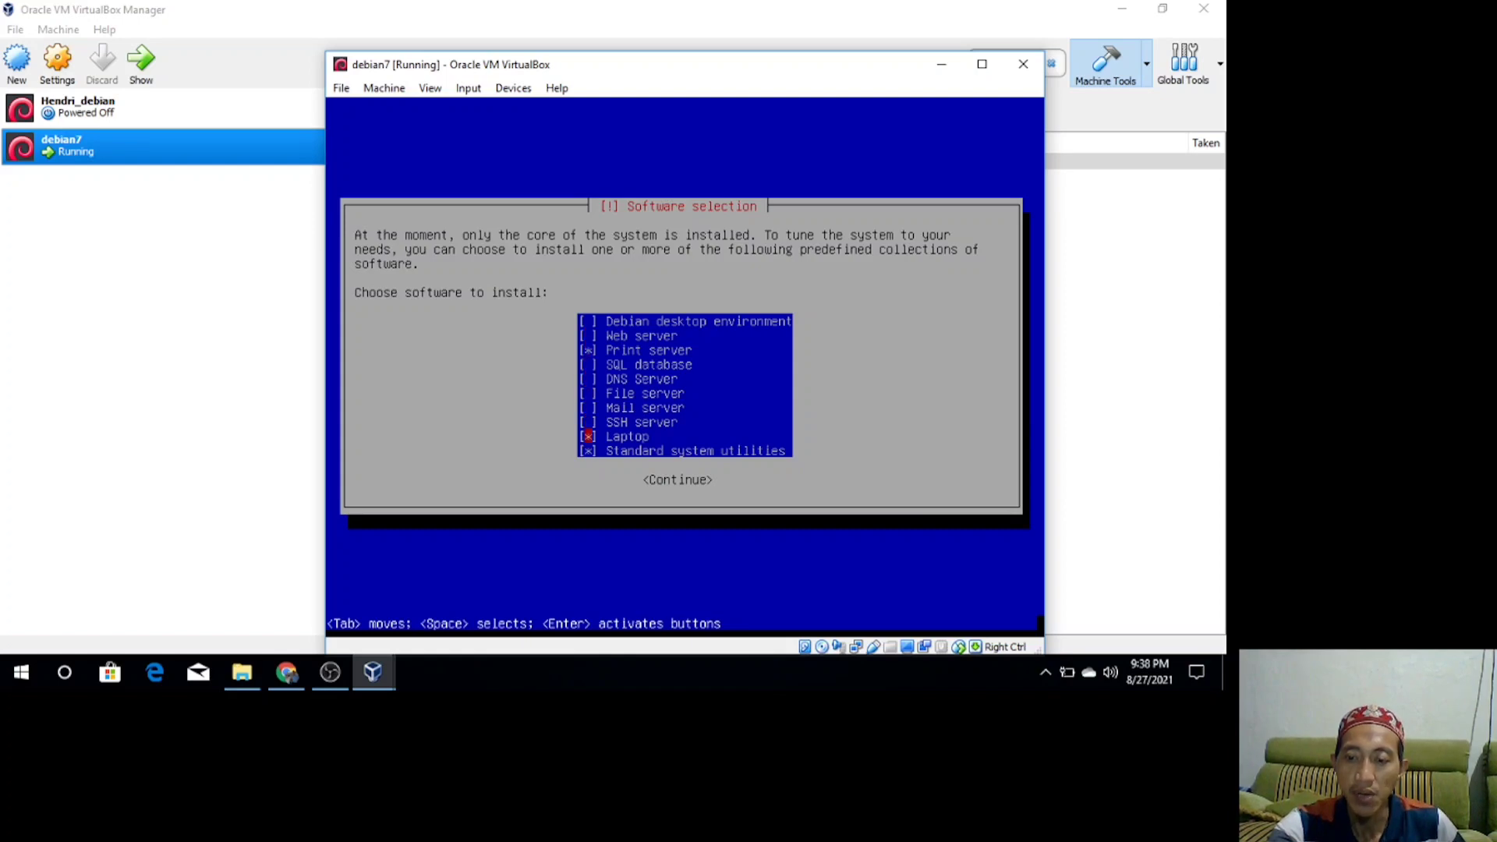
key("Down")
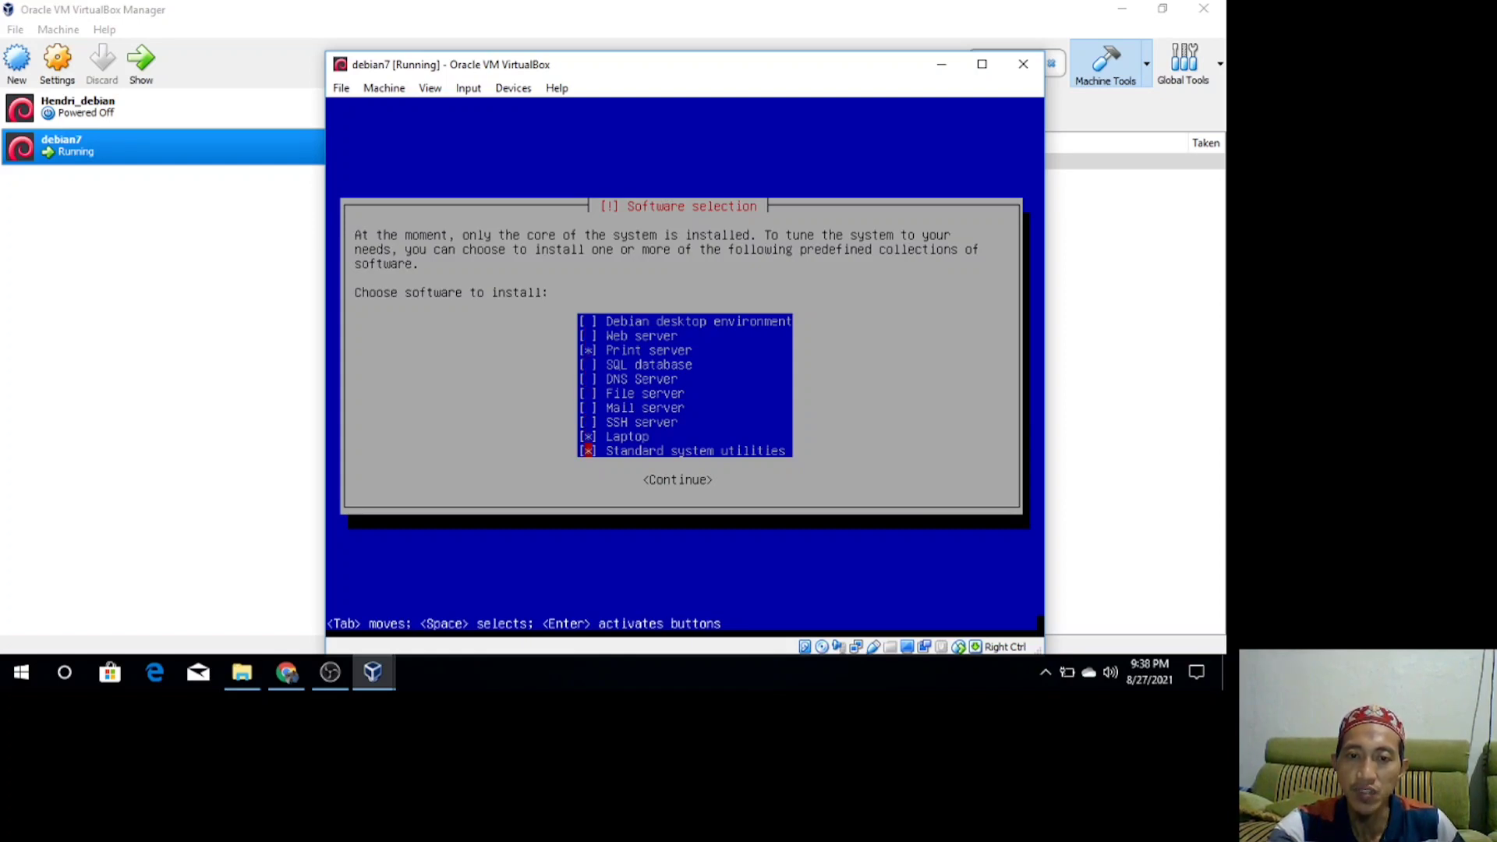
key("Up")
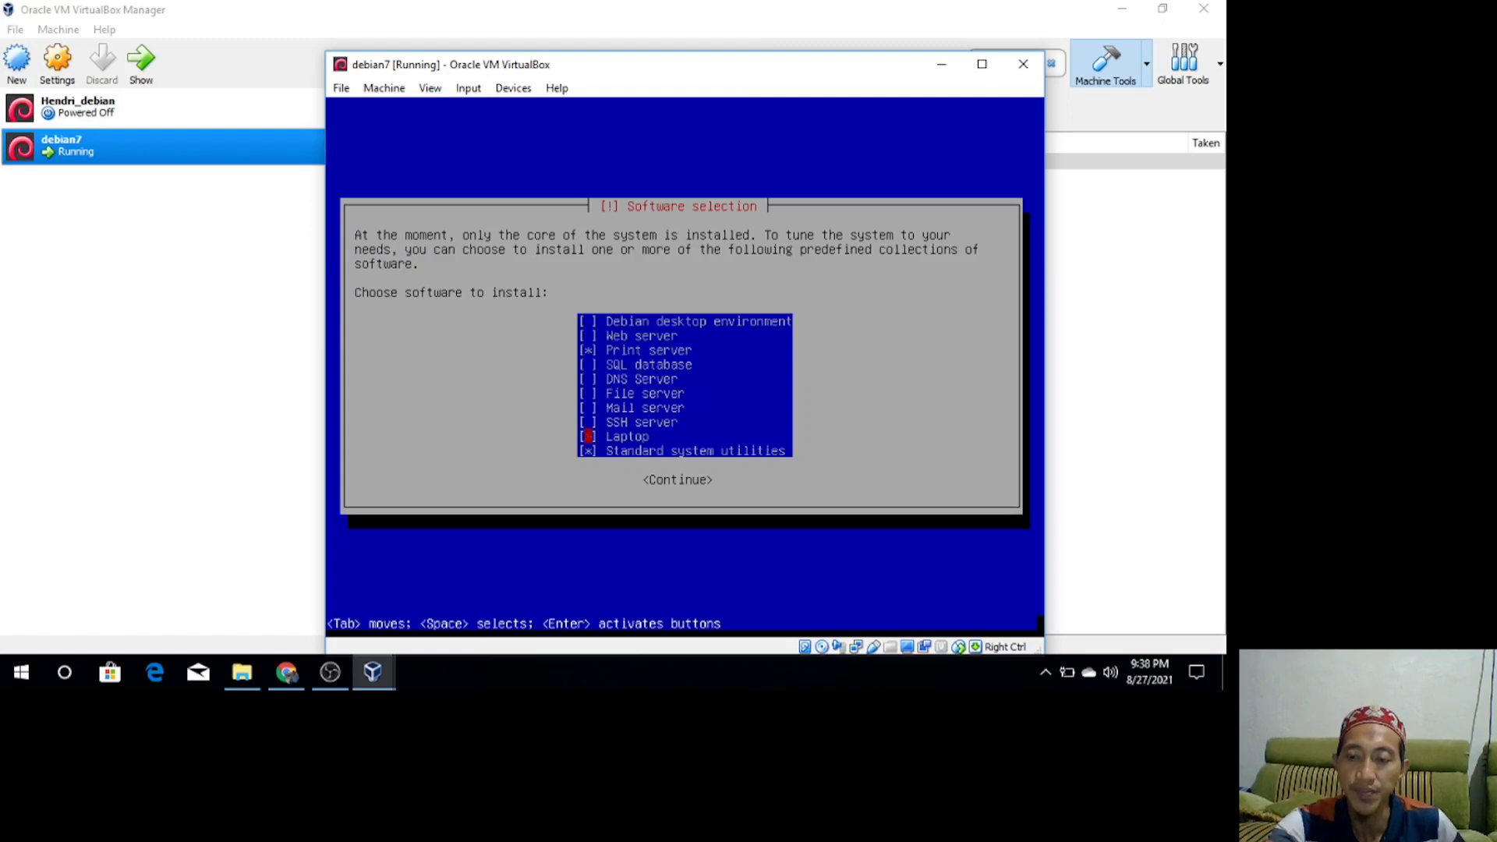
key("Up")
key("Up")
key("Up")
key("Up")
key("Up")
key("Up")
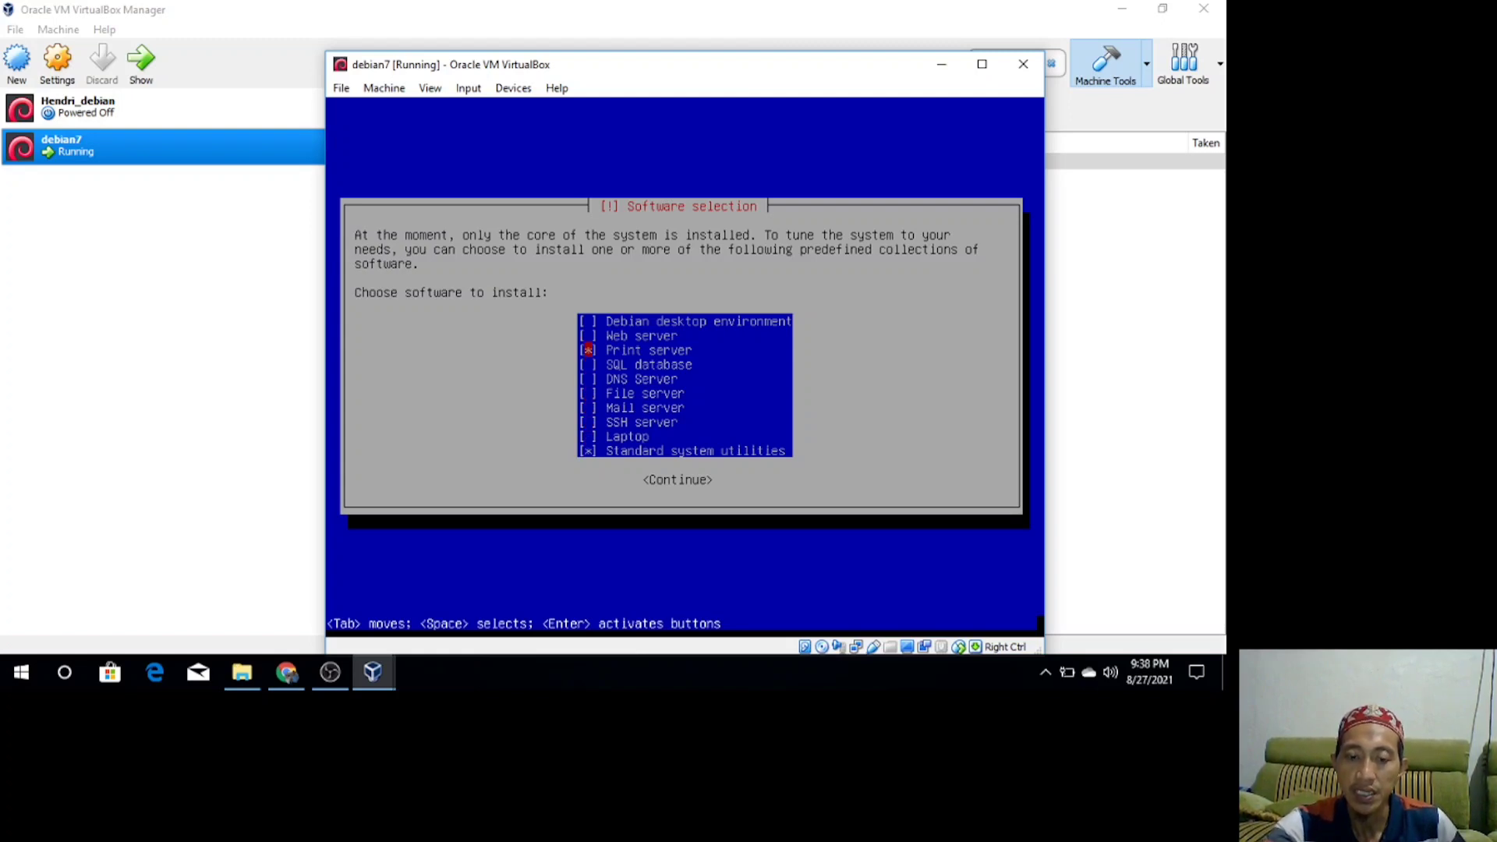
key("Down")
key("Down")
key("Down")
key("Down")
key("Down")
key("Down")
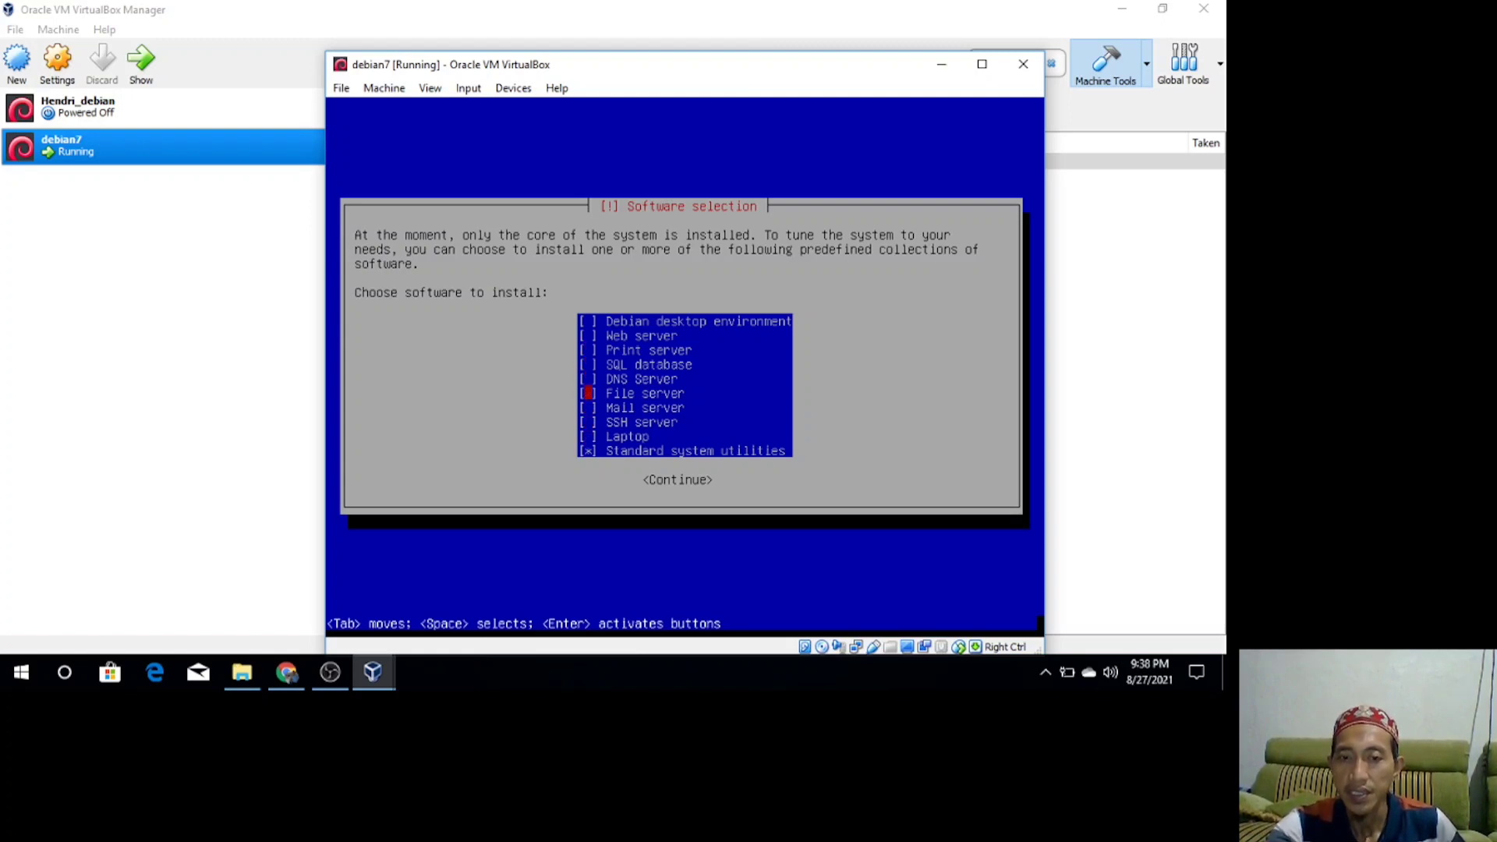
key("Down")
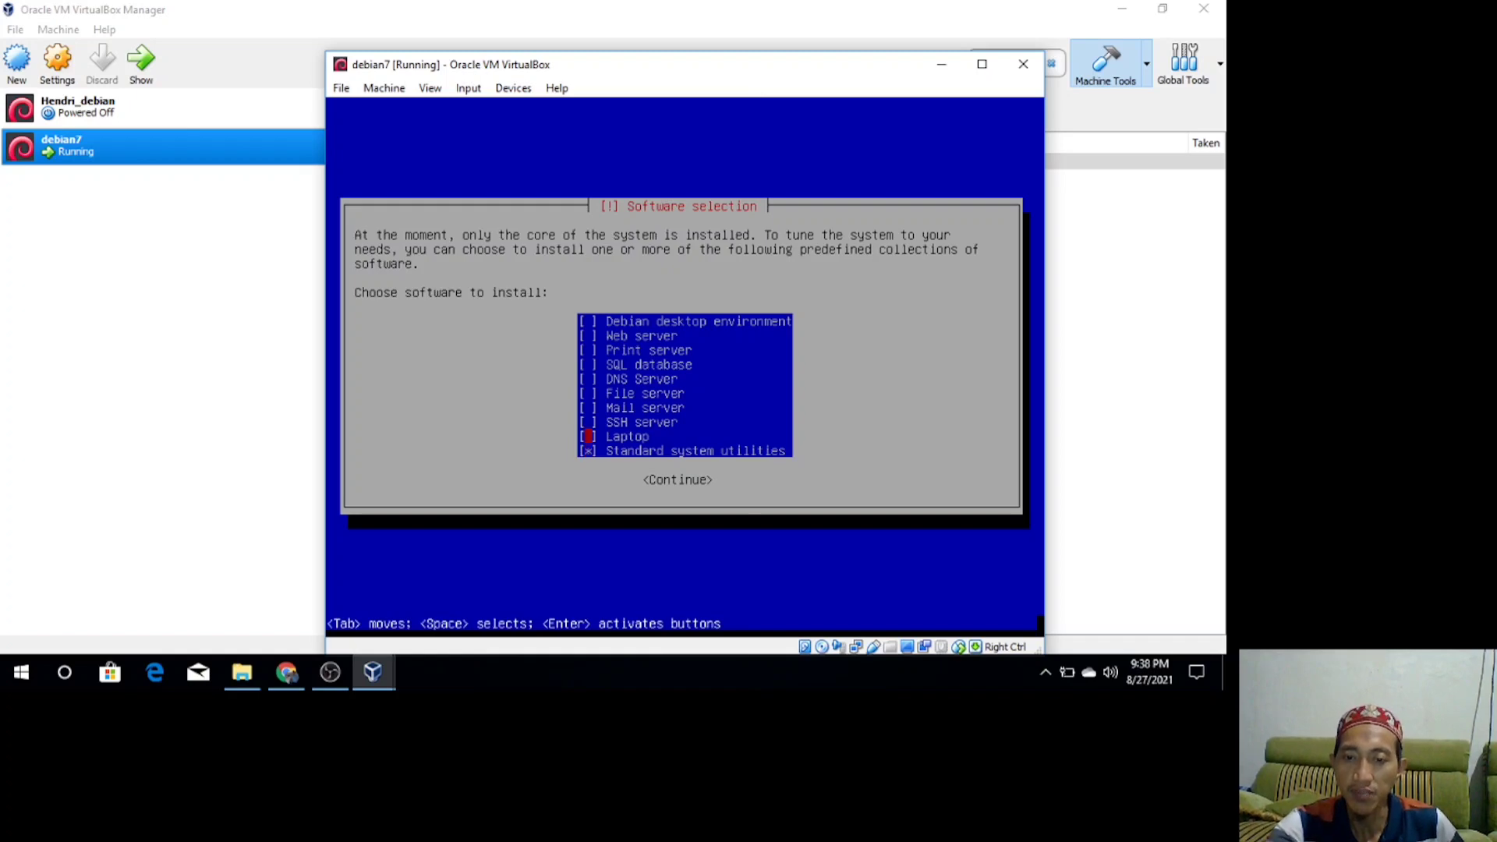
key("Up")
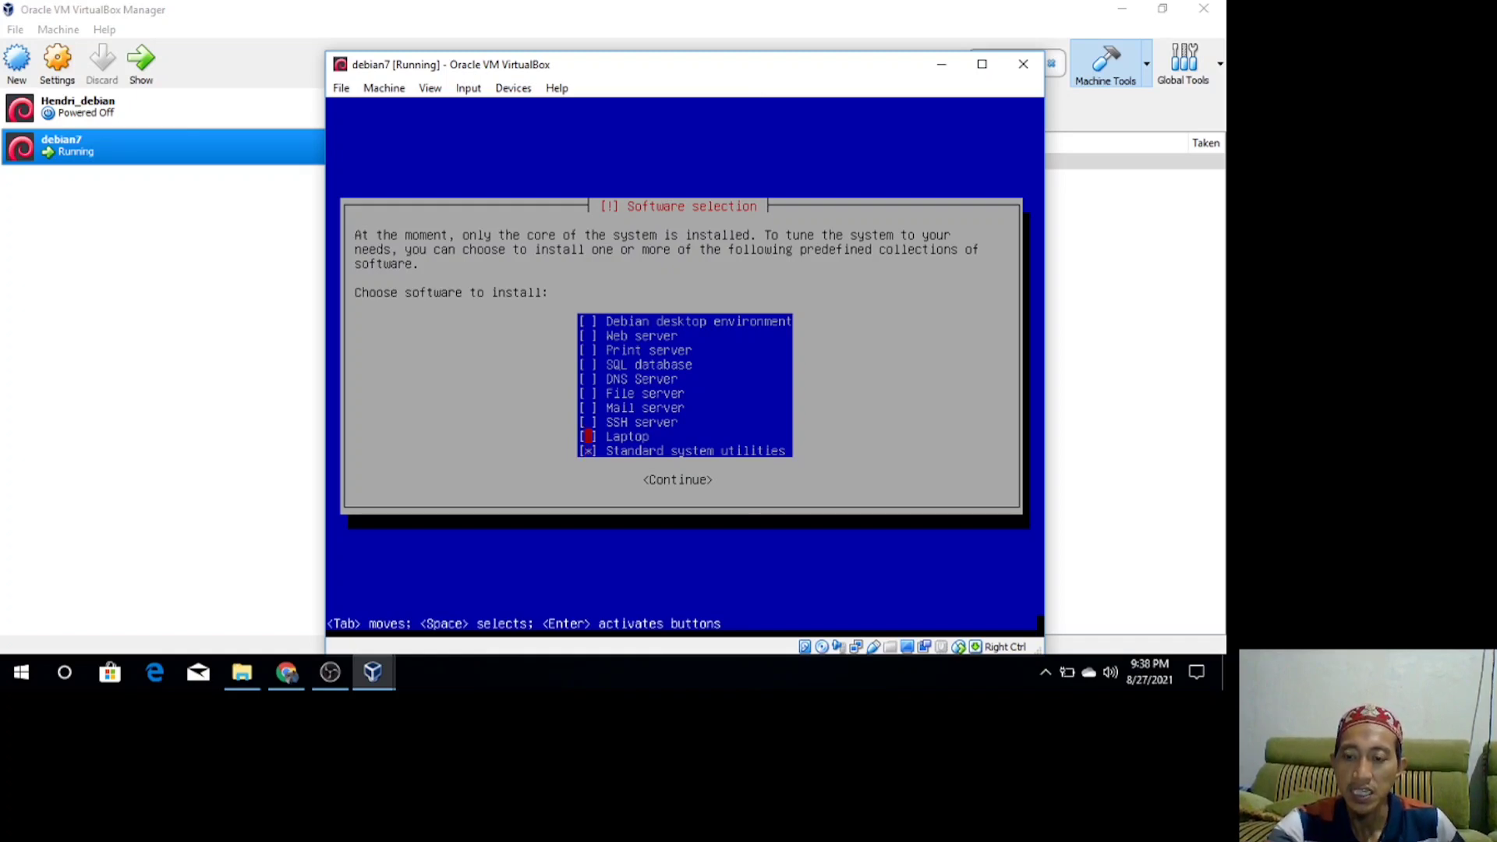
key("Down")
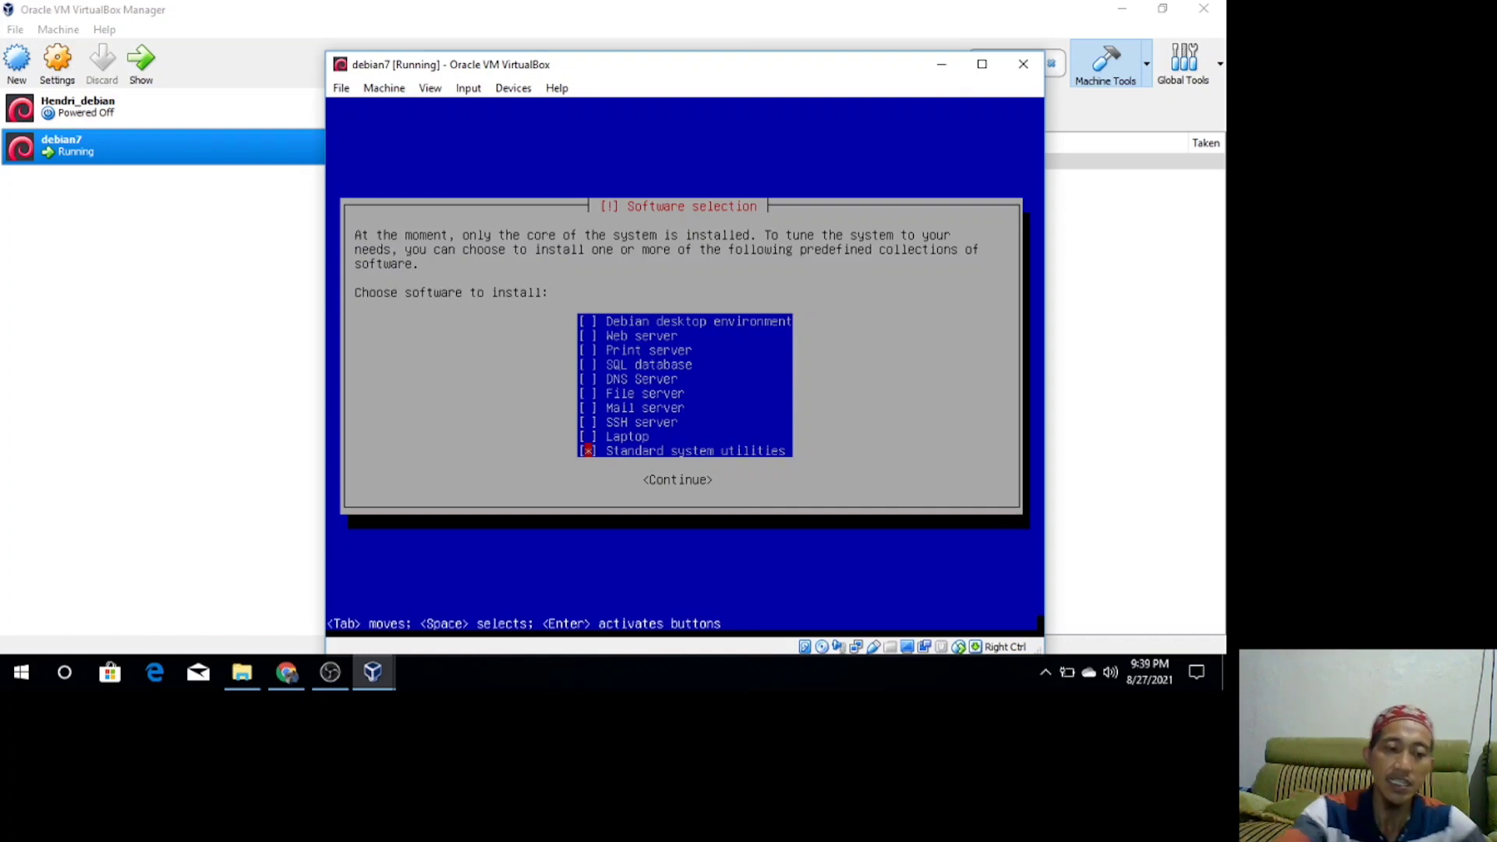
key("Tab")
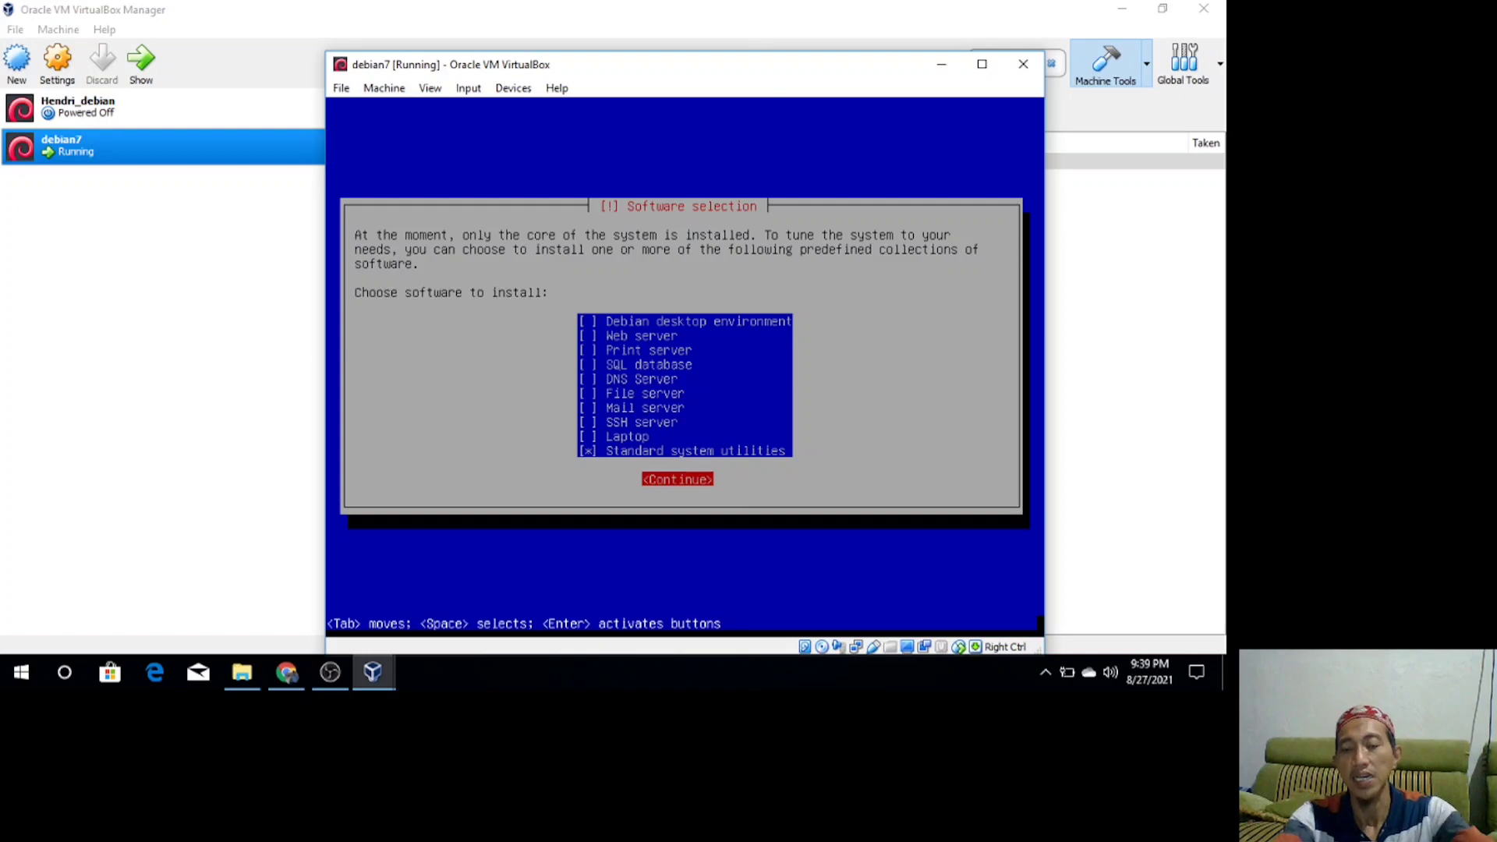
key("Return")
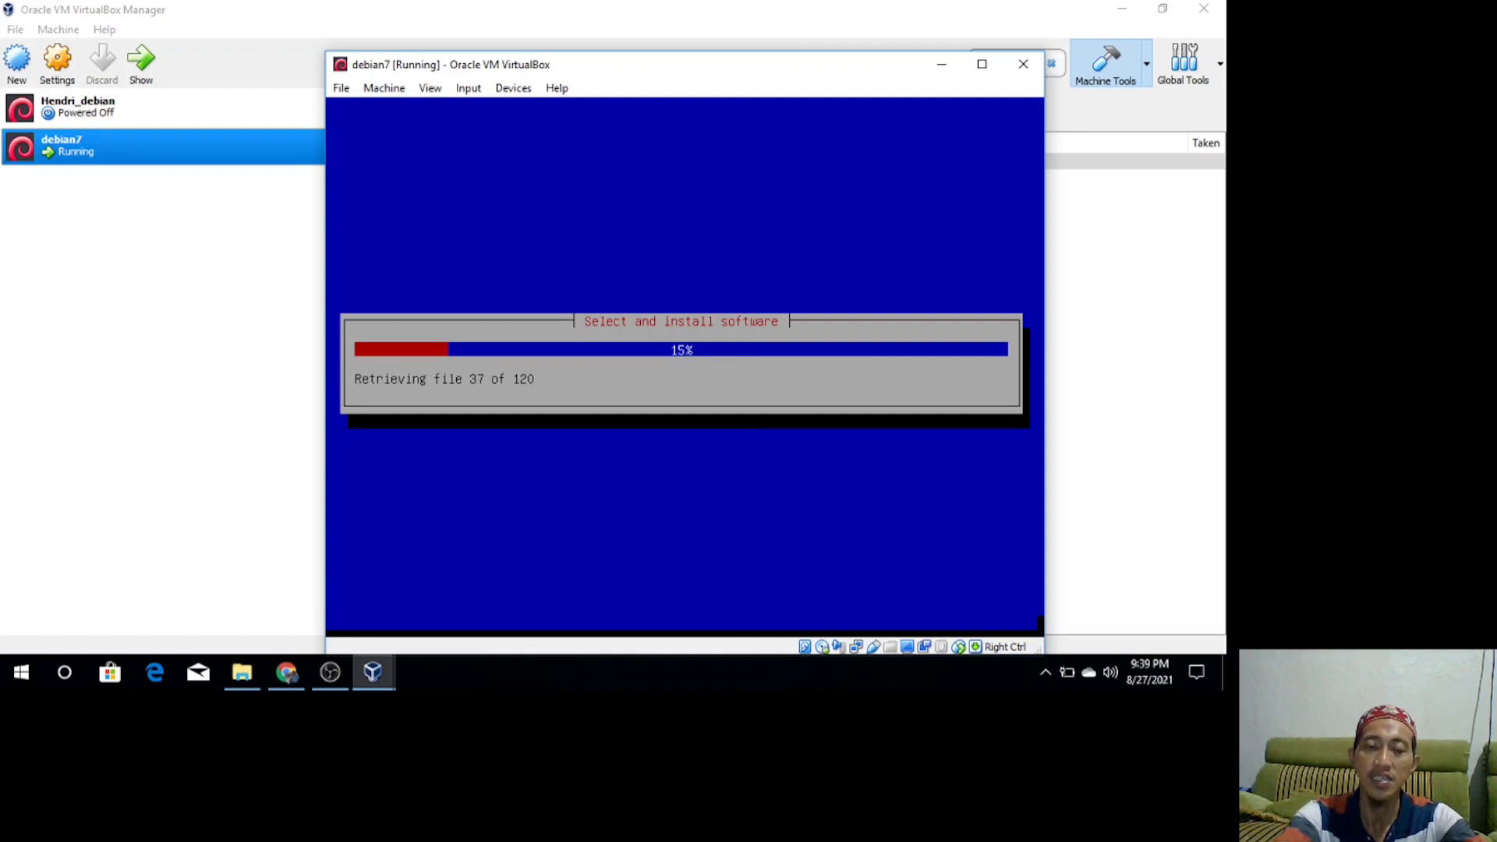
Switch to the Debian 7 PDF guide and scroll to step 15 on installing GRUB.
left_click(287, 672)
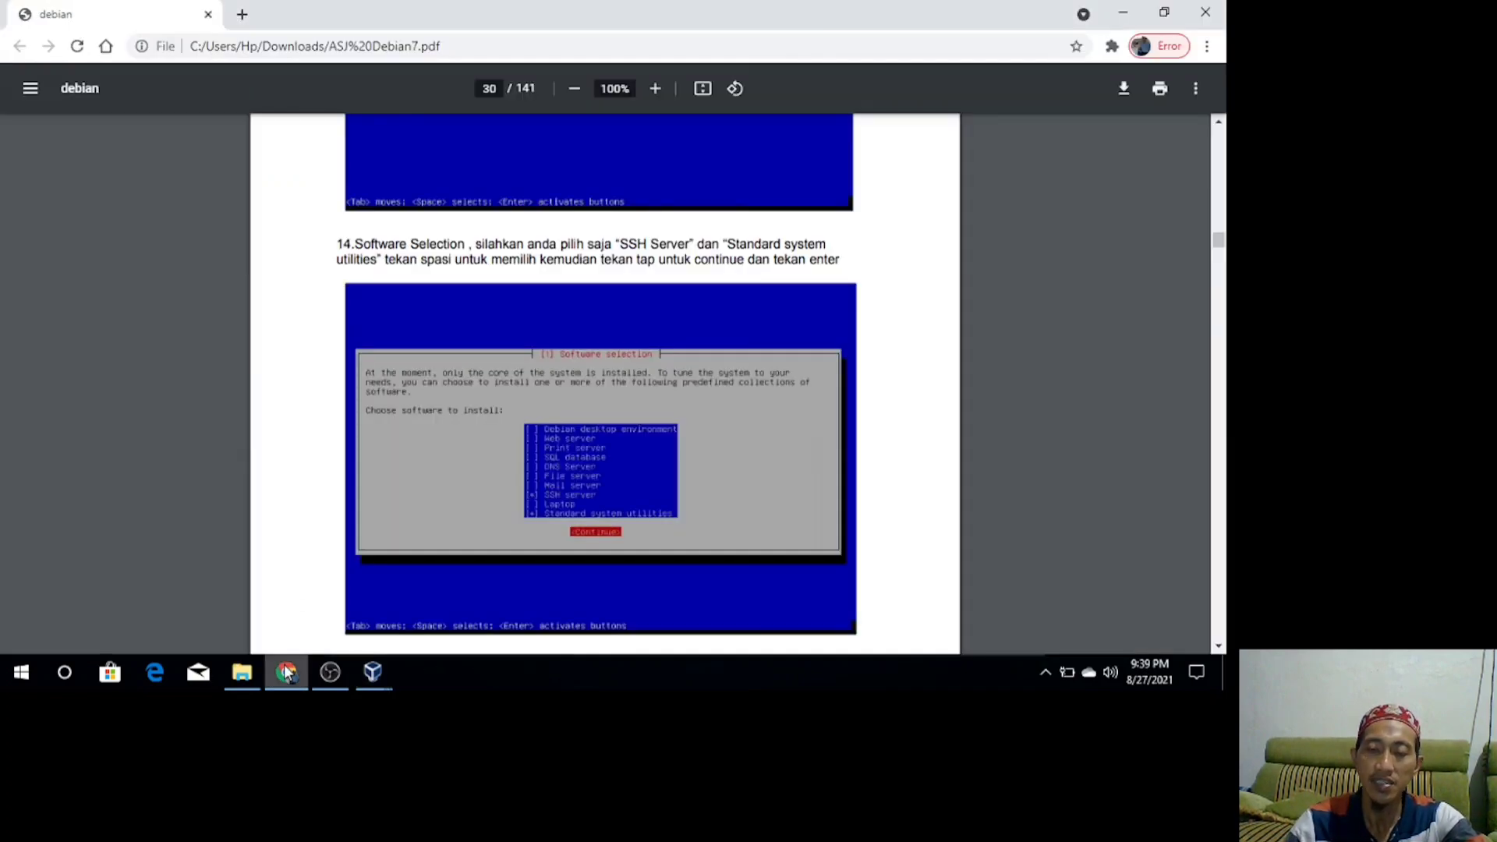
key("Down")
key("Down")
key("Down")
key("Down")
key("Down")
key("Down")
key("Down")
key("Down")
key("Down")
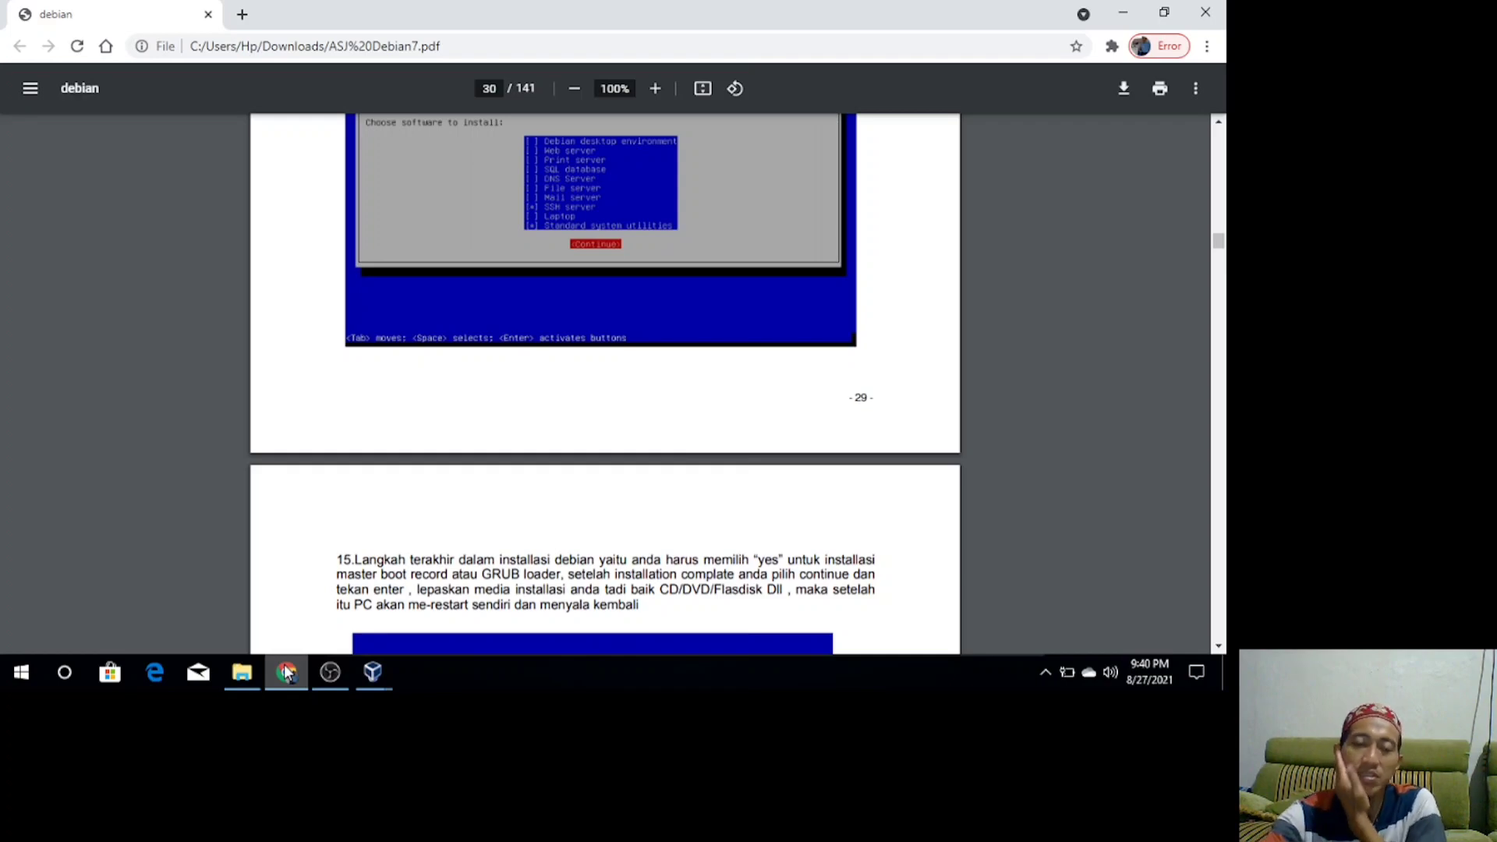
left_click(360, 685)
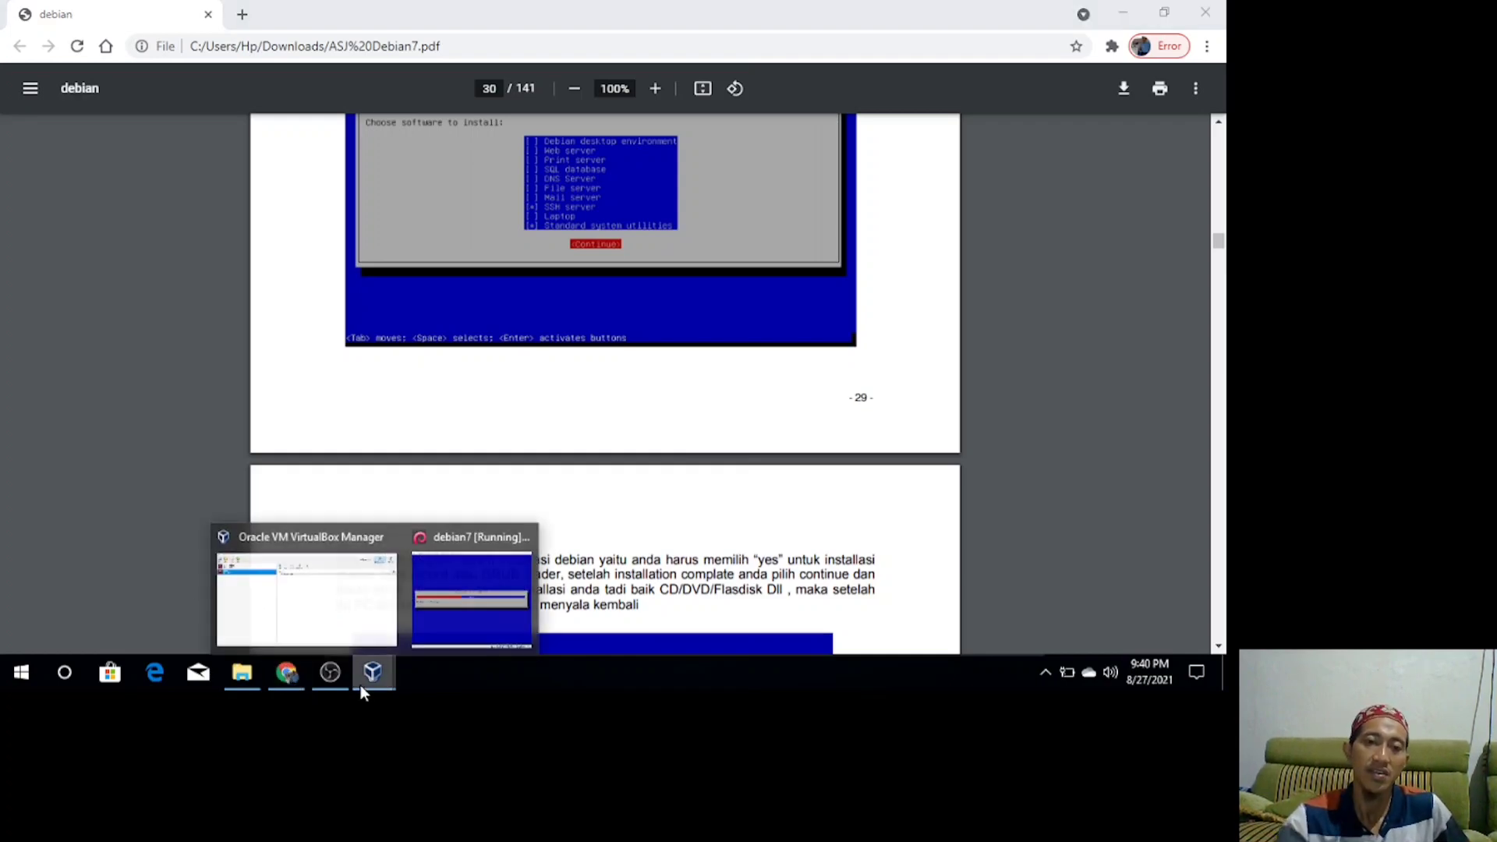
Bring the debian7 installer window back in front while its software installs.
left_click(461, 593)
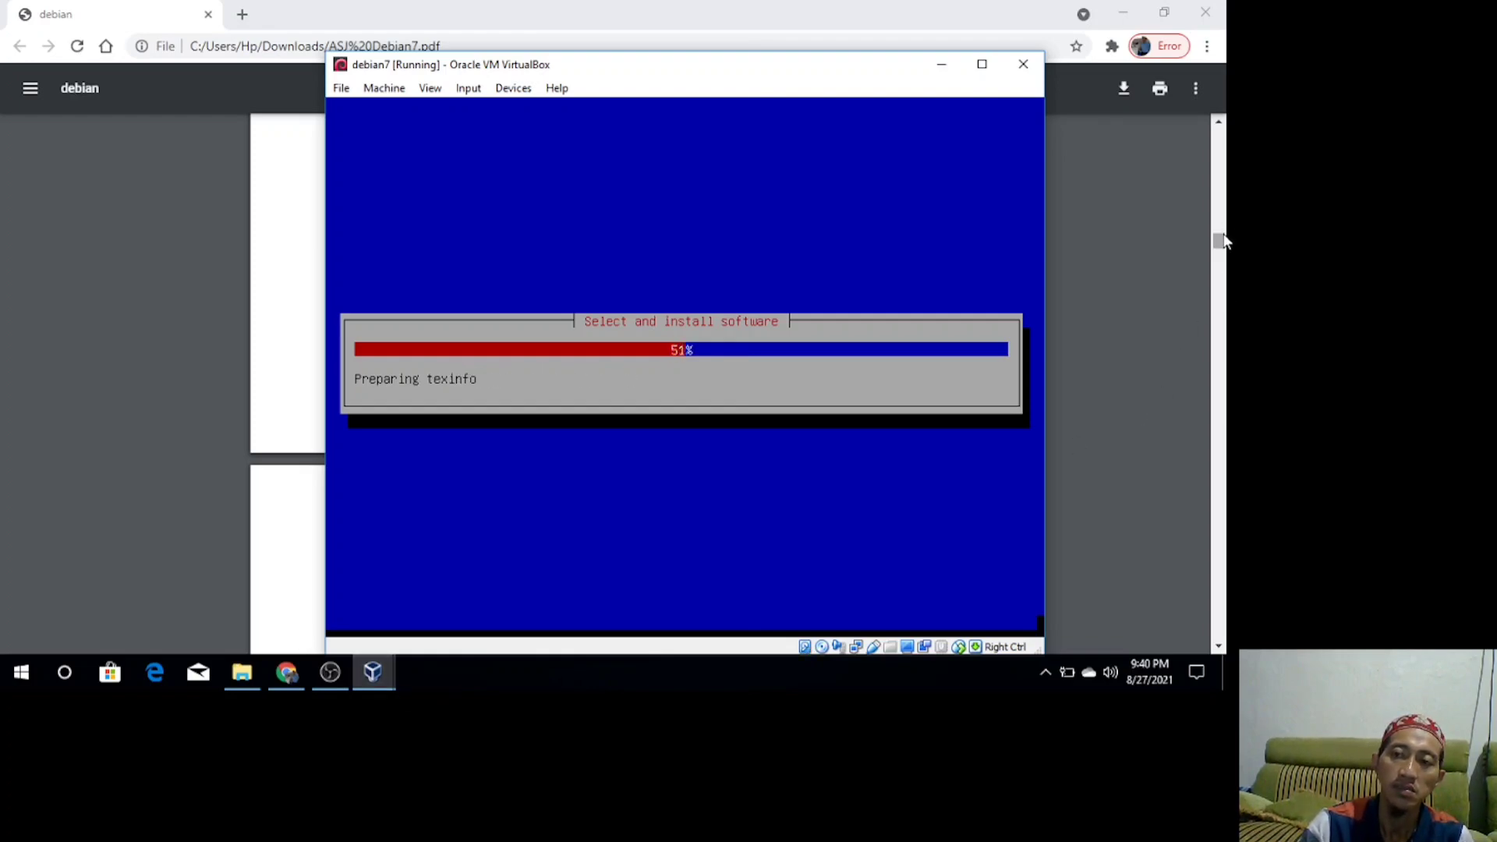
left_click_drag(1221, 243, 1223, 261)
left_click_drag(1218, 246, 1219, 241)
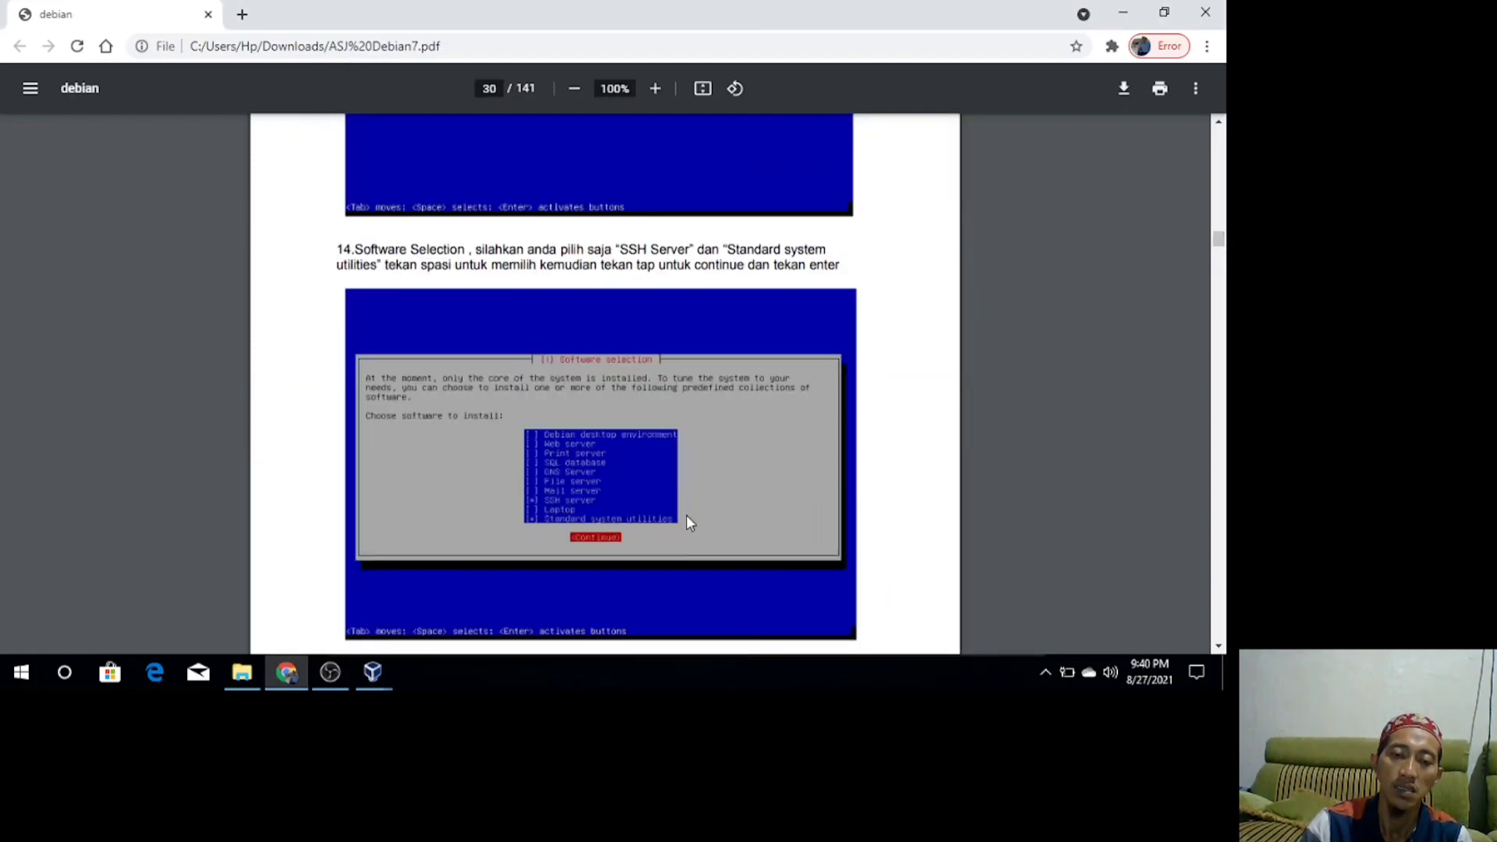
left_click(375, 672)
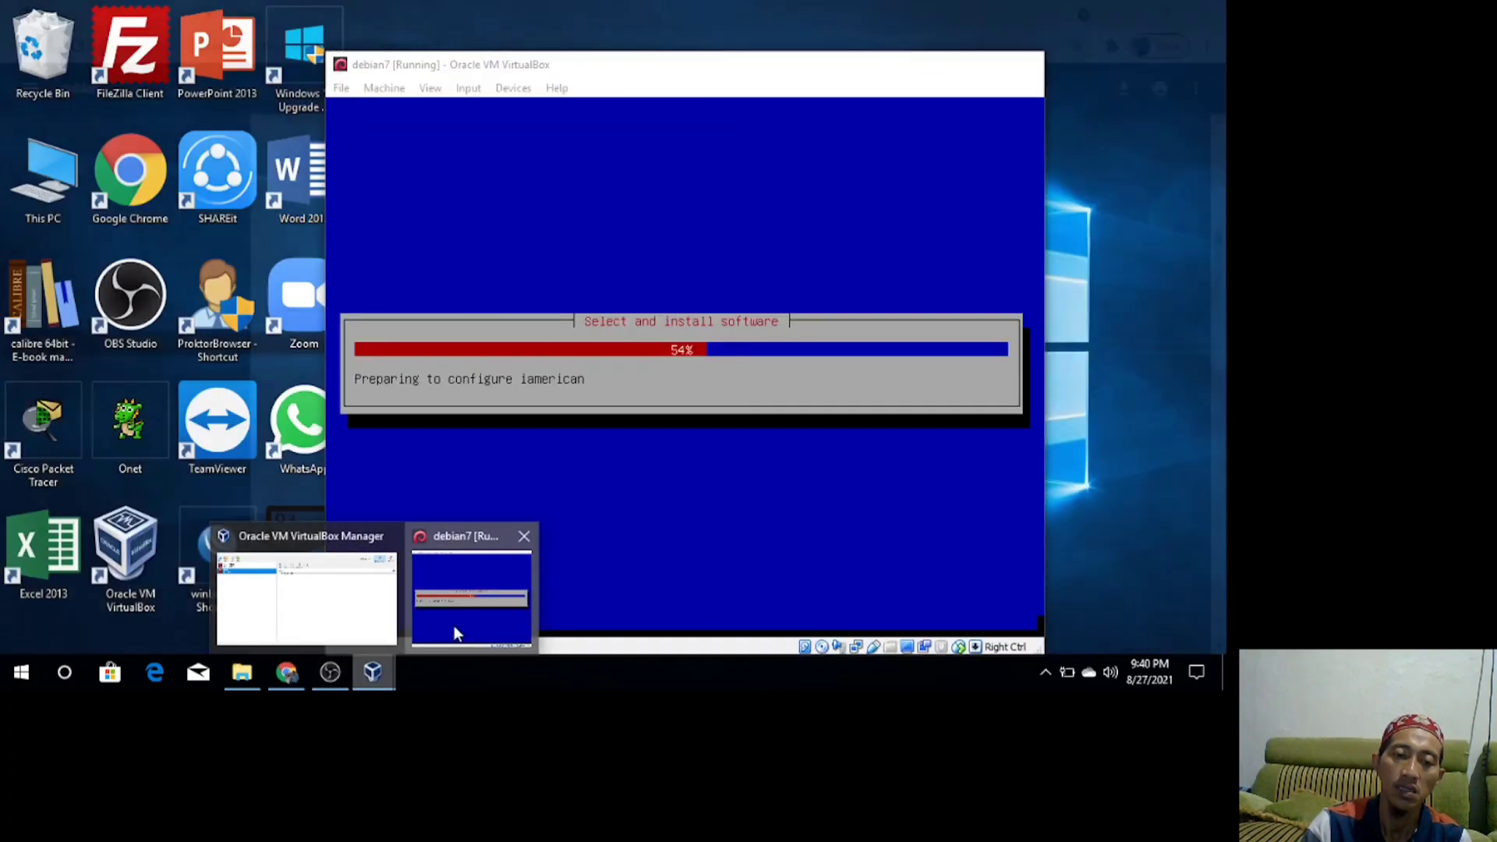
left_click(452, 628)
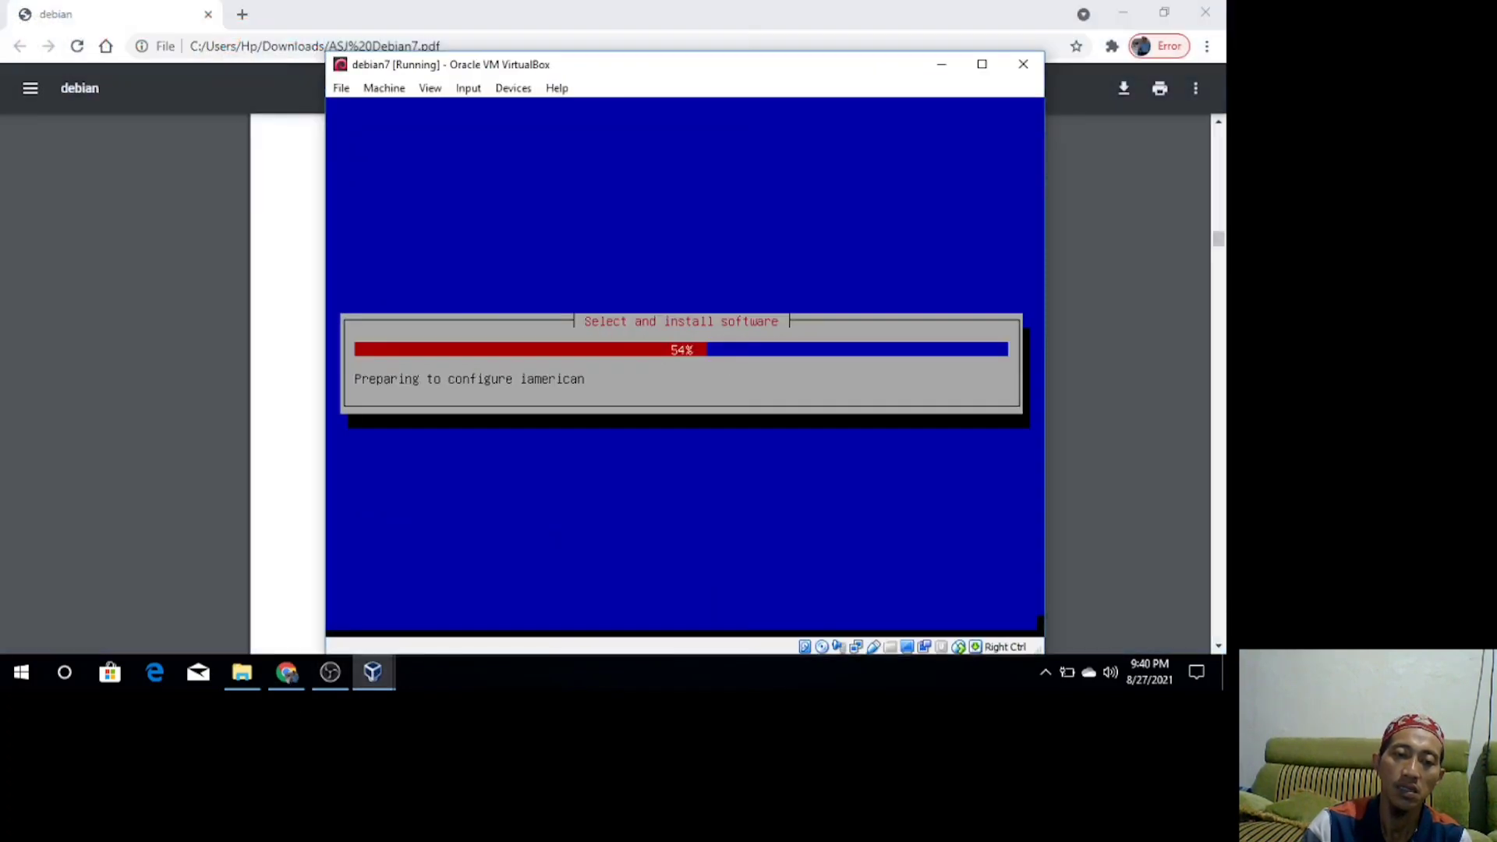
Check debian7 shows Running in the VirtualBox Manager, then bring OBS Studio to the front.
mouse_move(251, 672)
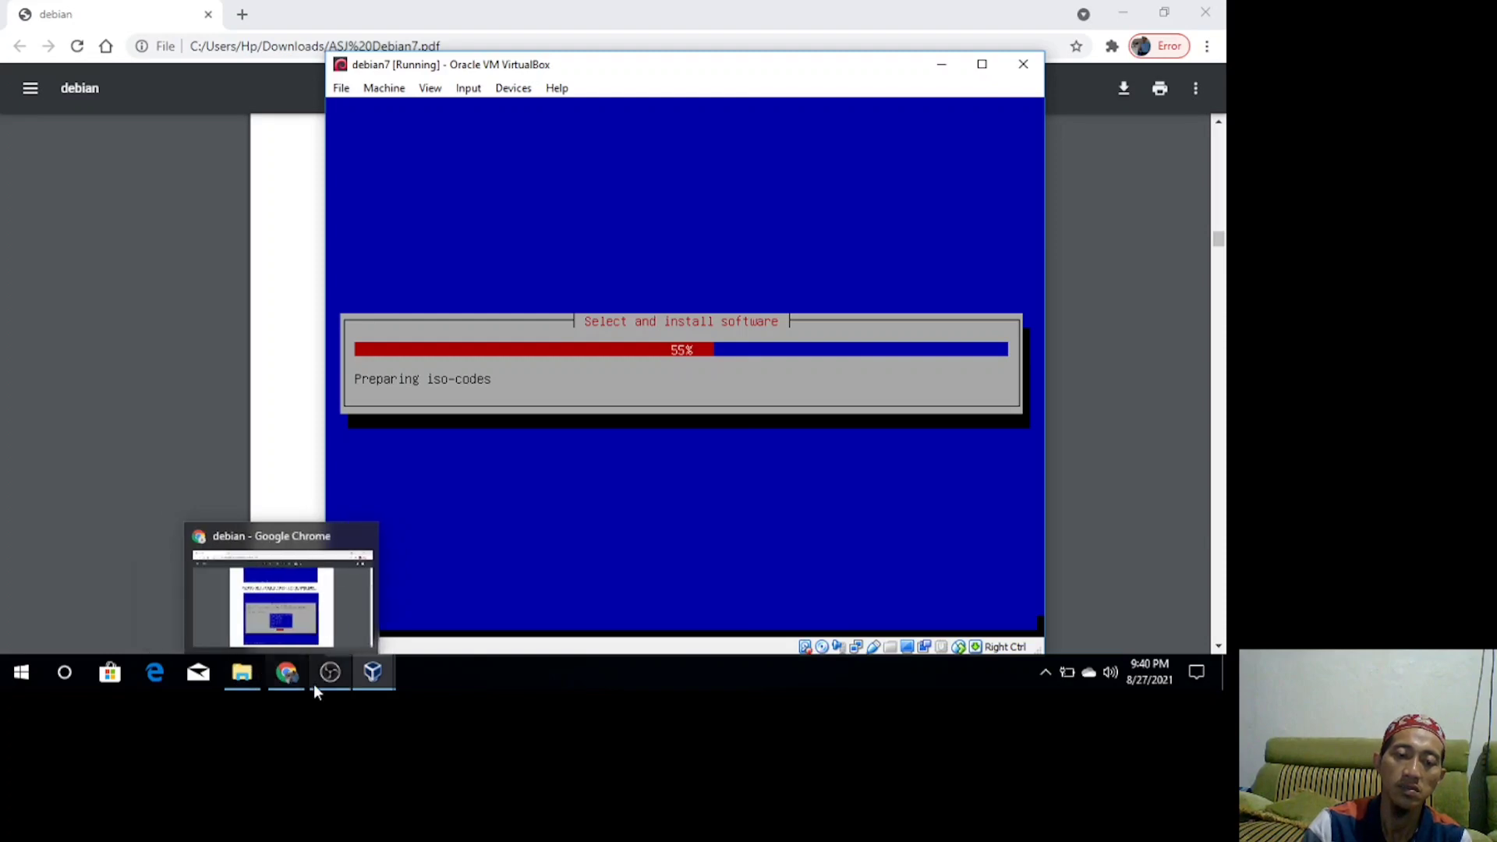
mouse_move(316, 682)
mouse_move(368, 672)
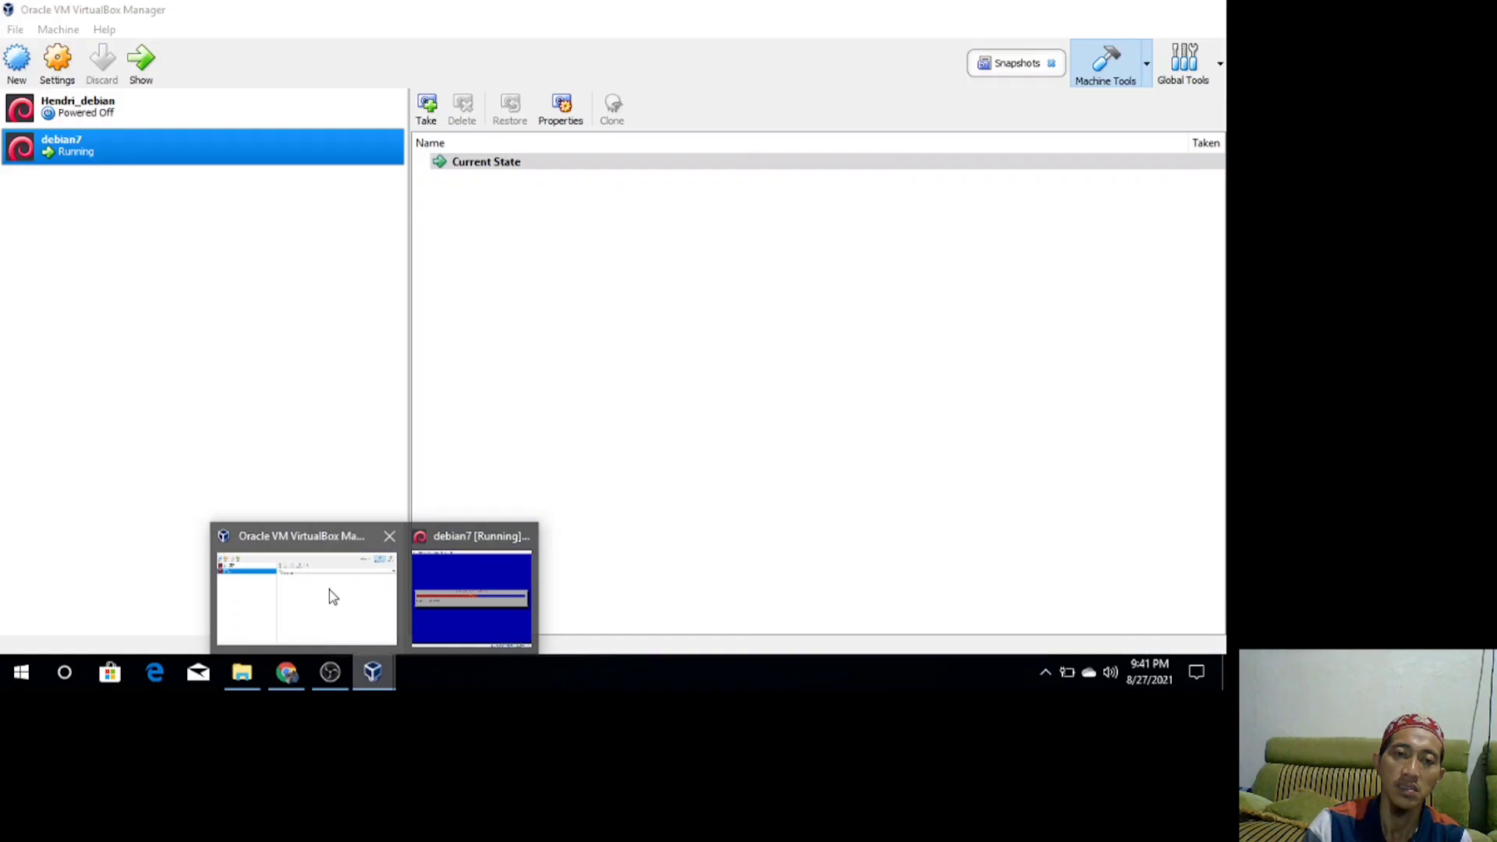
left_click(329, 590)
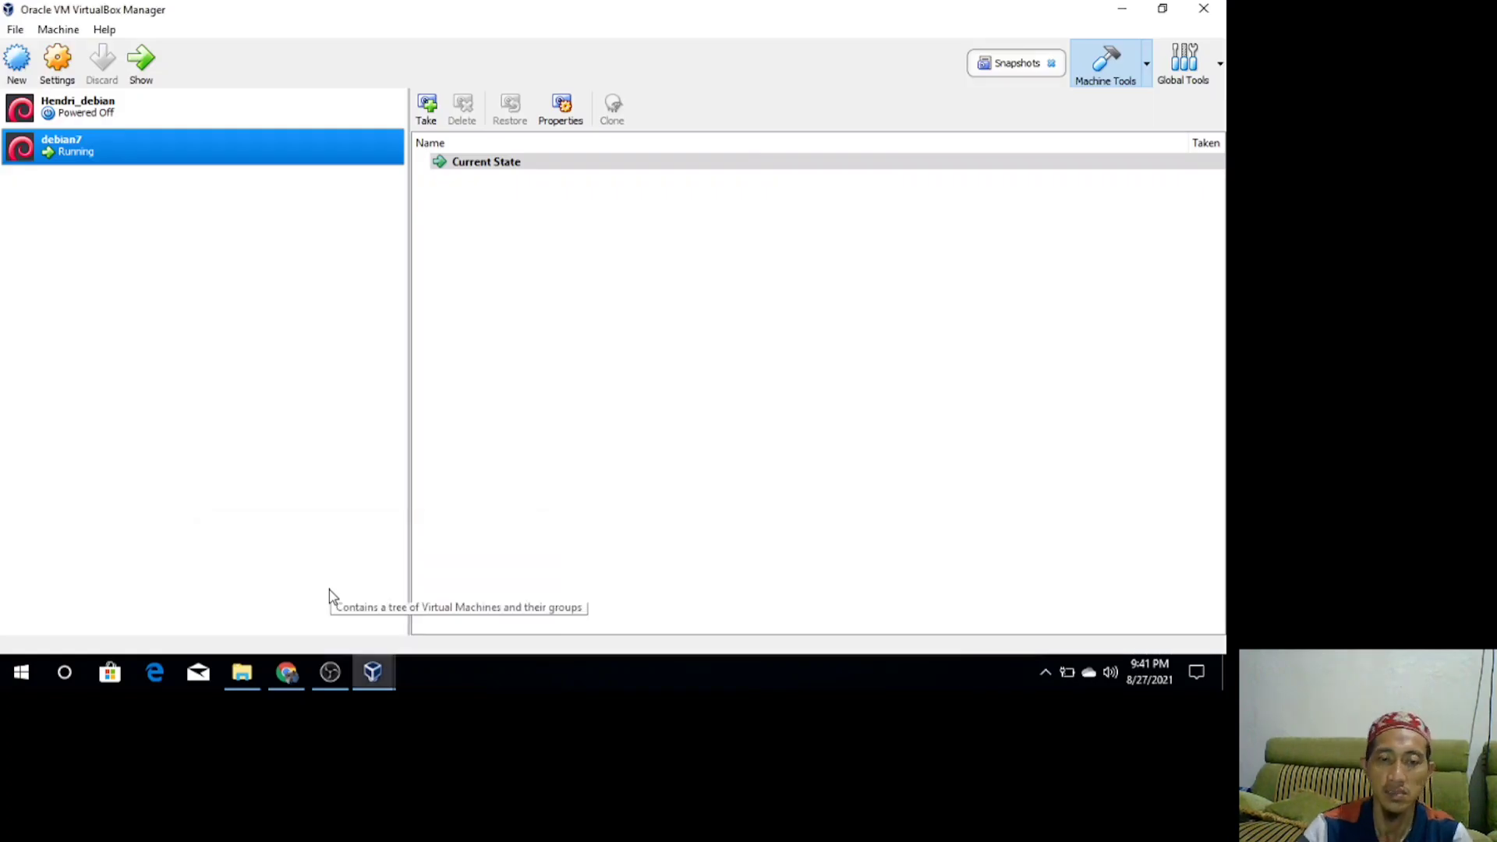
mouse_move(378, 680)
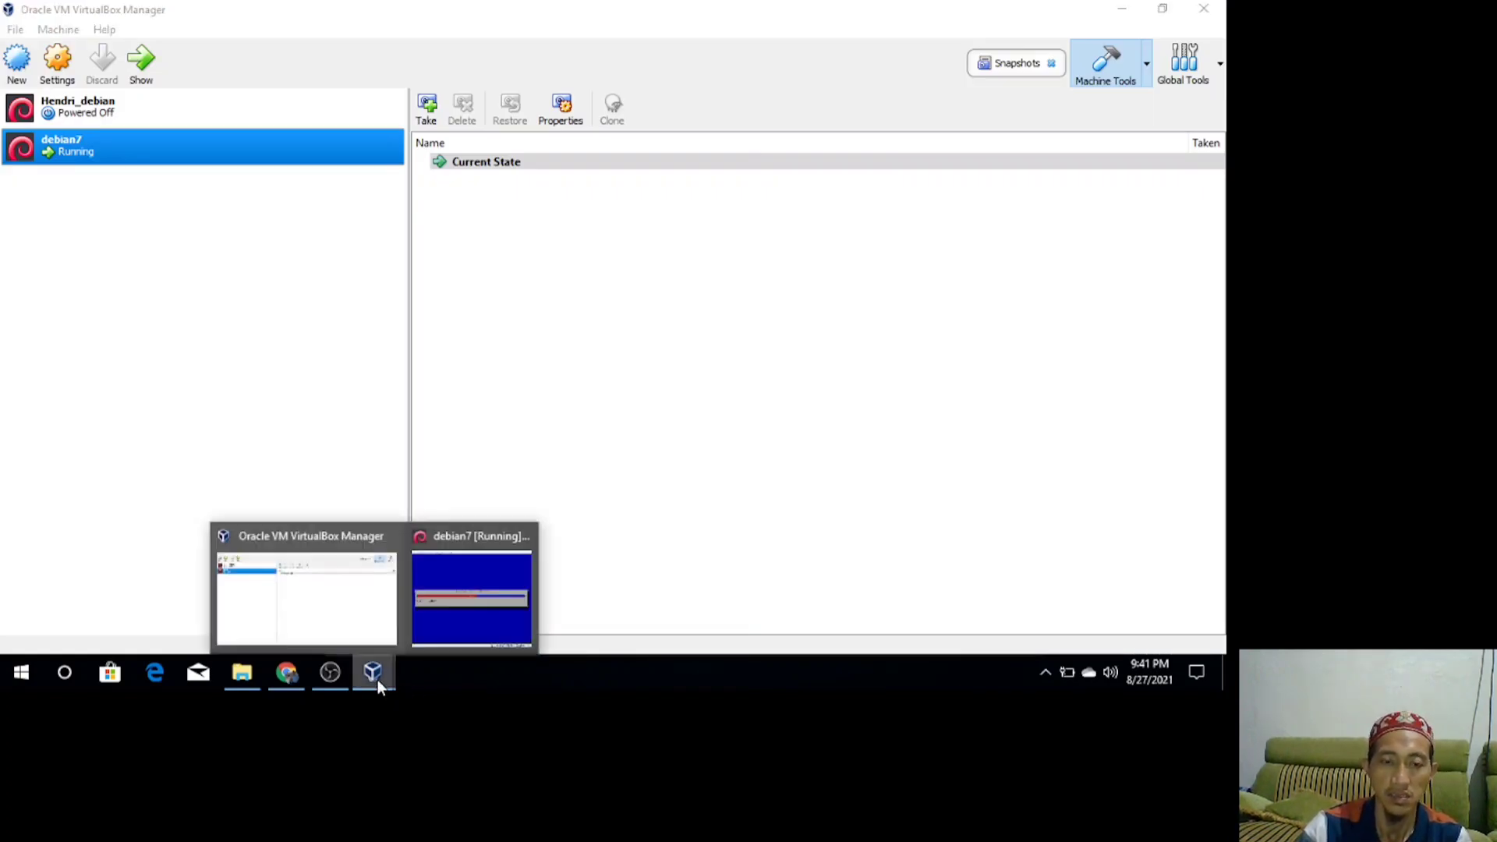
left_click(445, 624)
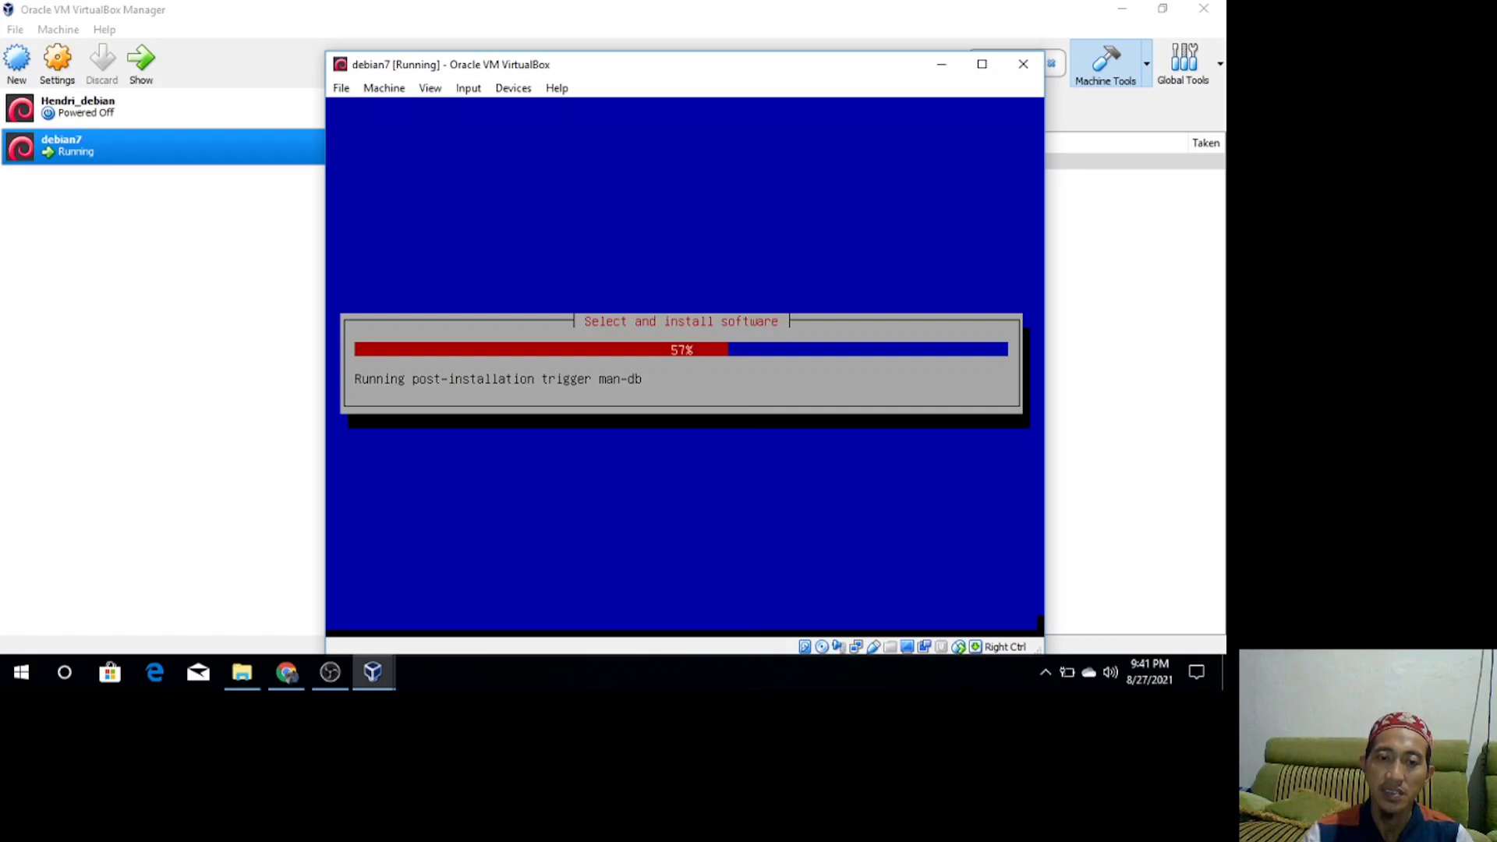
left_click(333, 670)
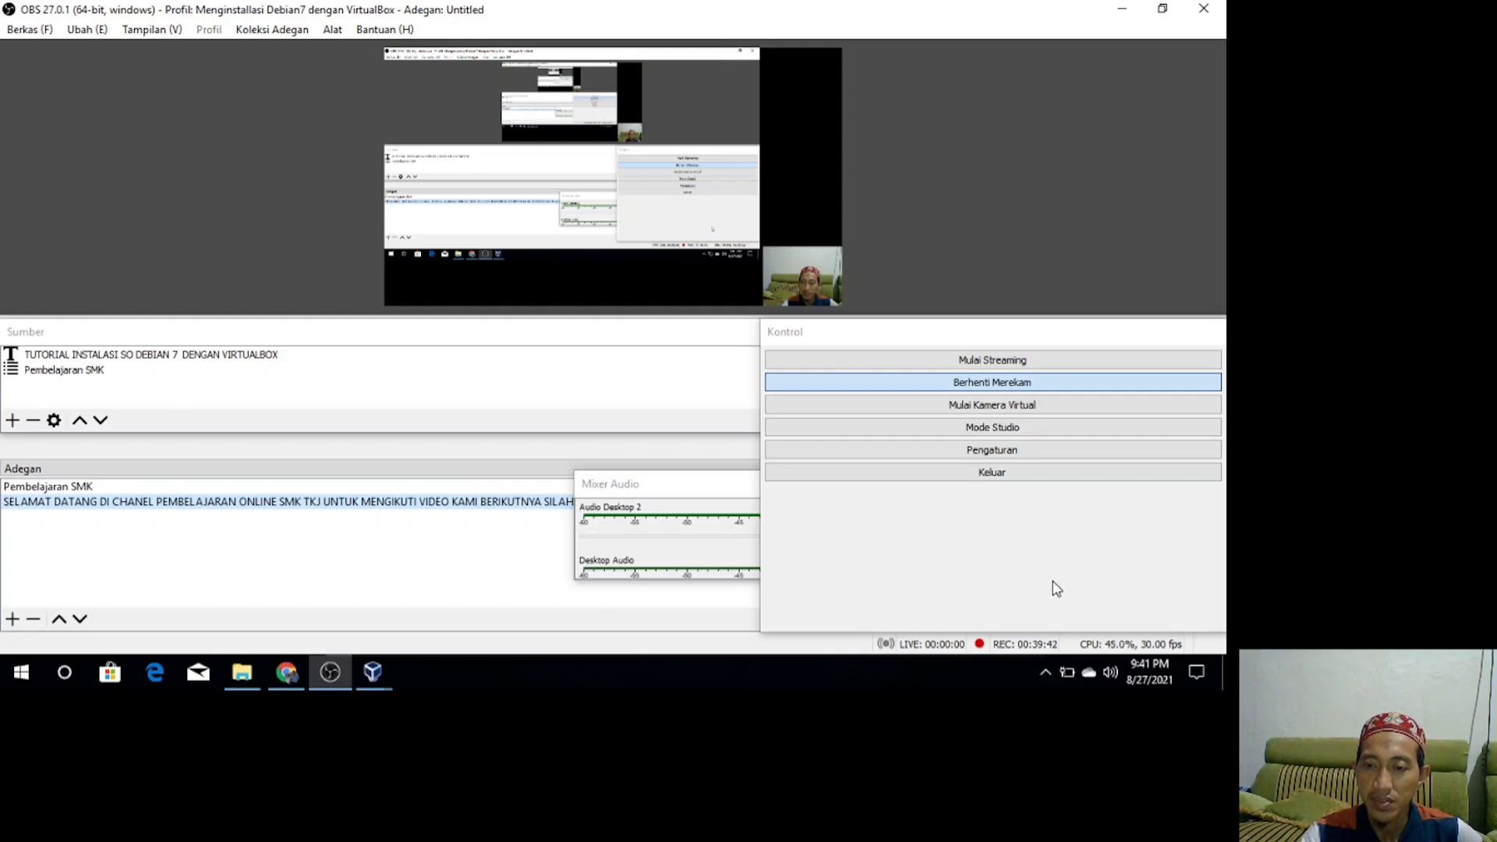
Bring the debian7 [Running] installer back in front, now configuring python-apt at 61%.
left_click(381, 671)
left_click(496, 635)
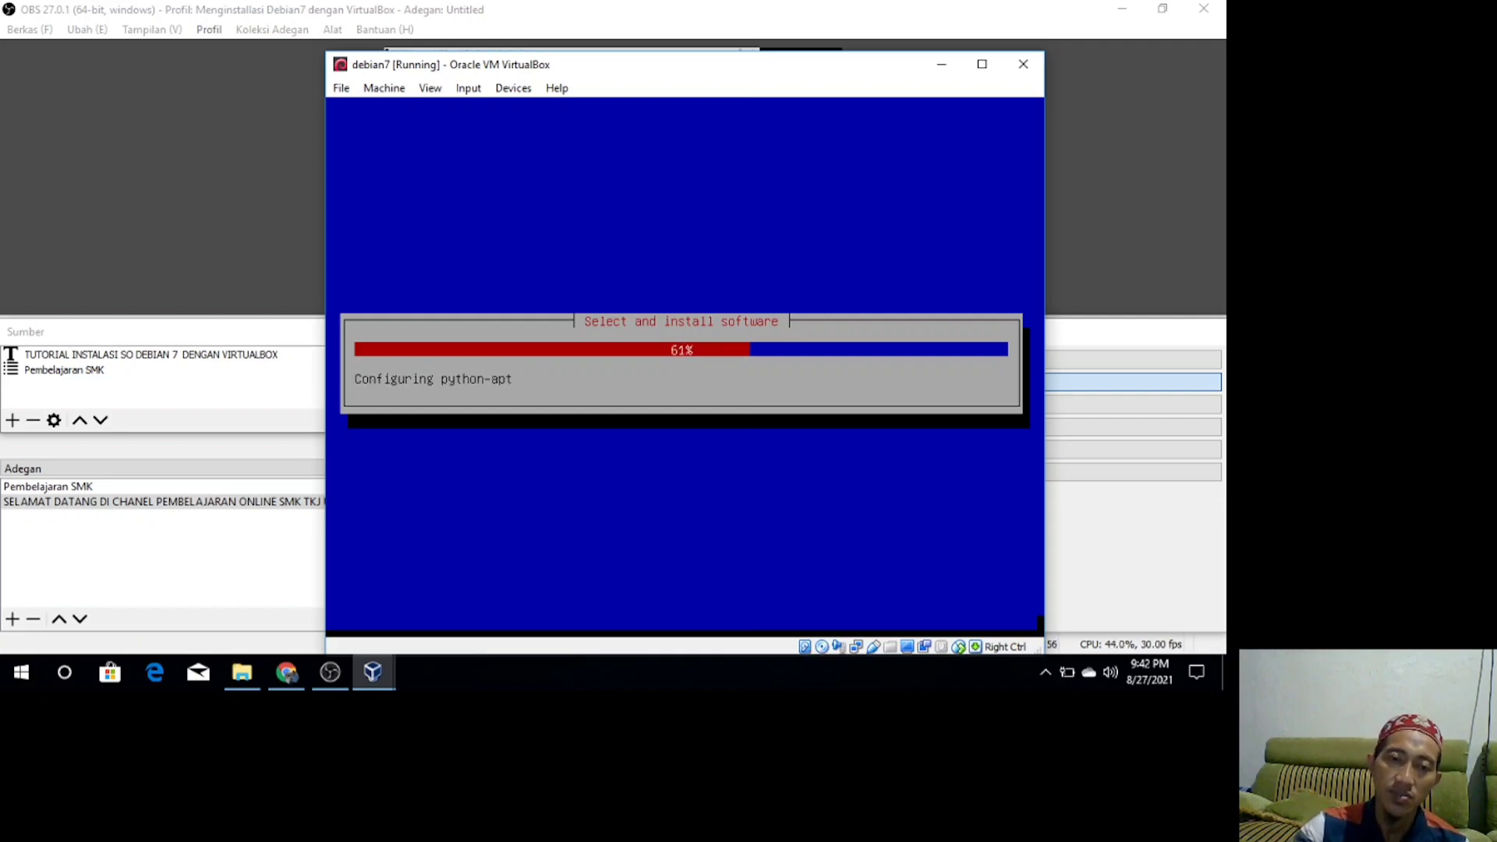
Scroll the Debian 7 PDF from page 30 through the GRUB and Finish the installation steps.
left_click(286, 676)
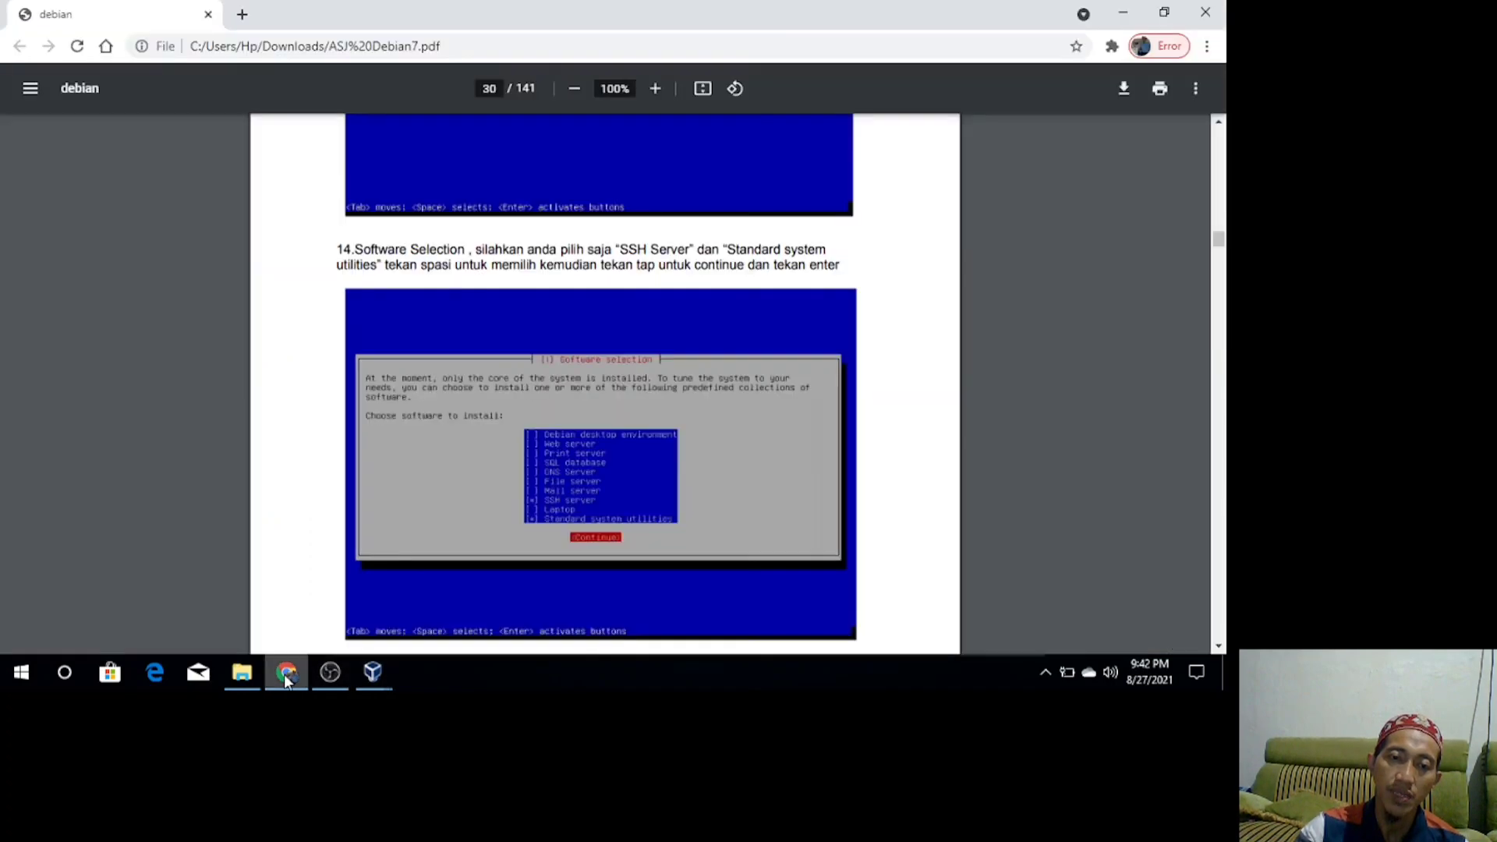
key("Down")
key("Down")
key("Down")
key("Down")
key("Down")
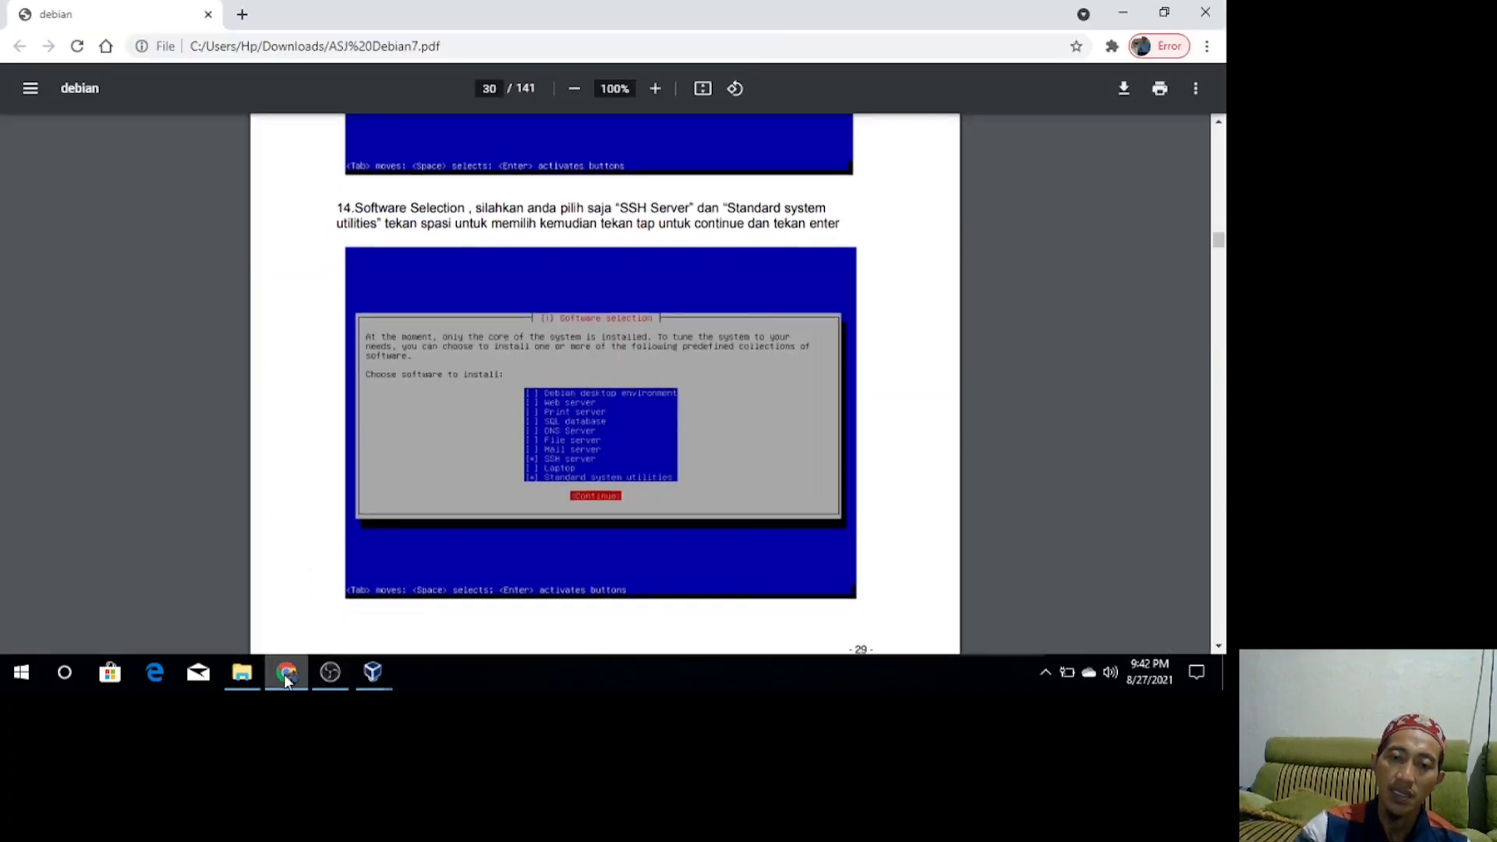
key("Down")
key("Down")
key("Down")
key("Down")
key("Down")
key("Down")
key("Down")
key("Down")
key("Down")
key("Down")
key("Down")
key("Down")
key("Down")
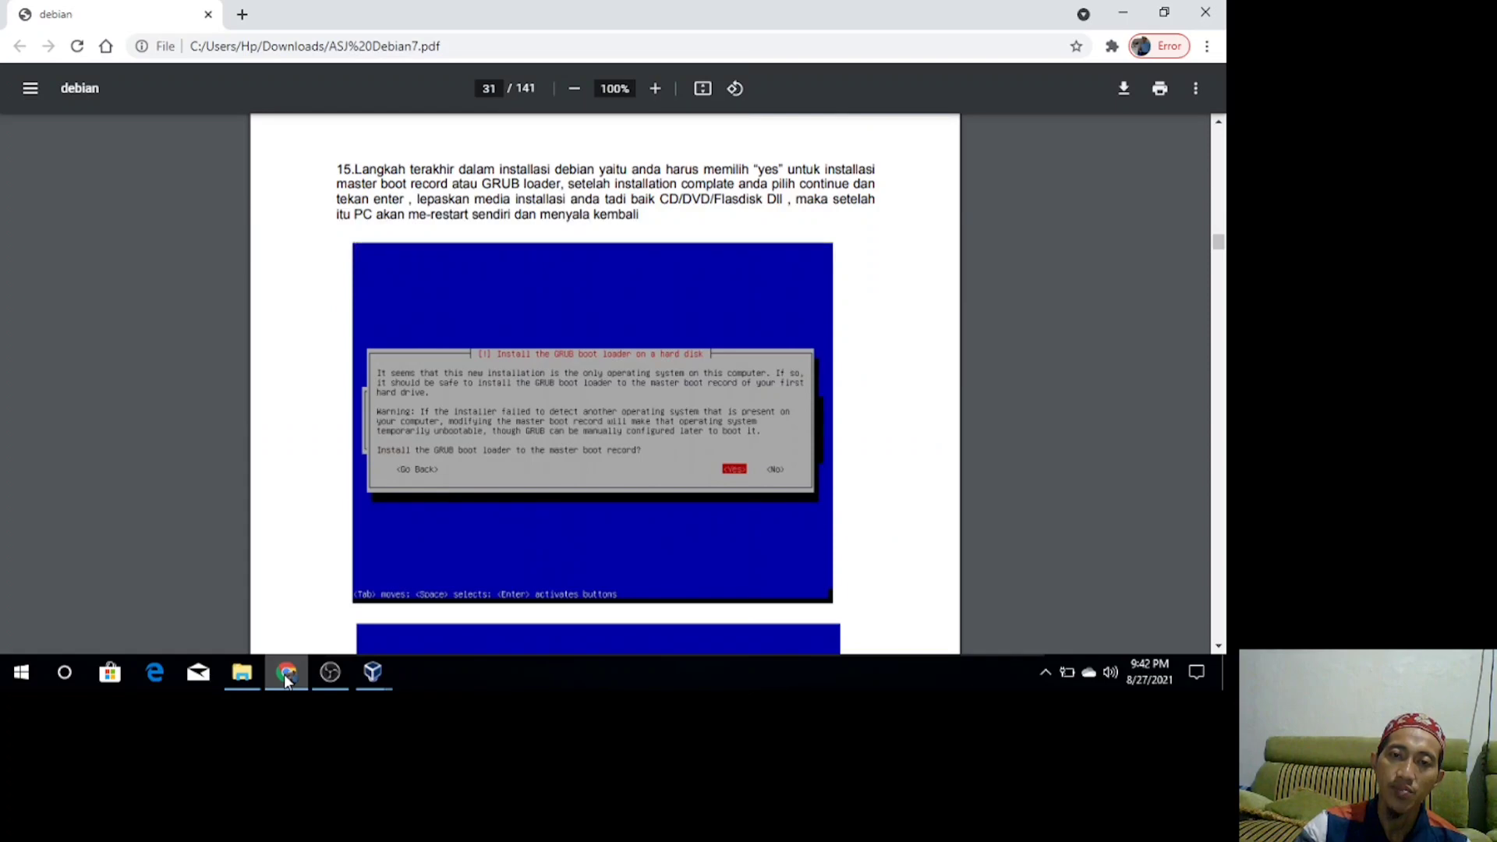
key("Down")
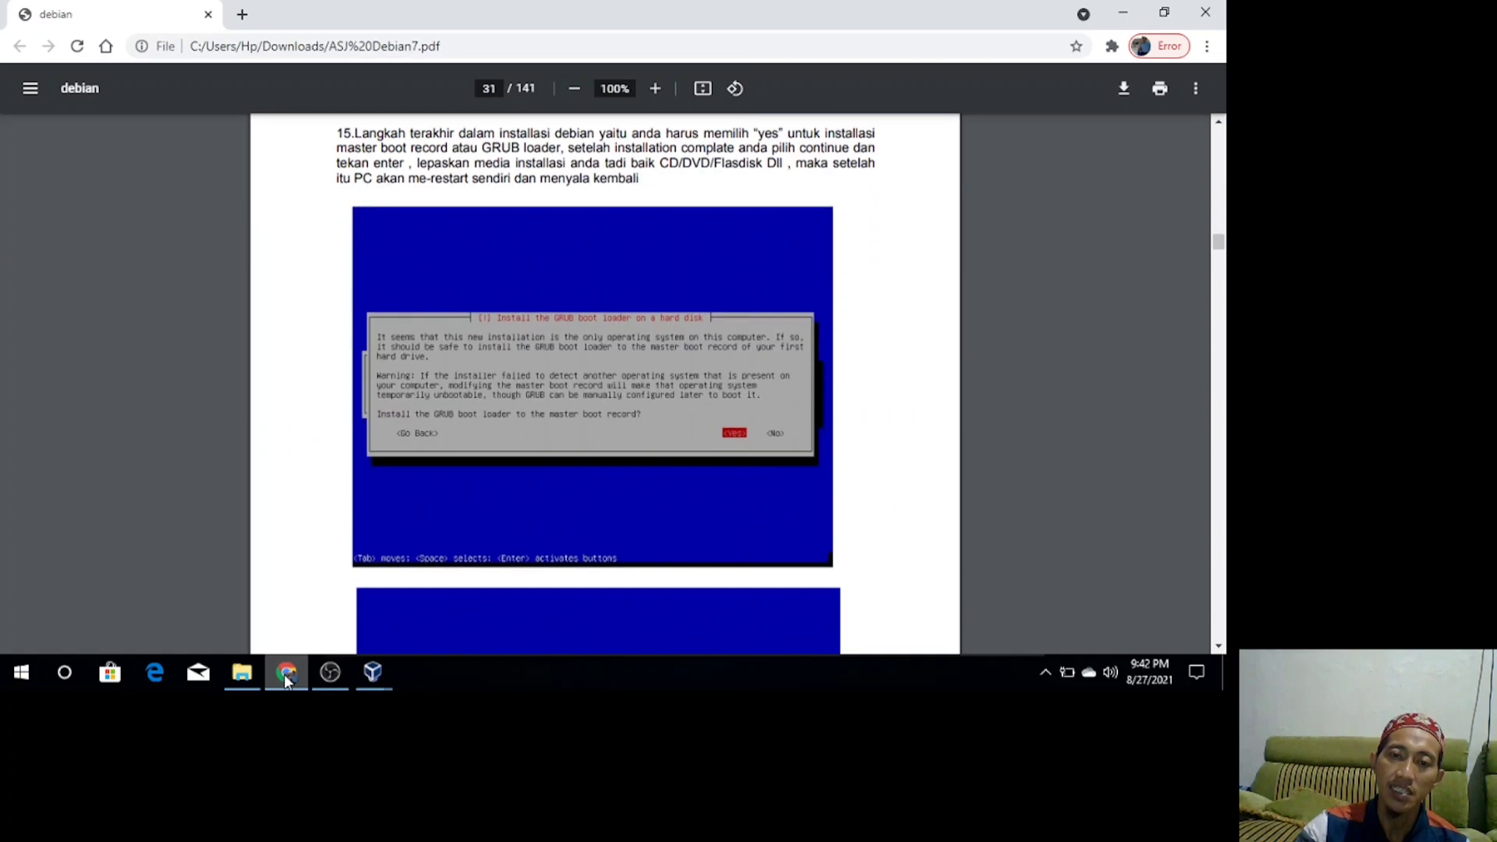
key("Down")
key("Down")
key("Down")
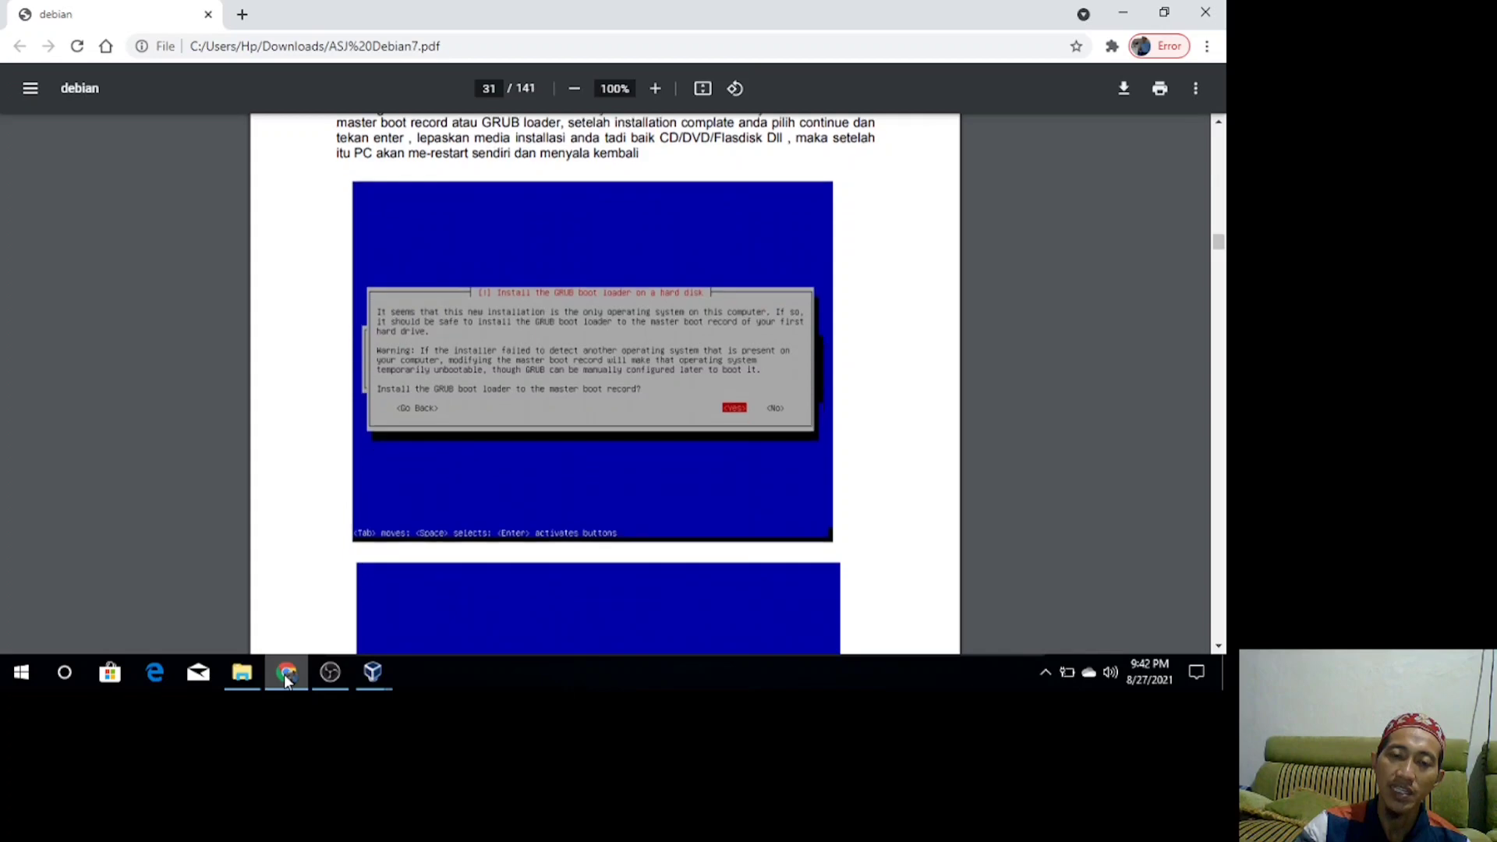
key("Down")
key("Down")
key("Down")
key("Down")
key("Down")
key("Down")
key("Down")
key("Down")
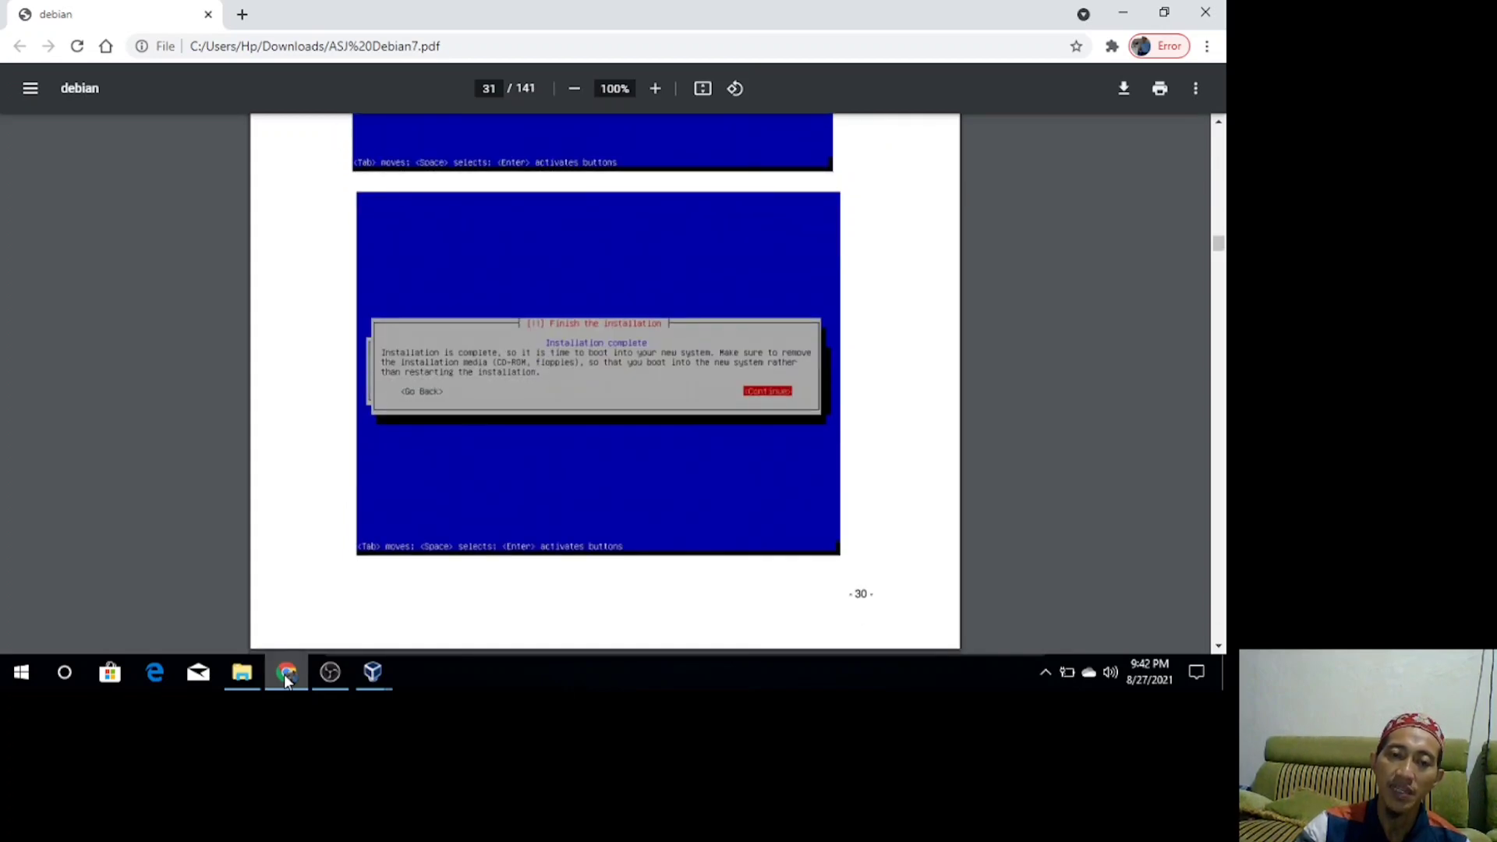
key("Down")
key("Down")
key("Down")
key("Down")
key("Down")
key("Down")
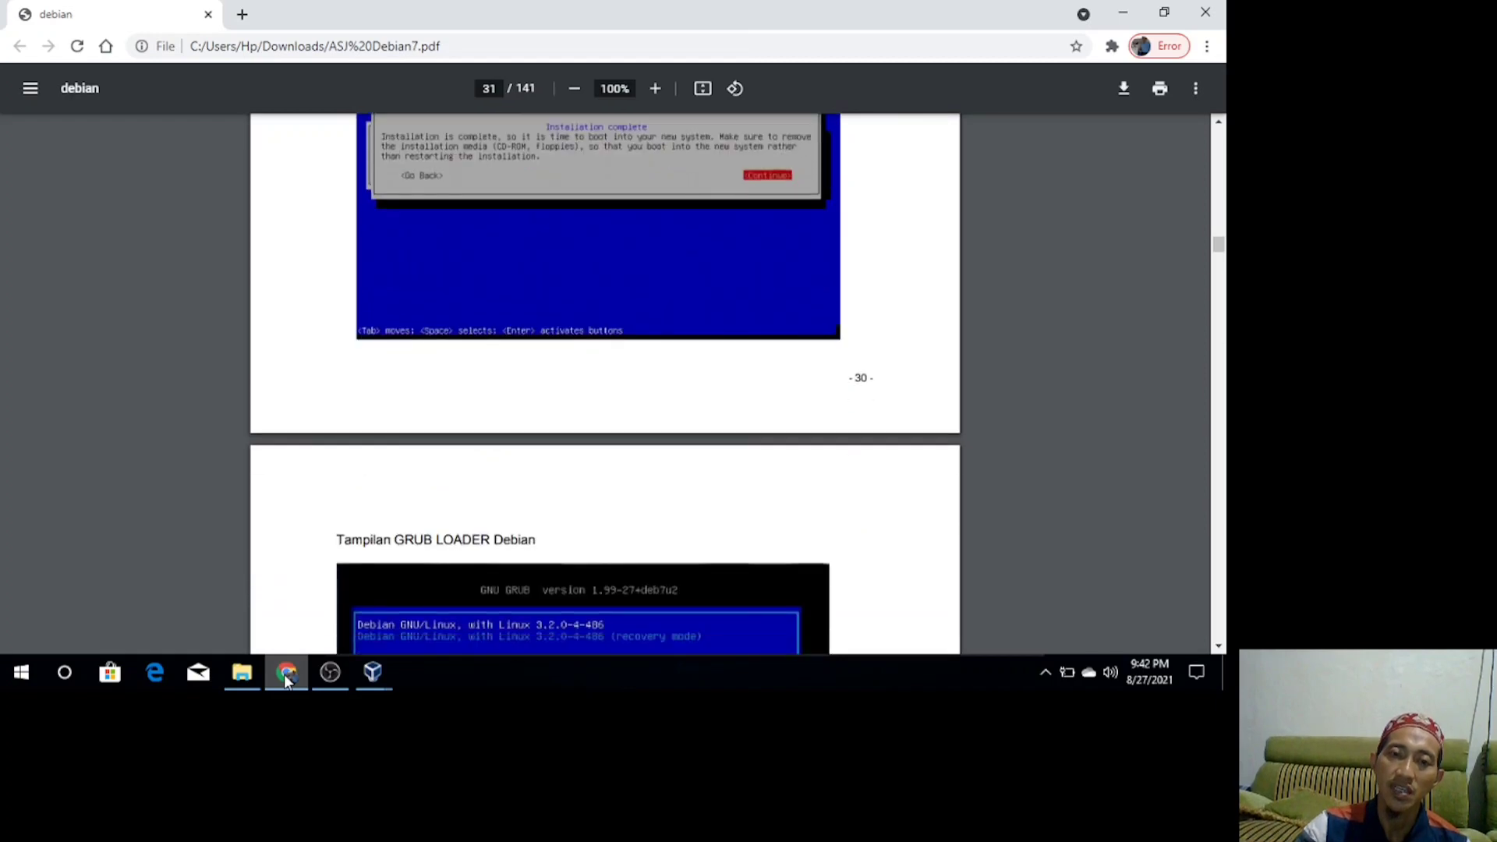
Settle the guide on page 32's Tampilan GRUB LOADER Debian screenshot.
key("Up")
key("Up")
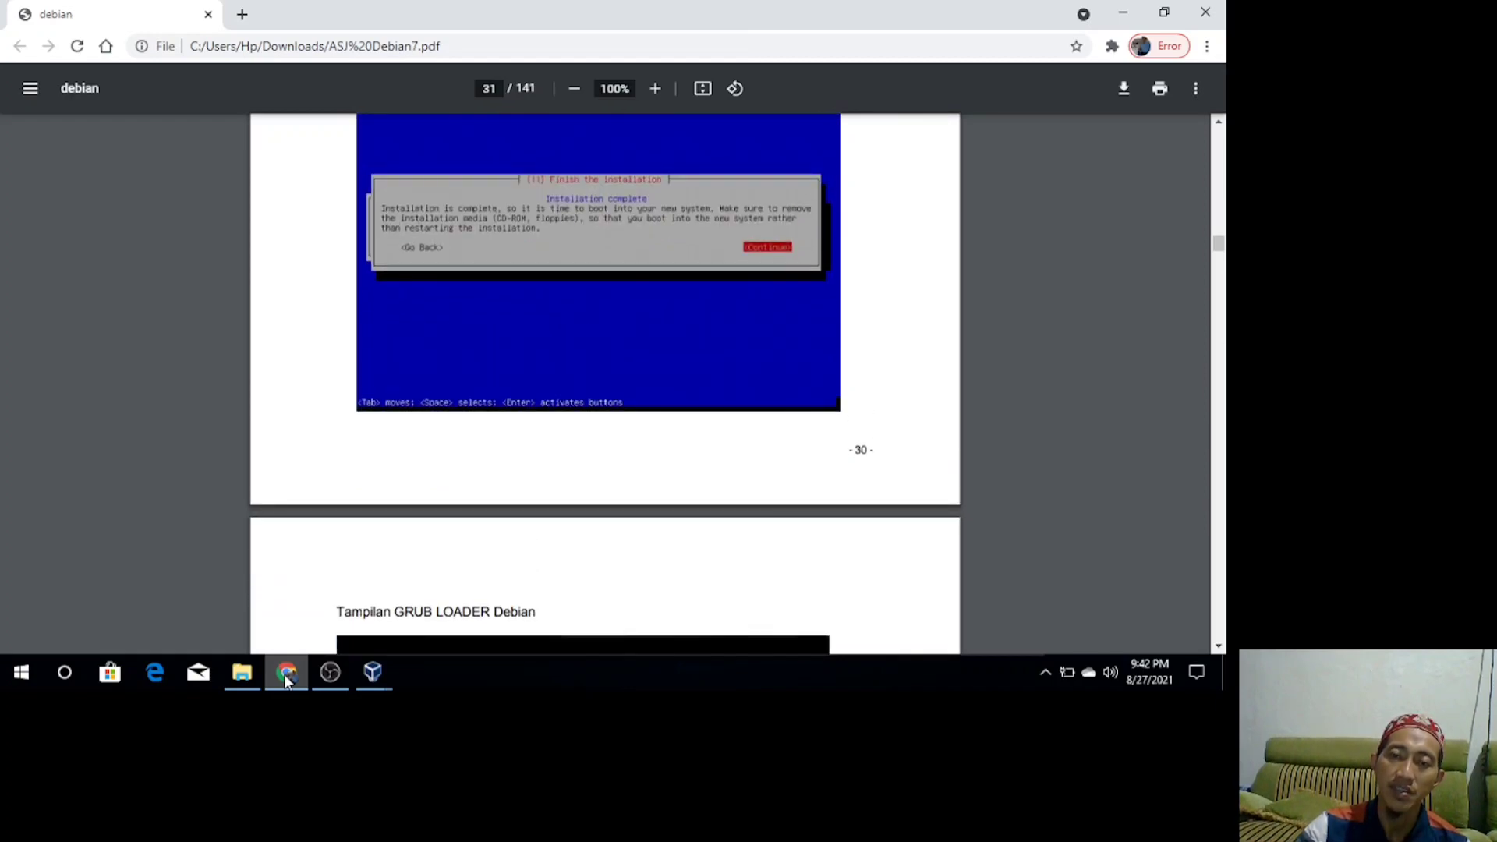
key("Down")
key("Down")
key("Down")
key("Down")
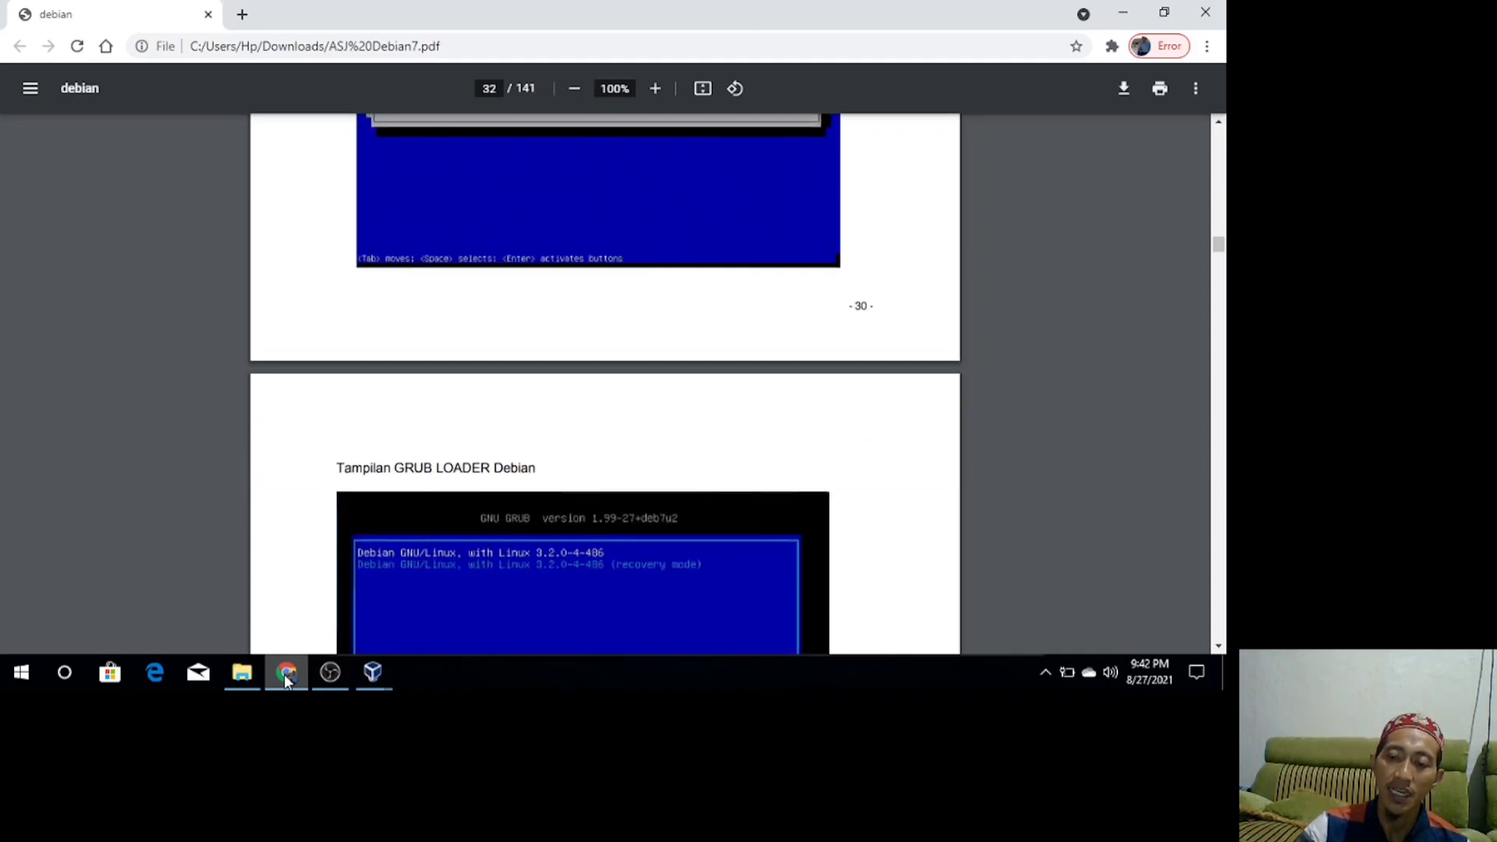
key("Up")
key("Up")
key("Down")
key("Down")
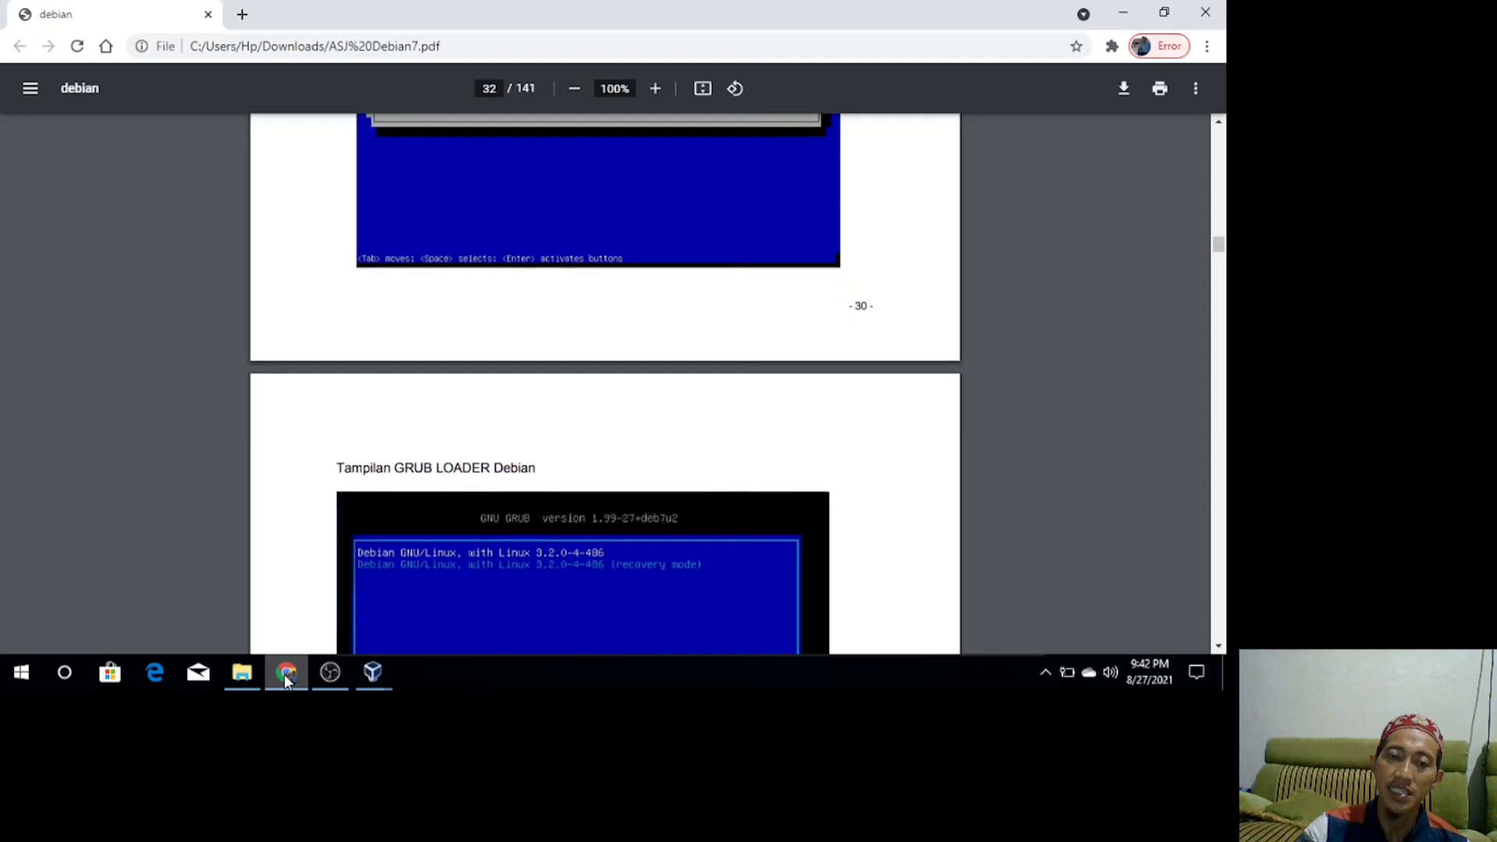
key("Down")
key("Down")
key("Down")
key("Down")
key("Down")
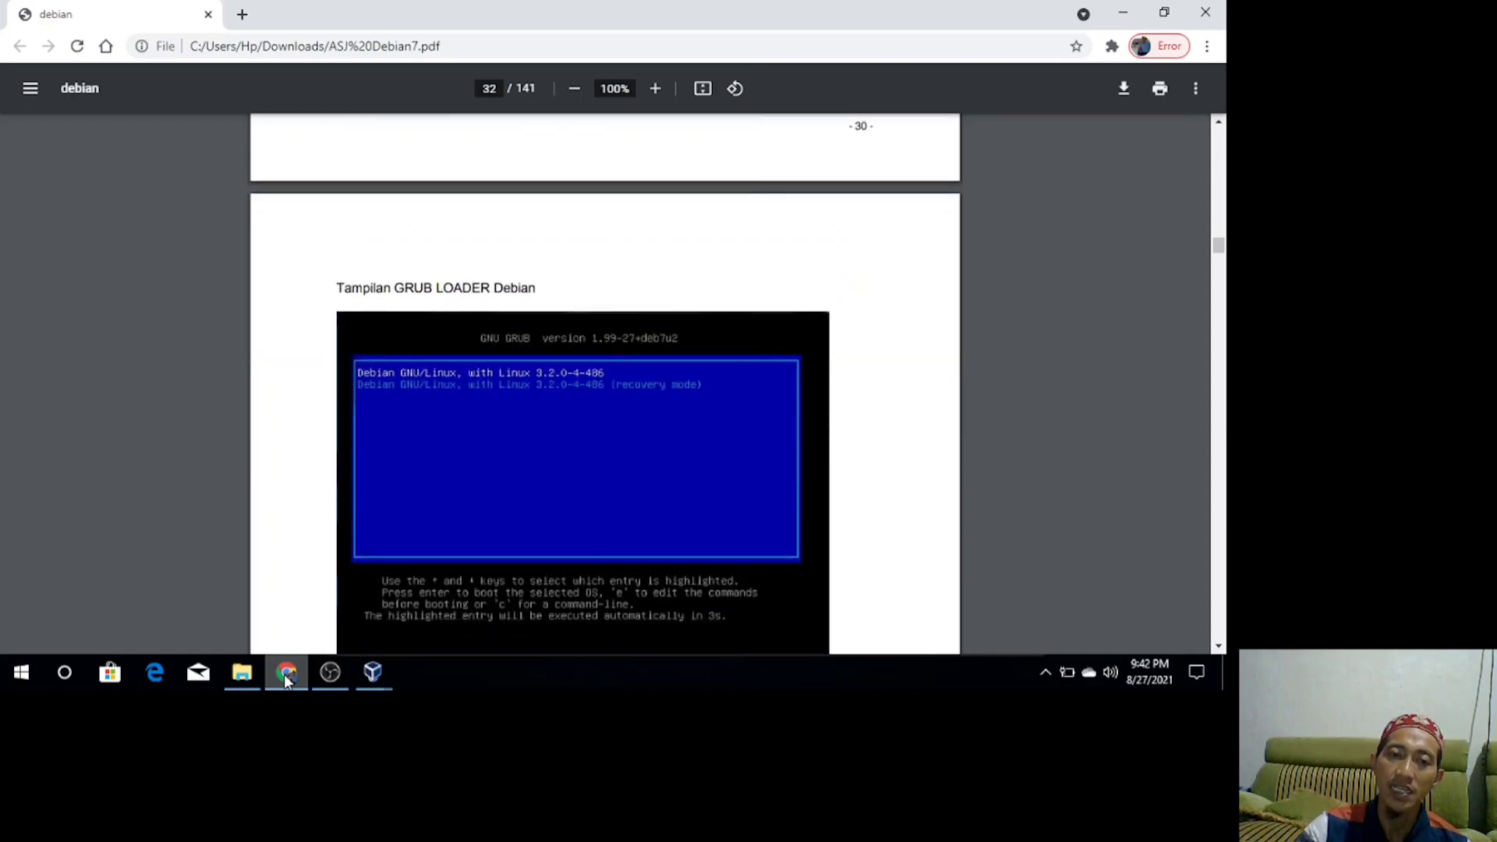
key("Down")
key("Down")
key("Down")
key("Down")
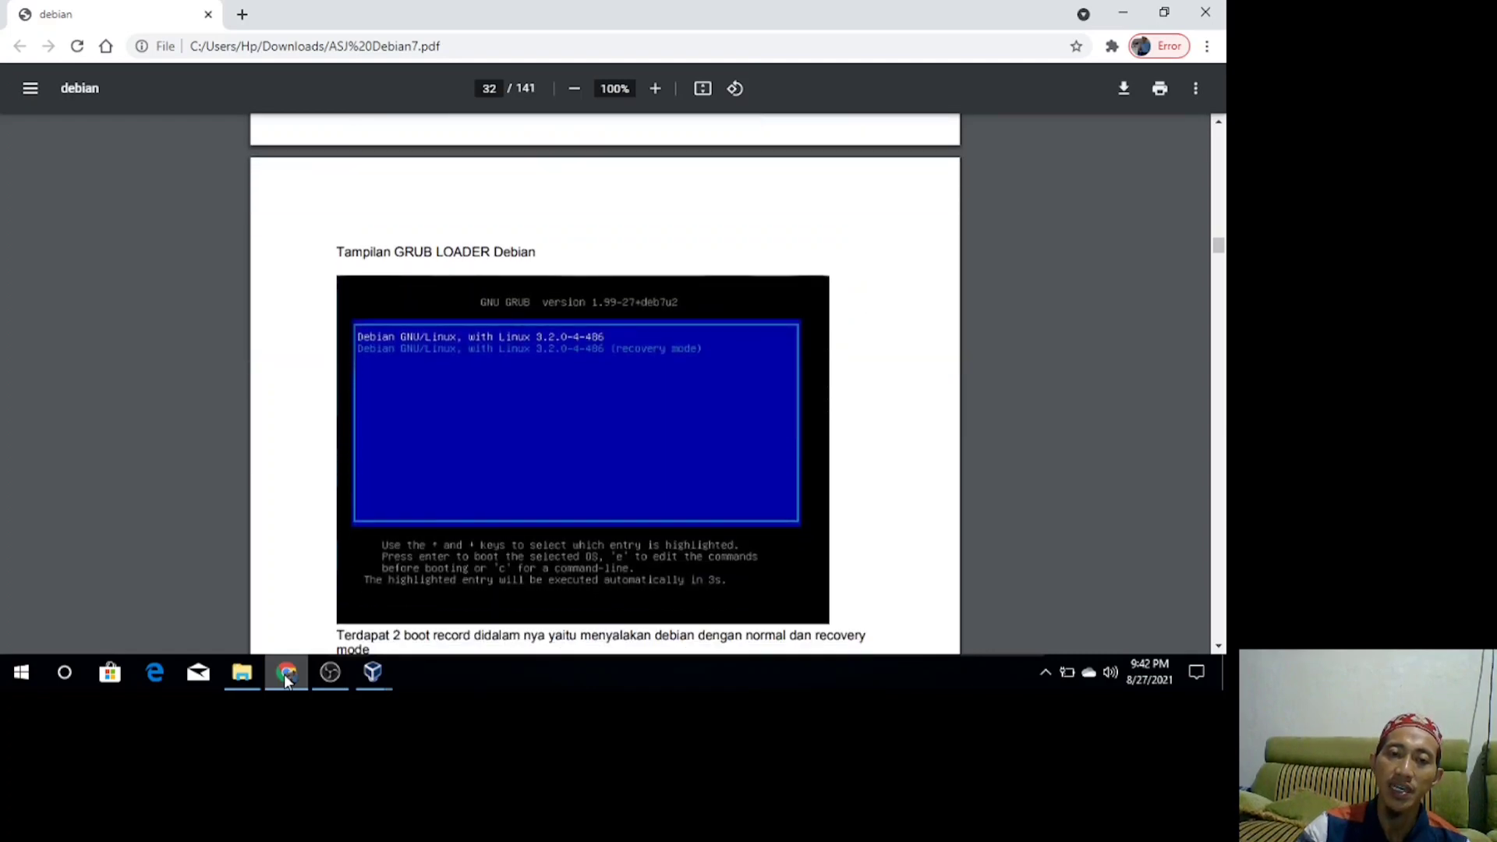
key("Up")
key("Up")
key("Up")
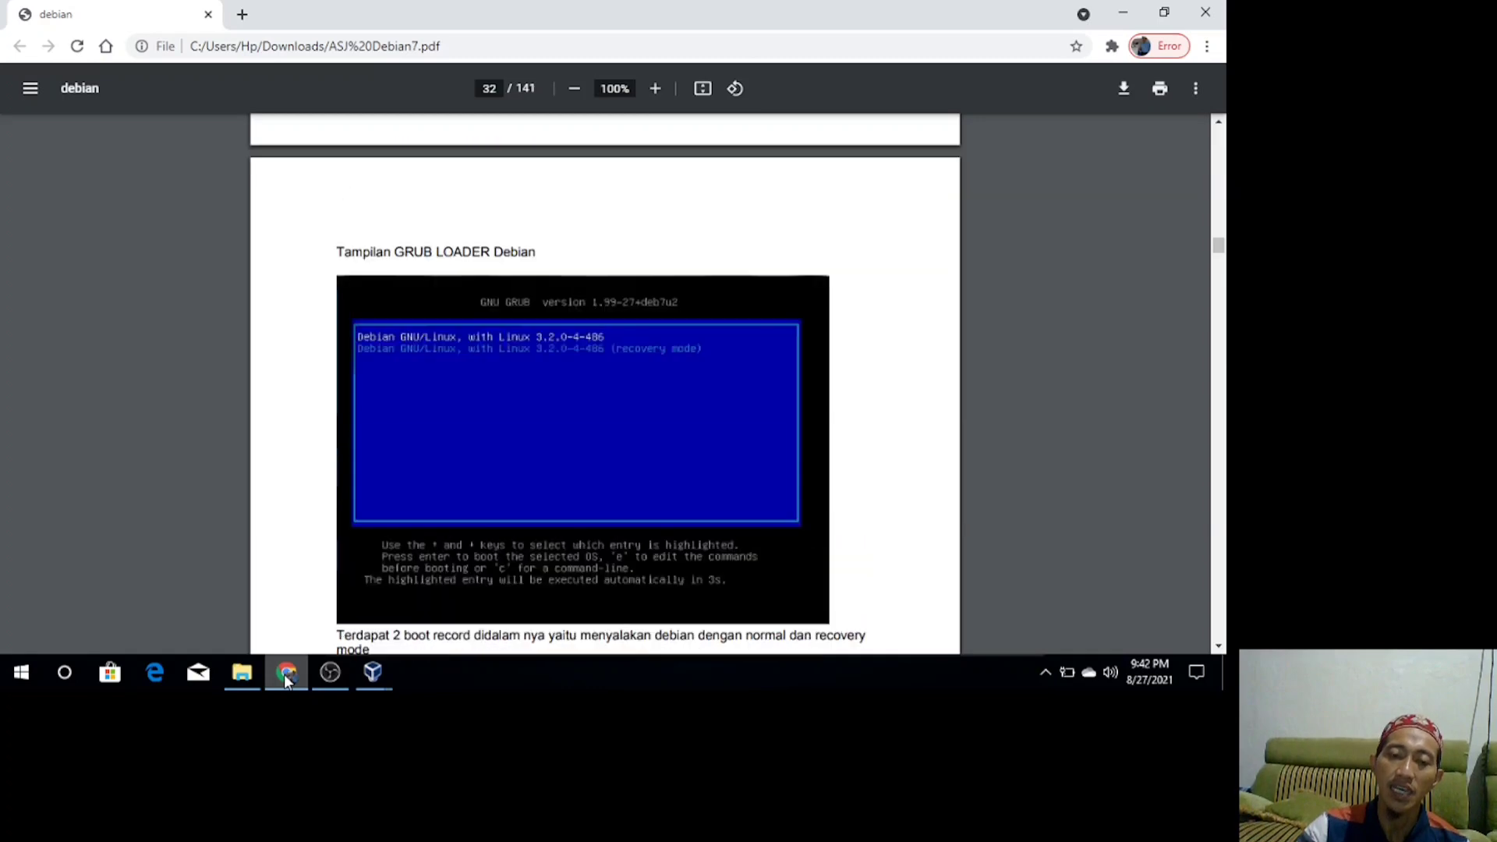
key("Down")
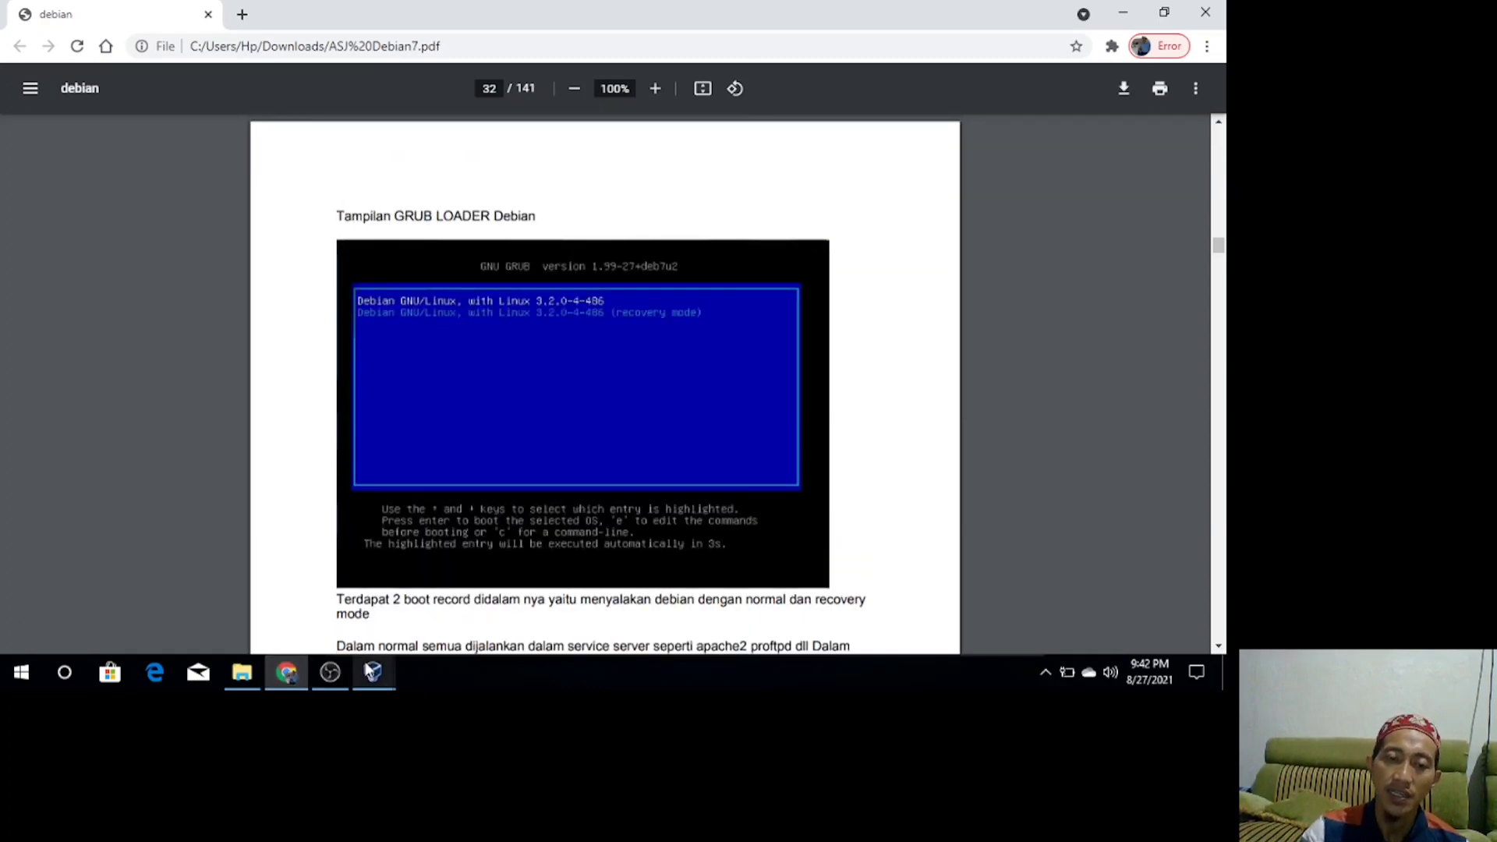
left_click(372, 672)
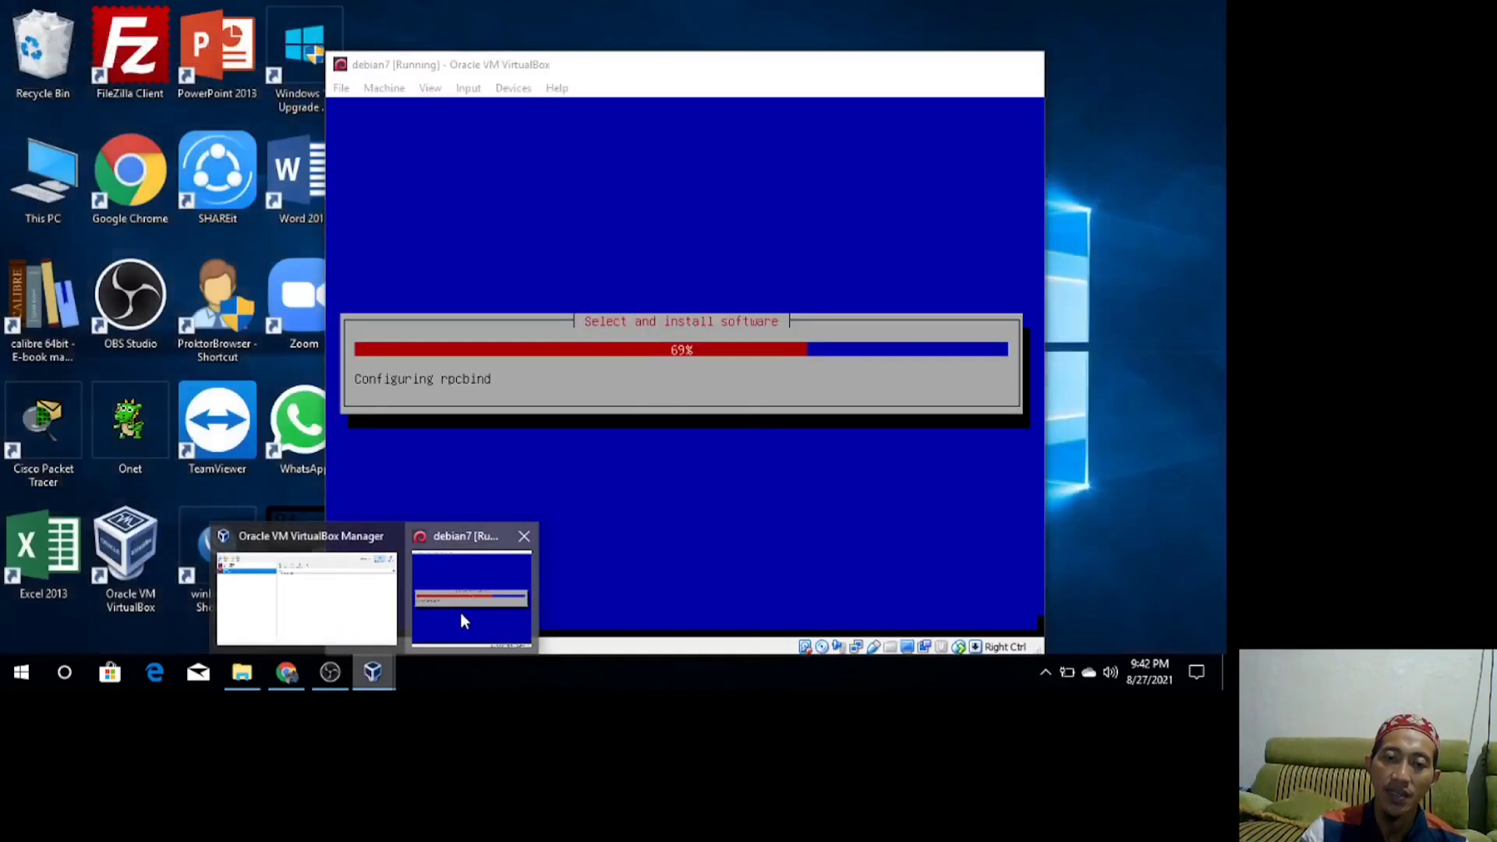
Return to the debian7 installer and wait as software installation reaches 78%.
left_click(460, 612)
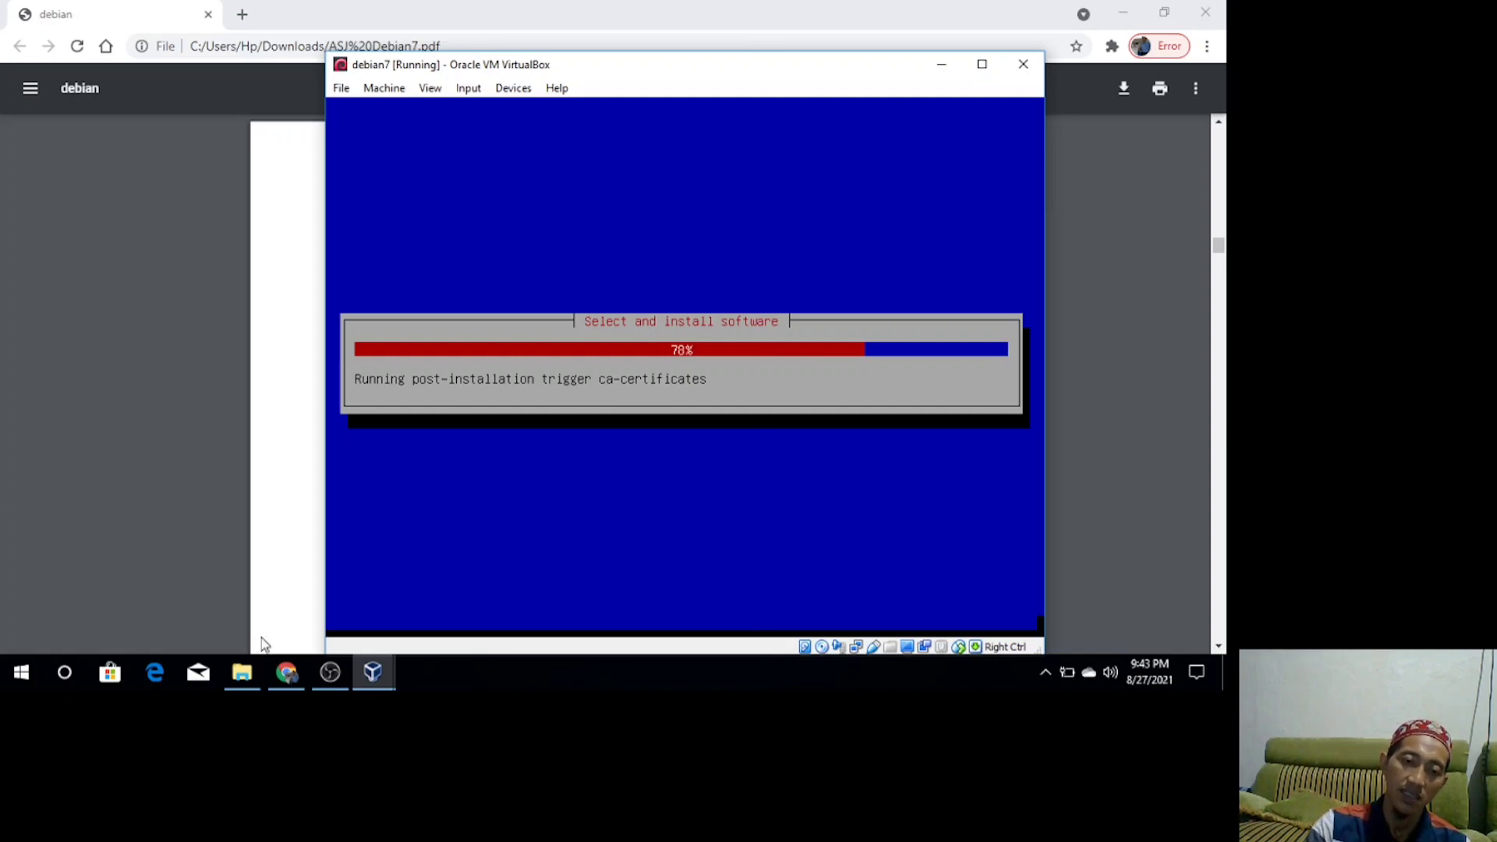
Scroll the guide past the GRUB loader and recovery mode pages to page 33's Tampilan login debian.
left_click(290, 675)
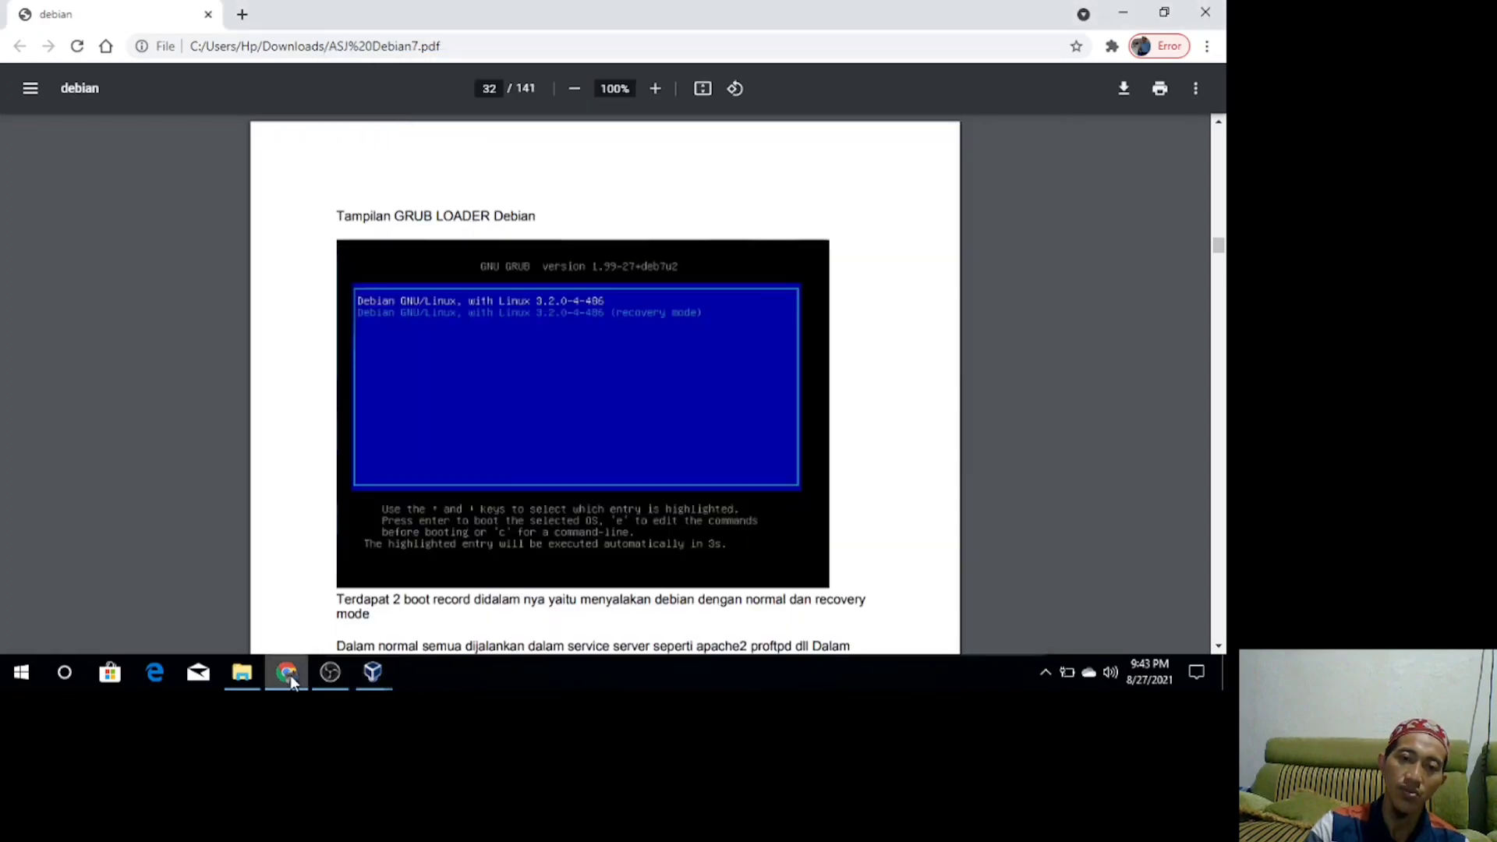
key("Down")
key("Down")
key("Down")
key("Down")
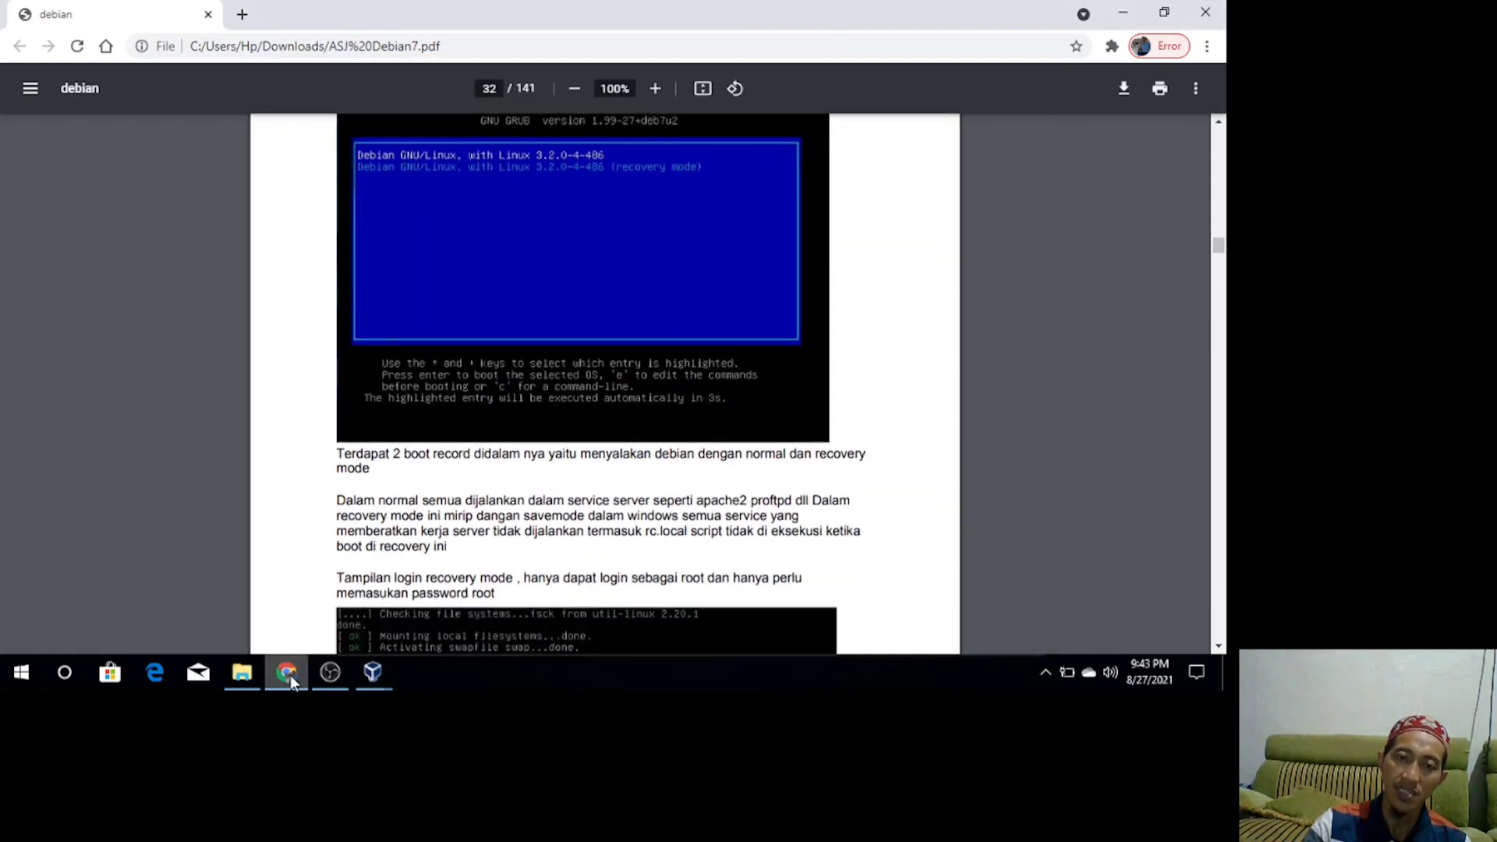
key("Down")
key("Down")
key("Down")
key("Down")
key("Down")
key("Down")
key("Down")
key("Down")
key("Down")
key("Down")
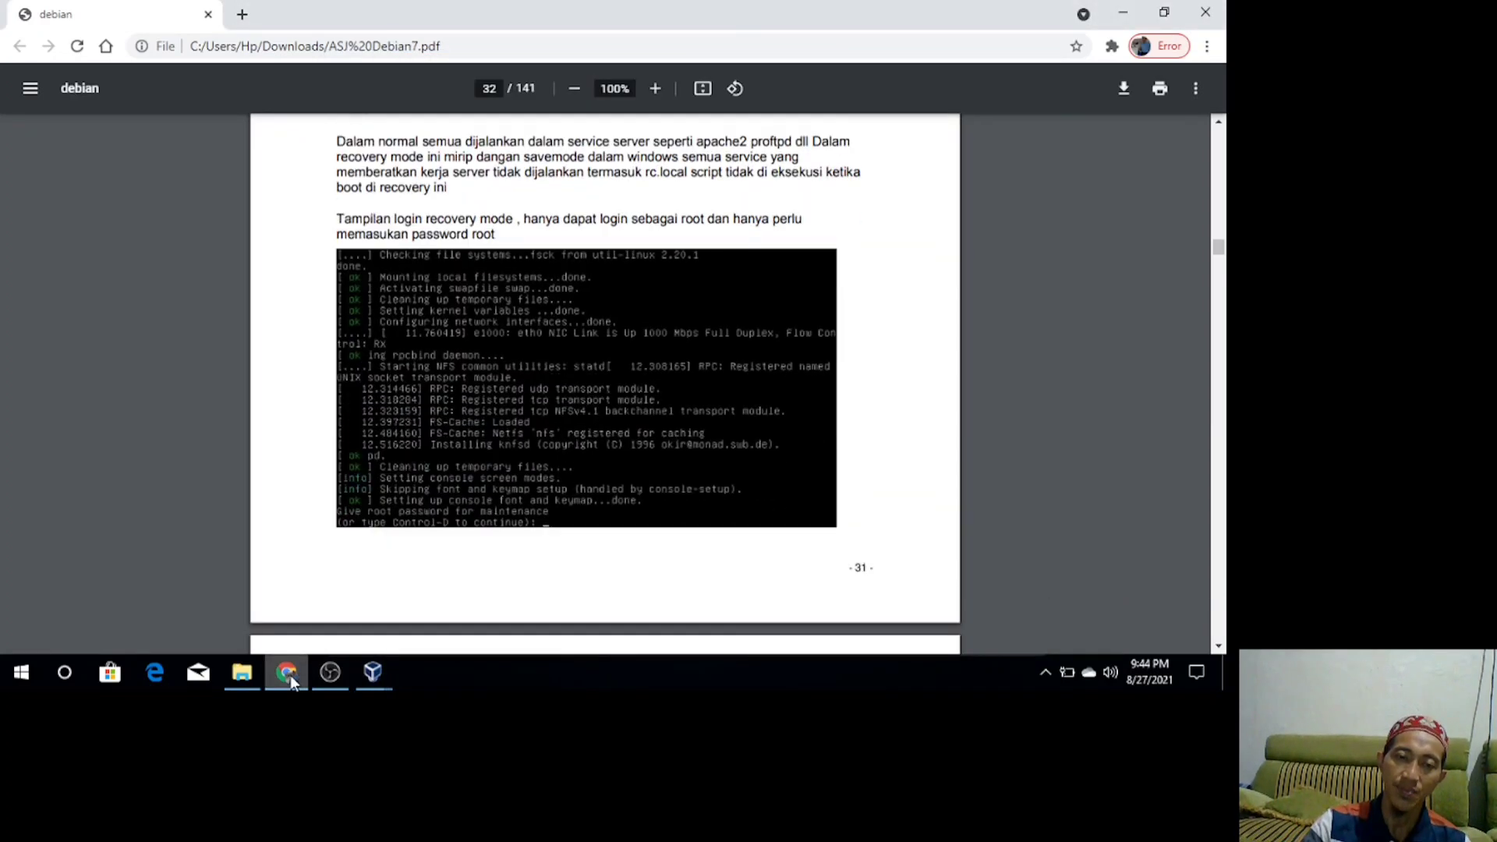
key("Down")
key("Down")
key("Down")
key("Down")
key("Down")
key("Down")
key("Down")
key("Down")
key("Down")
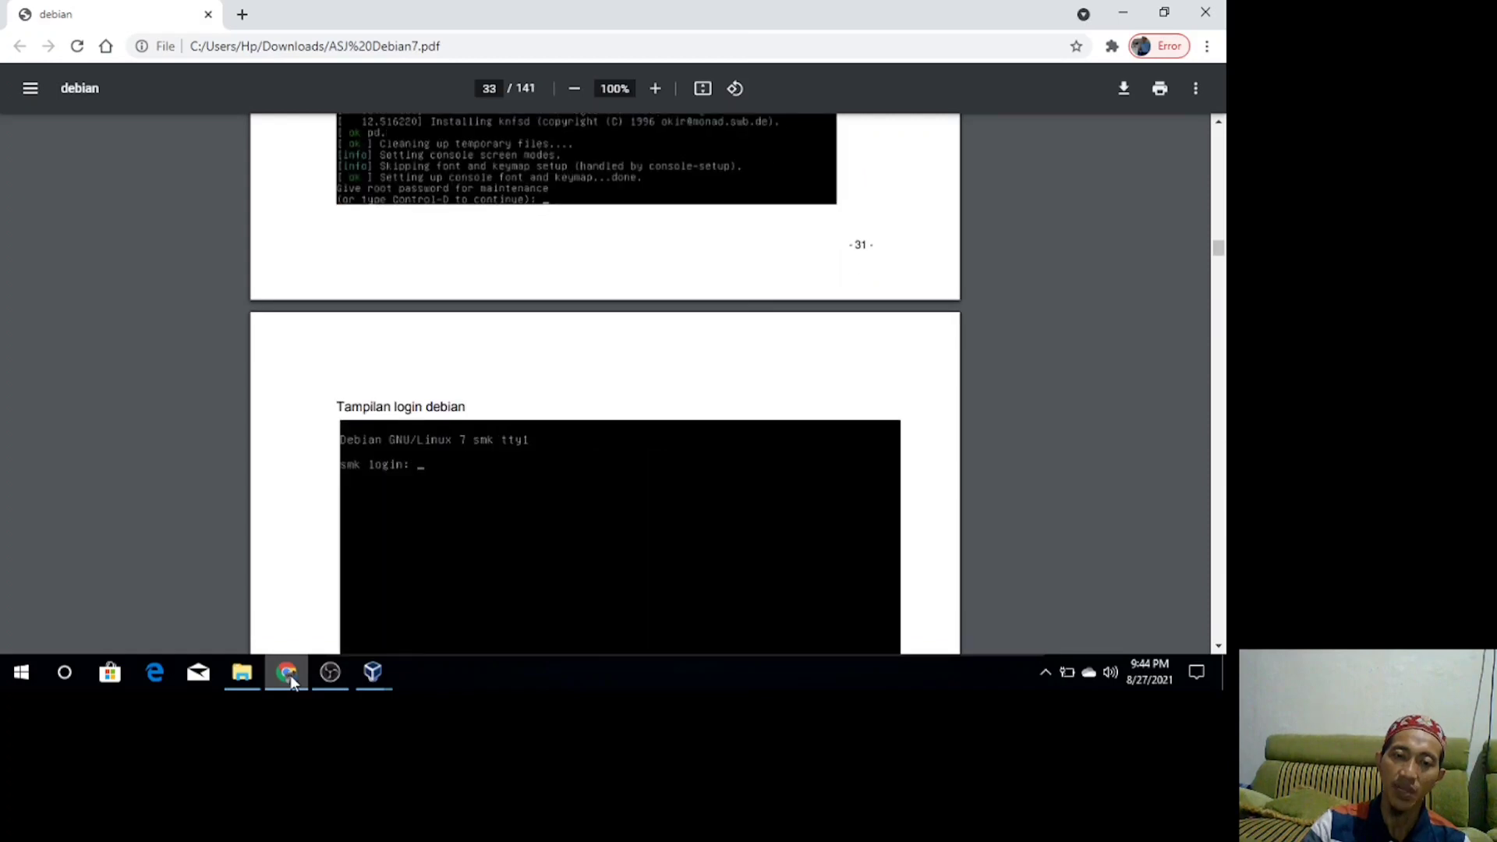
key("Down")
key("Down")
key("Down")
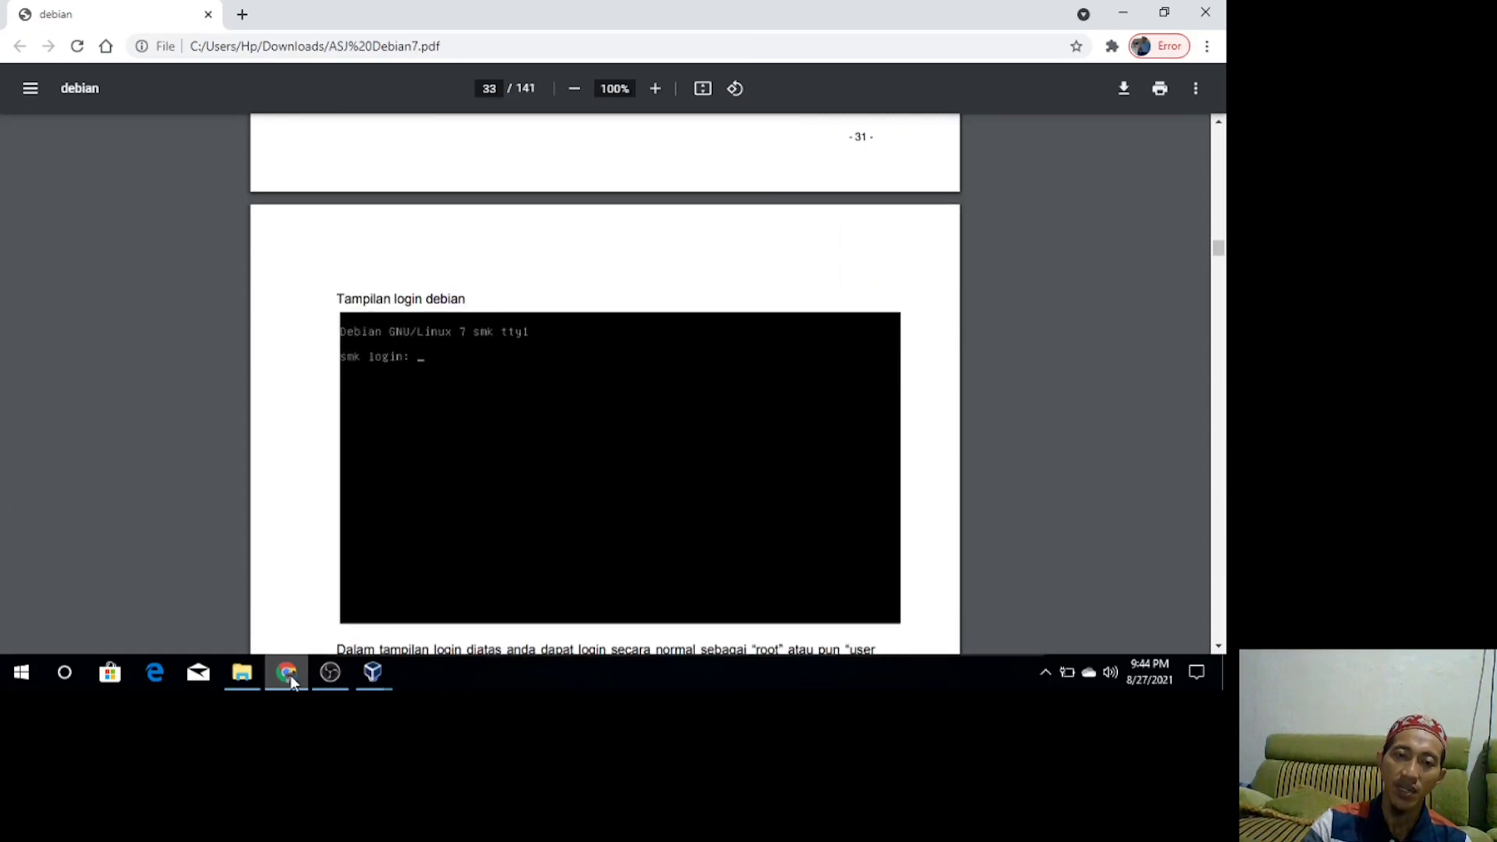
key("Down")
key("Down")
key("Down")
key("Down")
key("Down")
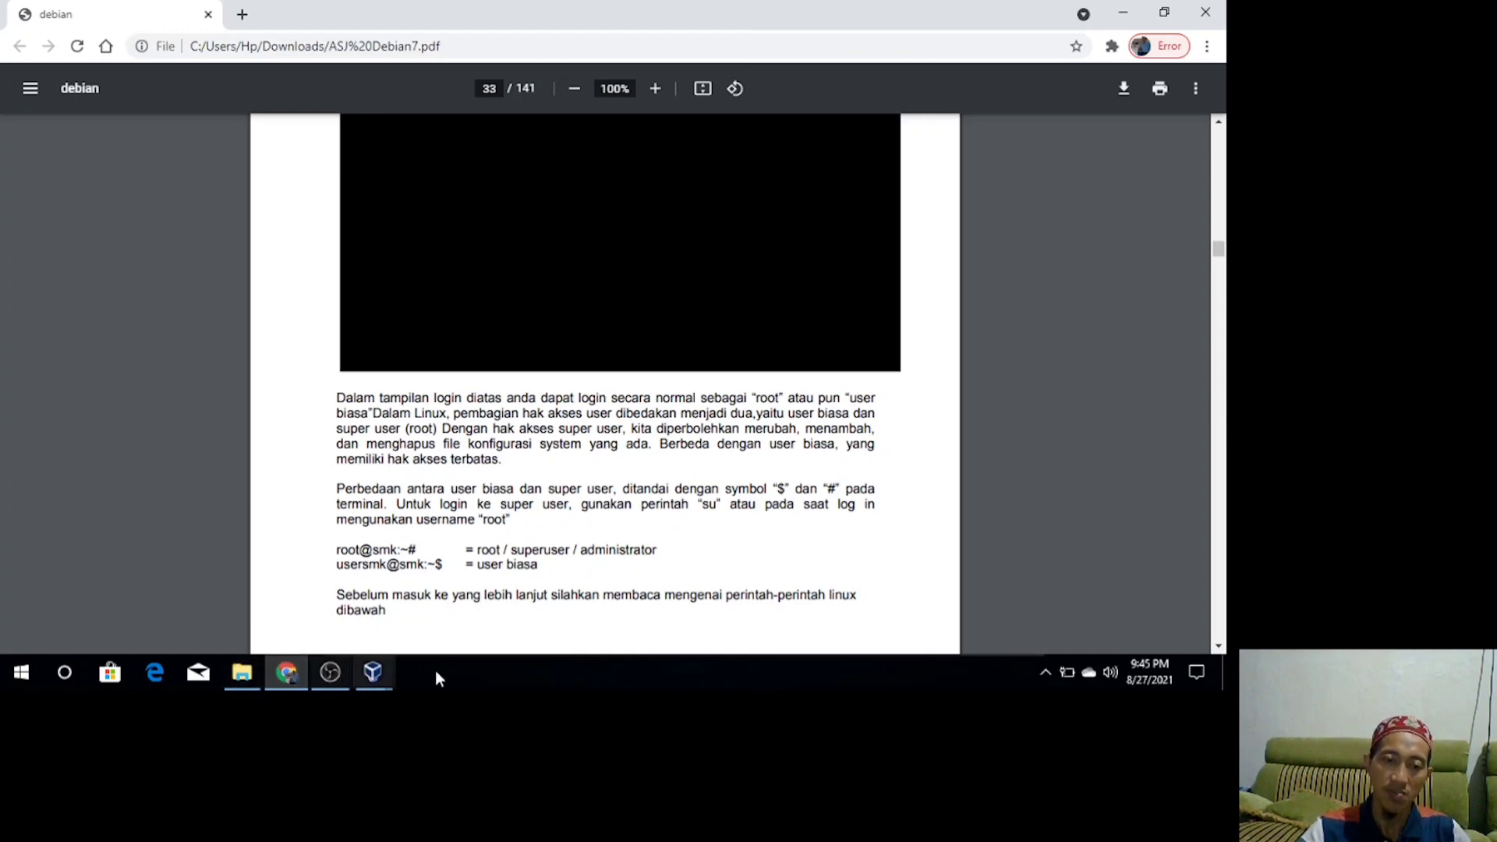
Bring the debian7 VM window forward using Show in the VirtualBox Manager.
mouse_move(372, 670)
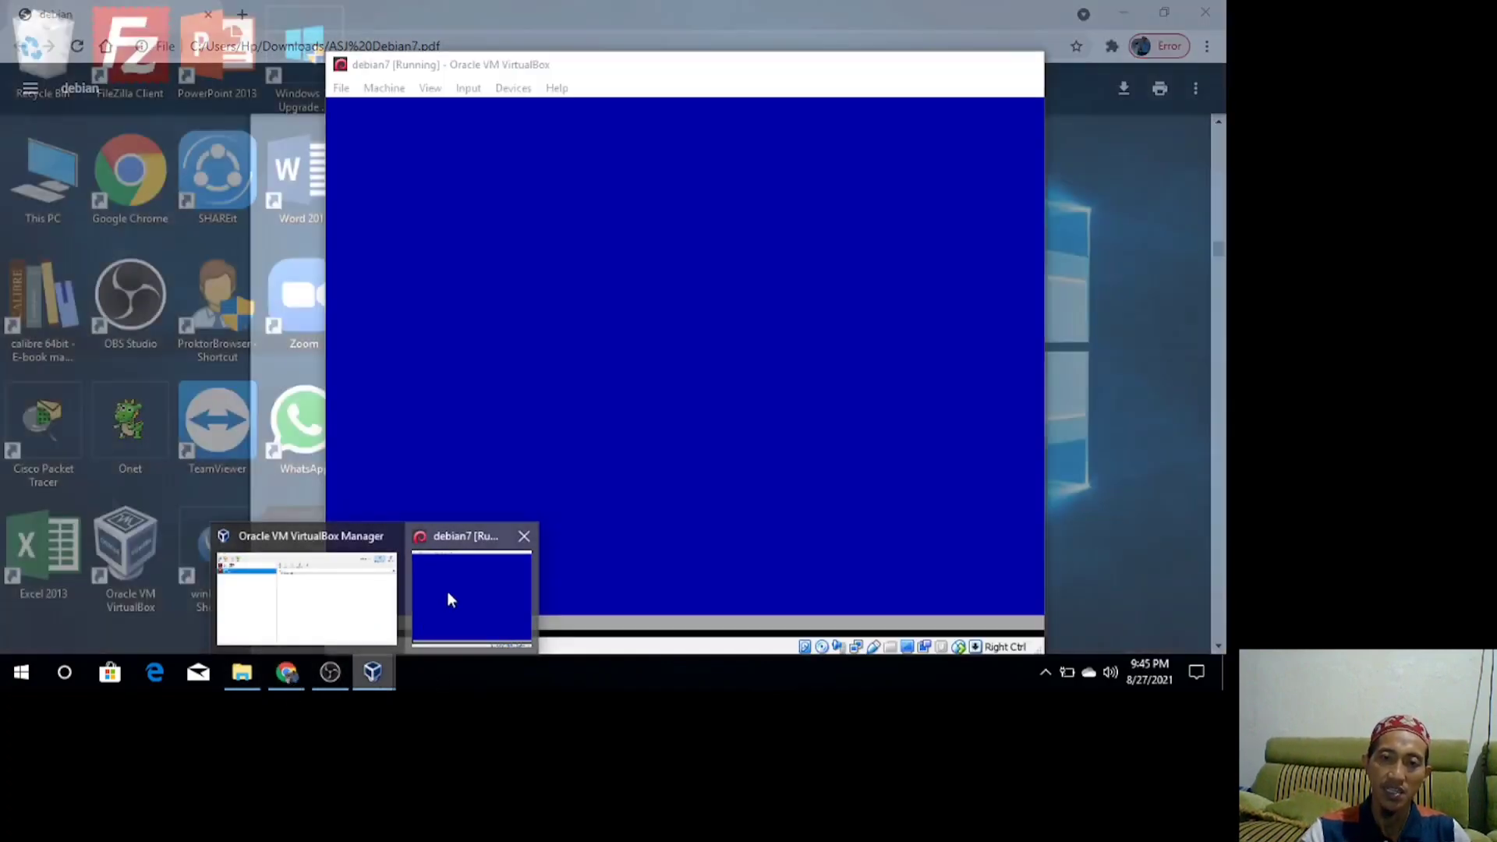
left_click(449, 599)
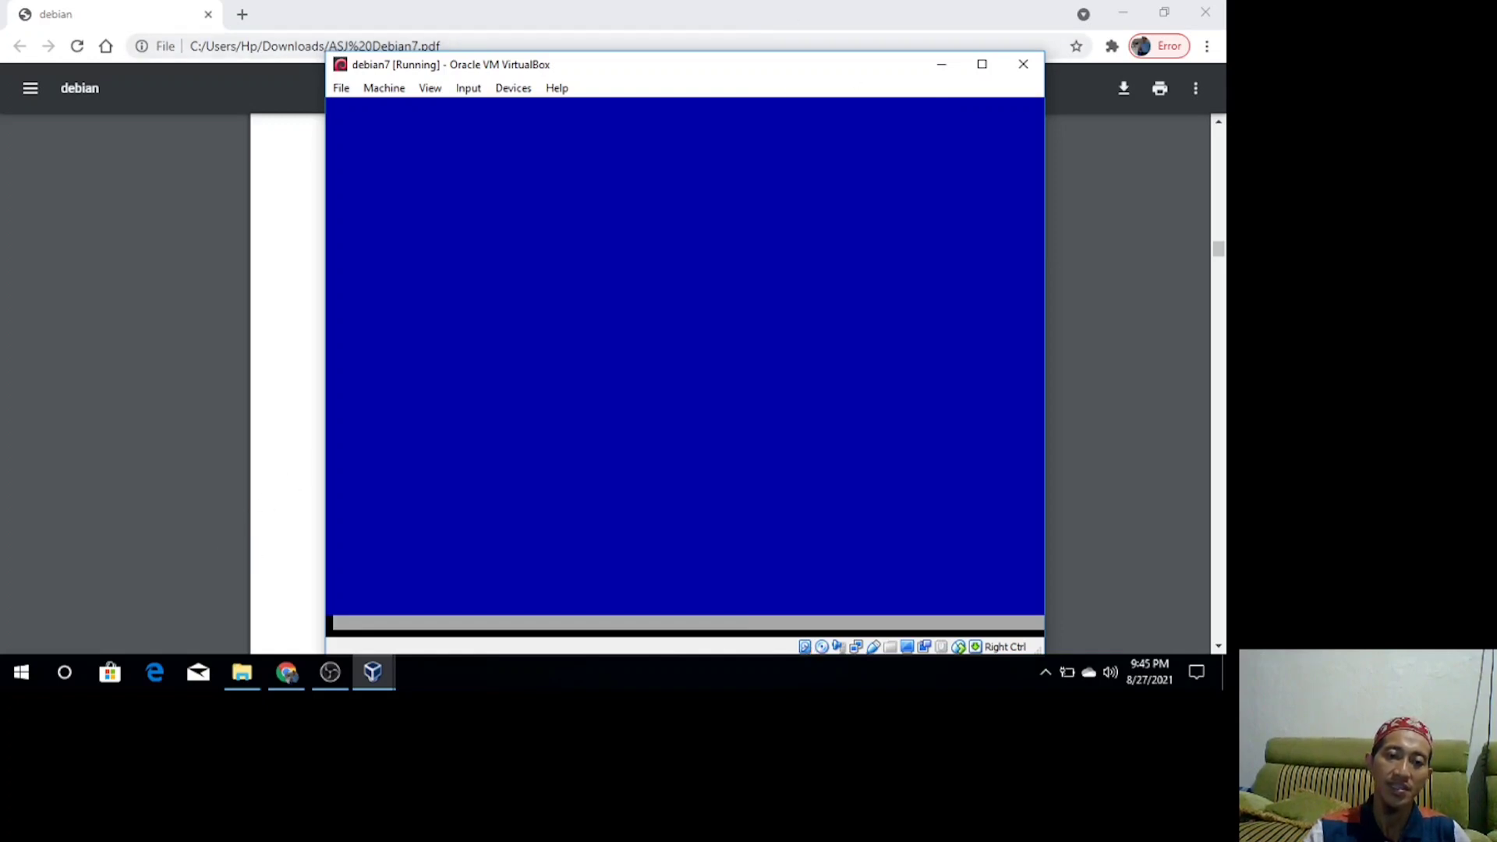
mouse_move(389, 681)
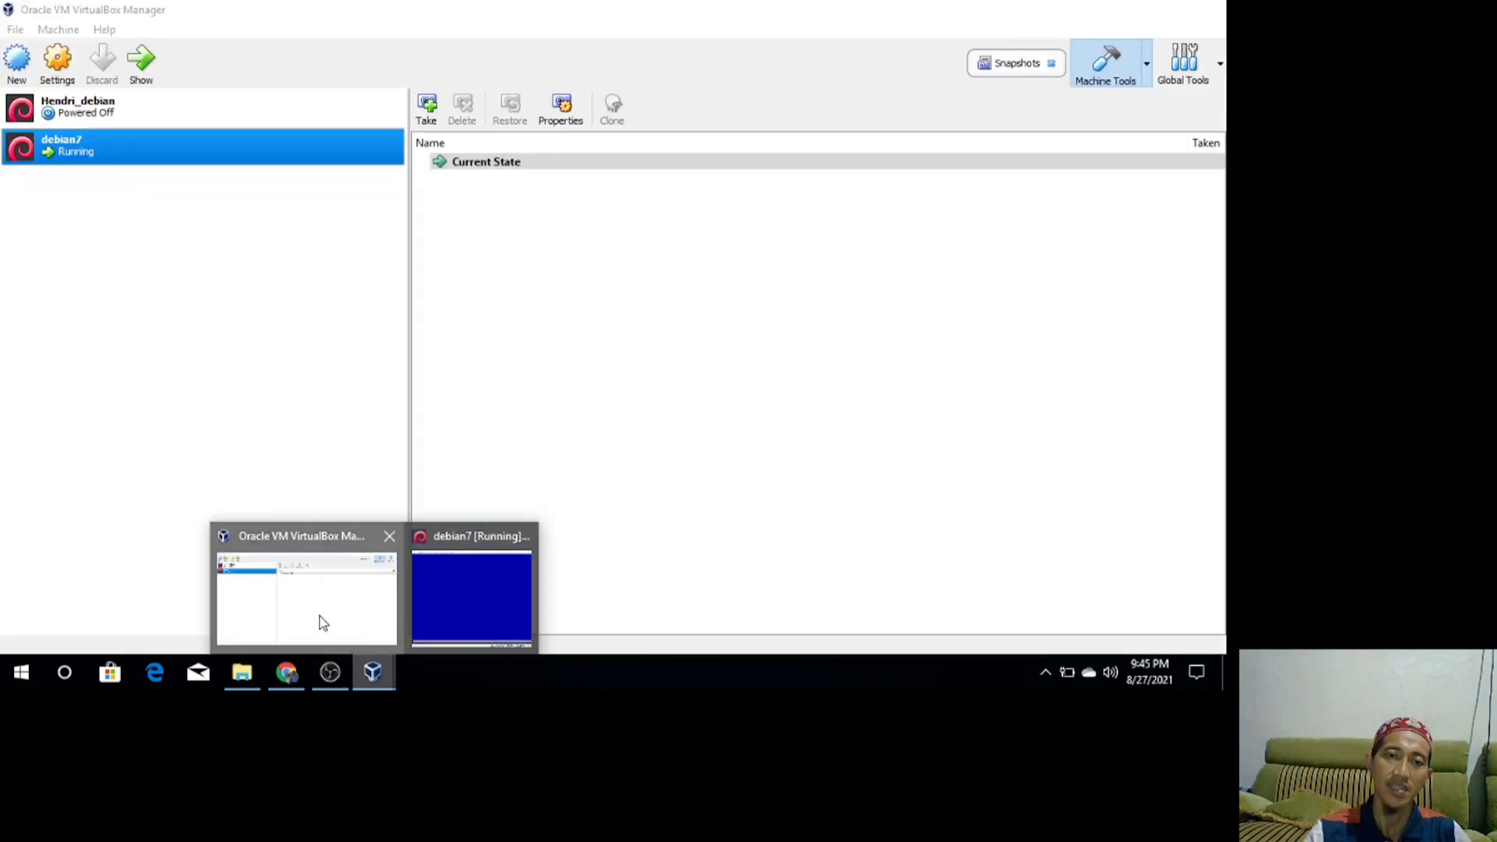
left_click(322, 621)
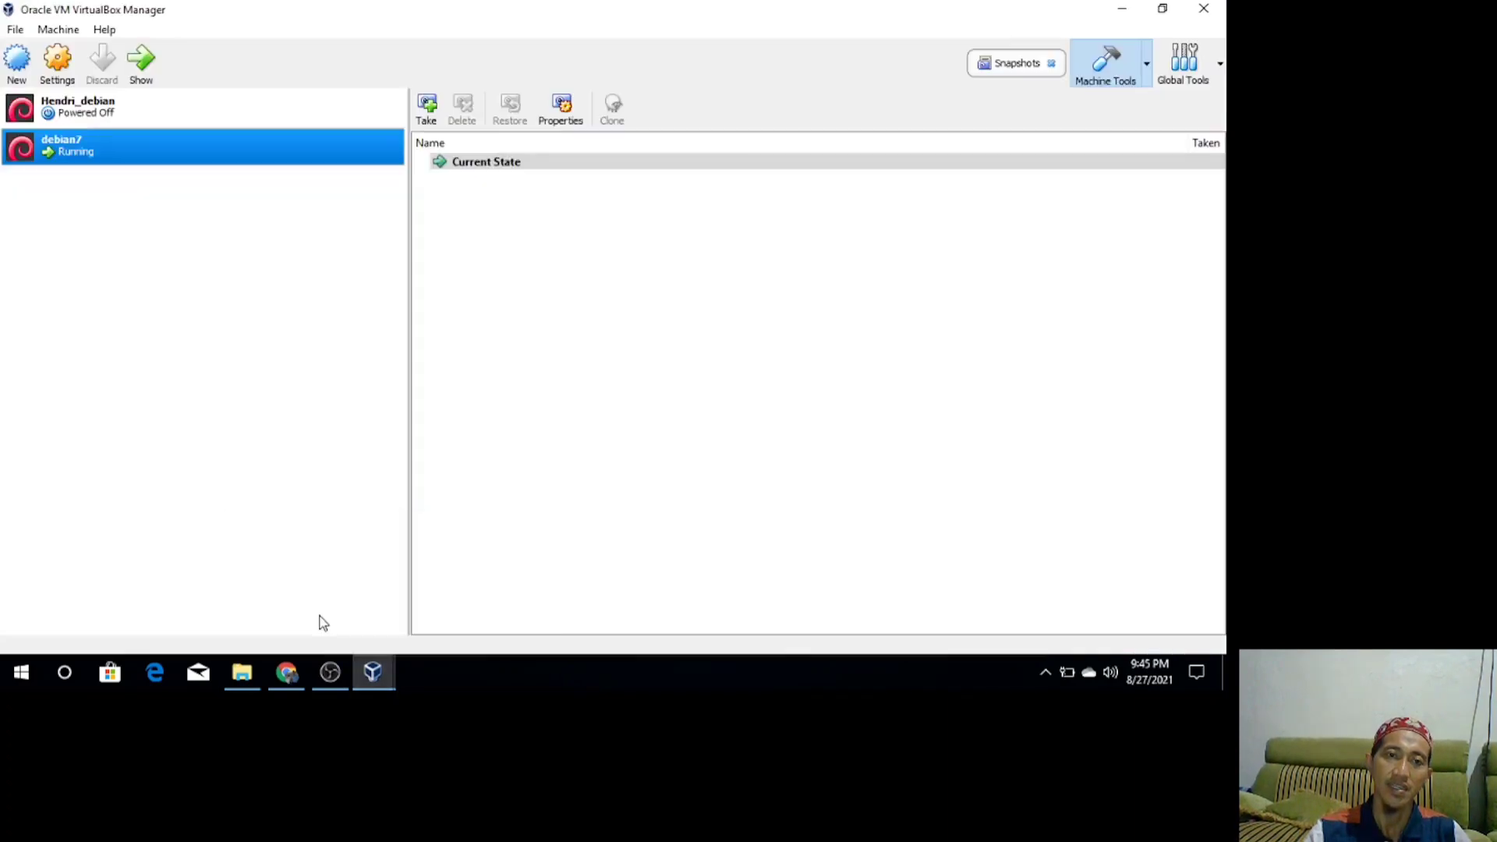
left_click(149, 62)
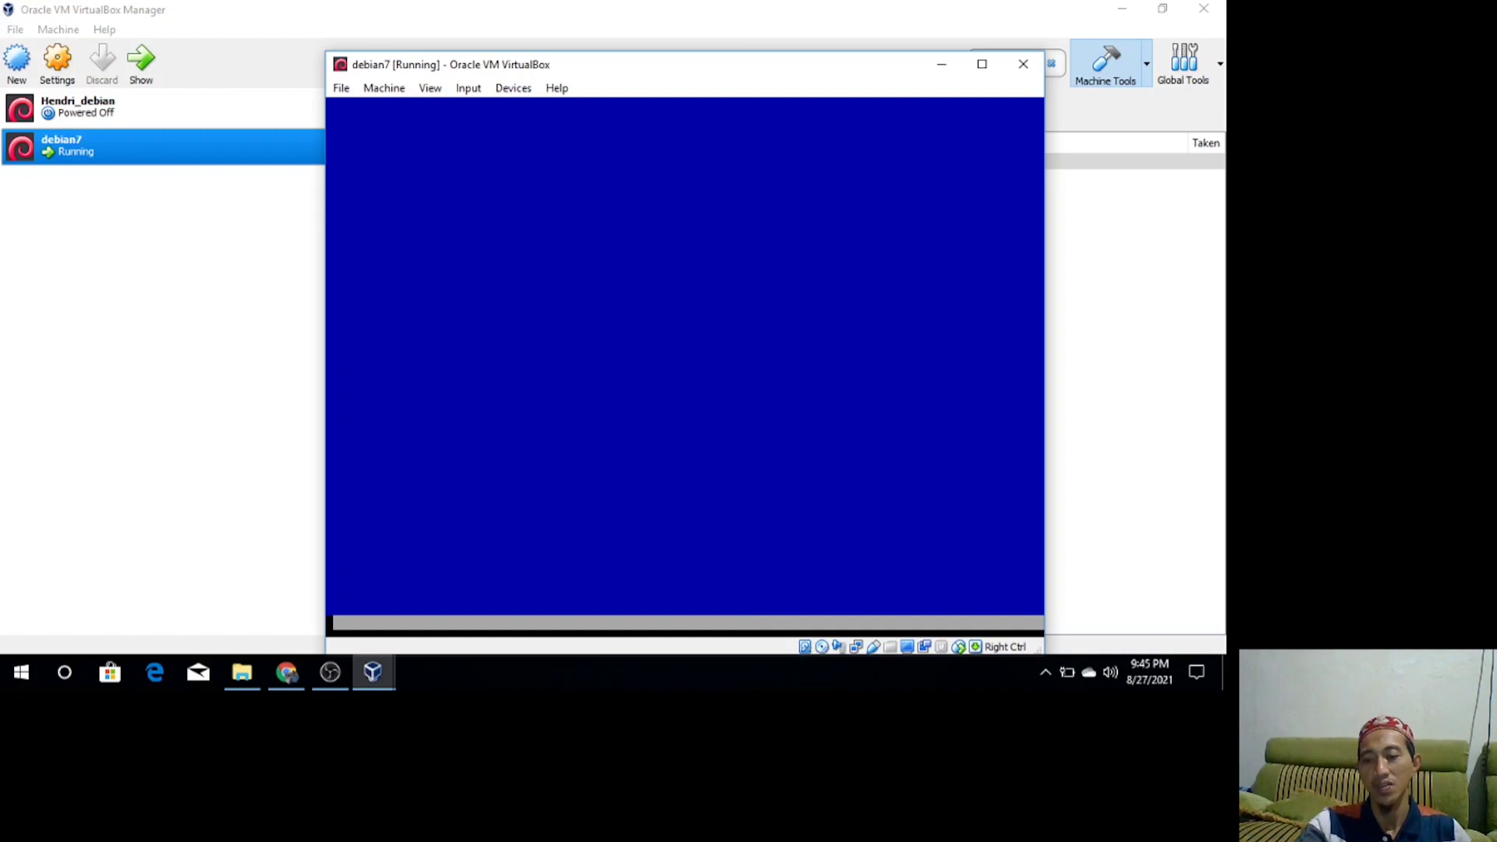
Choose Yes to install the GRUB boot loader to the master boot record.
key("Right")
key("Right")
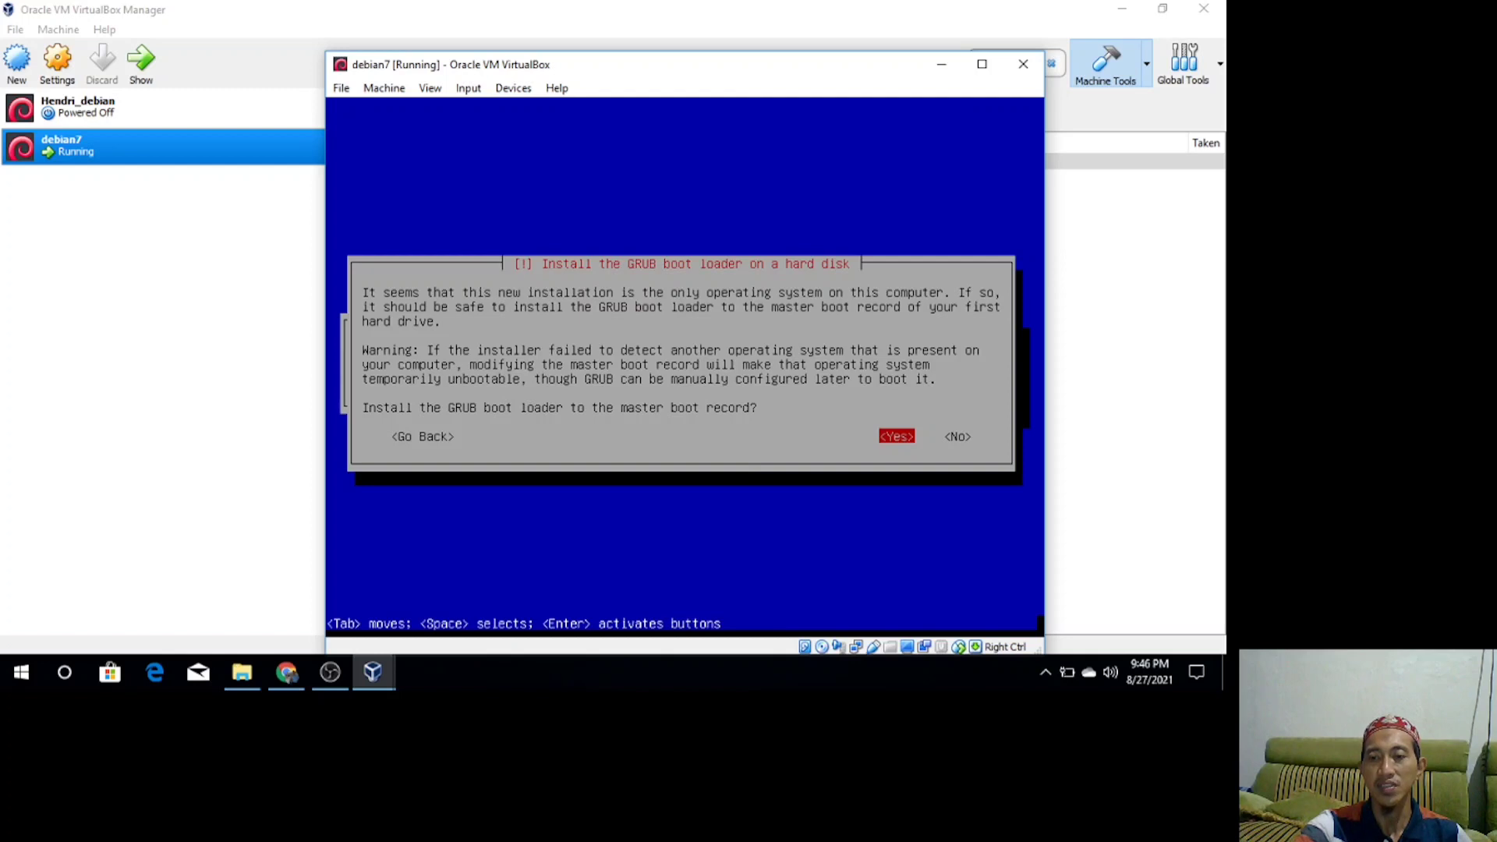
key("Return")
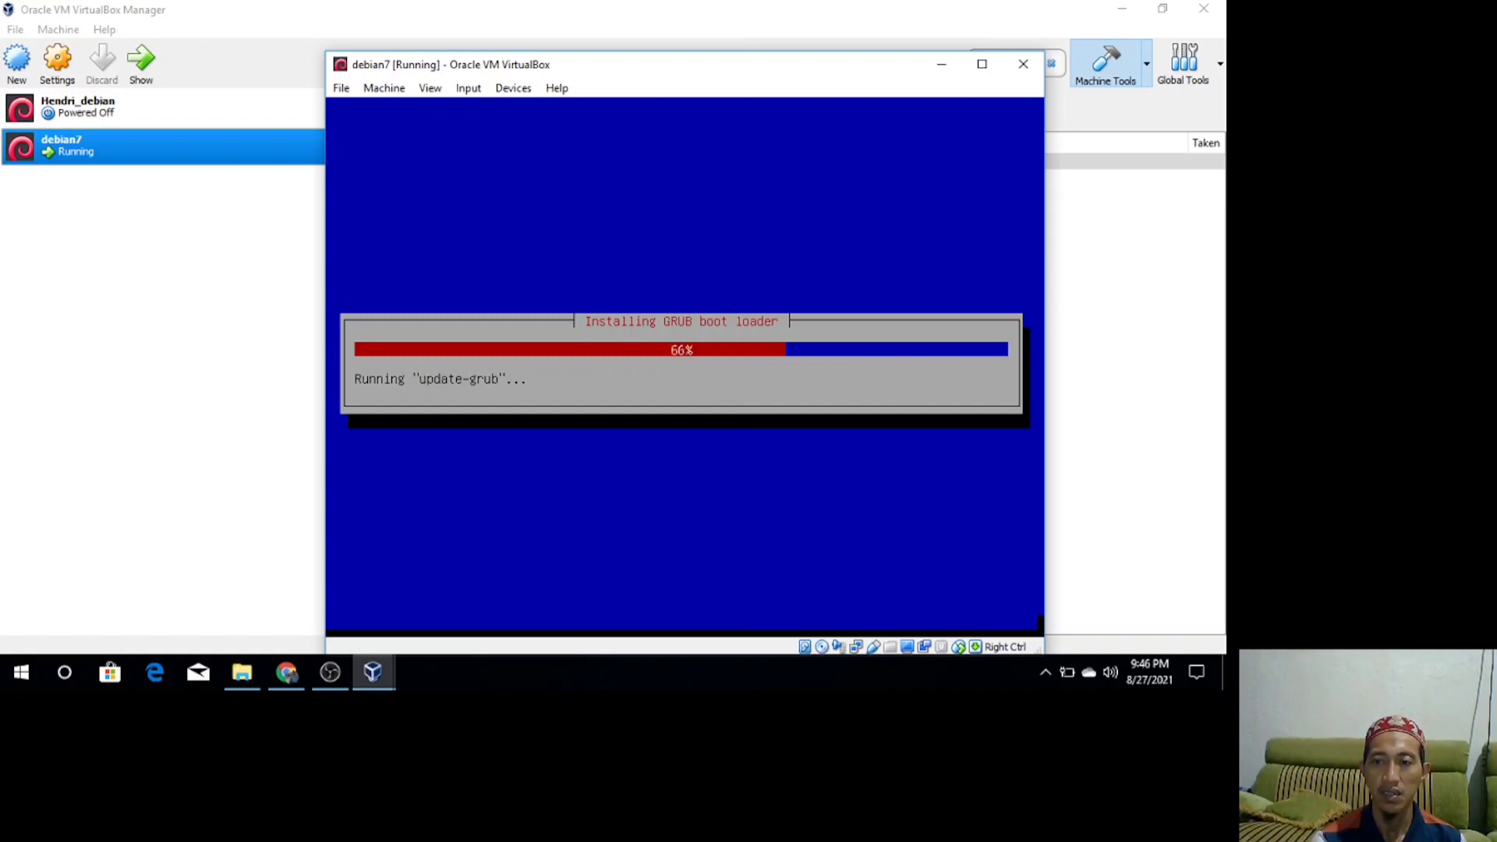
left_click(331, 674)
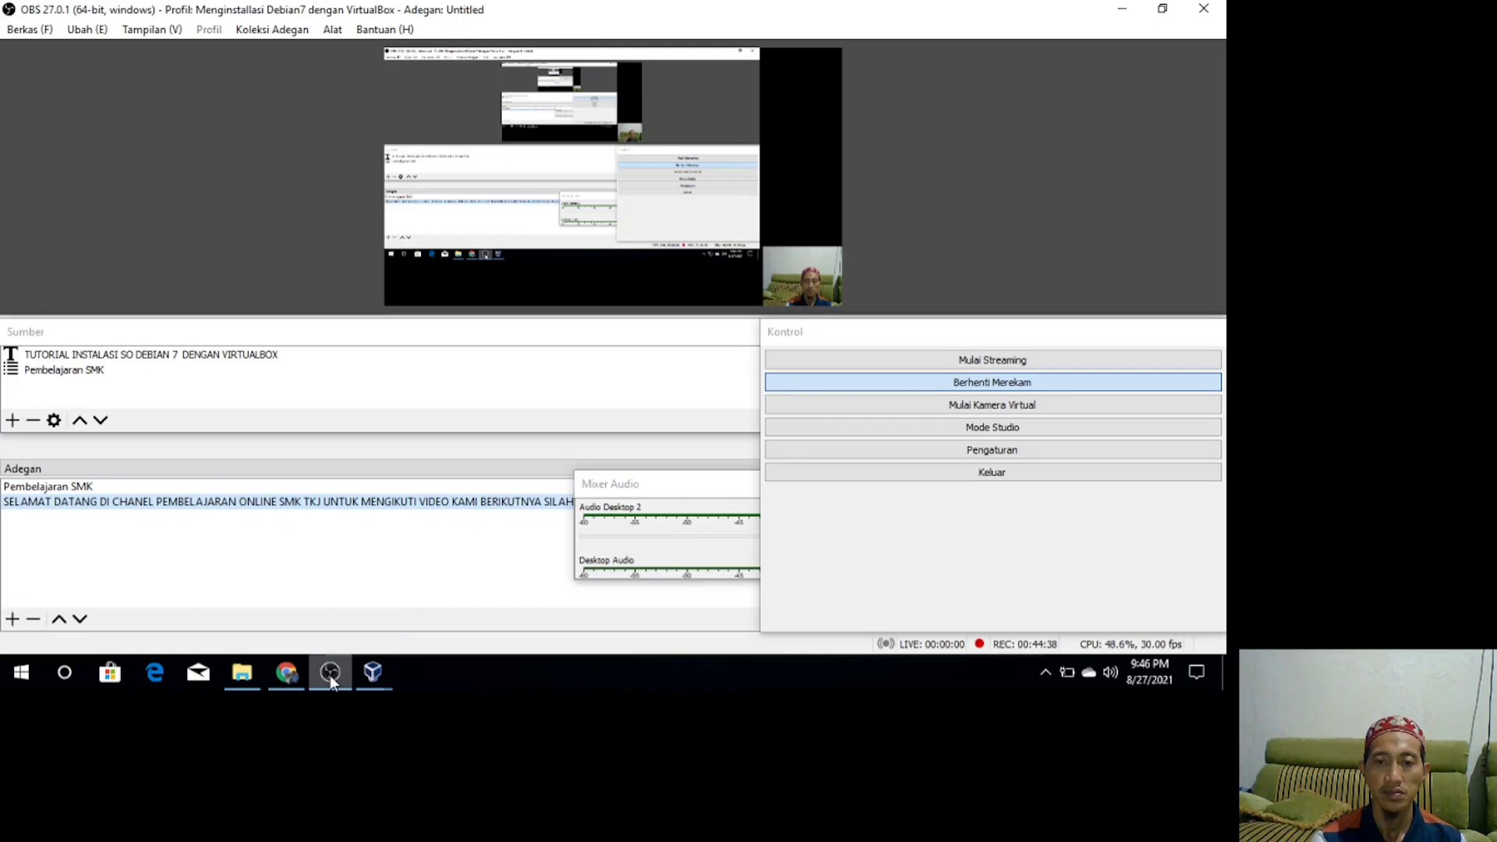
mouse_move(380, 668)
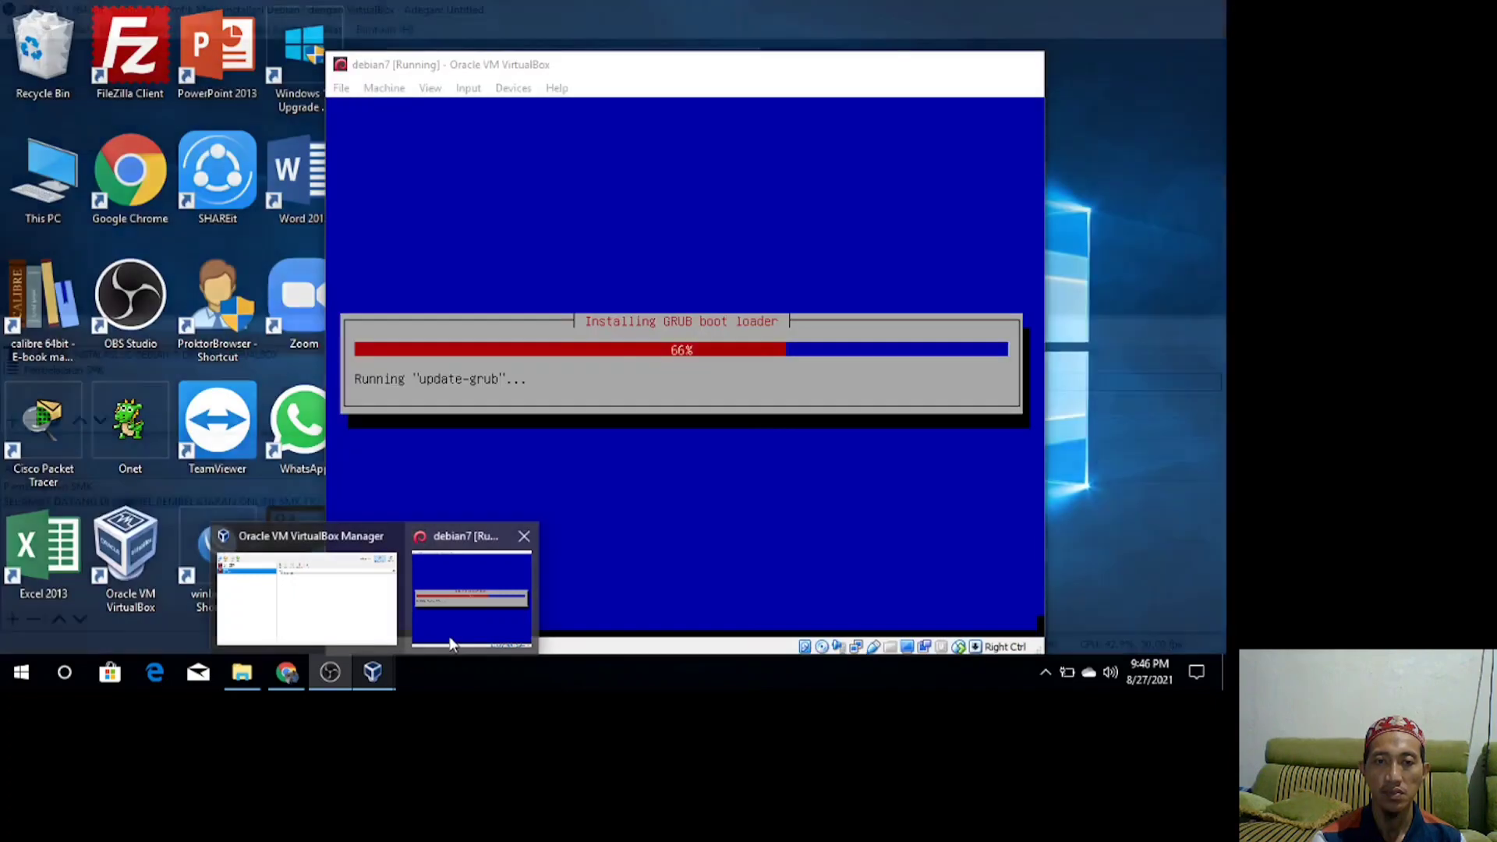
left_click(451, 643)
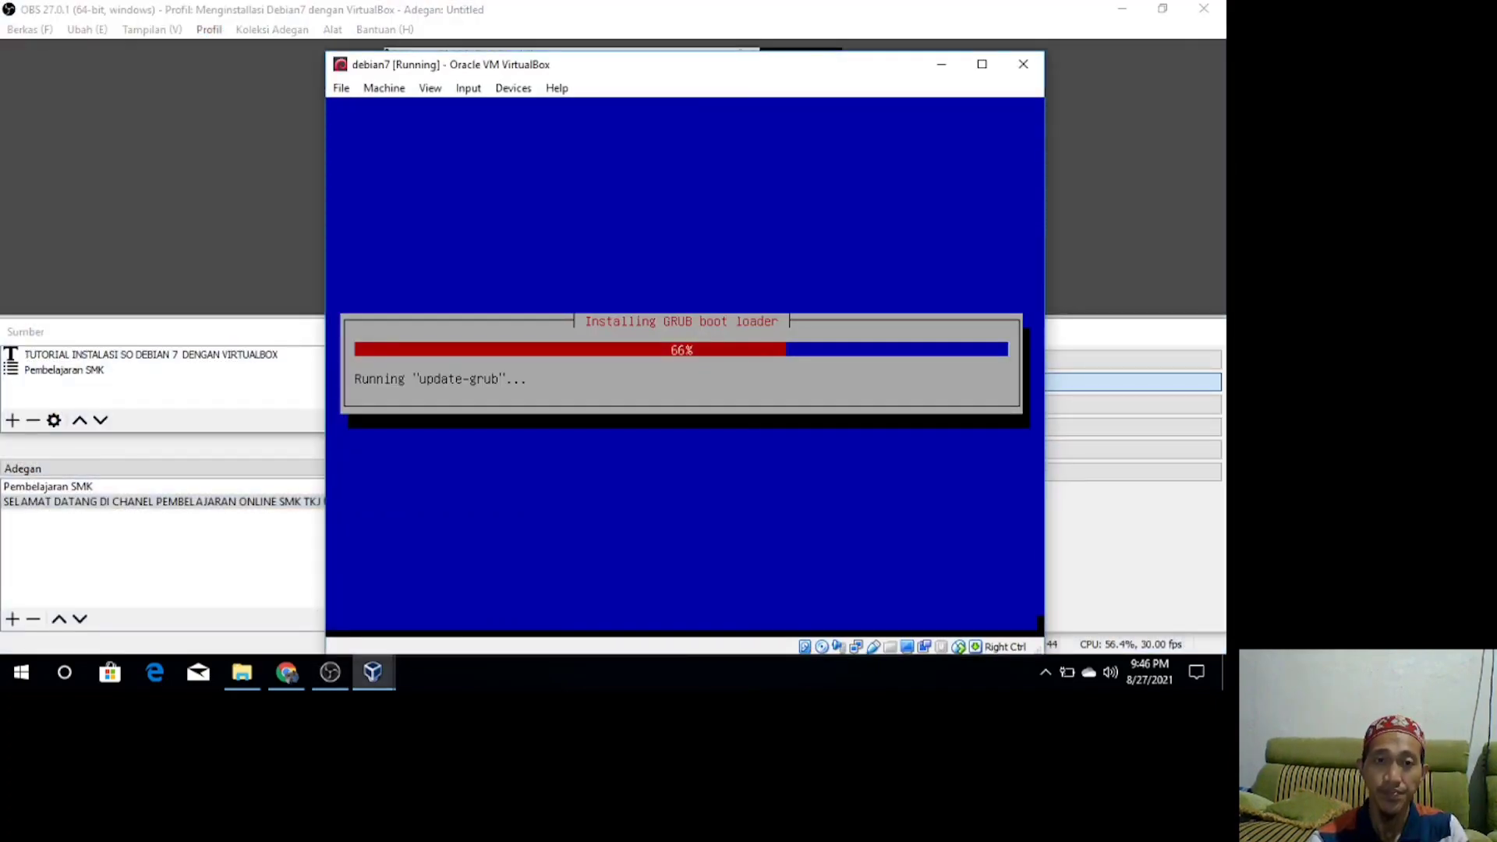
Shift the VM window aside and confirm 'Finish the installation' to reboot the VM.
mouse_move(644, 69)
left_mouse_down()
mouse_move(826, 84)
mouse_move(635, 90)
mouse_move(652, 92)
left_mouse_up()
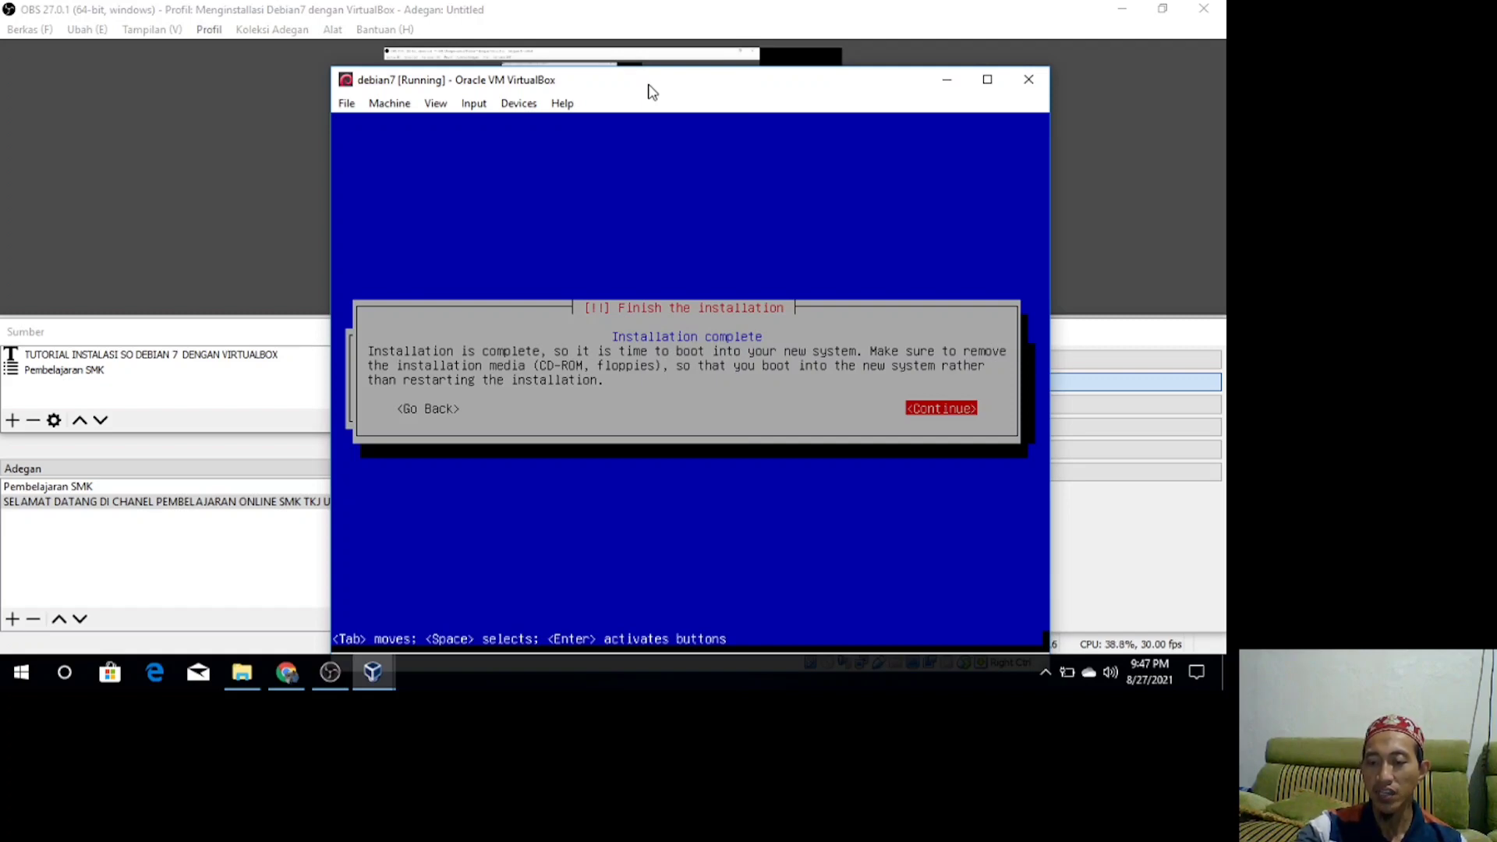
key("Return")
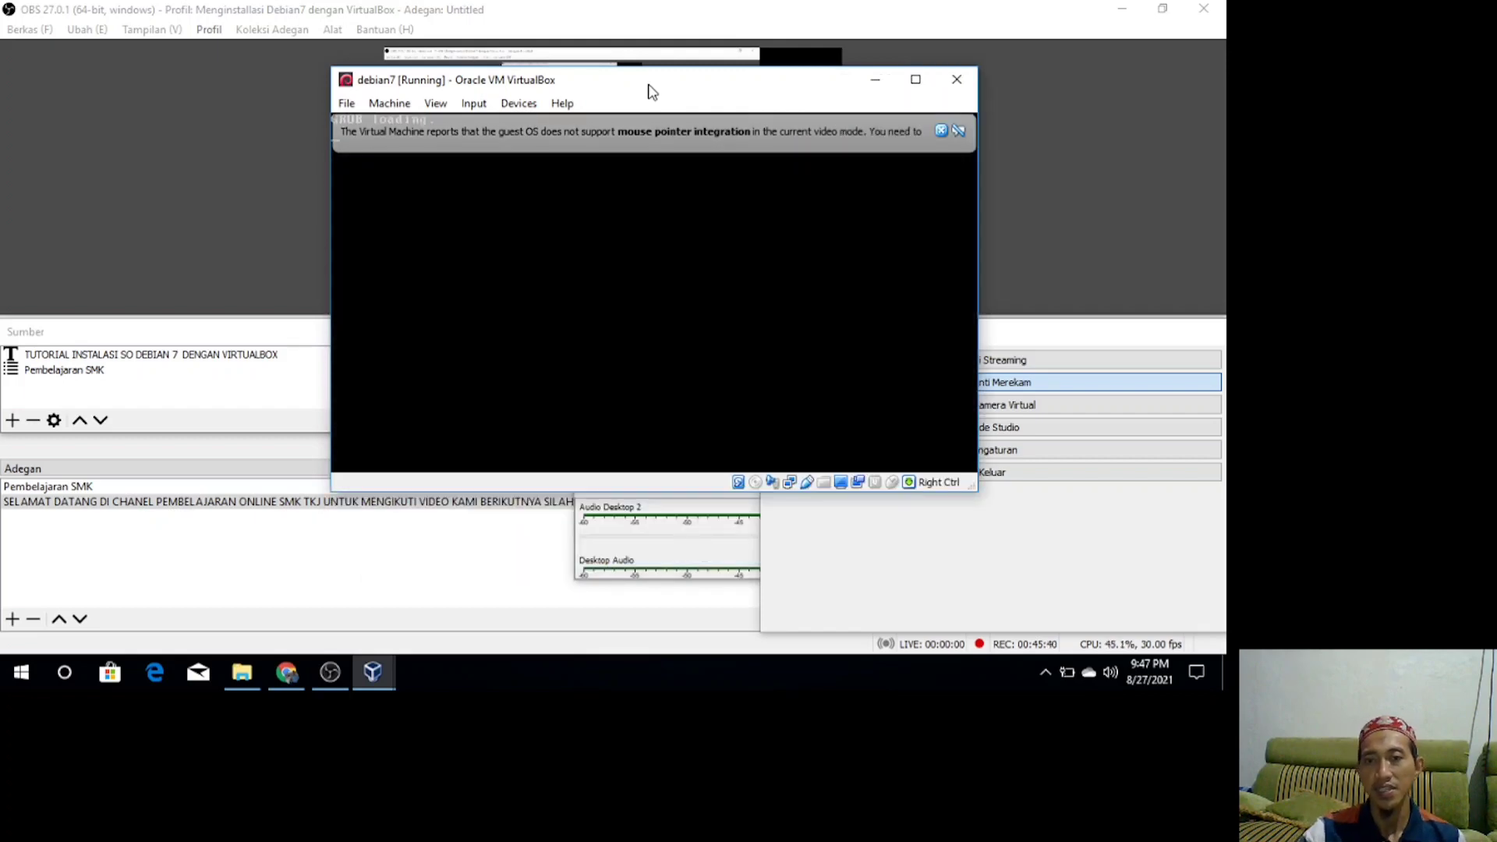
Dismiss the mouse-integration notification bars while Debian boots to the tty1 login prompt.
left_click(942, 131)
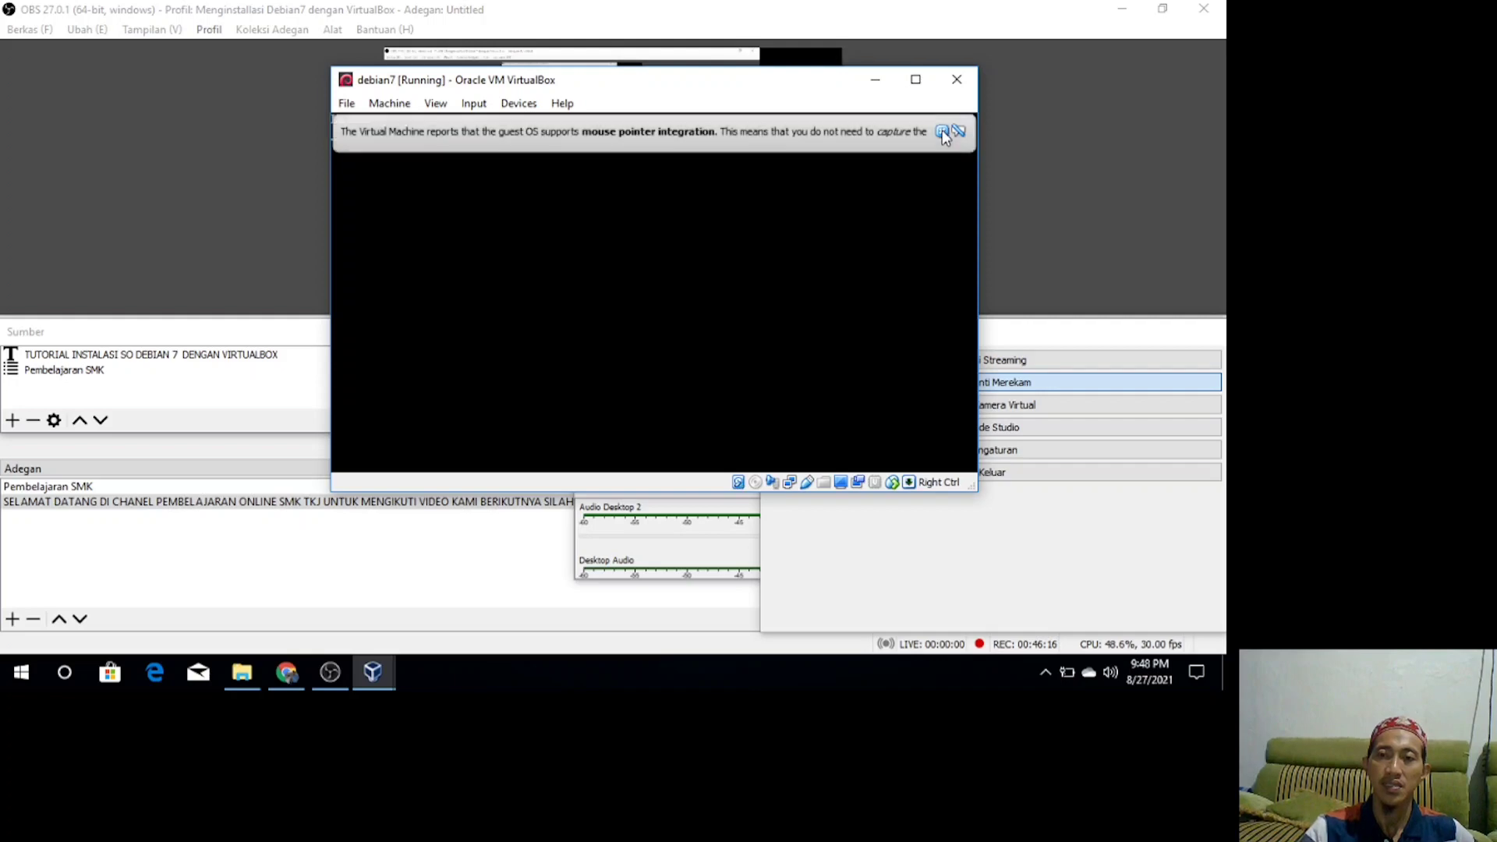
left_click(942, 131)
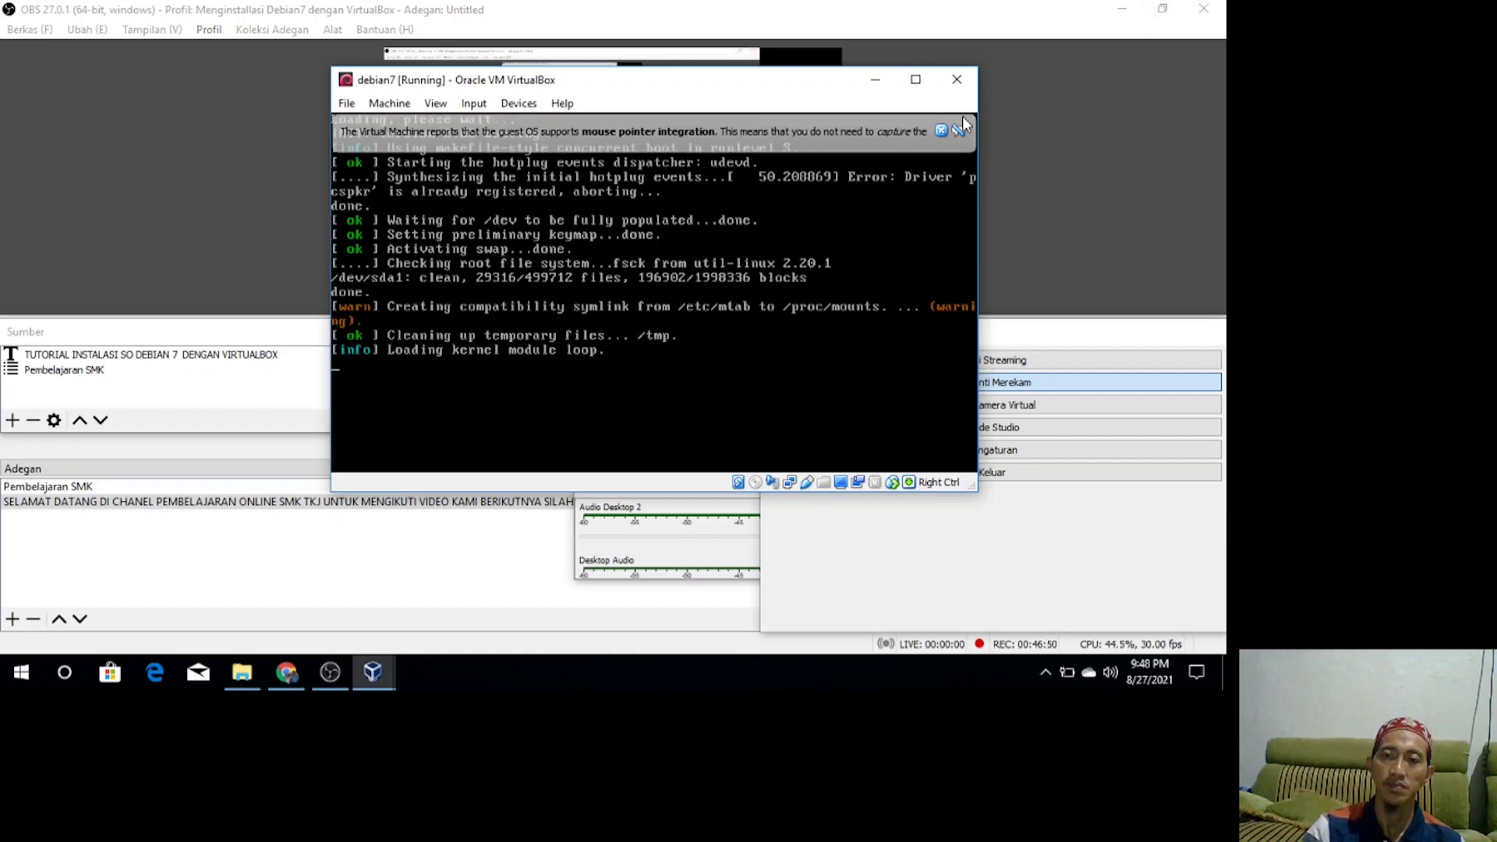
left_click(941, 130)
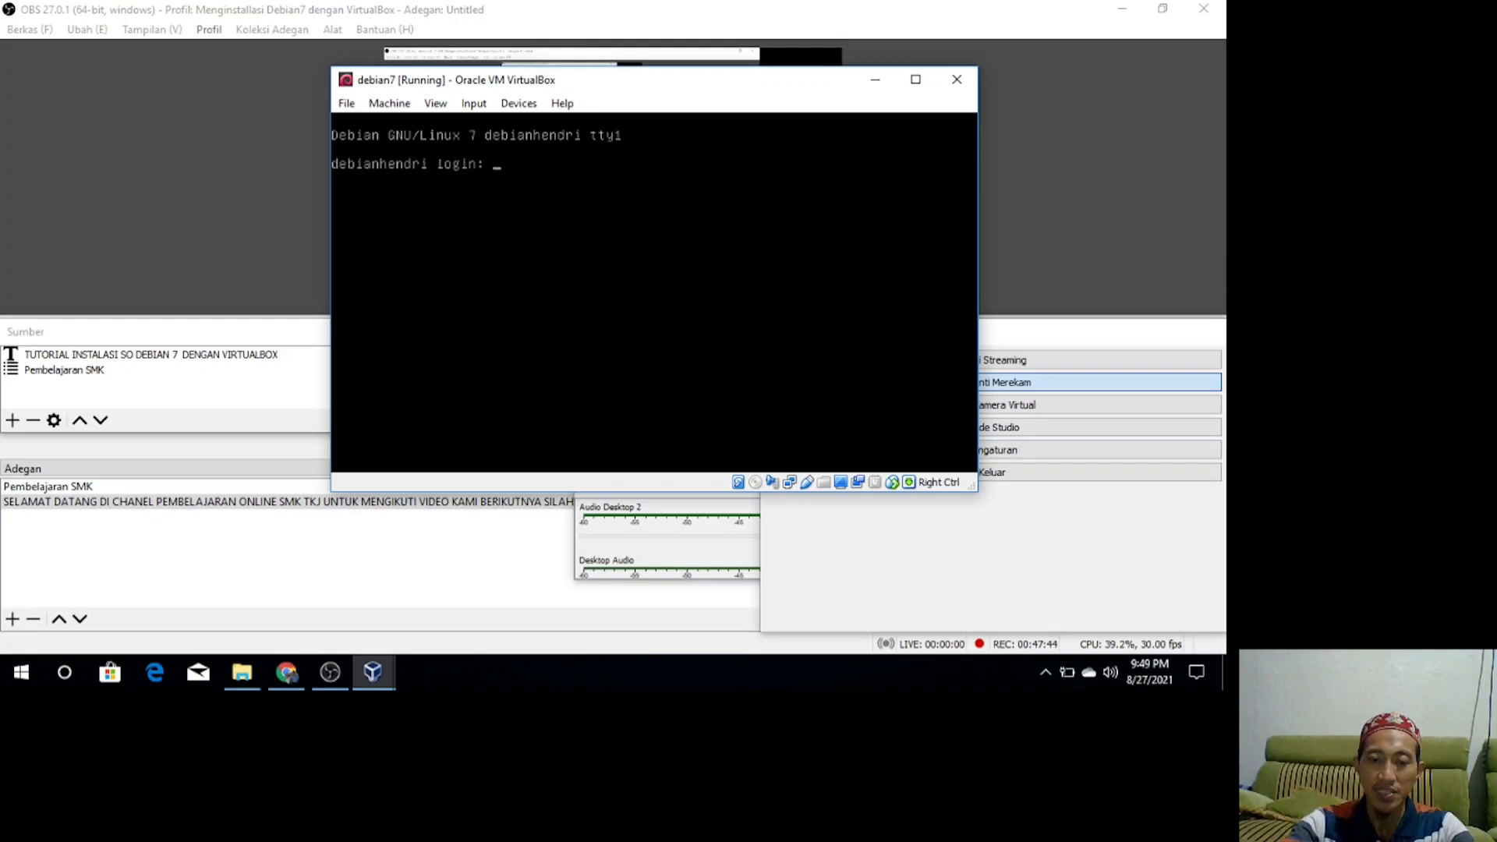
Log in at the tty1 prompt with the regular user's username and password.
type("hendri")
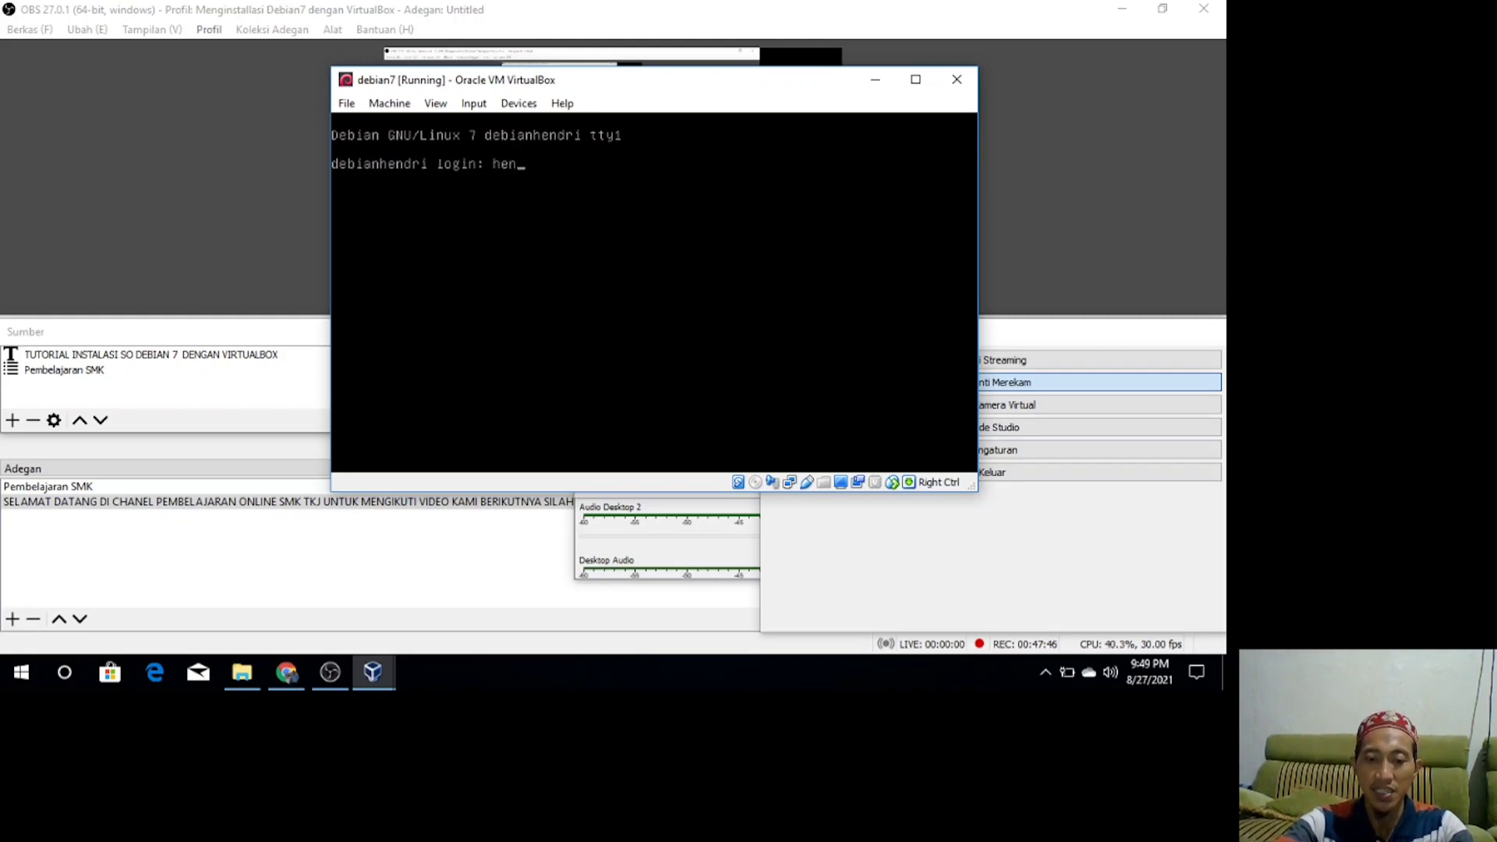
key("Return")
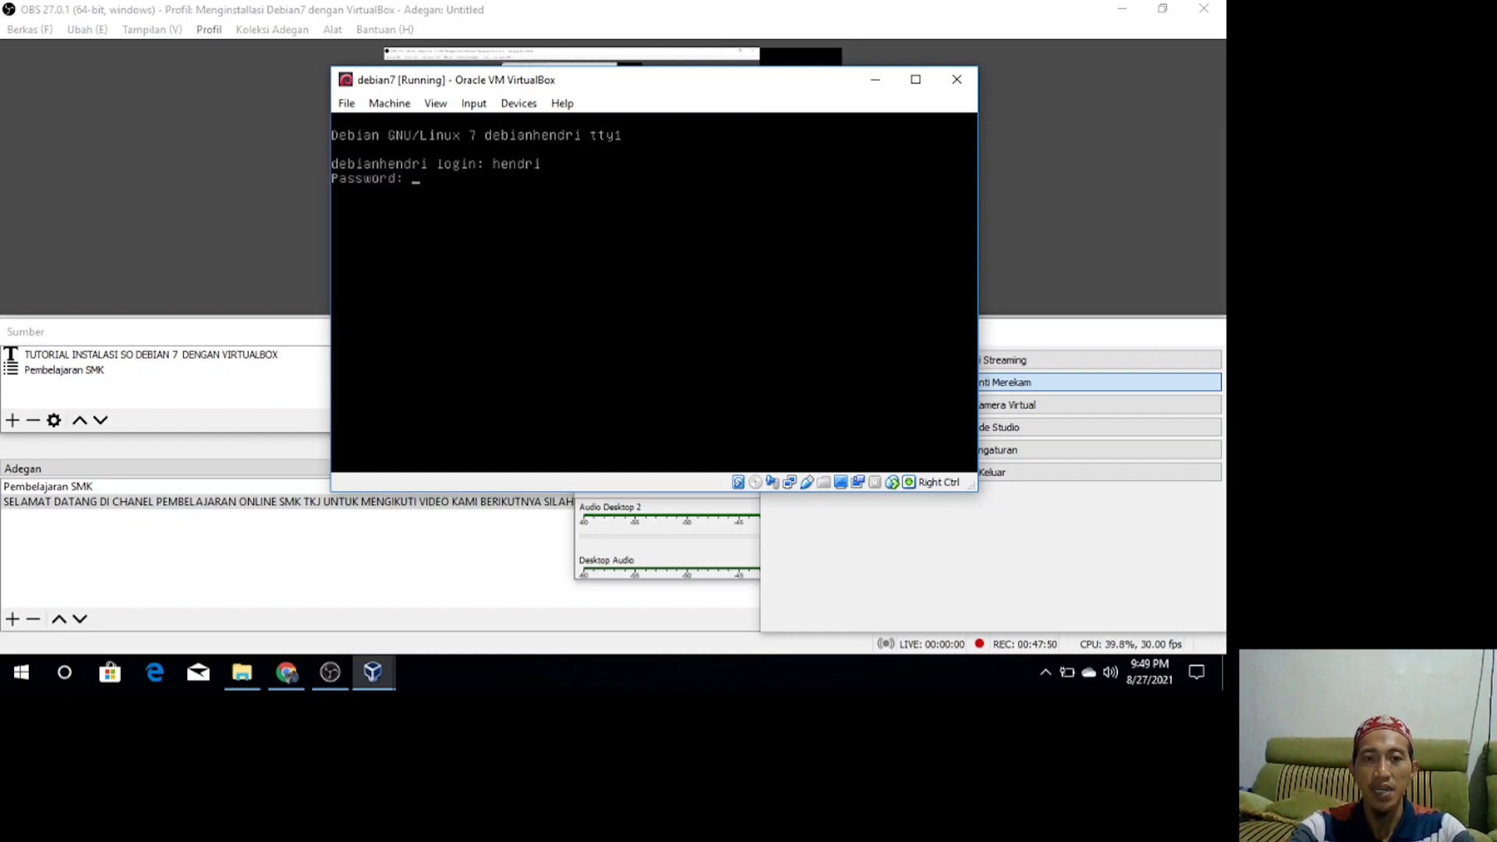
key("Return")
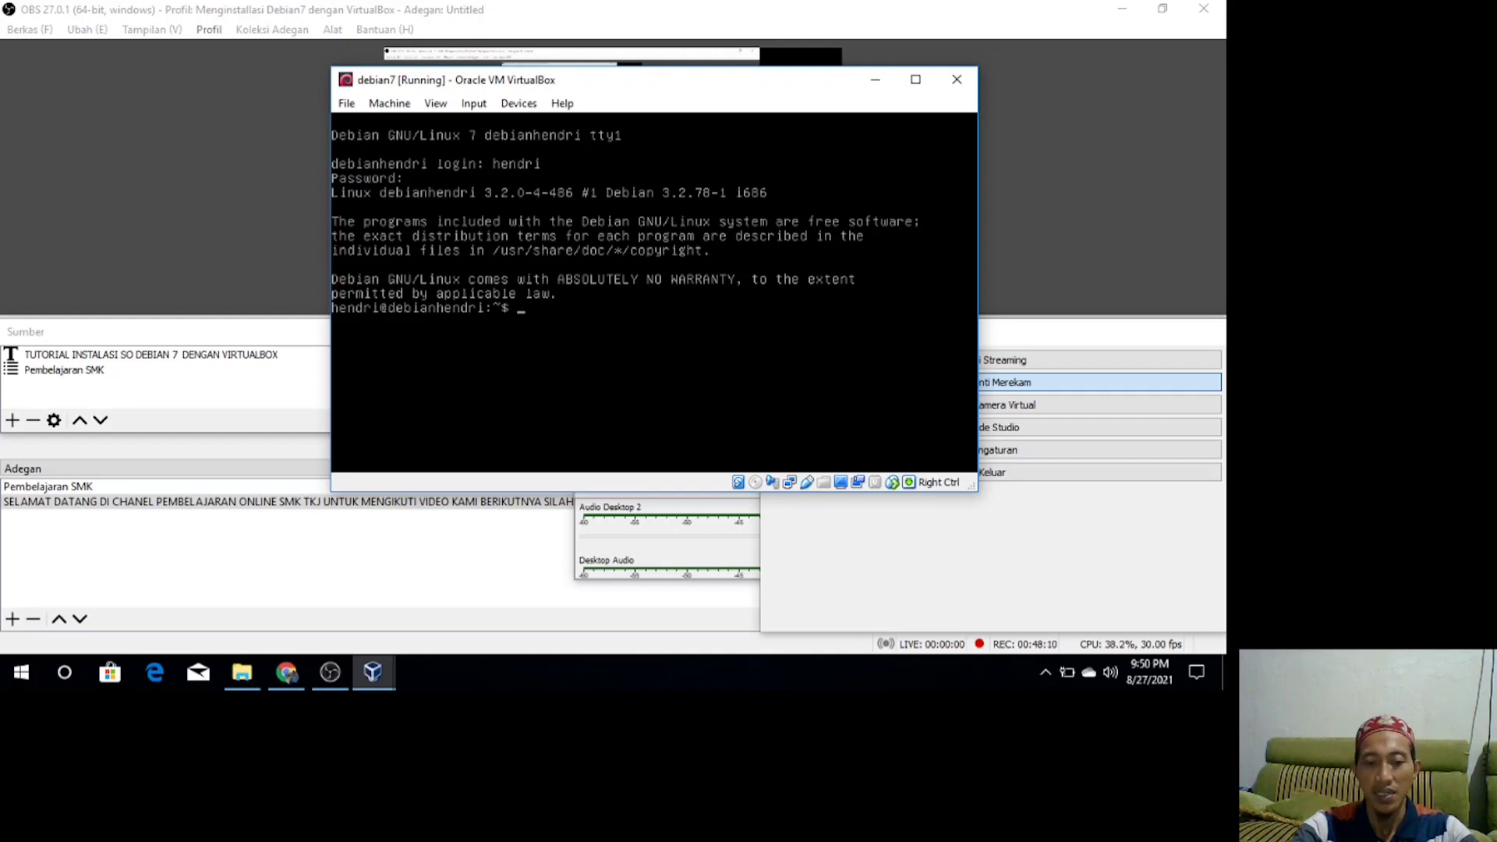
Run su with the root password for a root shell, then bring OBS Studio forward.
type("su")
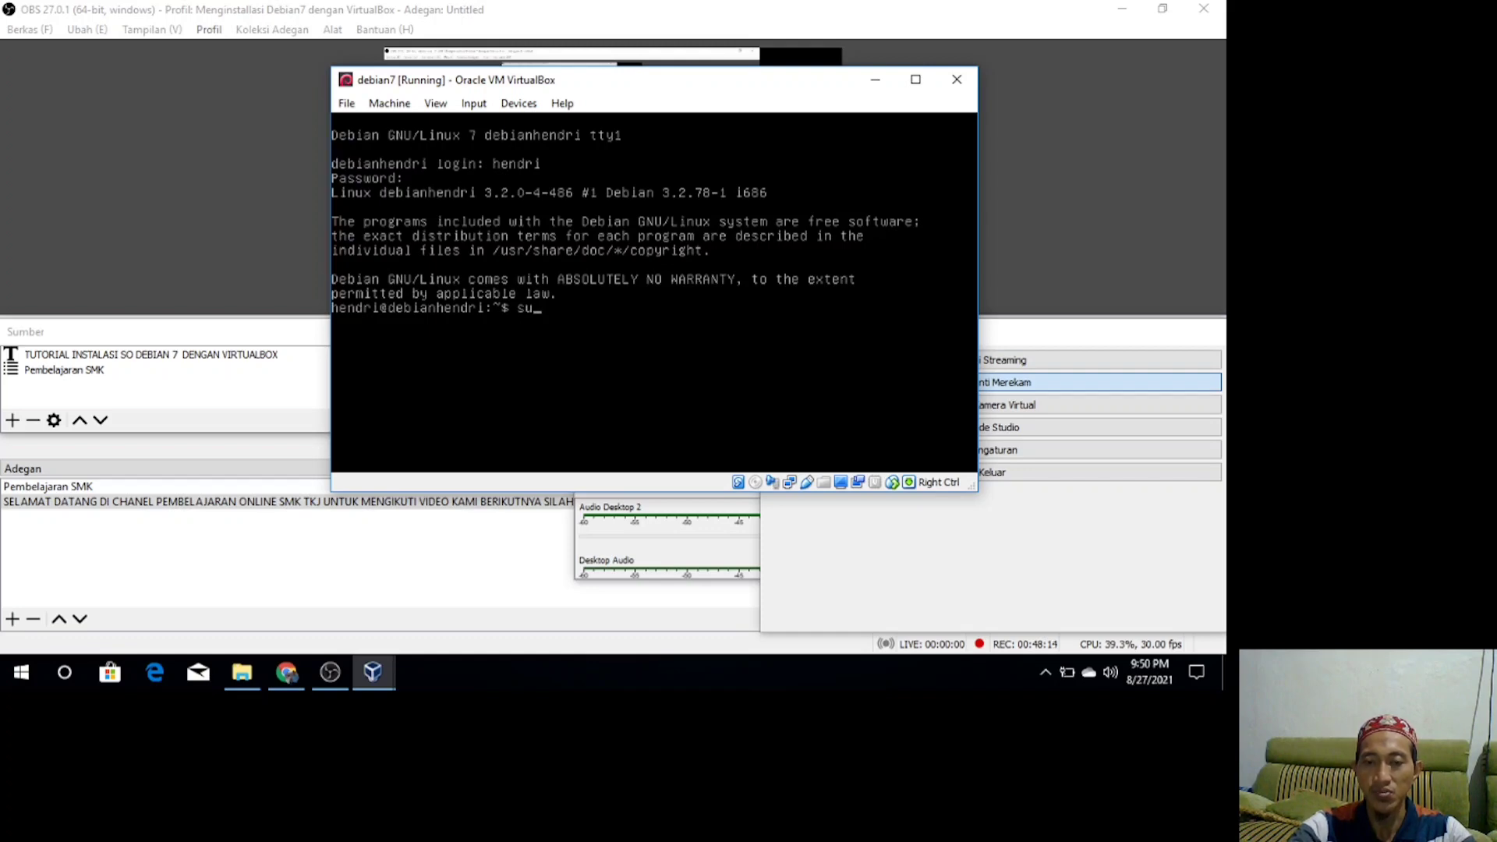
key("Return")
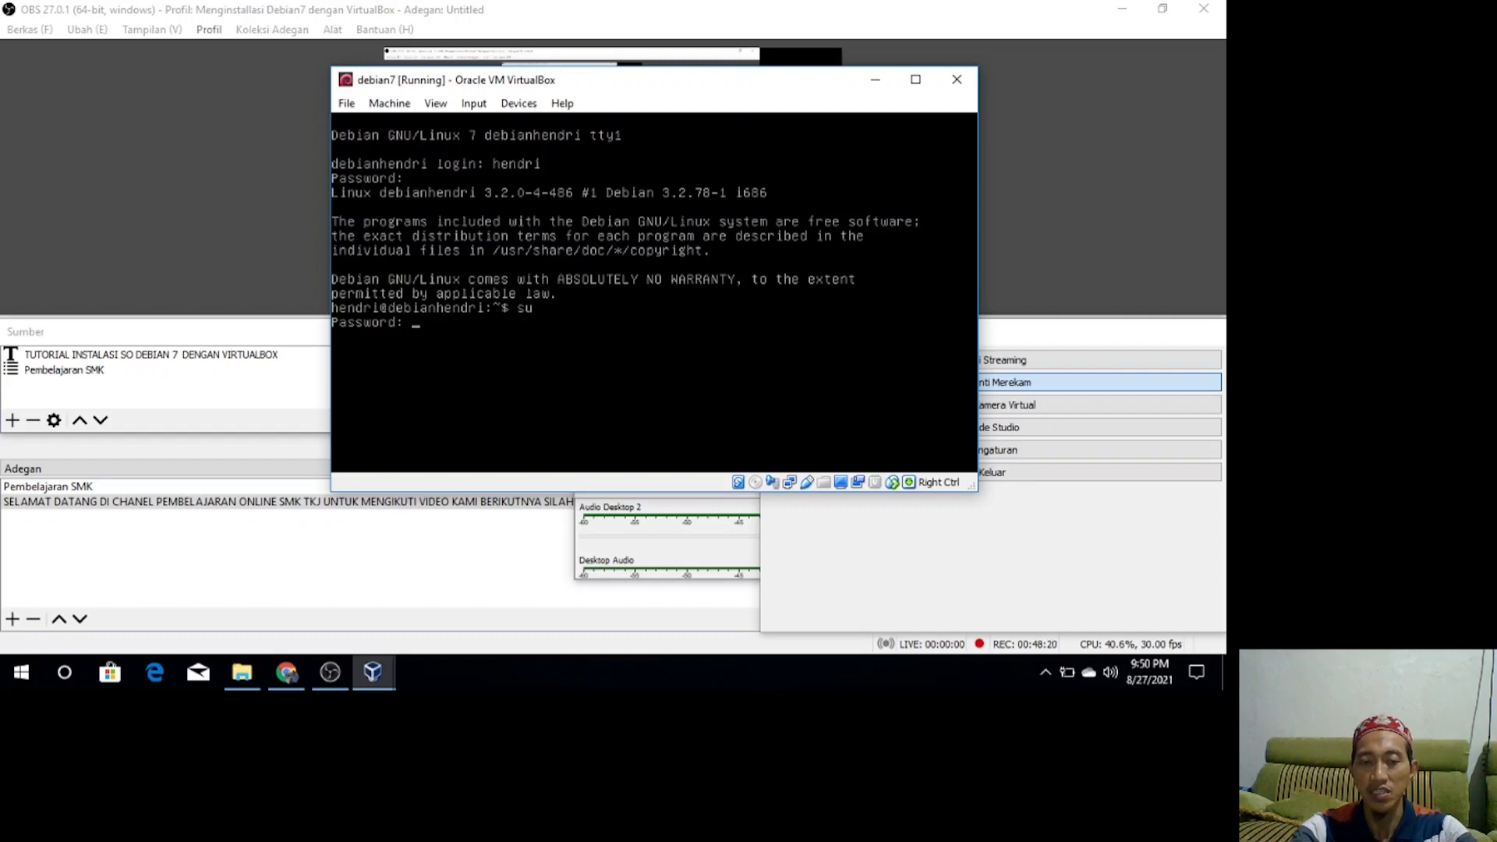
key("Return")
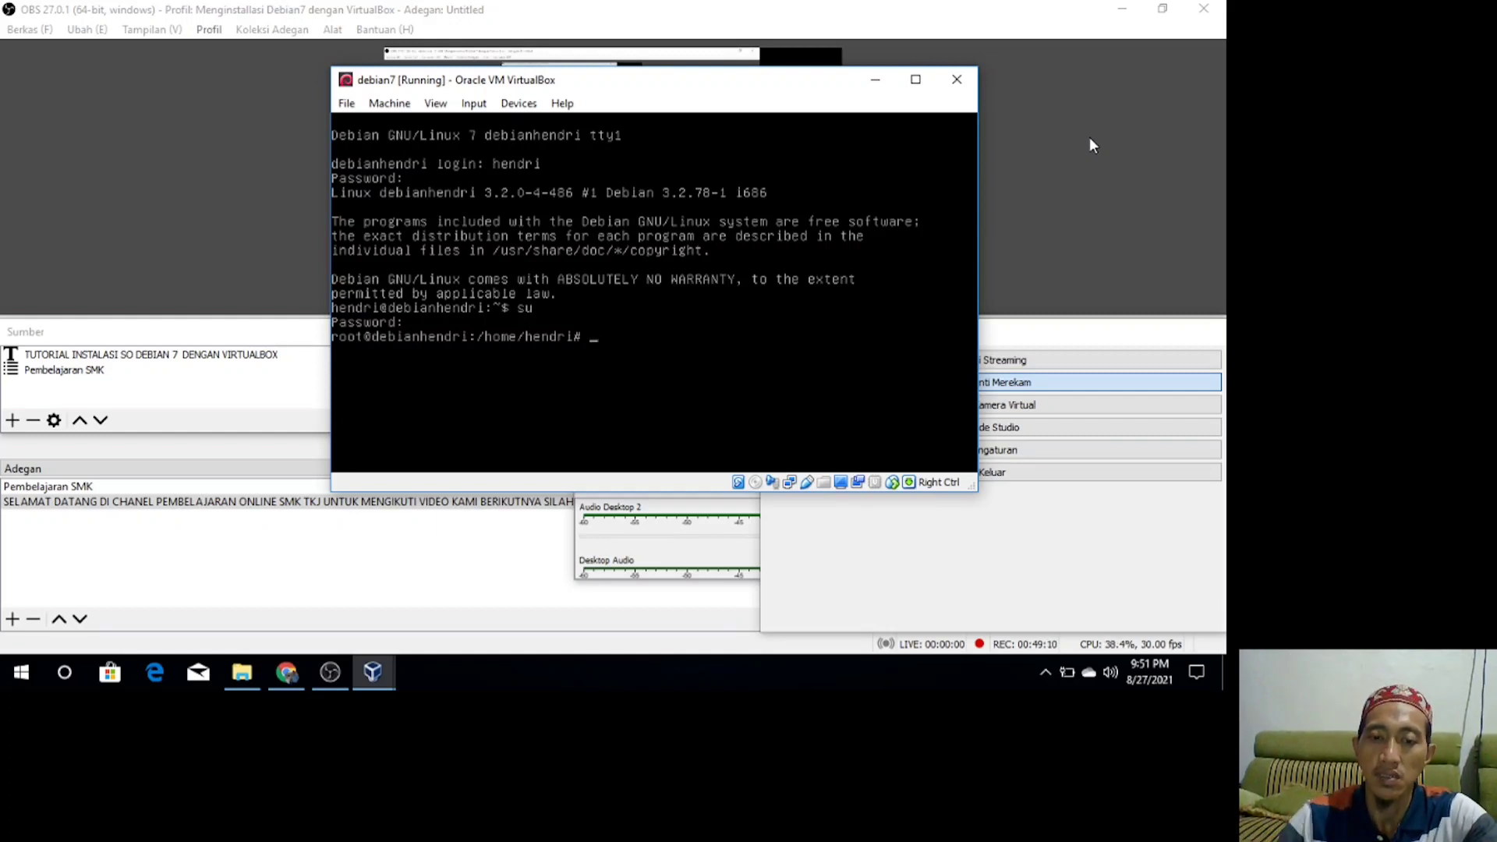
left_click(320, 676)
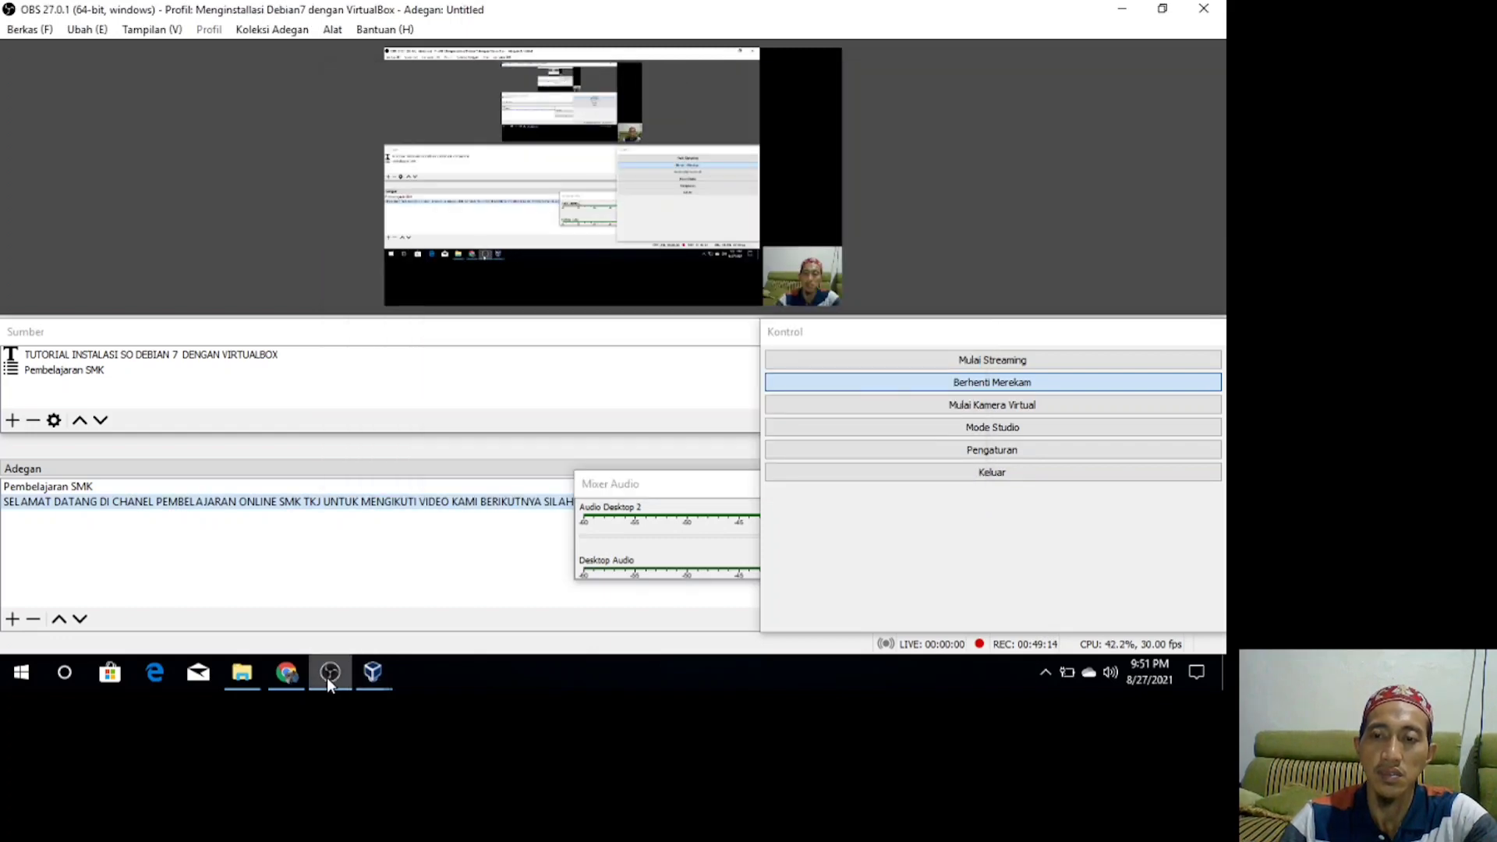